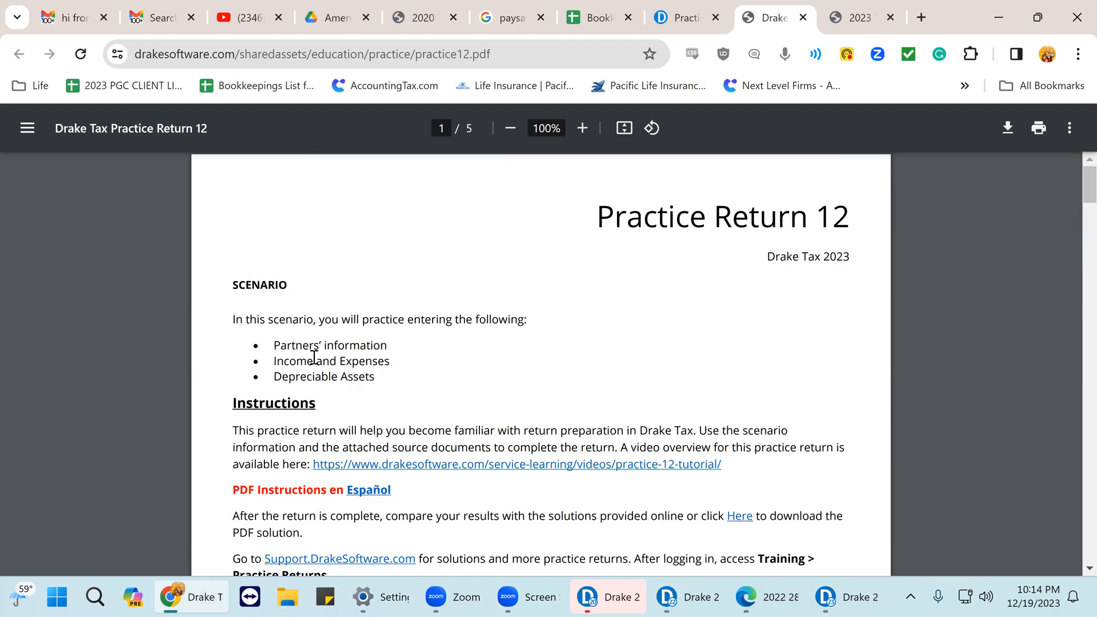
# Step: Read the Practice Return 12 scenario, instructions and scenario information through to the partnership information table
pyautogui.scroll(-3, 313, 357)
pyautogui.scroll(3, 244, 287)
pyautogui.moveTo(232, 284); pyautogui.dragTo(372, 409)
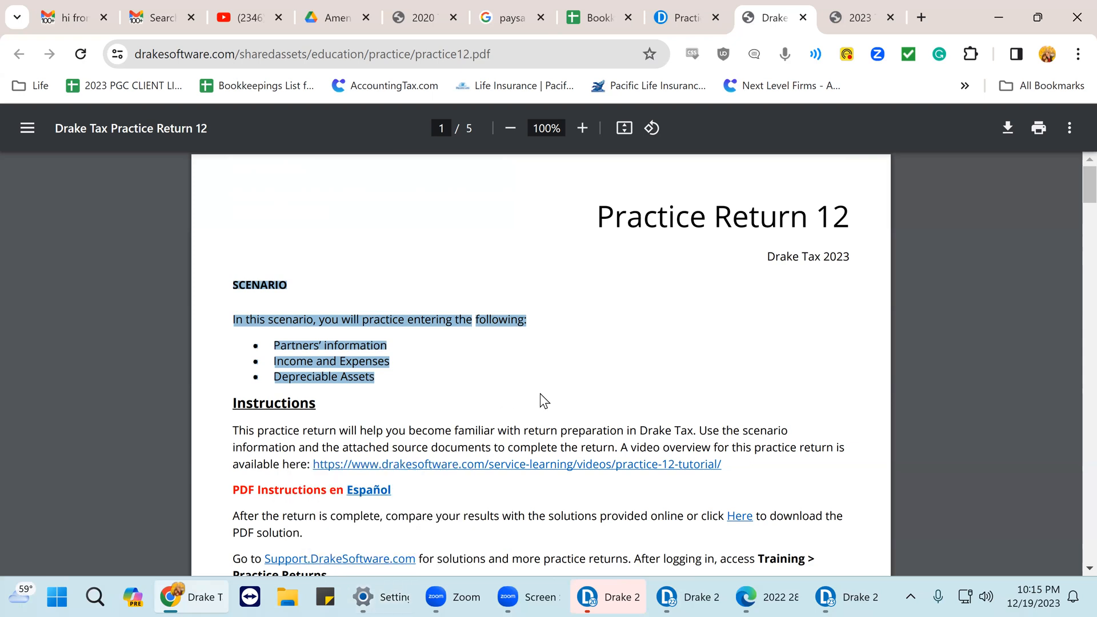
pyautogui.scroll(-5, 541, 396)
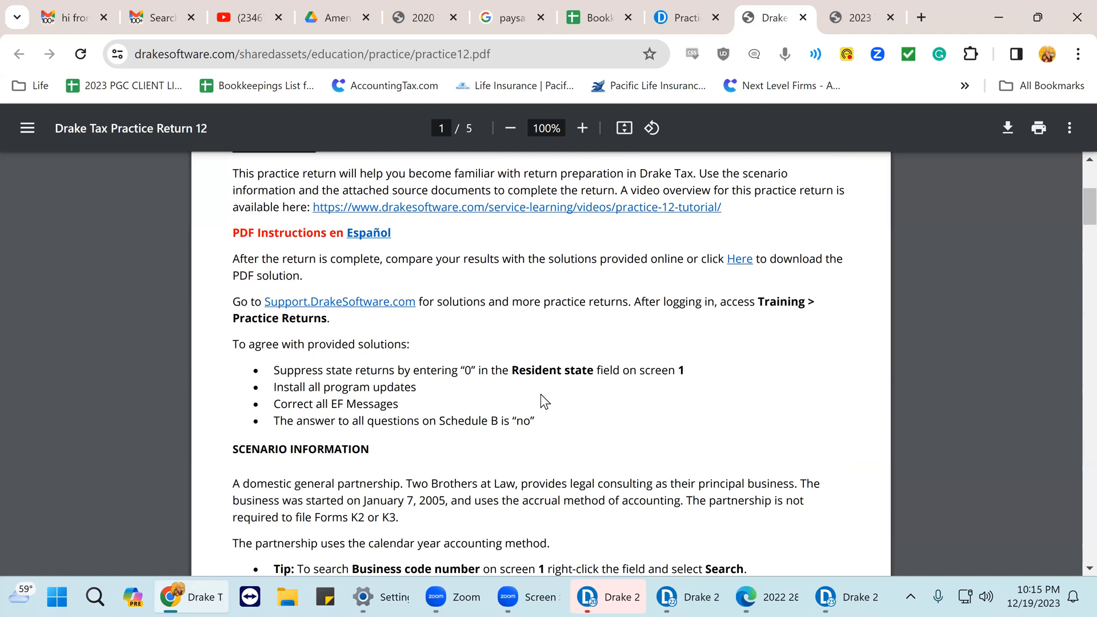
pyautogui.scroll(-1, 498, 405)
pyautogui.scroll(-3, 497, 403)
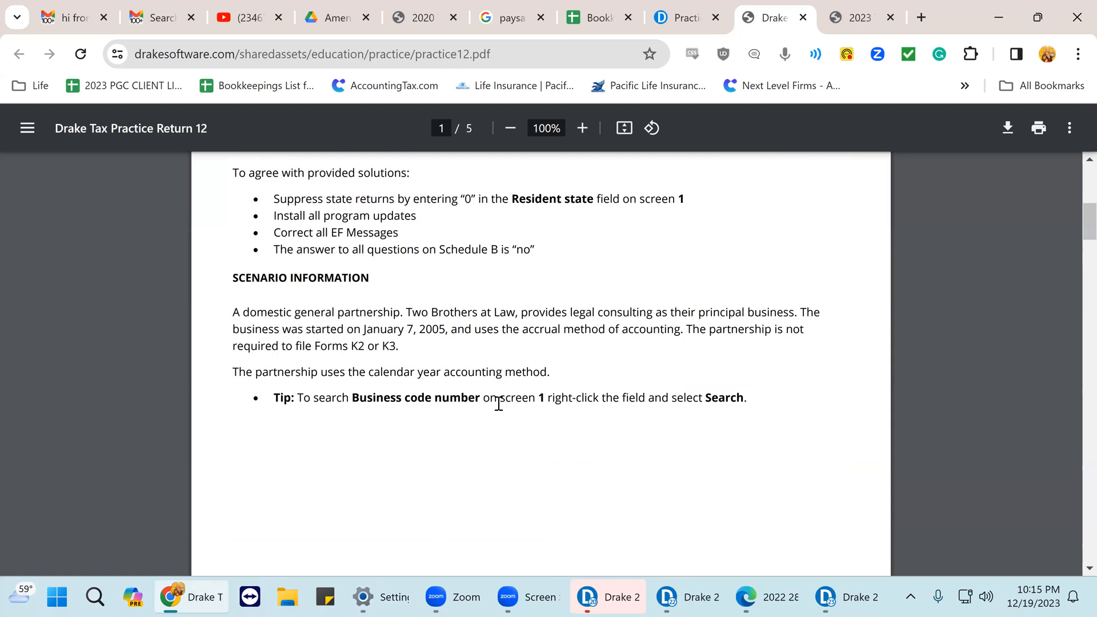
pyautogui.scroll(-2, 498, 404)
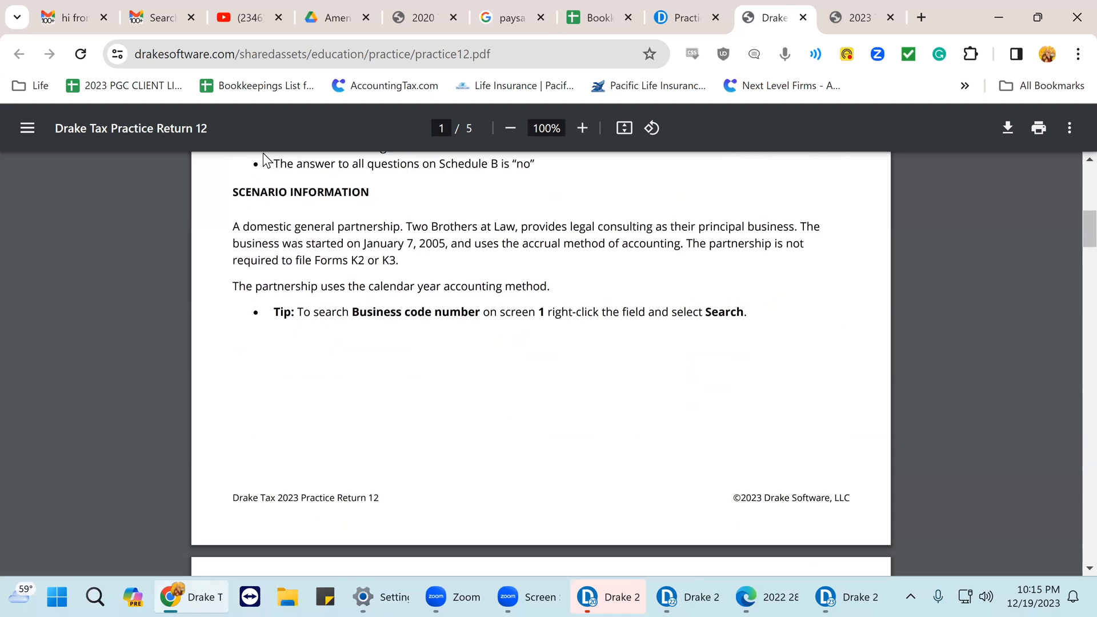
pyautogui.moveTo(234, 192); pyautogui.dragTo(549, 286)
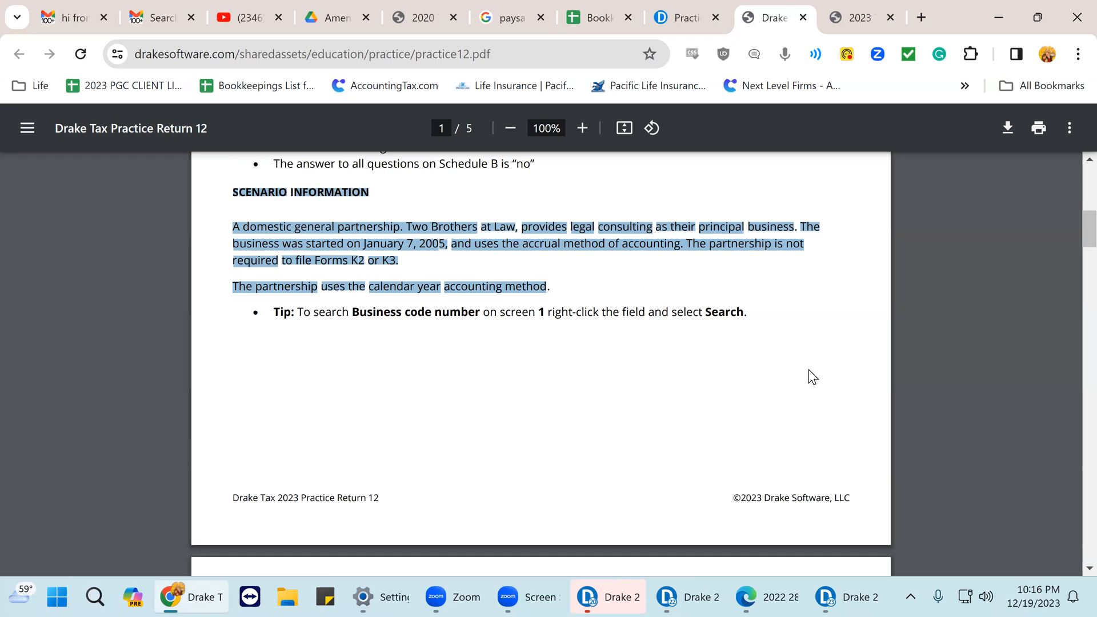
pyautogui.scroll(-3, 612, 358)
pyautogui.scroll(-3, 614, 360)
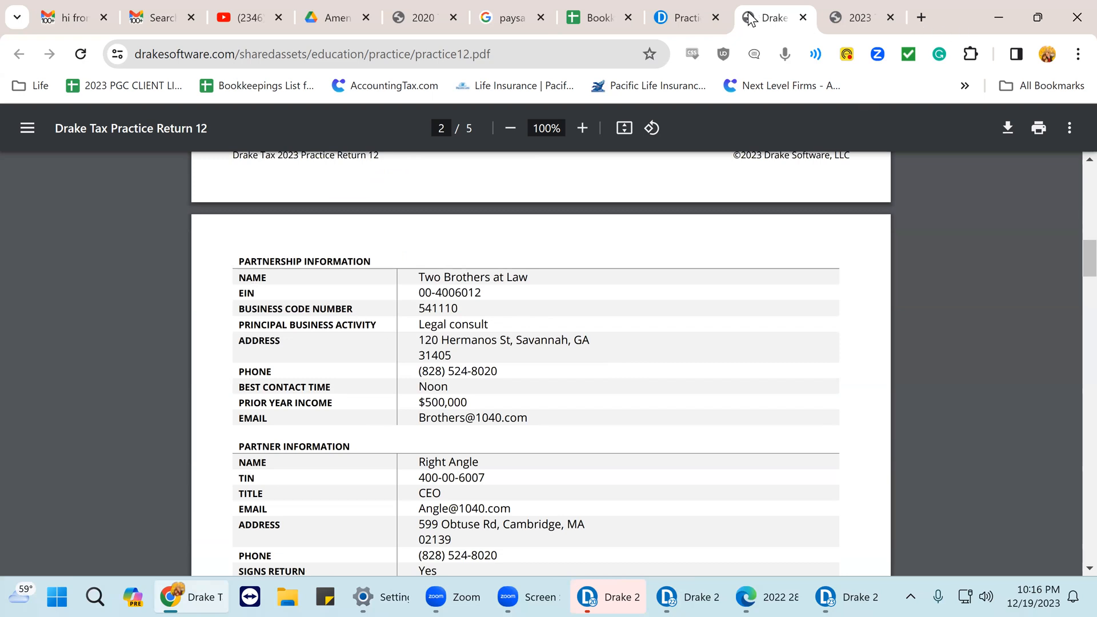
# Step: Place the practice return PDF beside Drake 2023 Tax Software and open the partnership's Name, Address, and General Info screen
pyautogui.moveTo(794, 23); pyautogui.dragTo(880, 22)
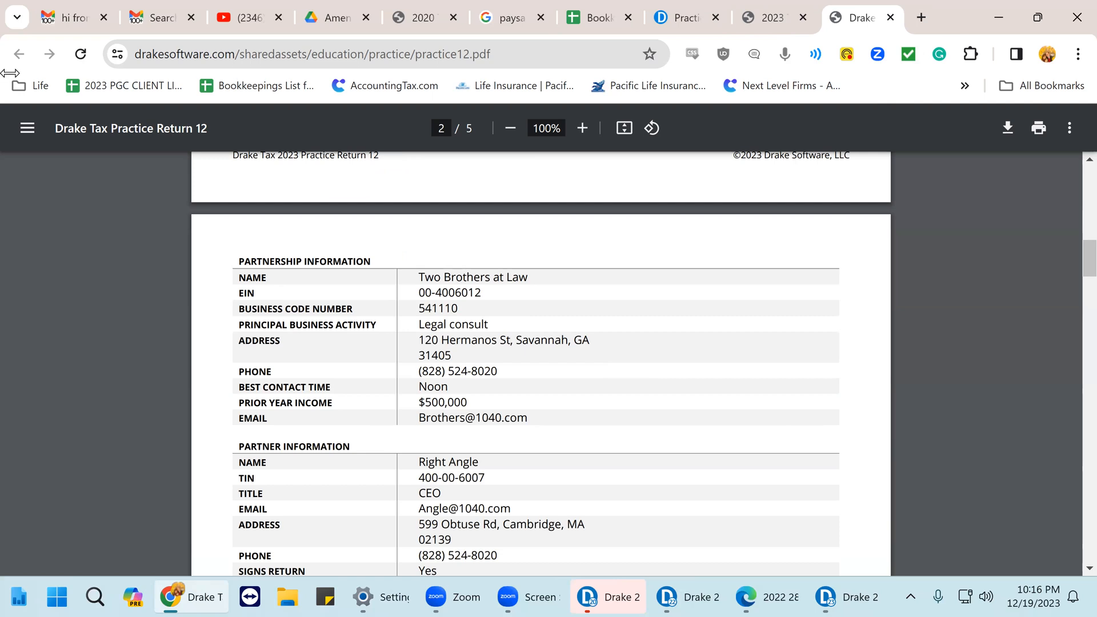
pyautogui.press('super+Left')
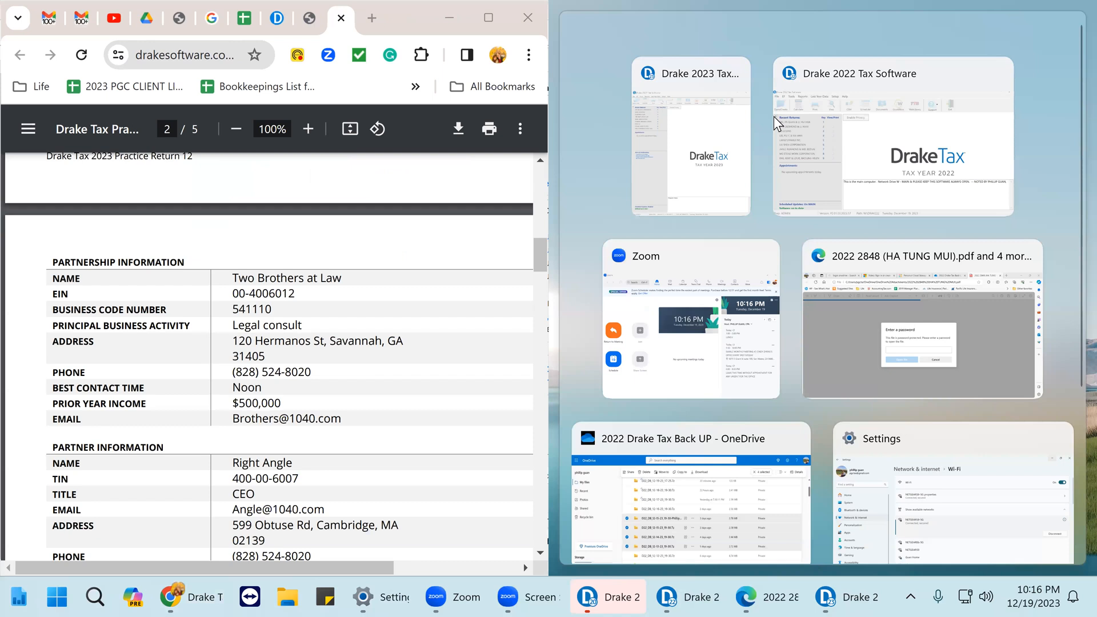
pyautogui.click(673, 166)
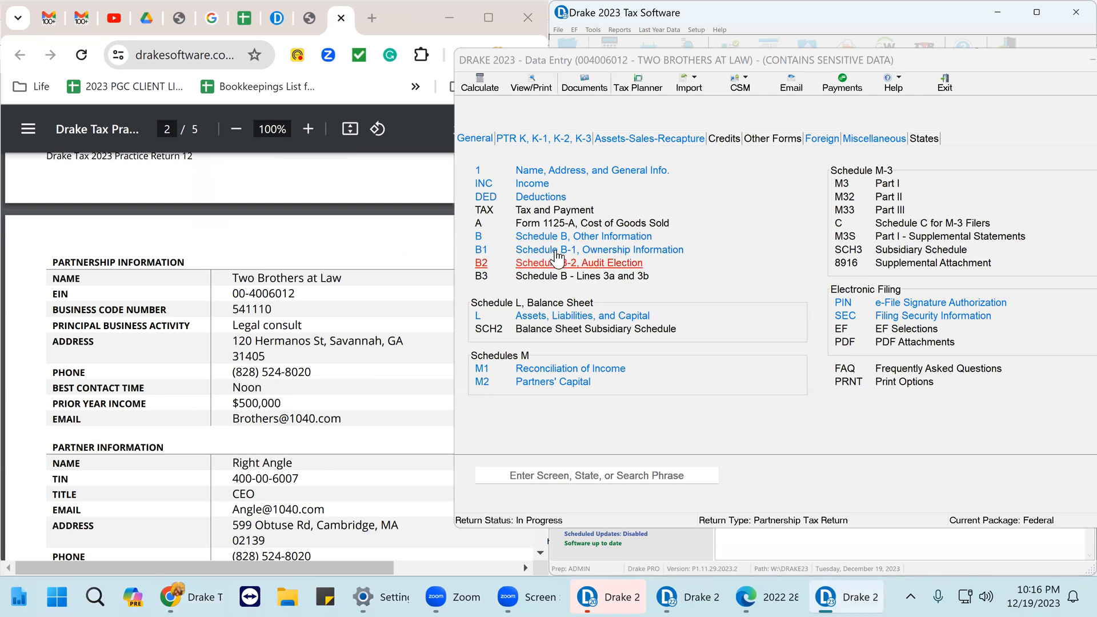
pyautogui.click(594, 179)
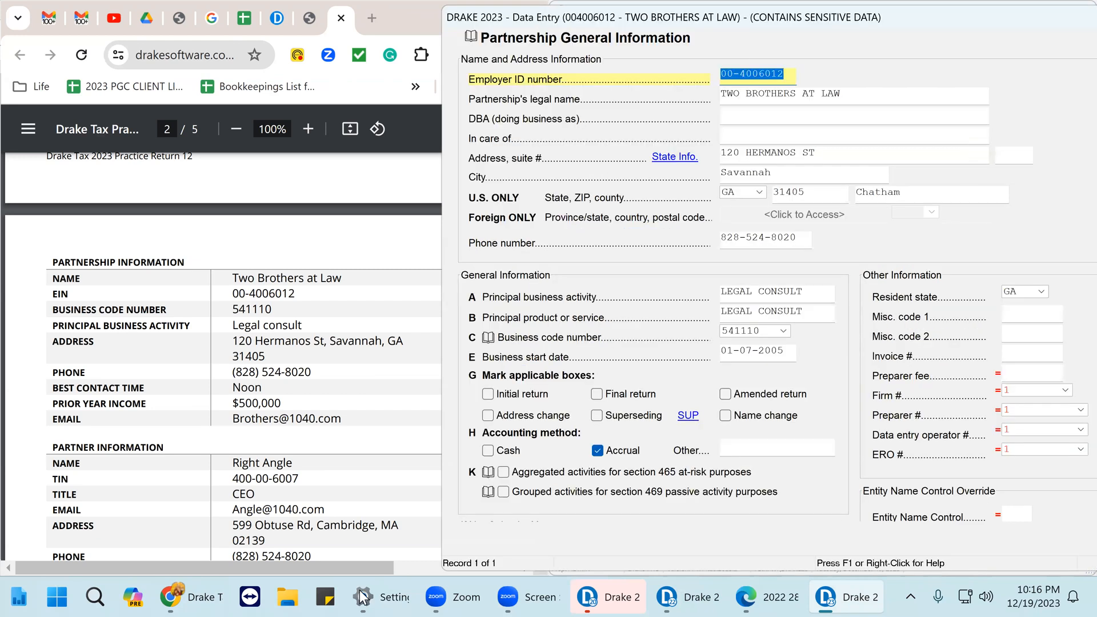
pyautogui.click(1073, 598)
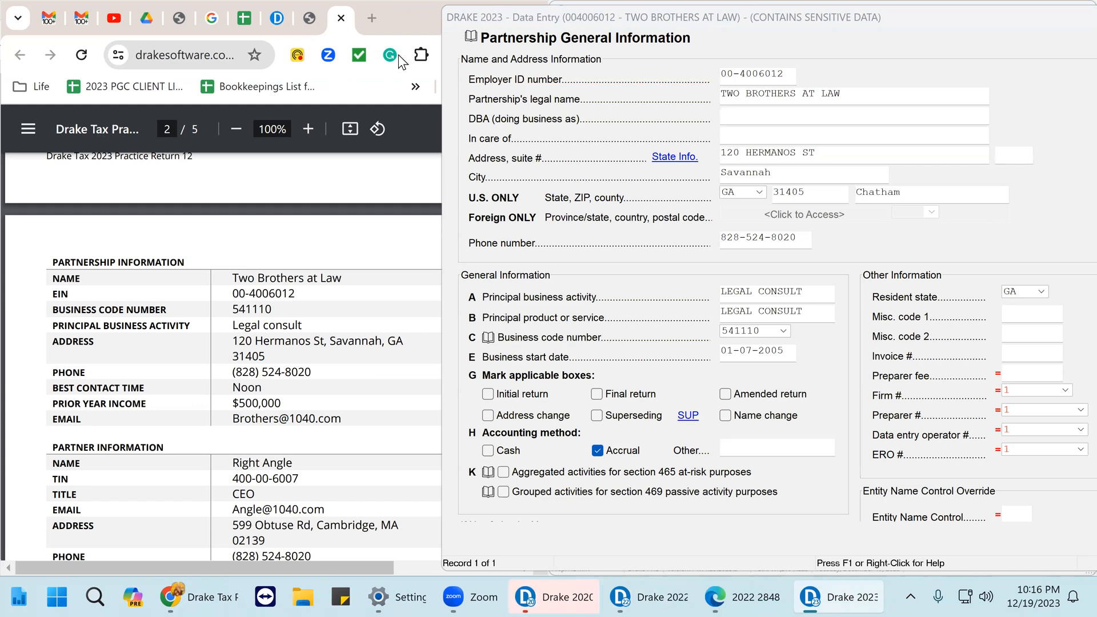
# Step: Compare the employer ID number in the practice PDF with the one on the Partnership General Information screen
pyautogui.scroll(-2, 304, 216)
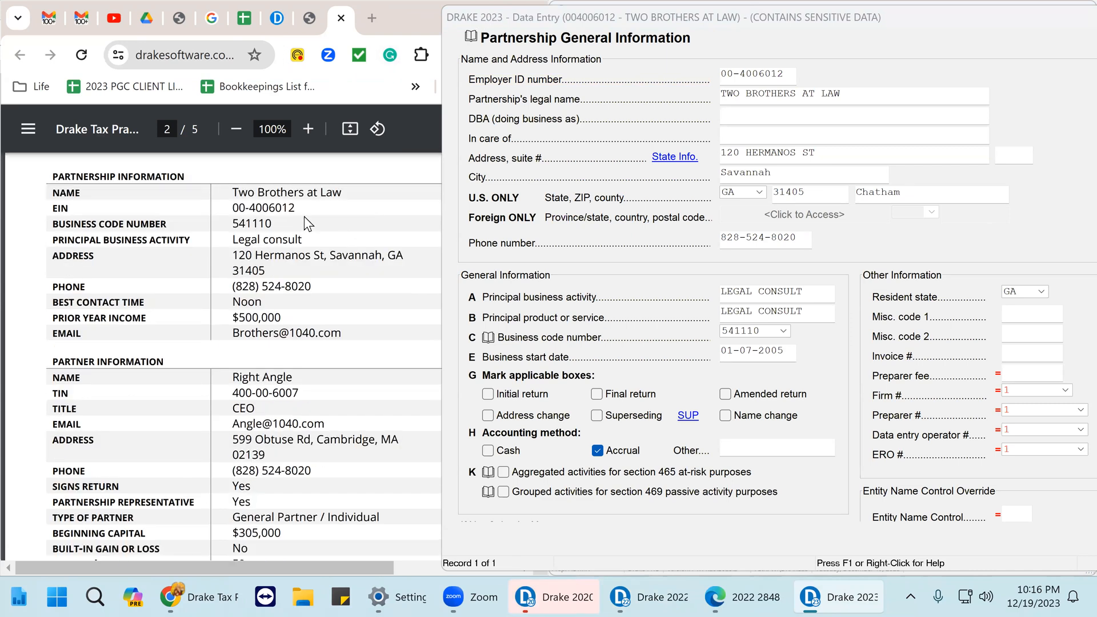
pyautogui.moveTo(296, 208); pyautogui.dragTo(212, 208)
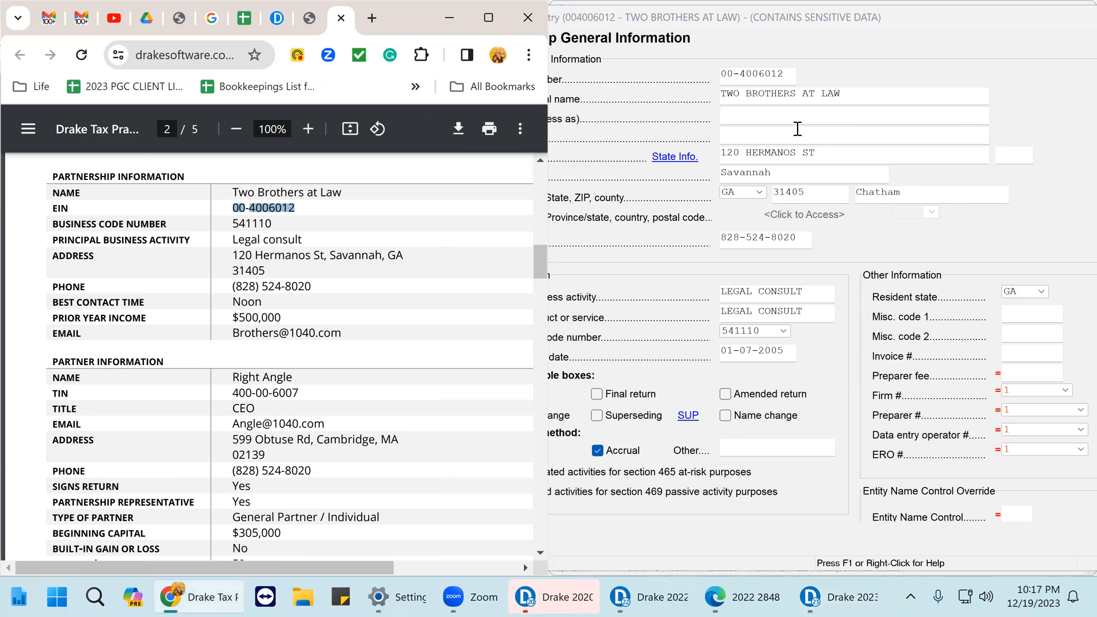
pyautogui.click(800, 133)
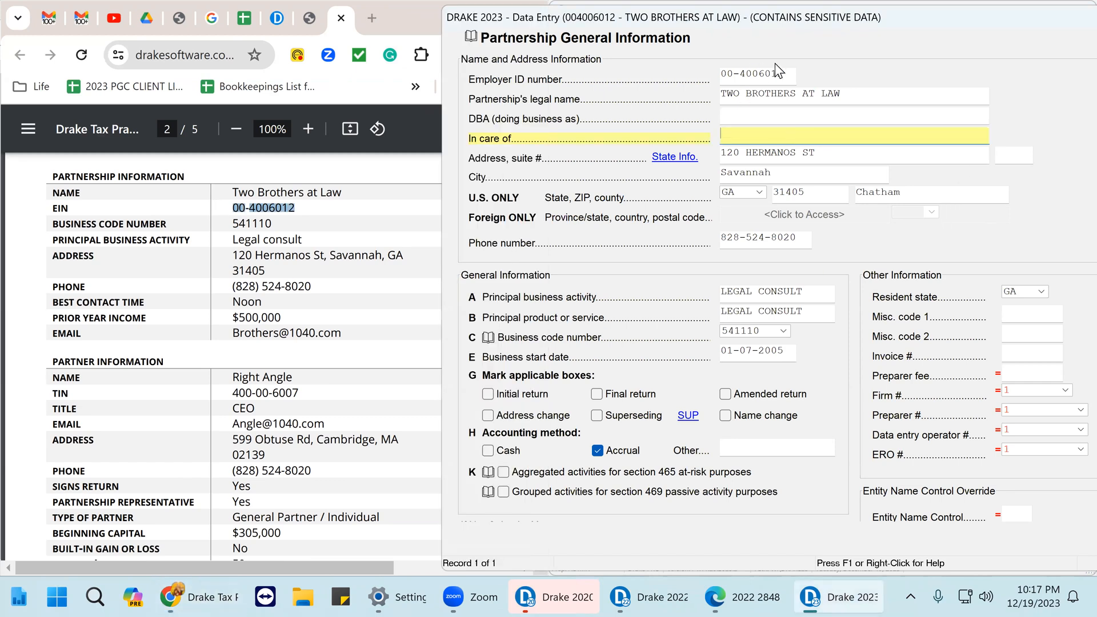
pyautogui.click(786, 73)
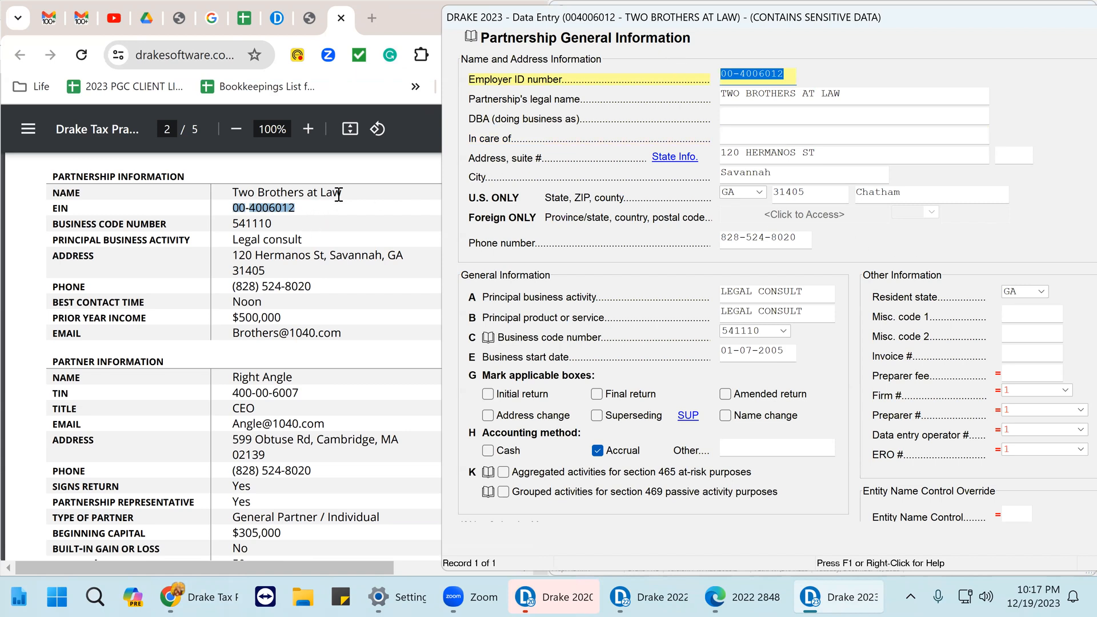
# Step: Compare the partnership's legal name with the practice PDF and check the DBA entry
pyautogui.moveTo(342, 193); pyautogui.dragTo(172, 196)
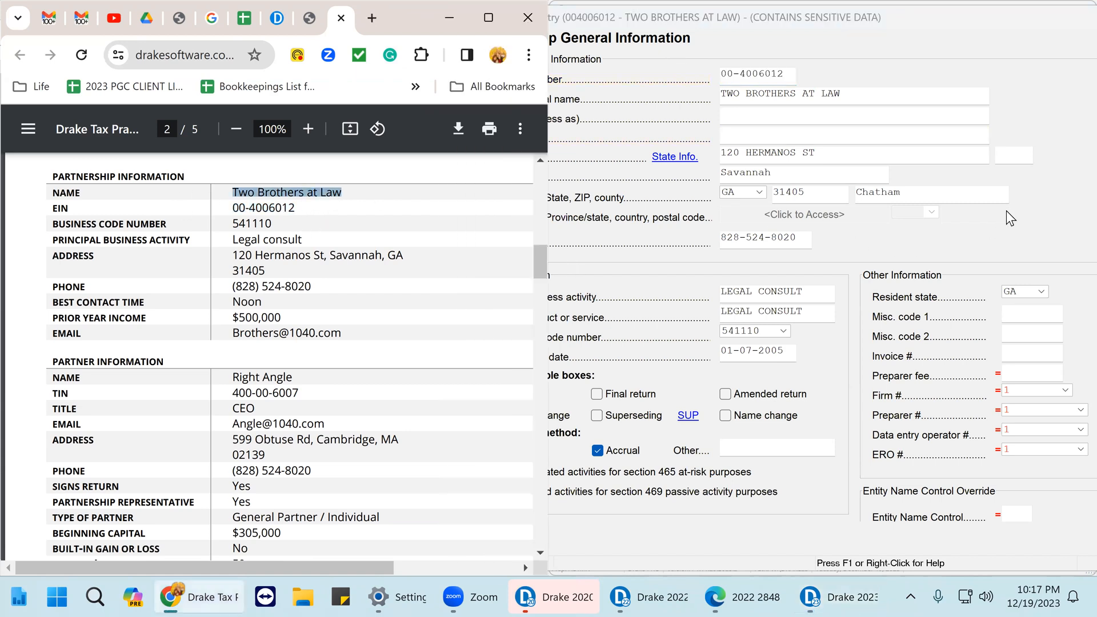
pyautogui.click(871, 97)
pyautogui.moveTo(872, 97); pyautogui.dragTo(717, 113)
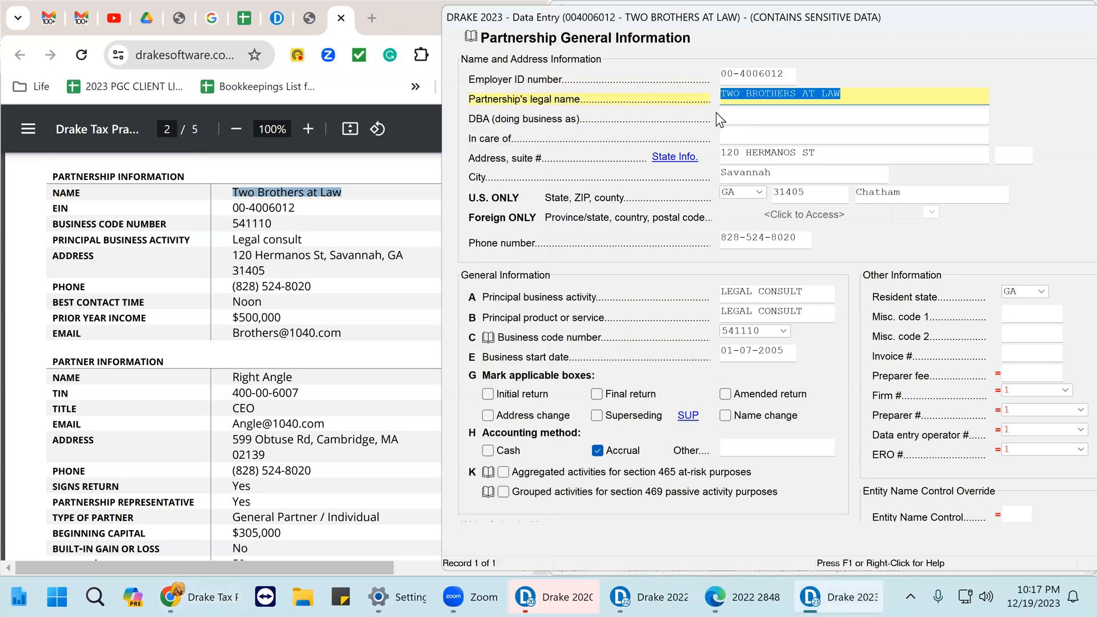
pyautogui.click(743, 116)
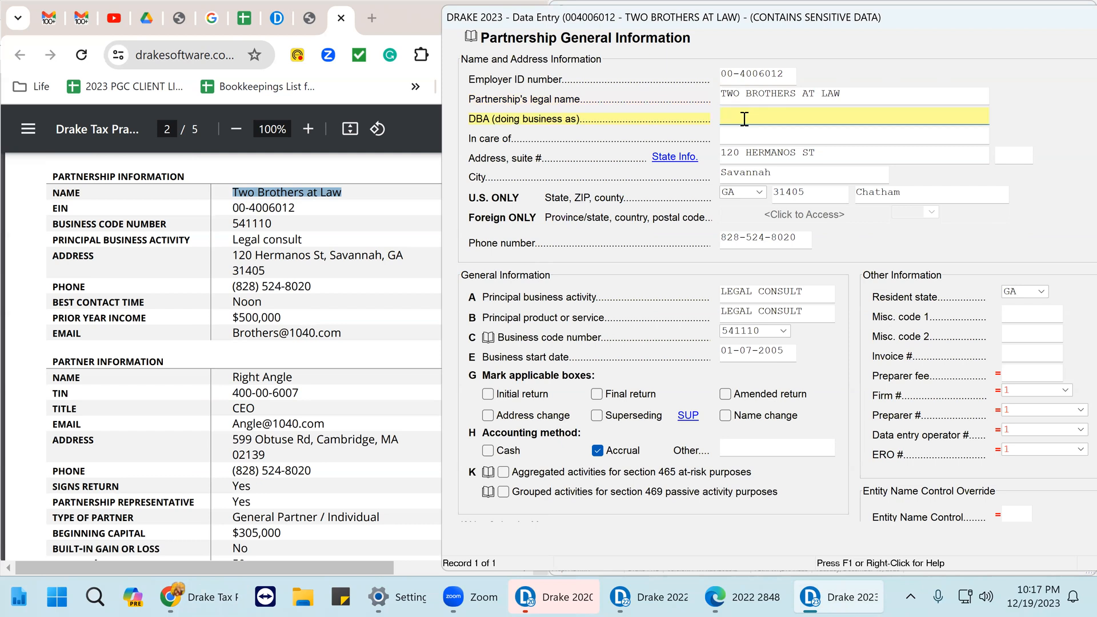
# Step: Check the partnership's address, phone number, principal business activity, business code number and accounting method against the practice PDF
pyautogui.click(771, 157)
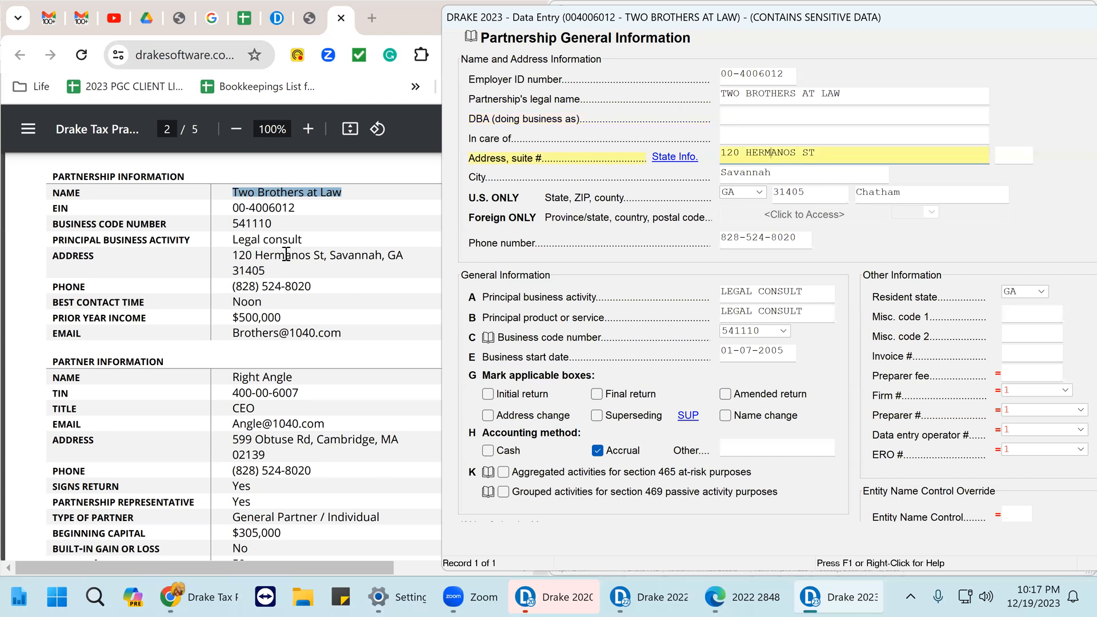
pyautogui.click(805, 240)
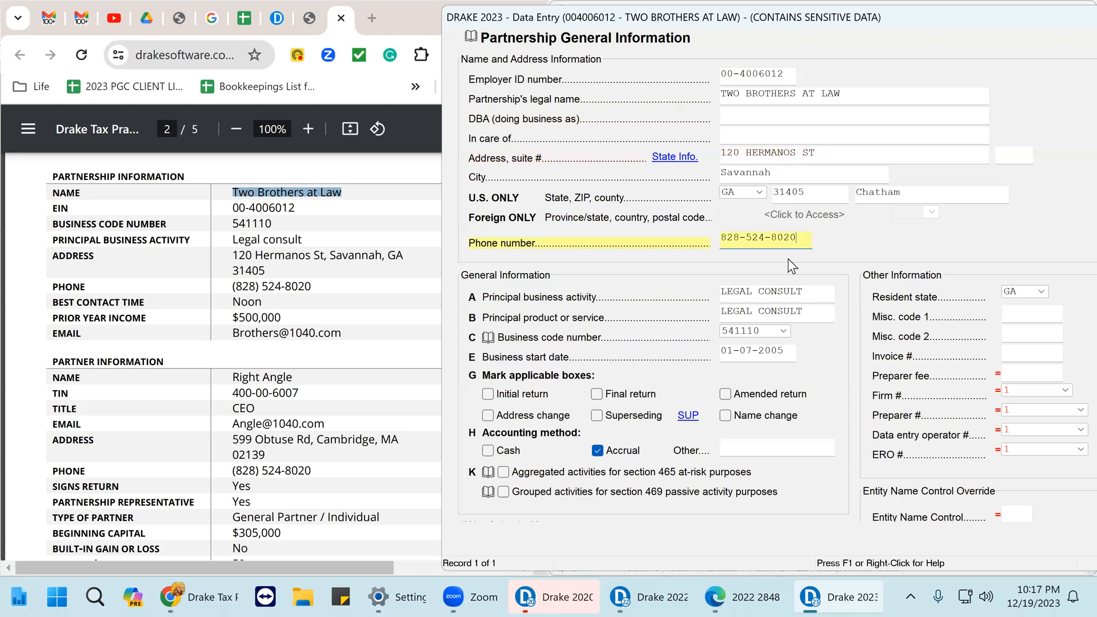
pyautogui.click(769, 292)
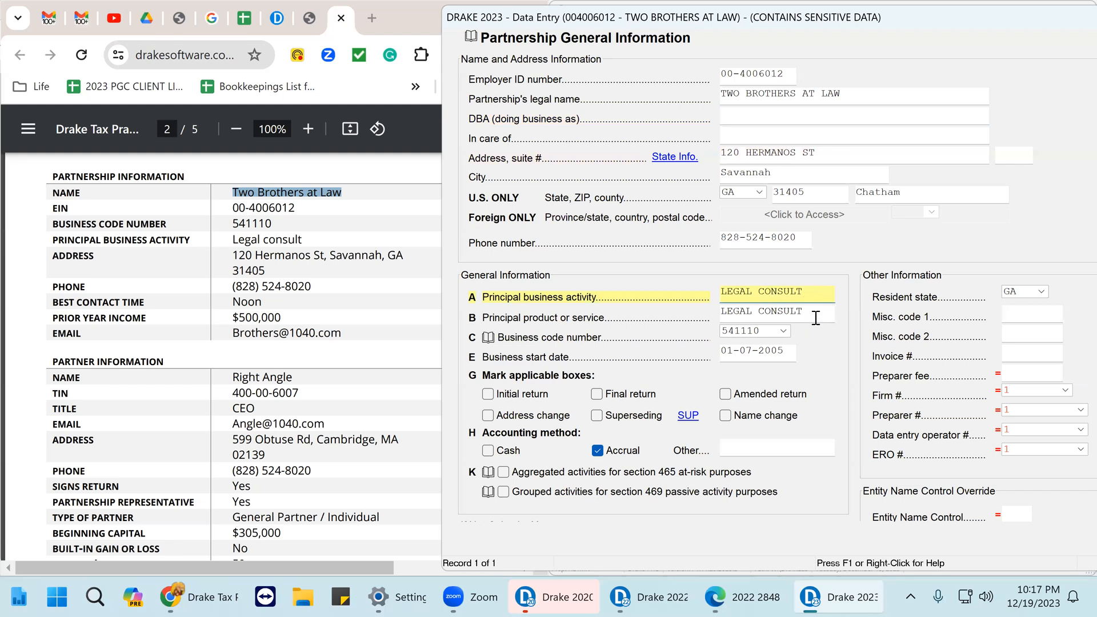
pyautogui.click(757, 332)
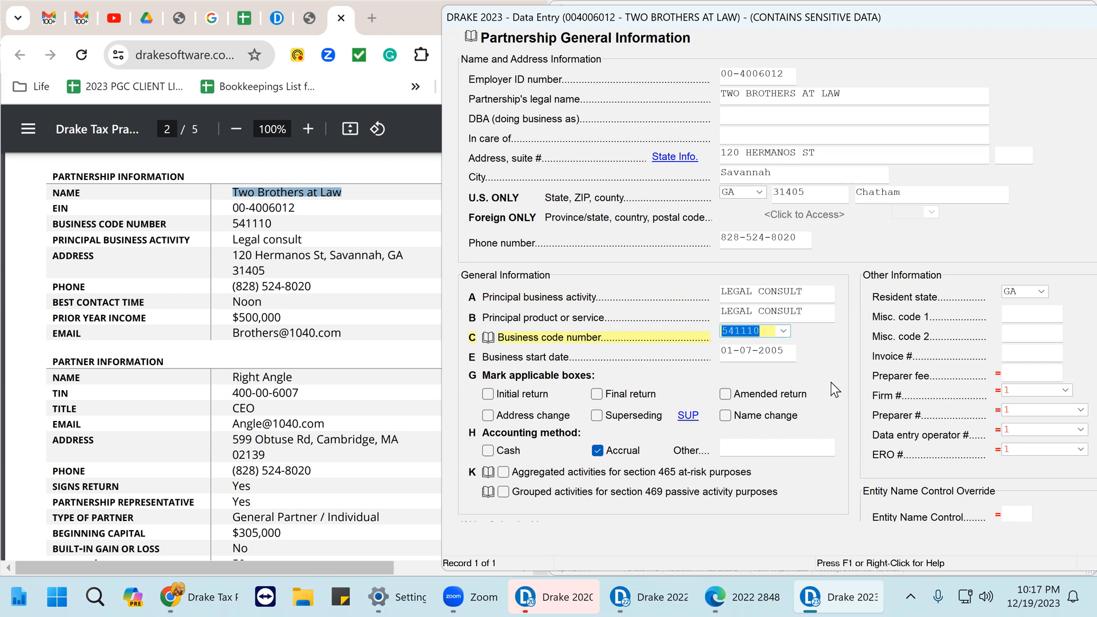
pyautogui.click(597, 451)
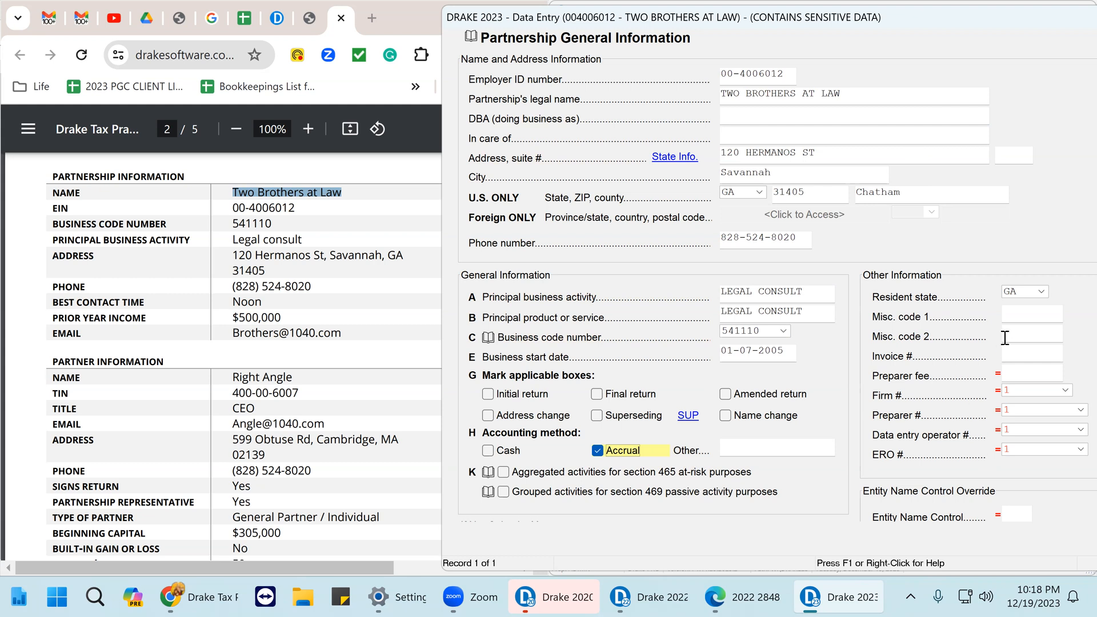
# Step: Select GA as the resident state and review the fiscal year and client information sections
pyautogui.click(1042, 291)
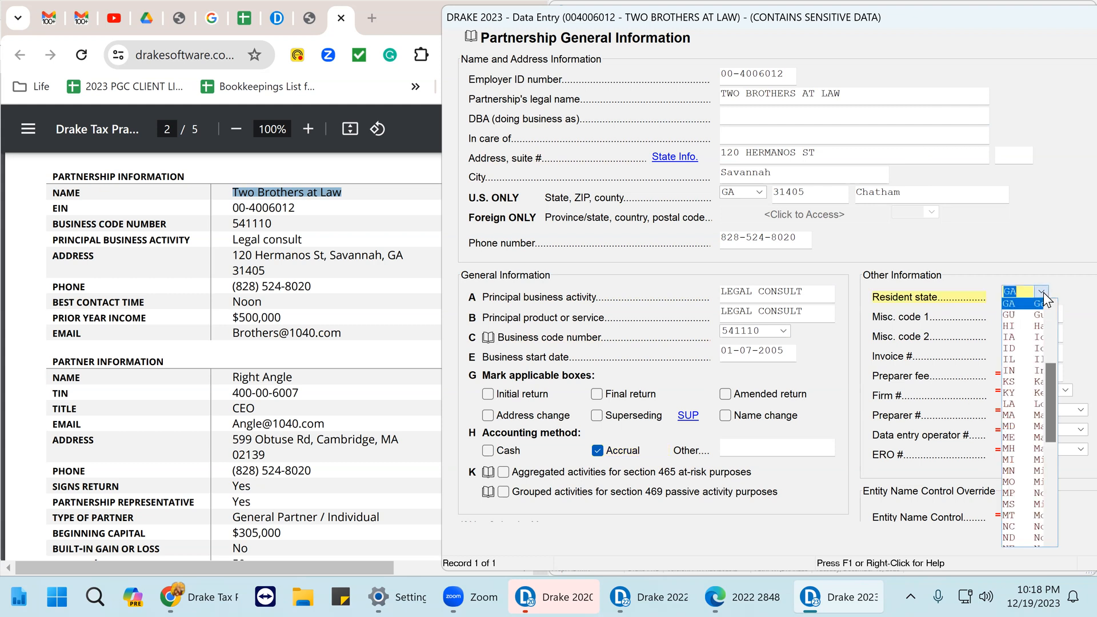
pyautogui.click(1010, 307)
pyautogui.scroll(-1, 829, 317)
pyautogui.scroll(1, 760, 270)
pyautogui.scroll(-1, 780, 272)
pyautogui.scroll(-7, 780, 272)
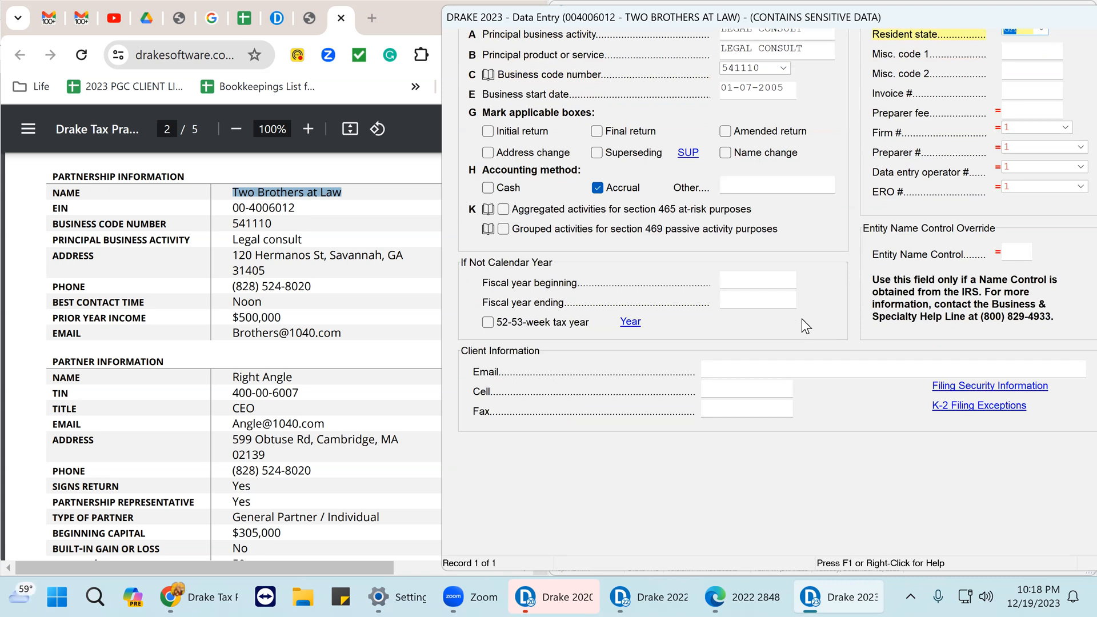
# Step: Open the Filing Security Information screen and look over the partner details in the practice PDF
pyautogui.click(980, 395)
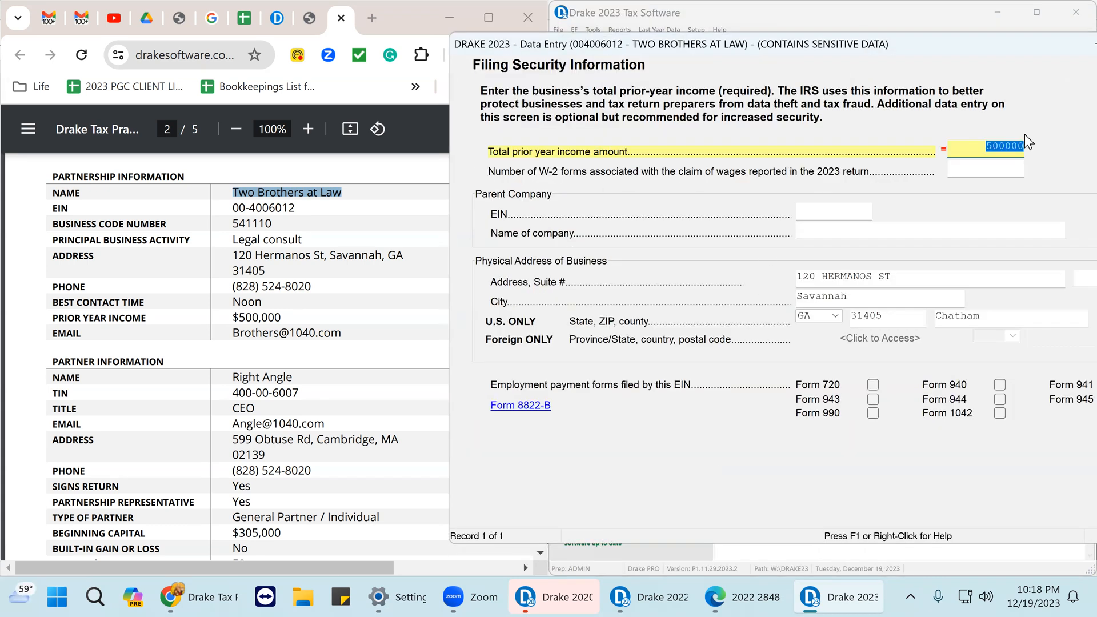
pyautogui.scroll(-3, 286, 303)
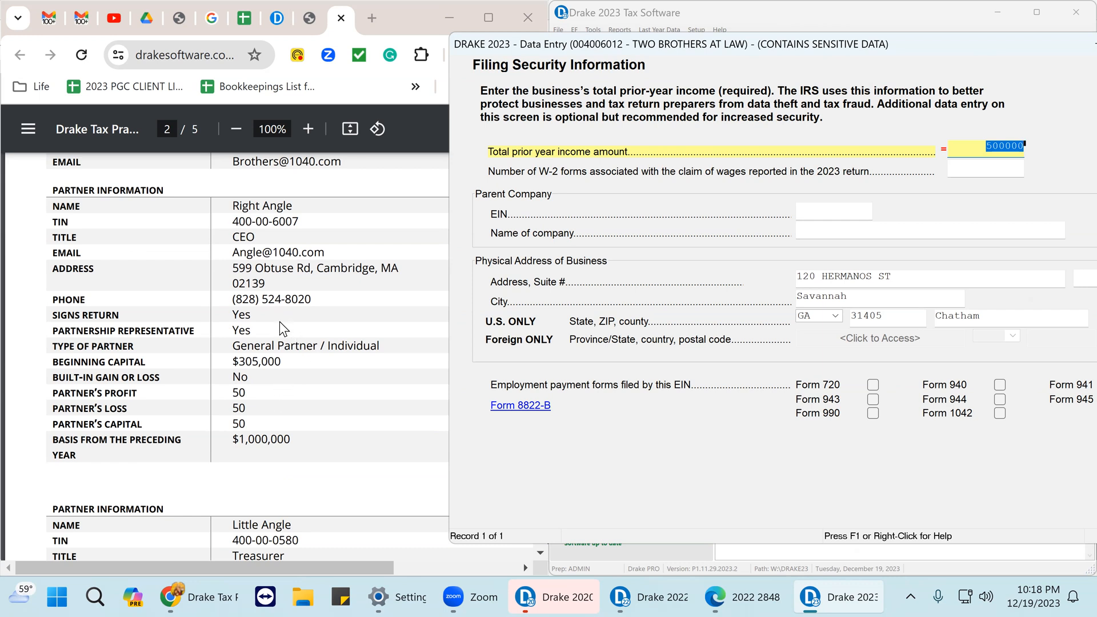
pyautogui.scroll(-2, 279, 323)
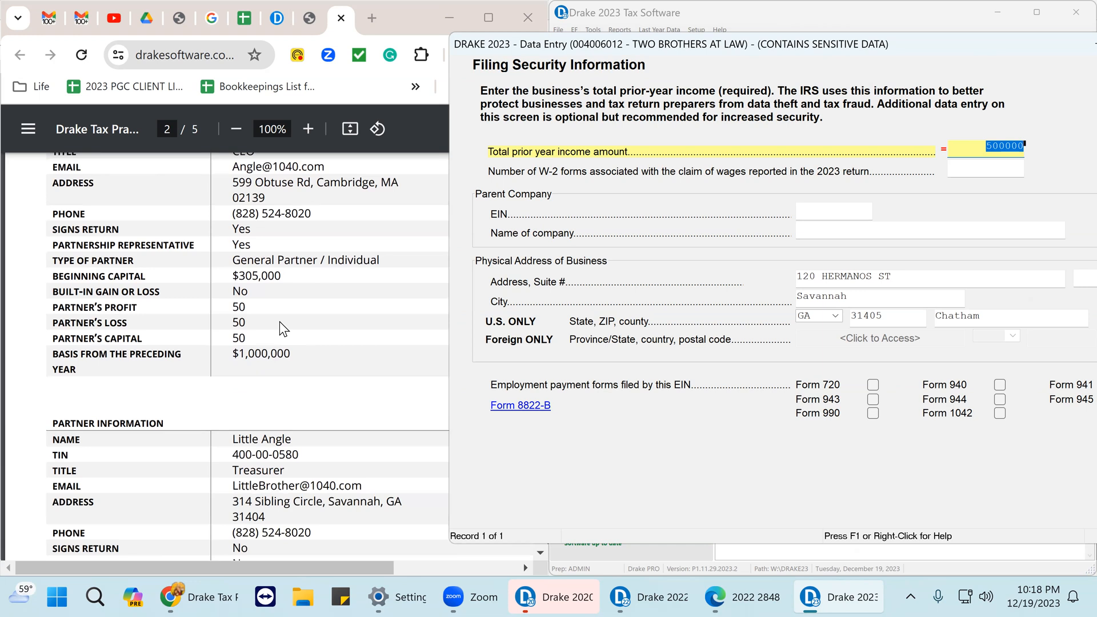
# Step: Return to the practice PDF's instructions on page 1 and set its zoom to 80%
pyautogui.scroll(15, 279, 321)
pyautogui.click(279, 322)
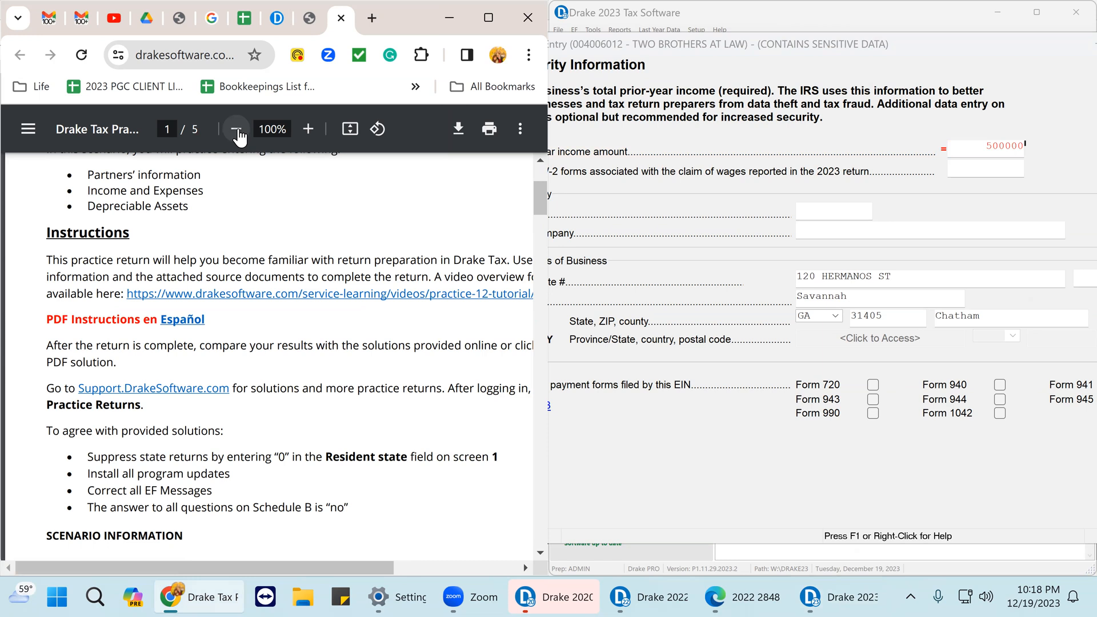
pyautogui.click(237, 131)
pyautogui.click(237, 130)
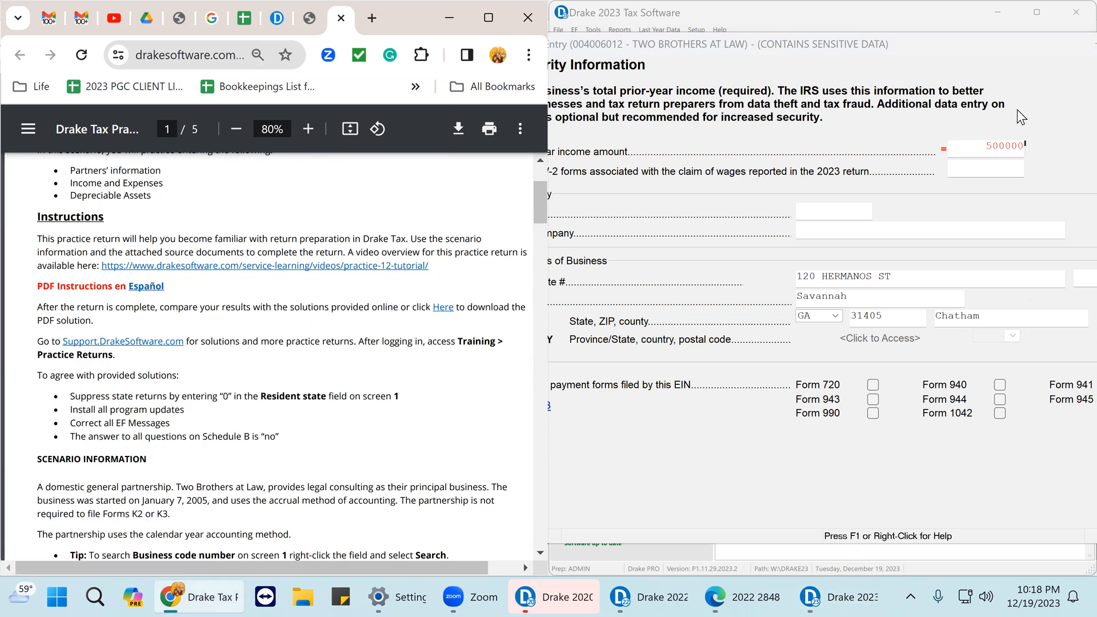
# Step: Check the total prior year income amount and the business's physical address on the Filing Security Information screen
pyautogui.click(1005, 146)
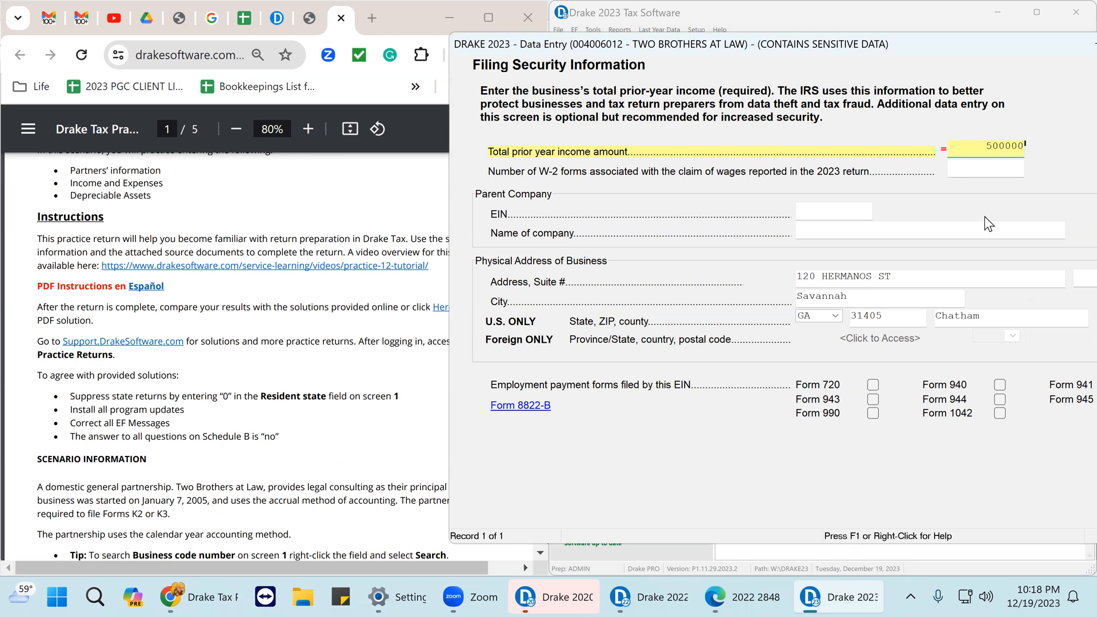
pyautogui.click(835, 278)
pyautogui.click(177, 303)
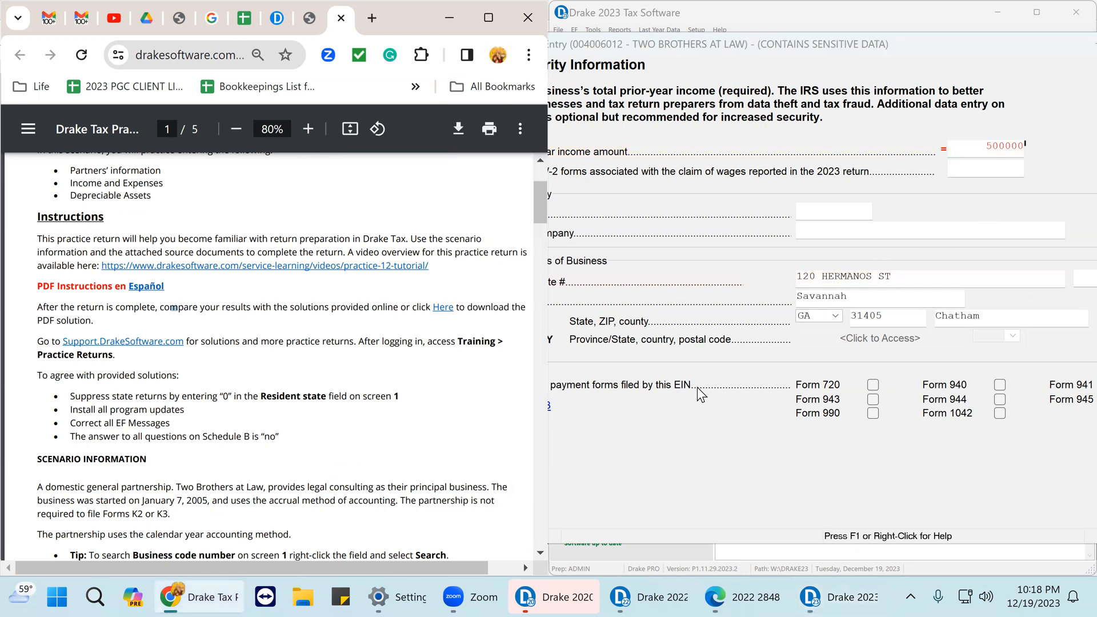
pyautogui.click(845, 285)
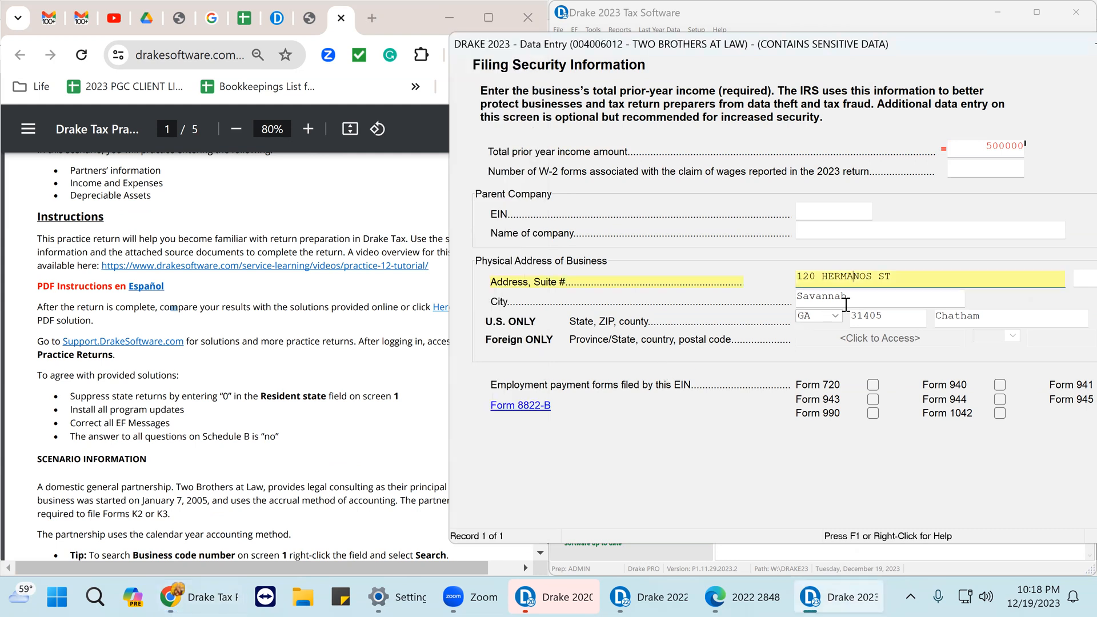
# Step: Bring the practice PDF back to the partnership and partner information on page 2
pyautogui.doubleClick(934, 44)
pyautogui.click(352, 457)
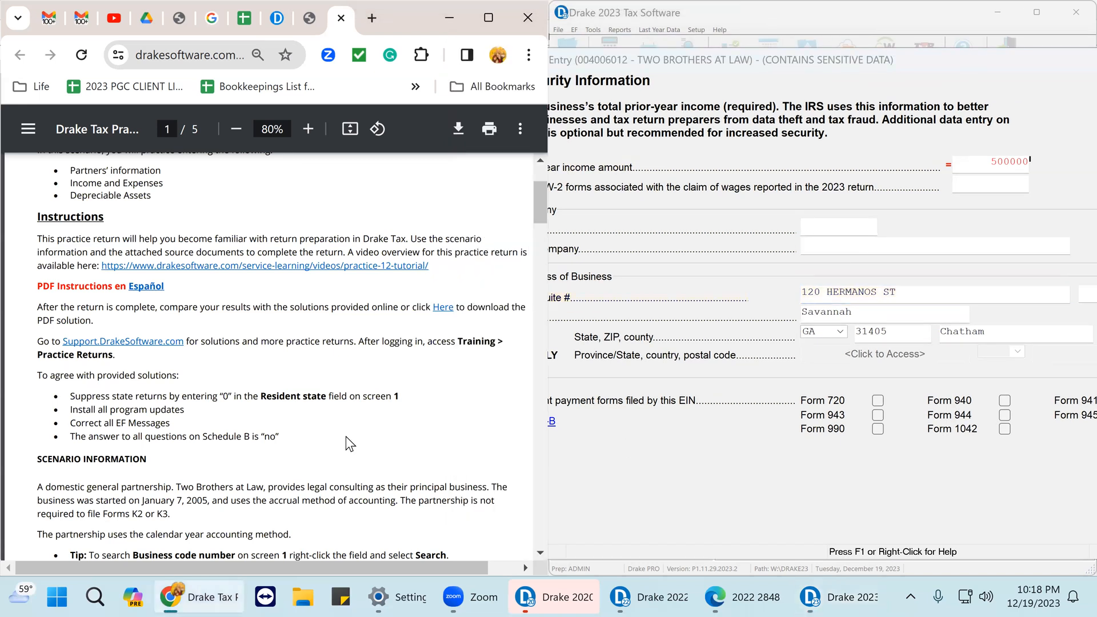
pyautogui.scroll(-10, 363, 347)
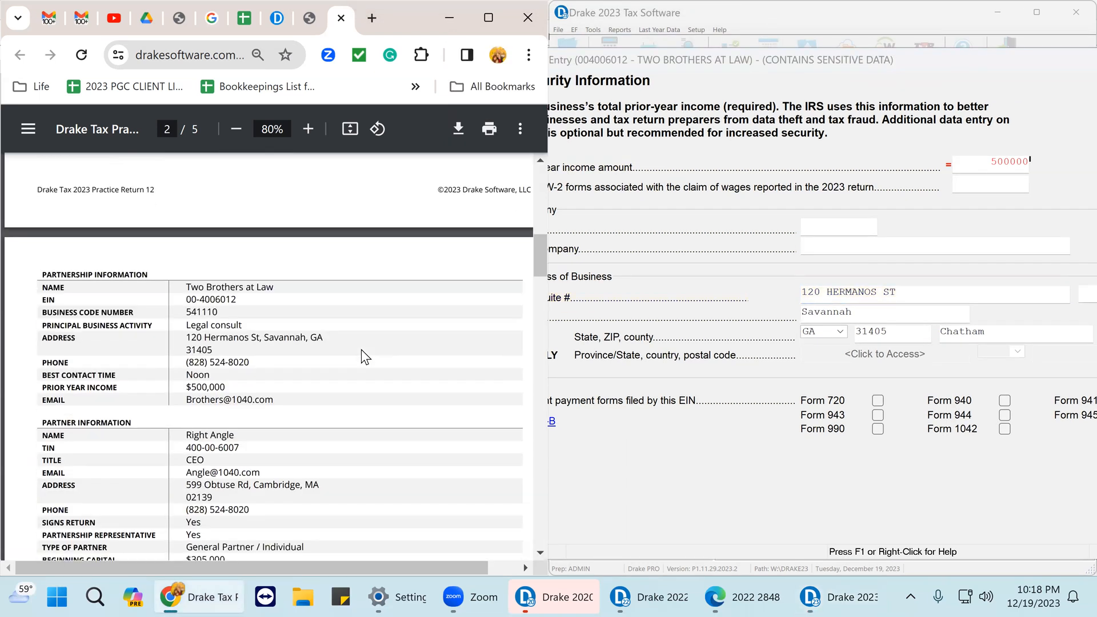
# Step: Look over both partners' details on page 2 of the practice PDF and close the Filing Security Information screen
pyautogui.scroll(-2, 361, 350)
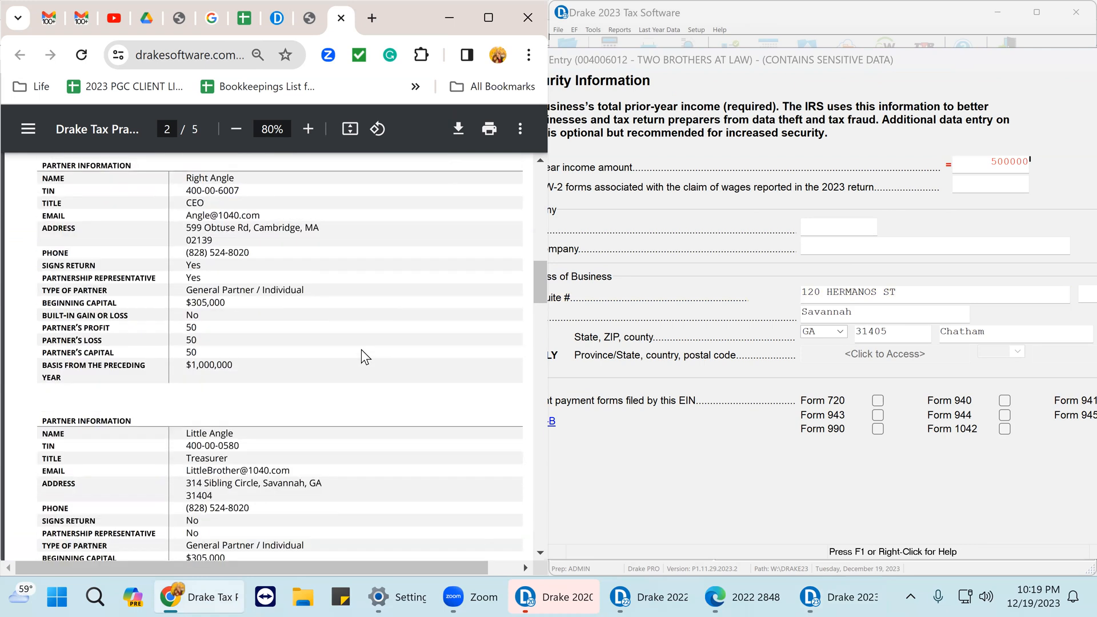
pyautogui.click(768, 240)
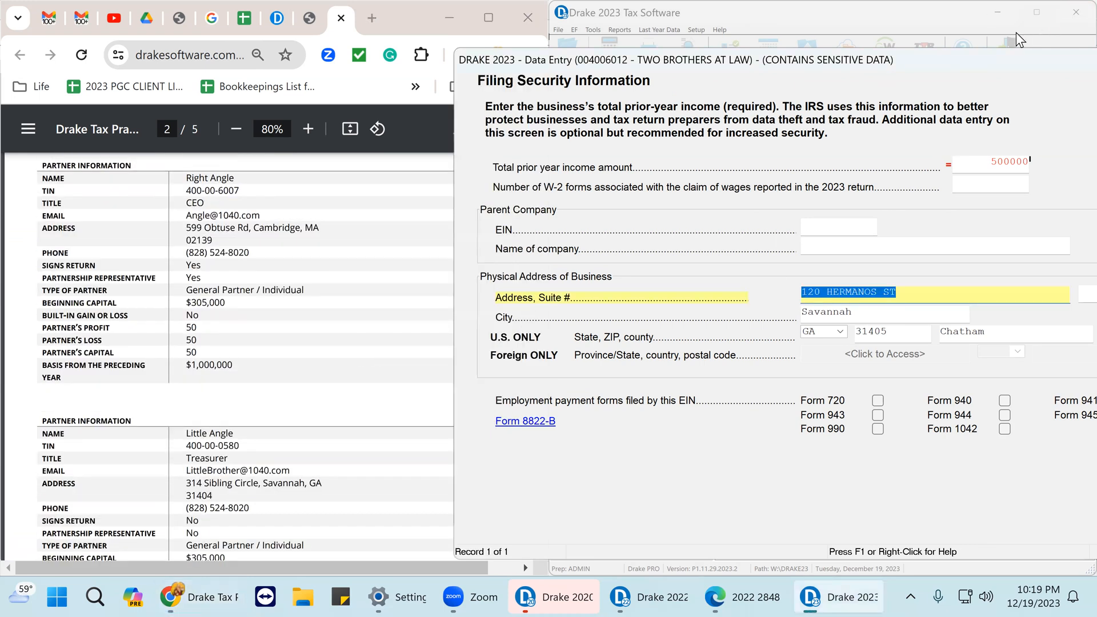
pyautogui.doubleClick(1009, 60)
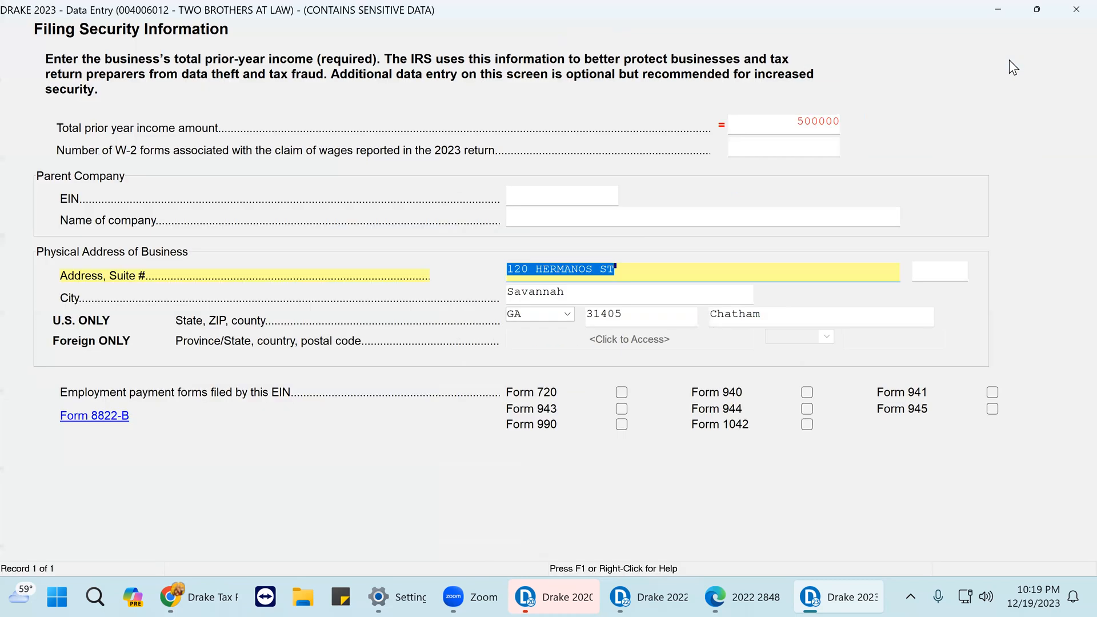
pyautogui.click(1037, 10)
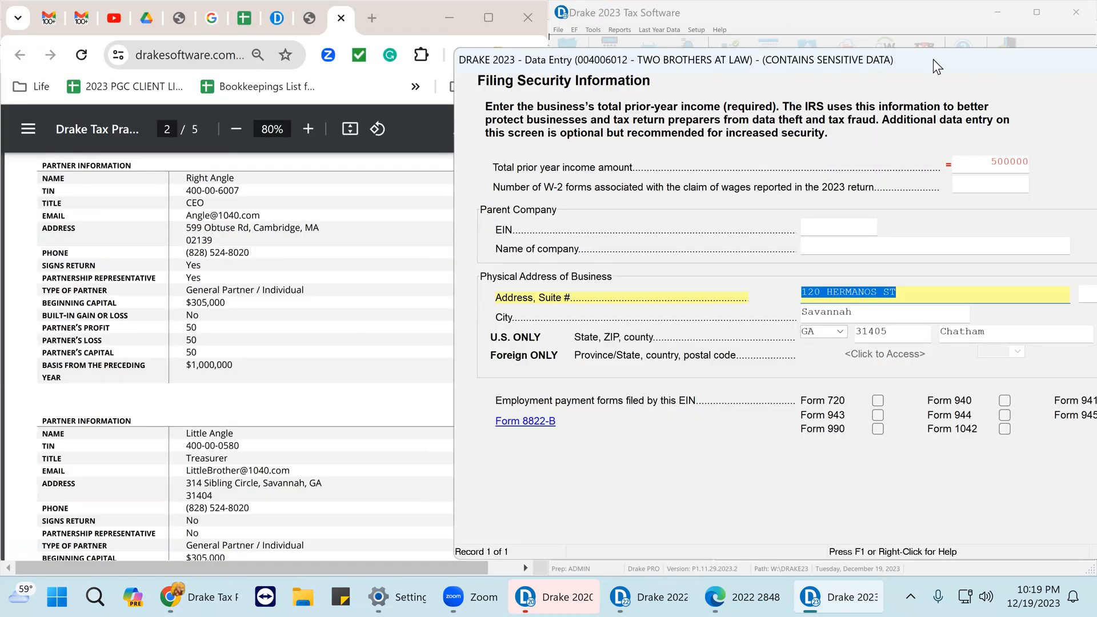
pyautogui.moveTo(913, 61); pyautogui.dragTo(770, 66)
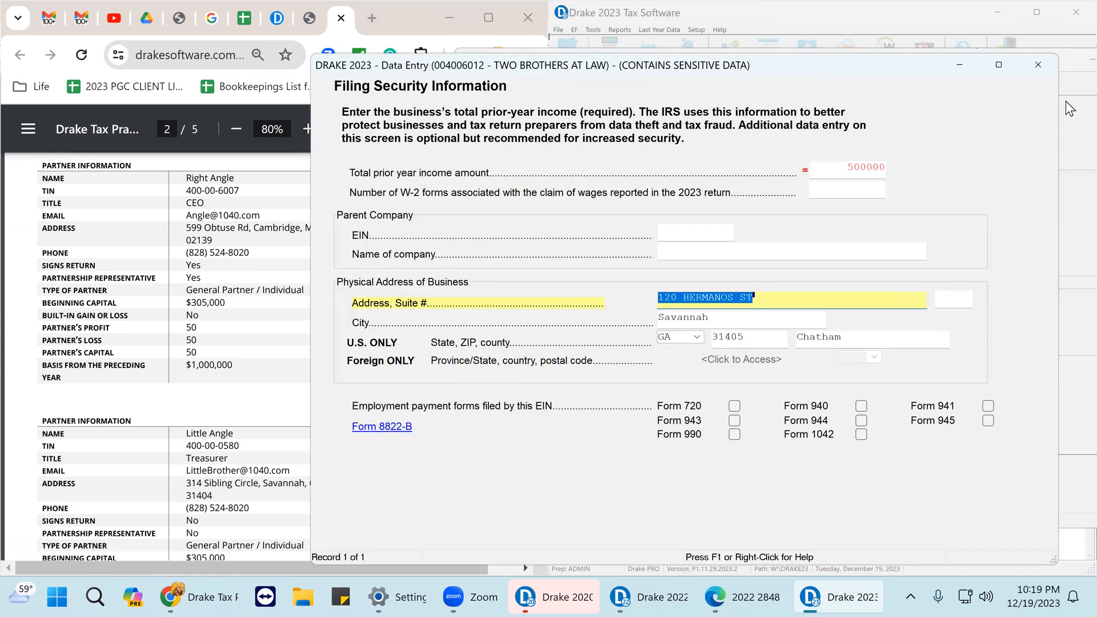
pyautogui.click(1039, 66)
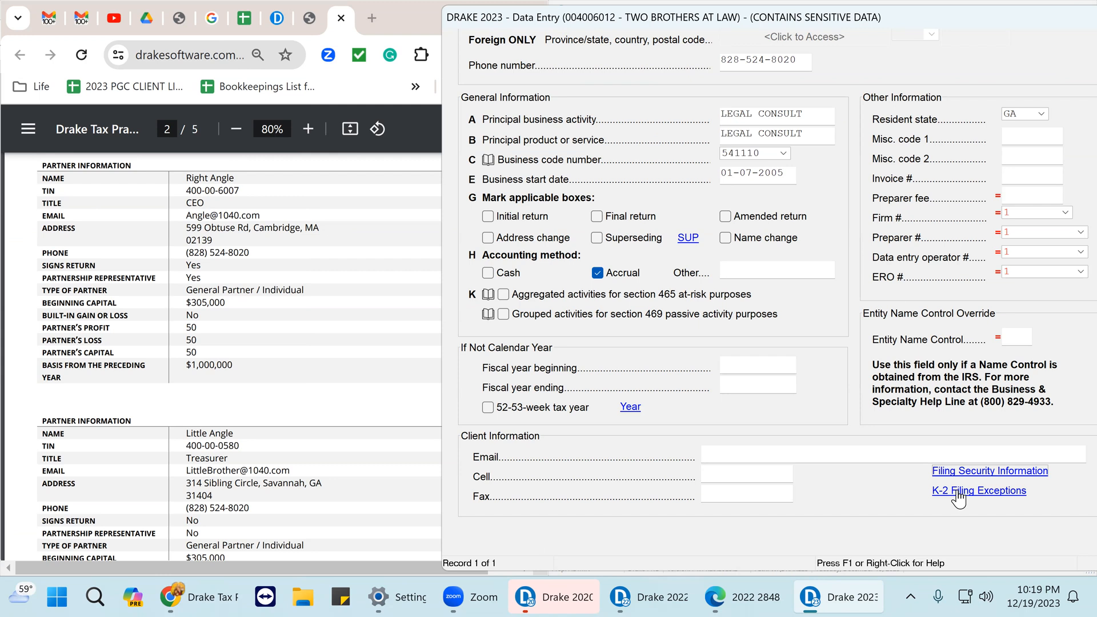
# Step: Open the K-2 Filing Exceptions from the general information screen and mark Schedules K-2 and K-3 as not required
pyautogui.scroll(-1, 958, 497)
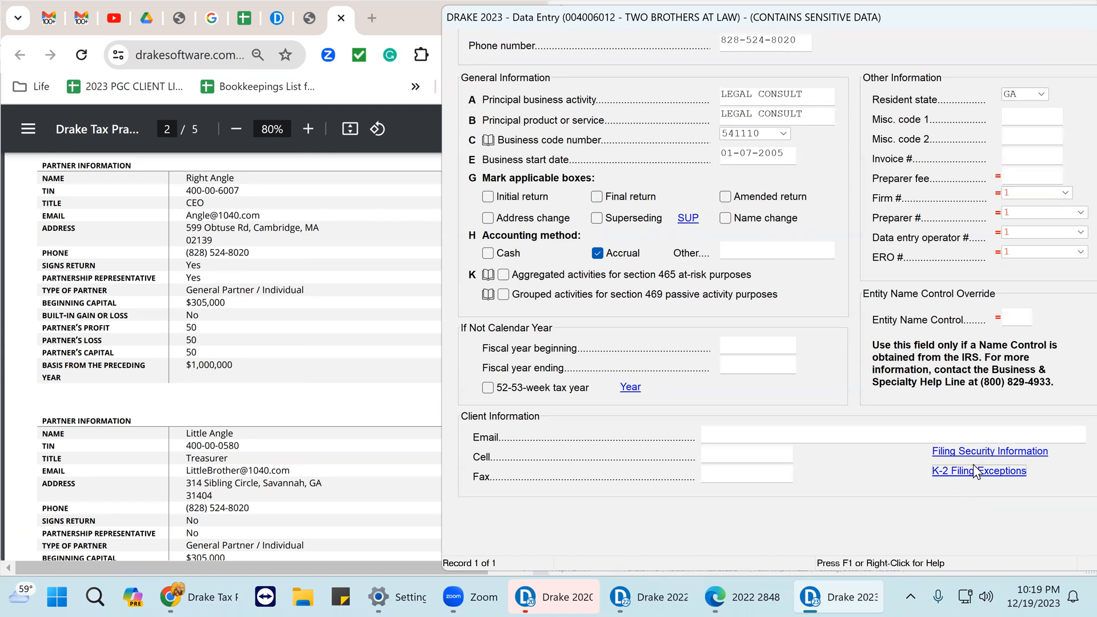
pyautogui.click(972, 471)
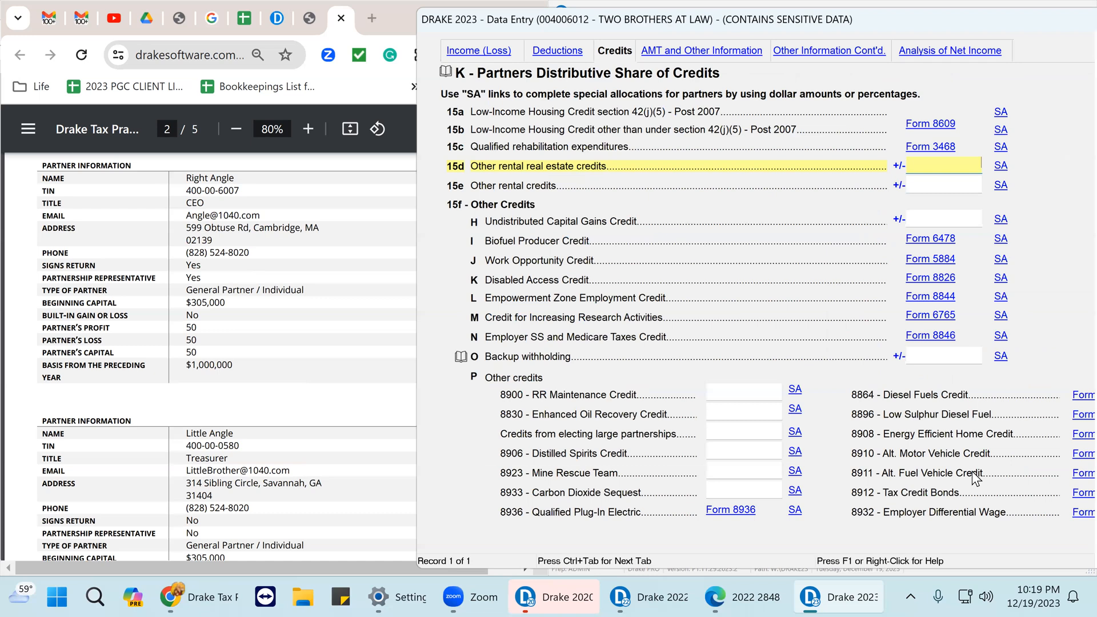
pyautogui.scroll(-10, 774, 168)
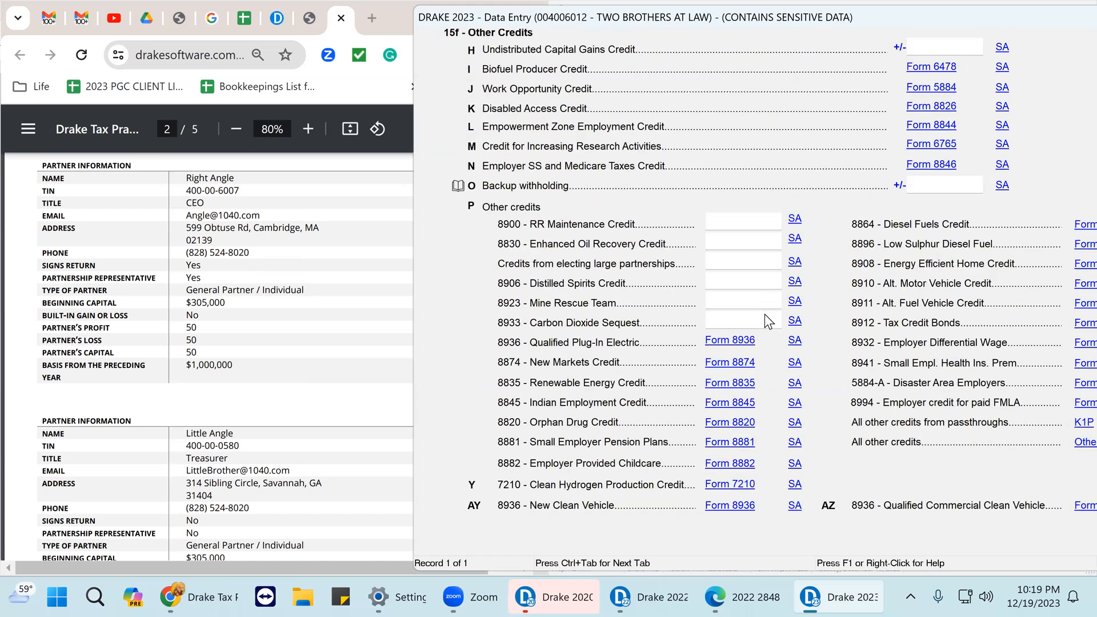
pyautogui.click(474, 380)
# Step: Find the K2 and K3 filing requirement in the practice PDF's scenario information on page 1 and highlight its closing words
pyautogui.scroll(10, 177, 246)
pyautogui.scroll(2, 176, 247)
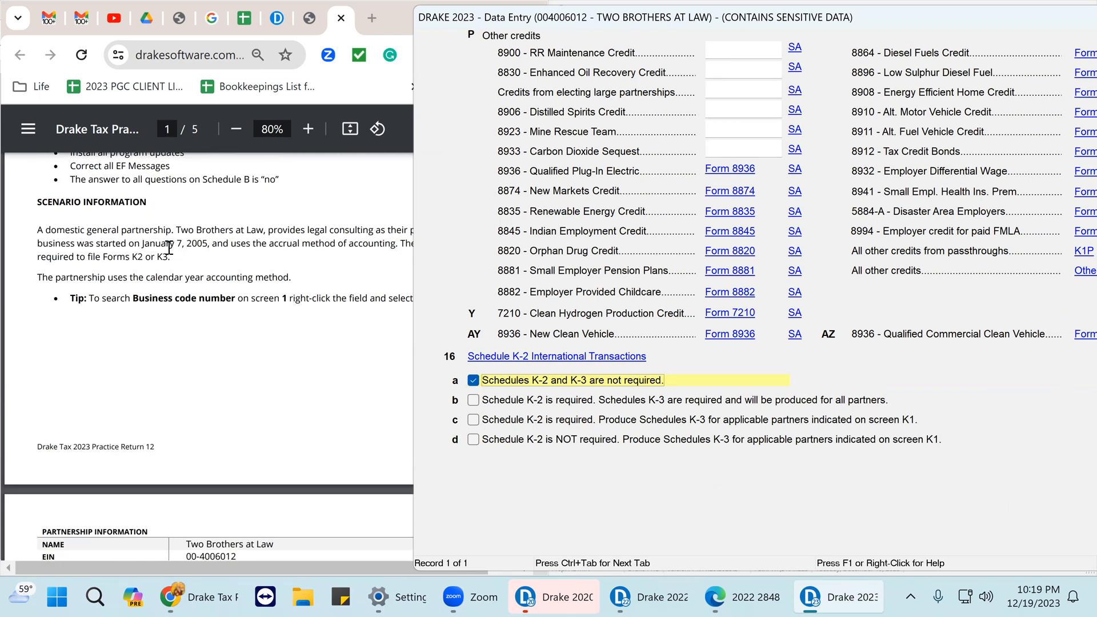
pyautogui.moveTo(171, 257); pyautogui.dragTo(25, 258)
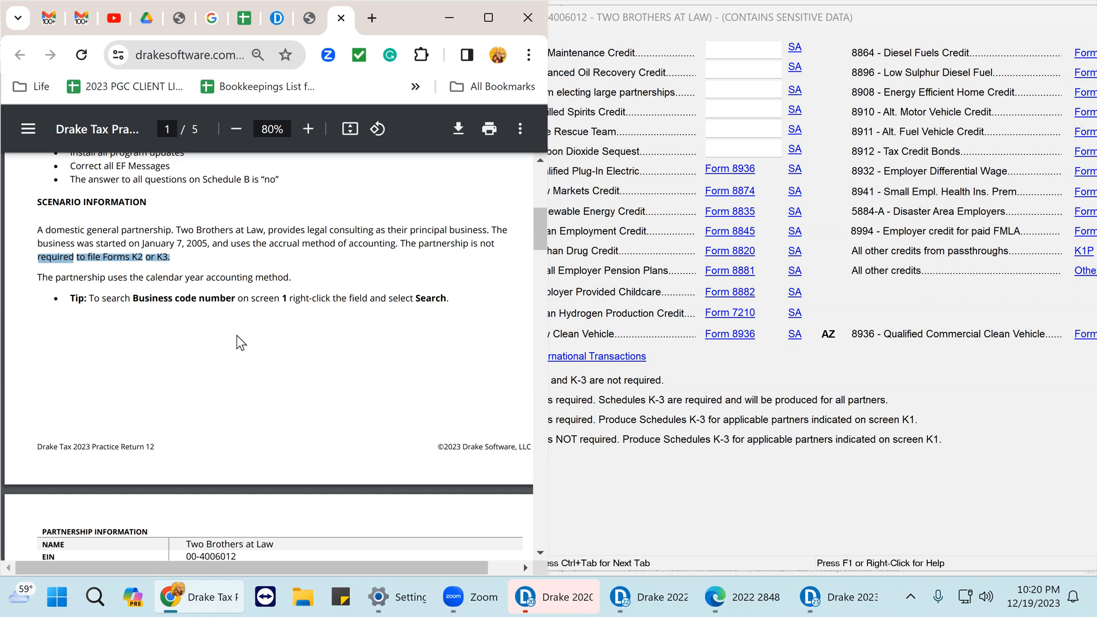
# Step: Bring the practice PDF back to the partner information on page 2 and close the Partners Distributive Share of Credits screen
pyautogui.scroll(-5, 236, 335)
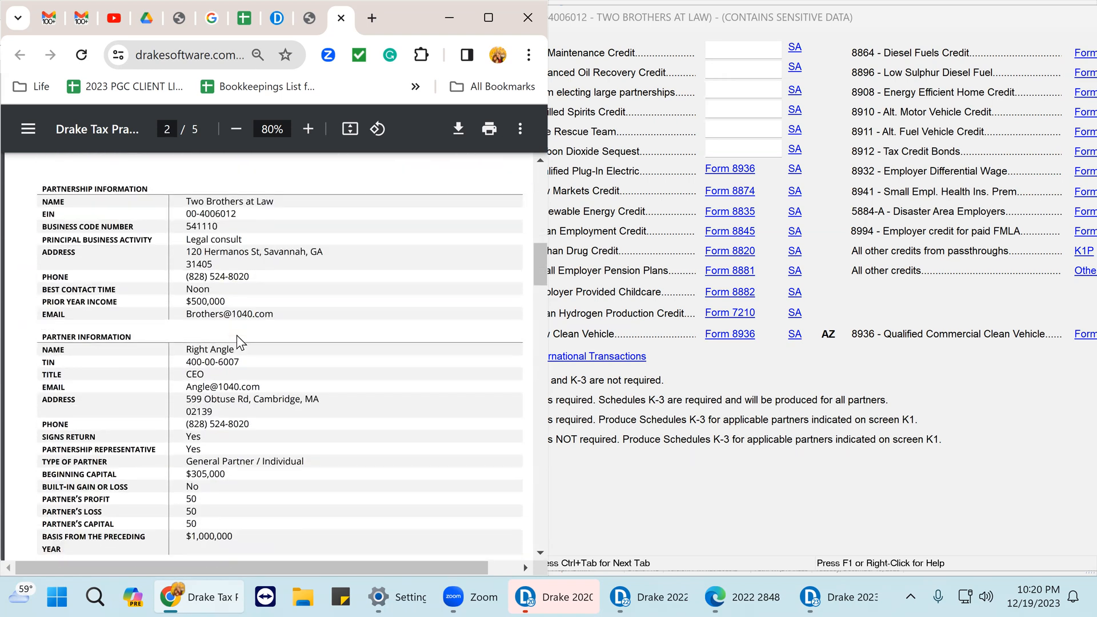
pyautogui.scroll(-1, 239, 341)
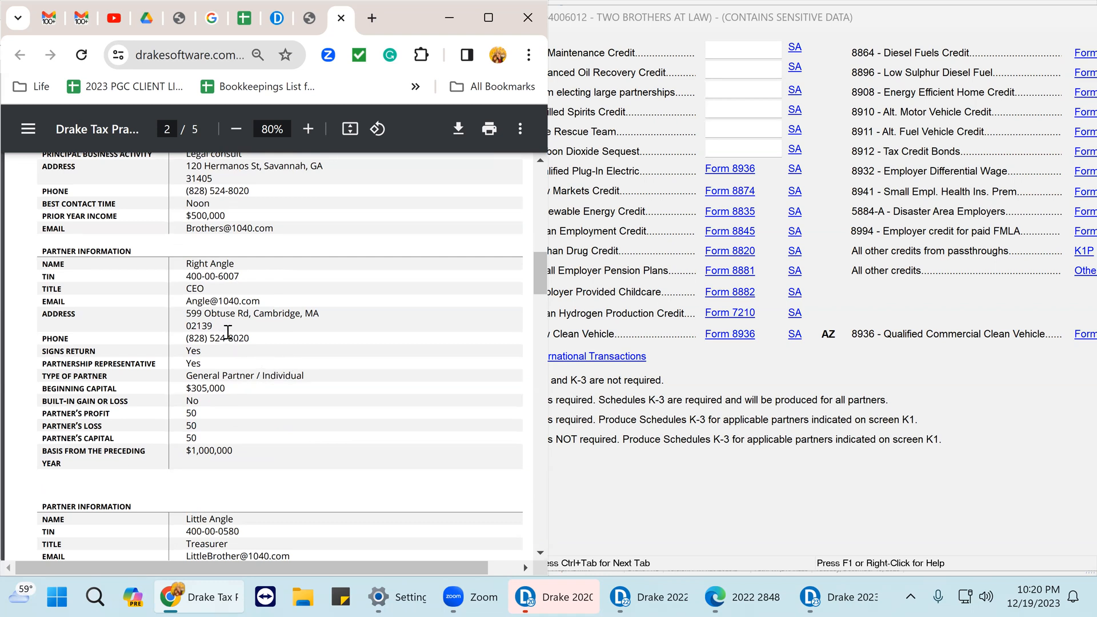
pyautogui.scroll(-3, 228, 332)
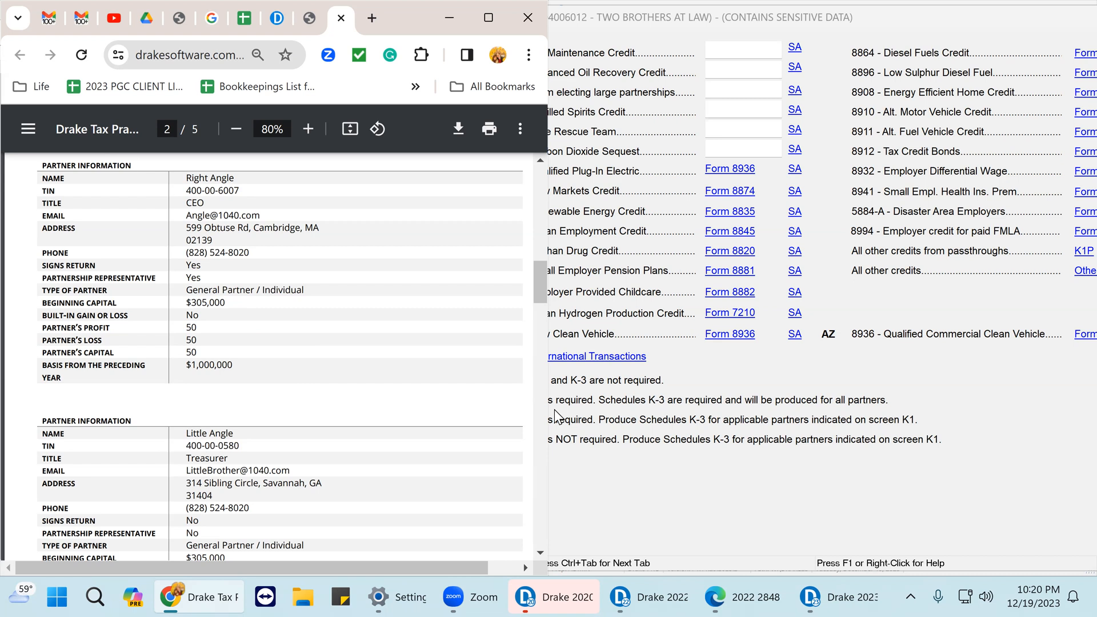
pyautogui.click(821, 476)
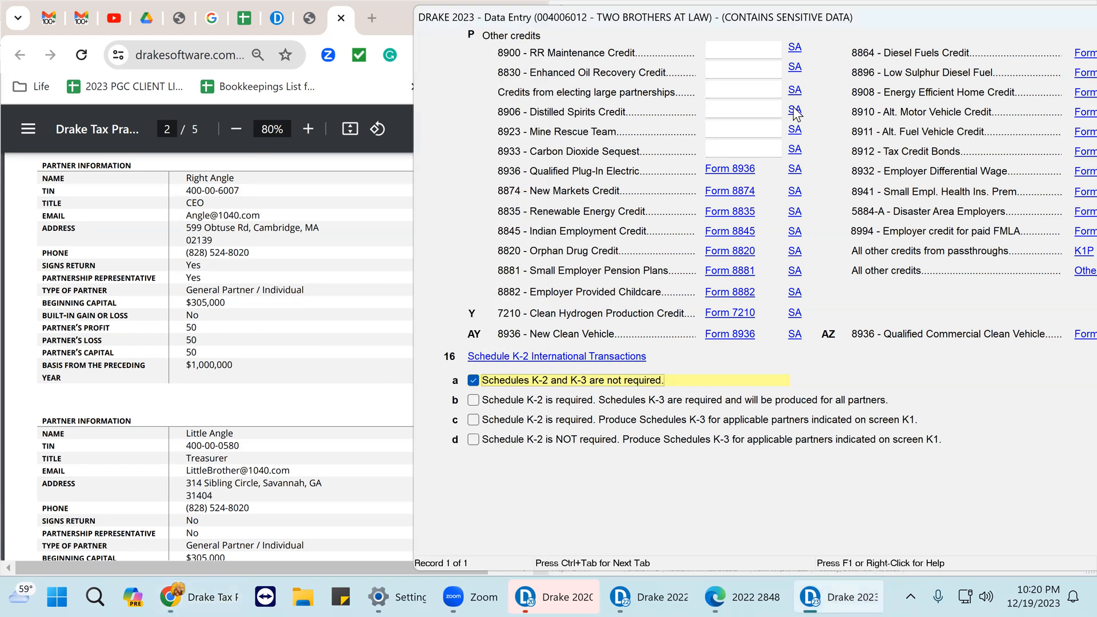
pyautogui.moveTo(859, 37); pyautogui.dragTo(890, 64)
pyautogui.click(1033, 64)
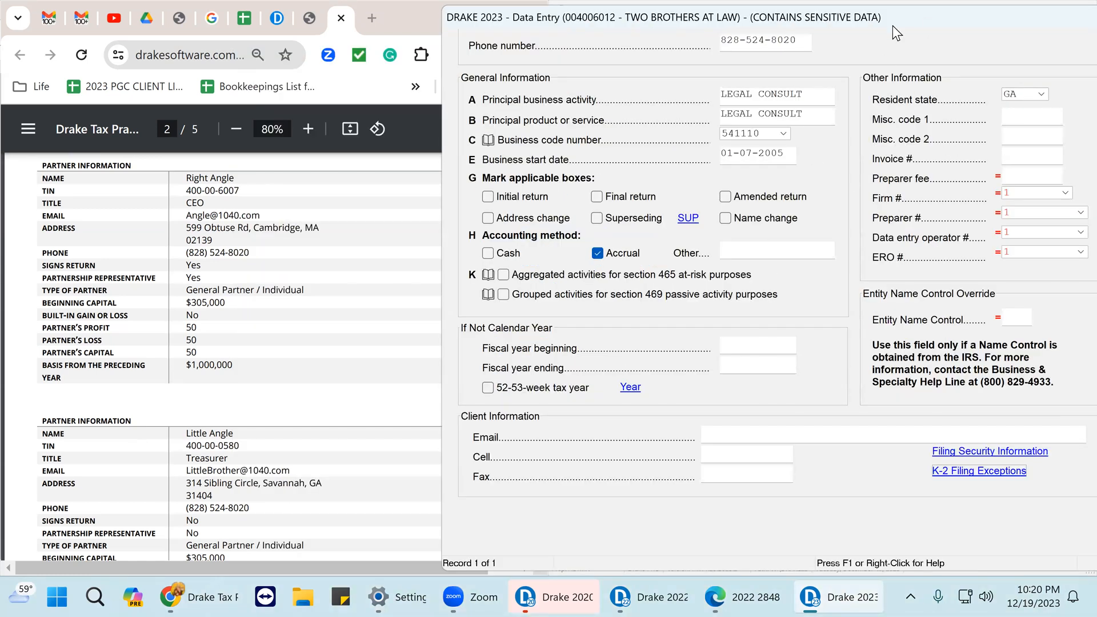
# Step: Review the Partnership General Information screen's address, business and accounting method entries, and close the screen
pyautogui.doubleClick(893, 25)
pyautogui.scroll(2, 772, 275)
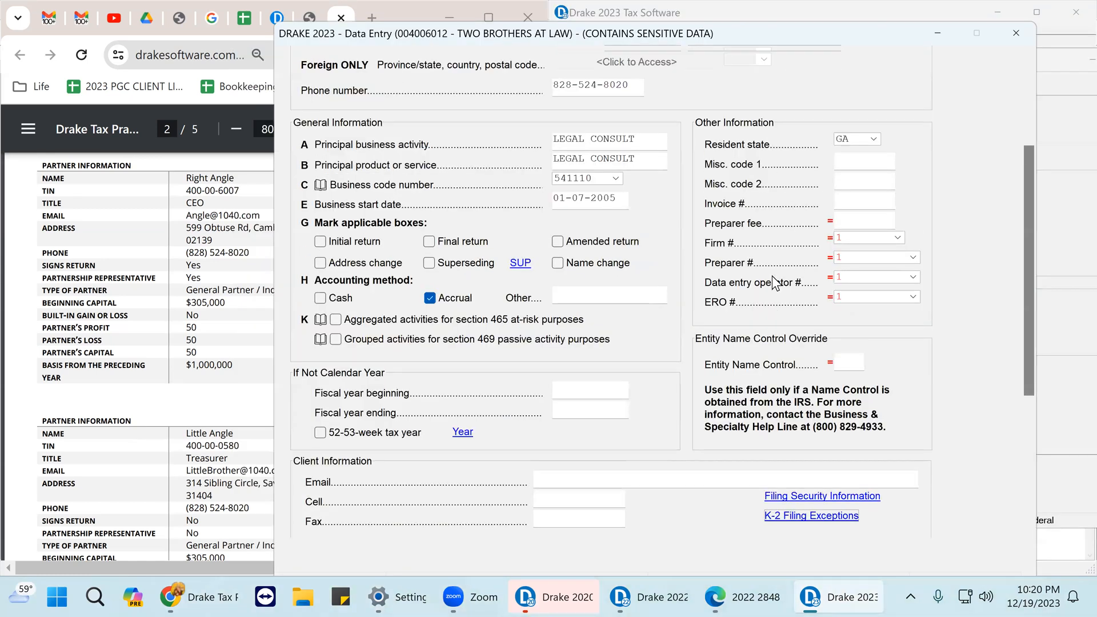
pyautogui.scroll(3, 773, 275)
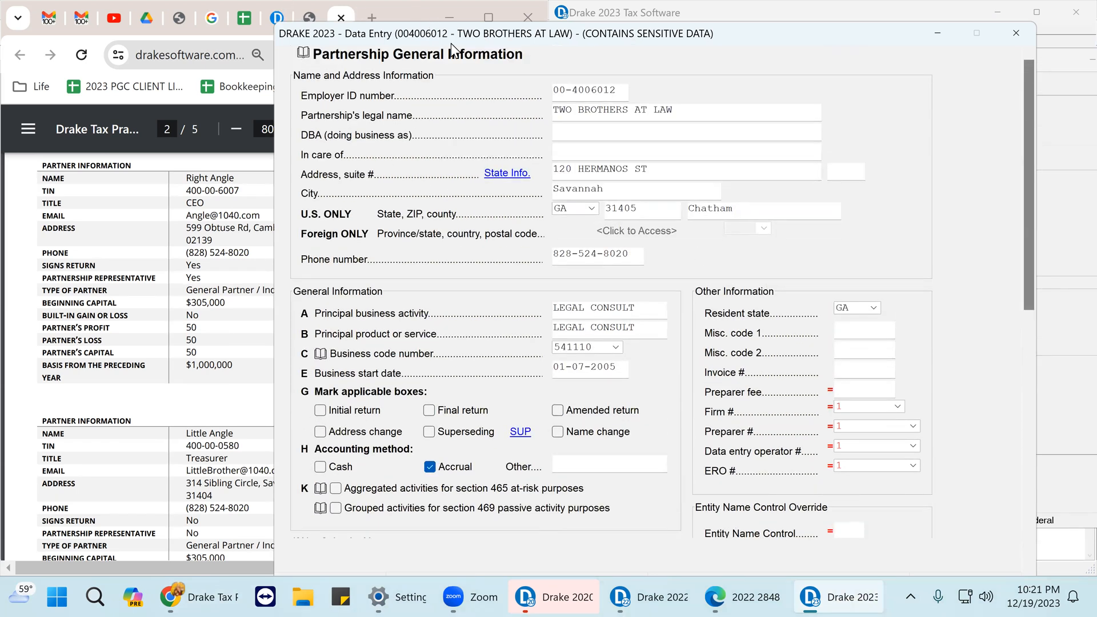
pyautogui.scroll(-1, 586, 281)
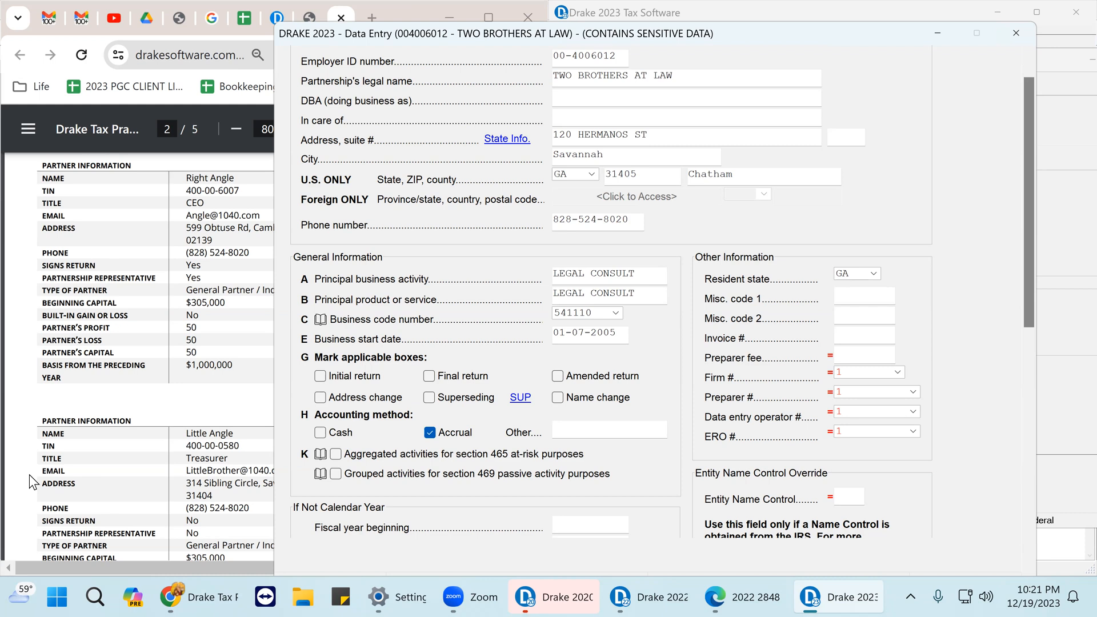
pyautogui.click(1016, 33)
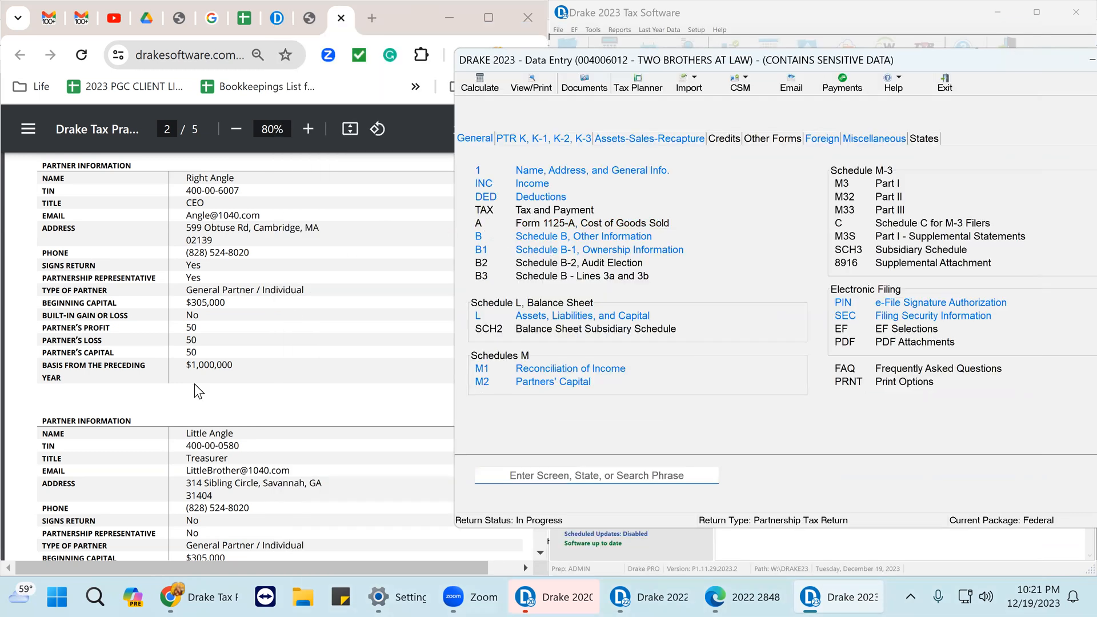
# Step: Highlight the second partner's information block on page 2 of the practice PDF and return to the data entry menu
pyautogui.scroll(-3, 182, 357)
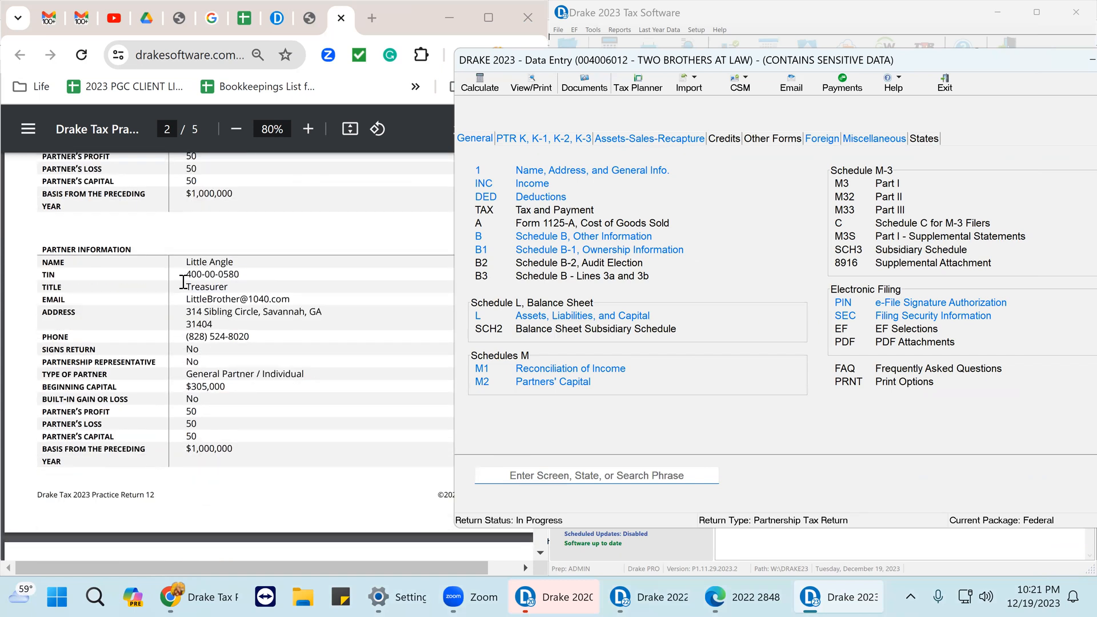
pyautogui.moveTo(43, 248); pyautogui.dragTo(238, 450)
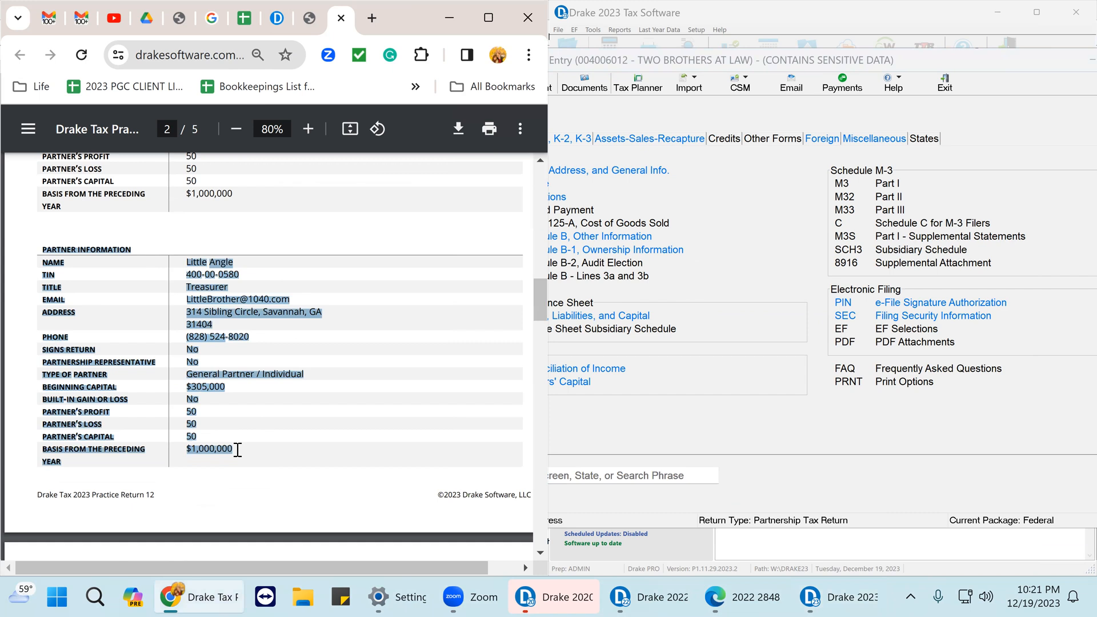
pyautogui.click(736, 400)
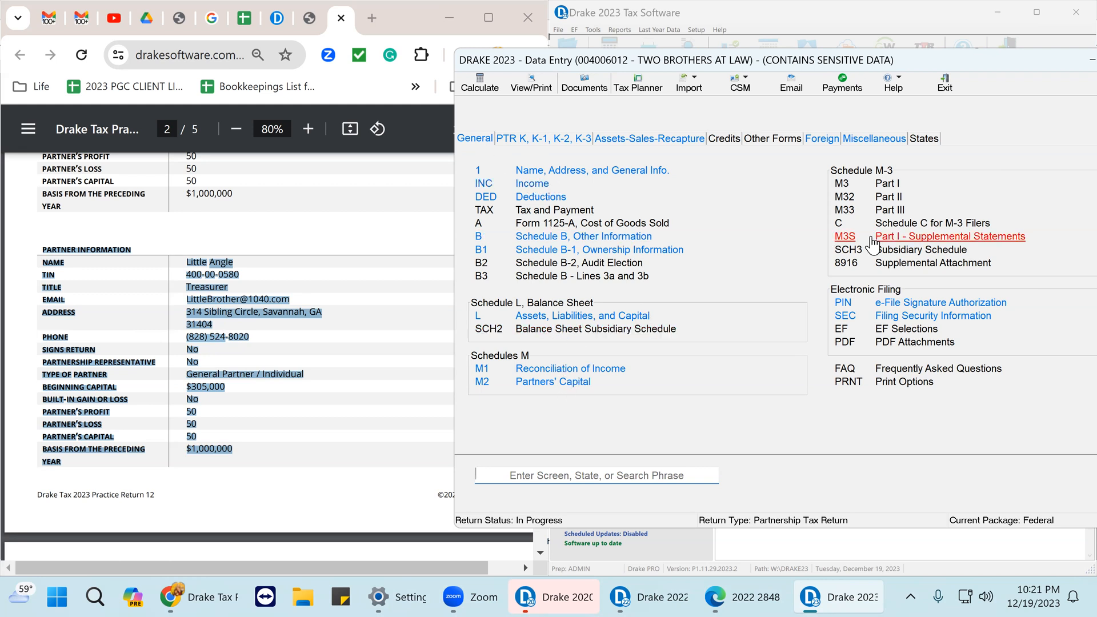
# Step: Examine the form lists in the return's data entry categories, including partner schedules, assets, credits and foreign forms
pyautogui.click(541, 142)
pyautogui.click(480, 143)
pyautogui.click(531, 143)
pyautogui.click(480, 143)
pyautogui.click(528, 144)
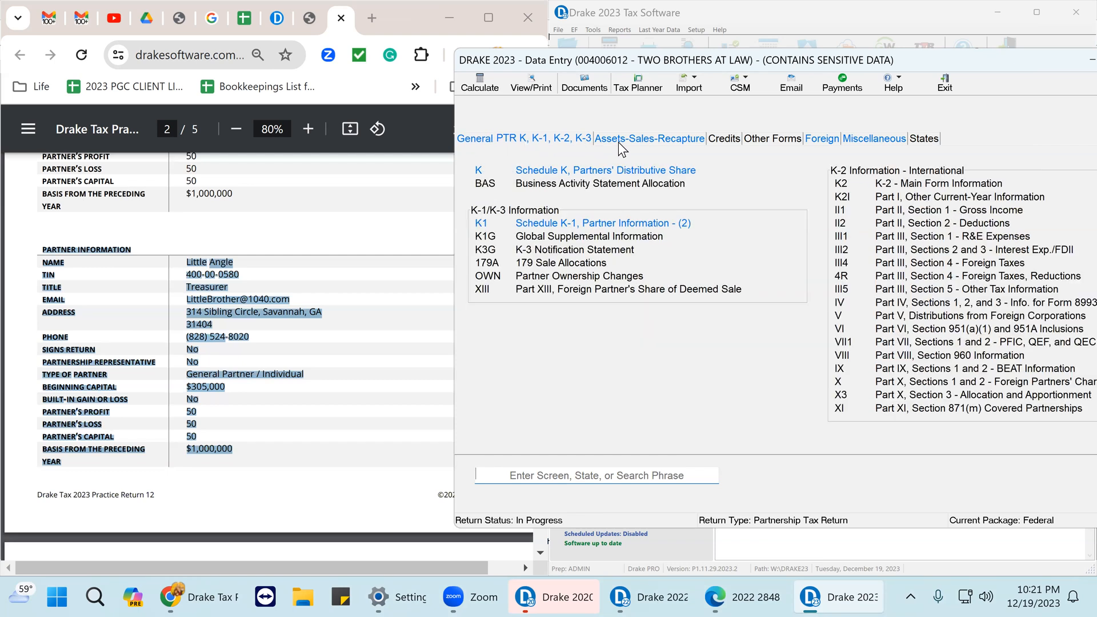
pyautogui.click(629, 147)
pyautogui.click(724, 143)
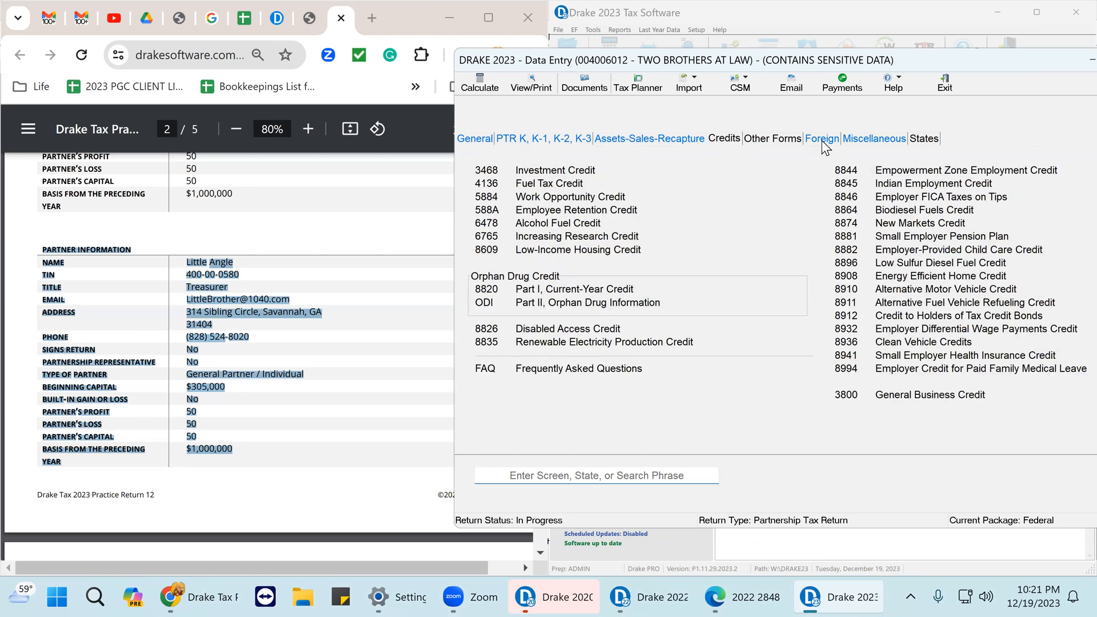
pyautogui.click(791, 141)
pyautogui.click(814, 143)
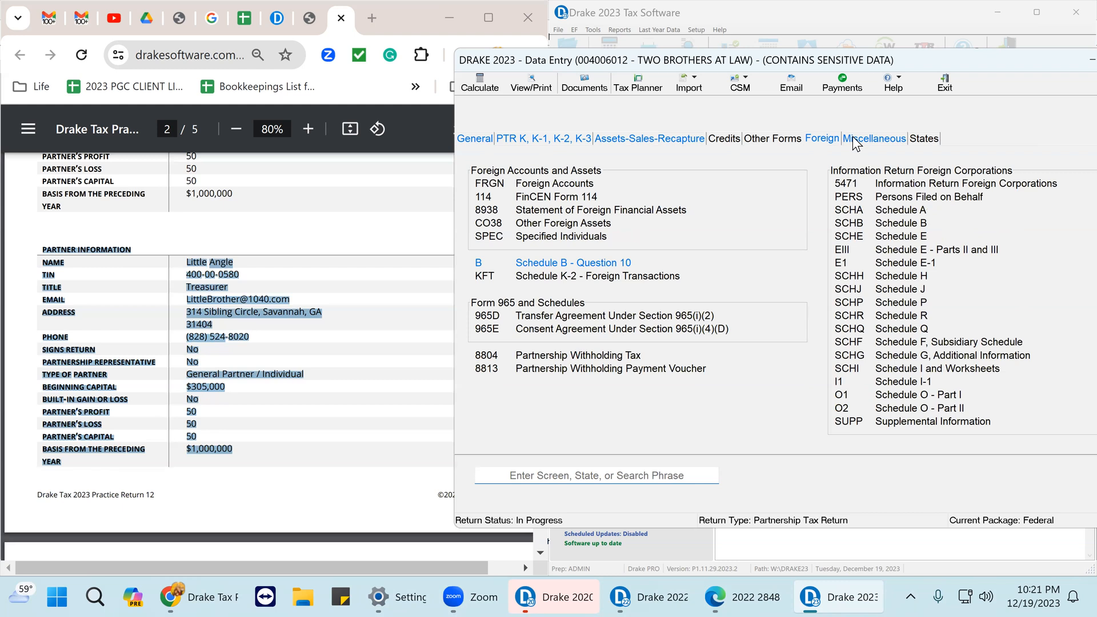
pyautogui.click(857, 143)
pyautogui.click(571, 145)
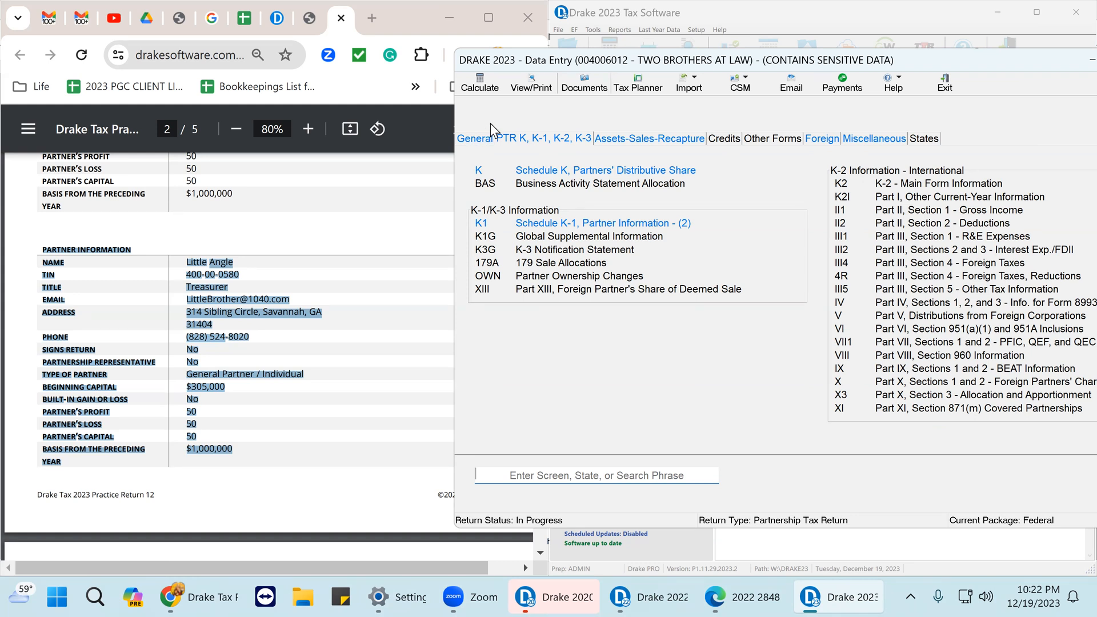
pyautogui.click(625, 145)
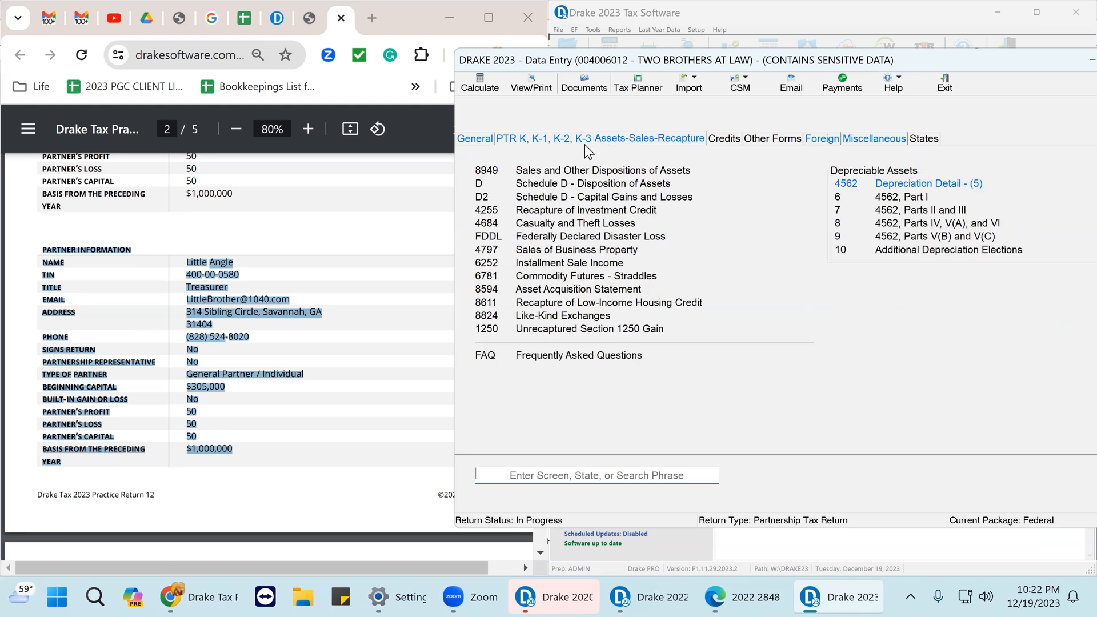
# Step: Open the first partner's Schedule K-1 and review the identification, address, partner type and ownership percentage entries
pyautogui.click(563, 145)
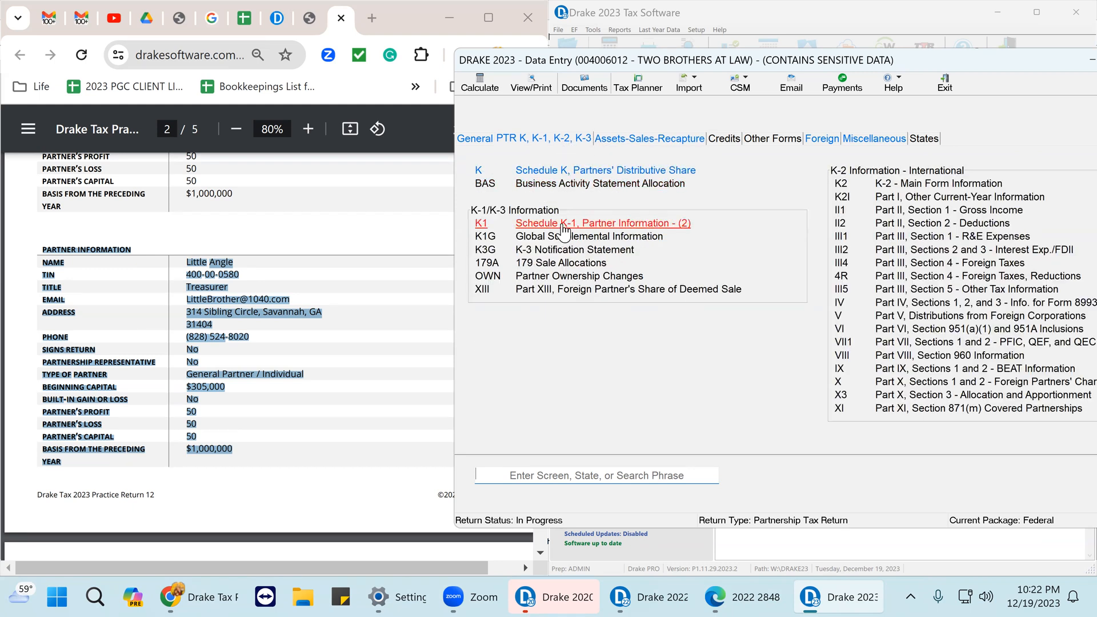
pyautogui.click(563, 225)
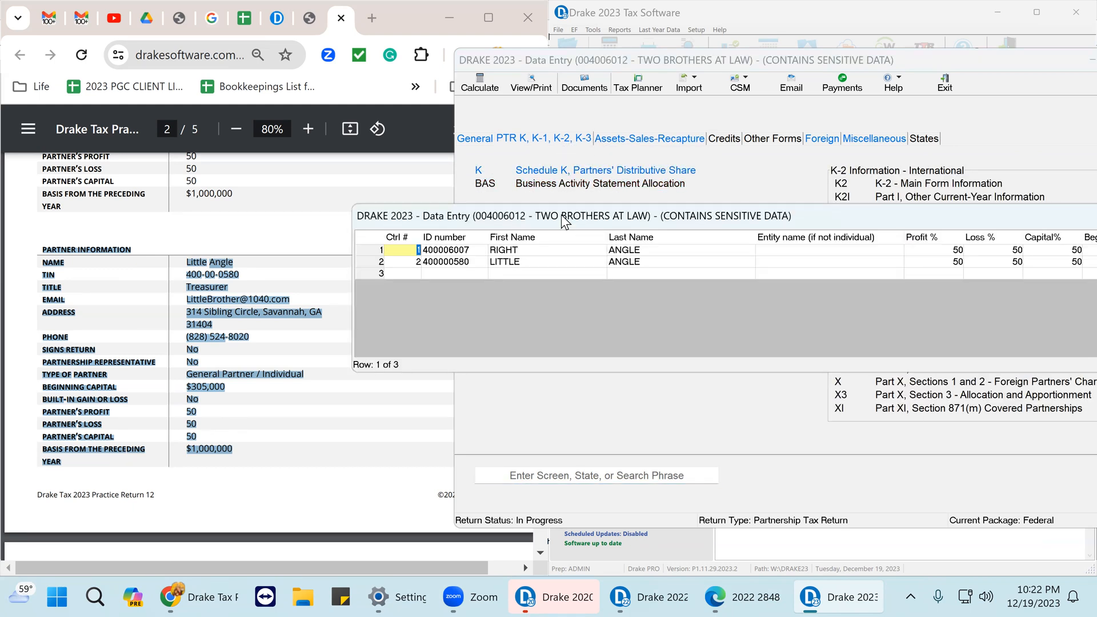
pyautogui.doubleClick(533, 249)
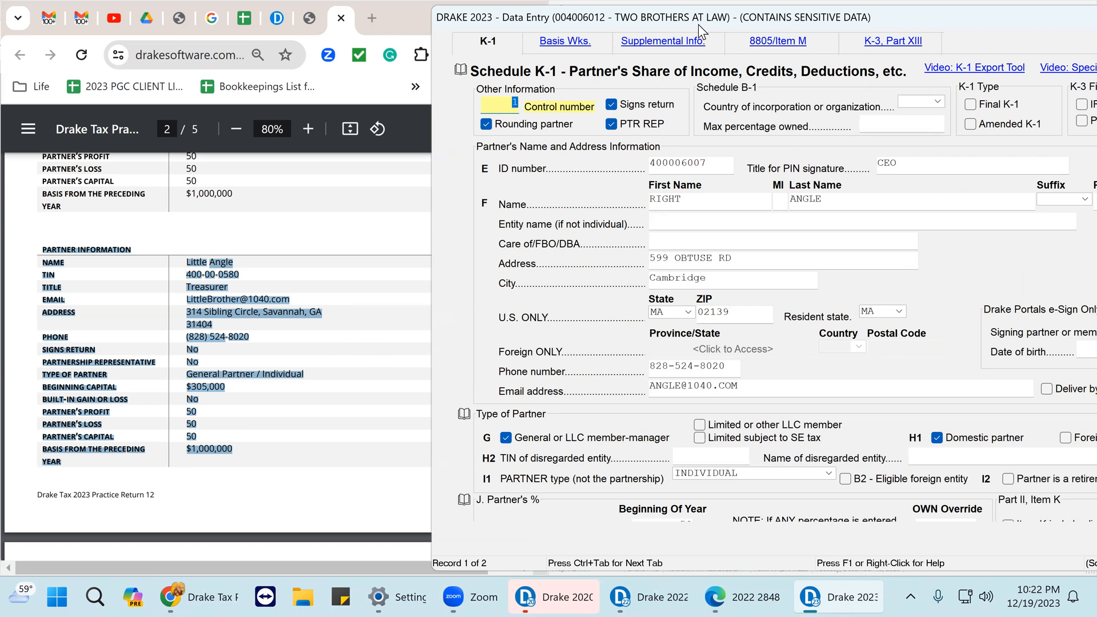
pyautogui.click(953, 19)
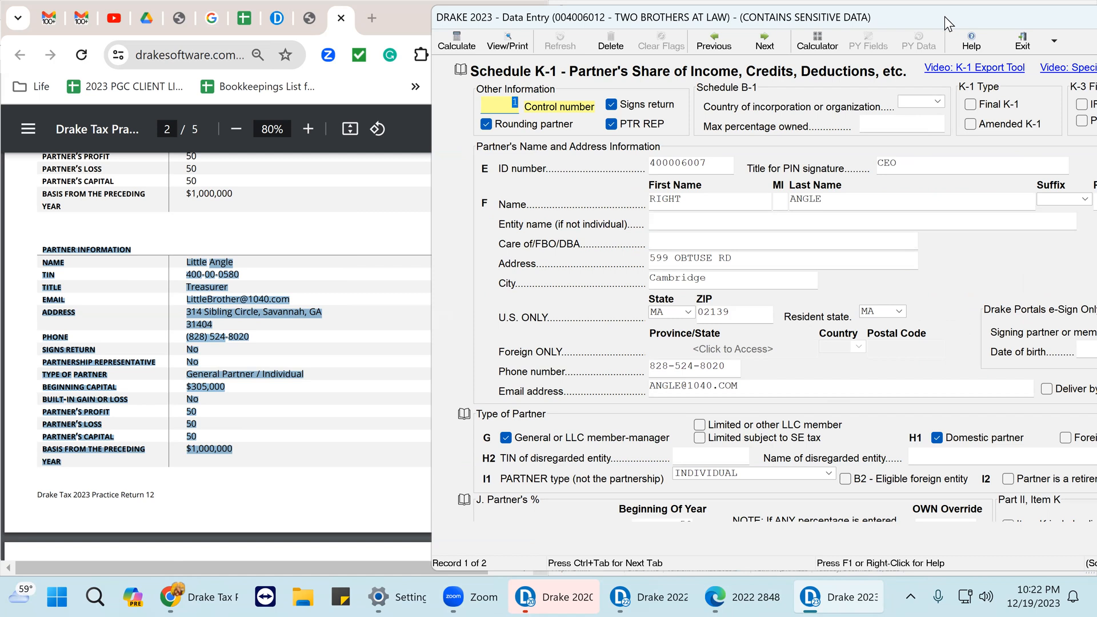
pyautogui.moveTo(945, 17); pyautogui.dragTo(838, 24)
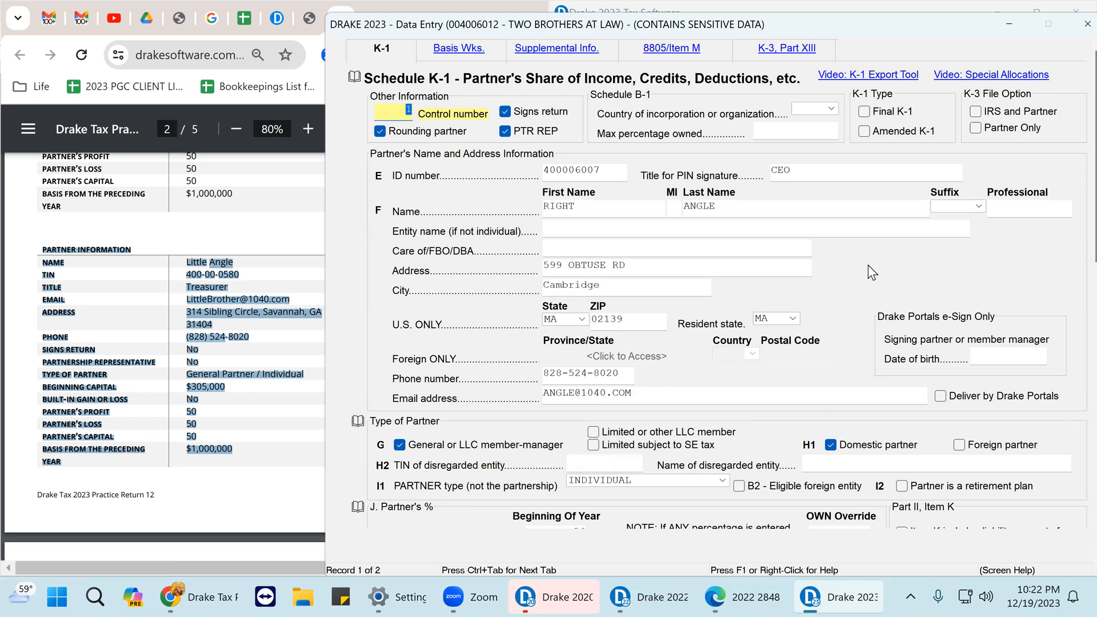
pyautogui.scroll(-1, 838, 257)
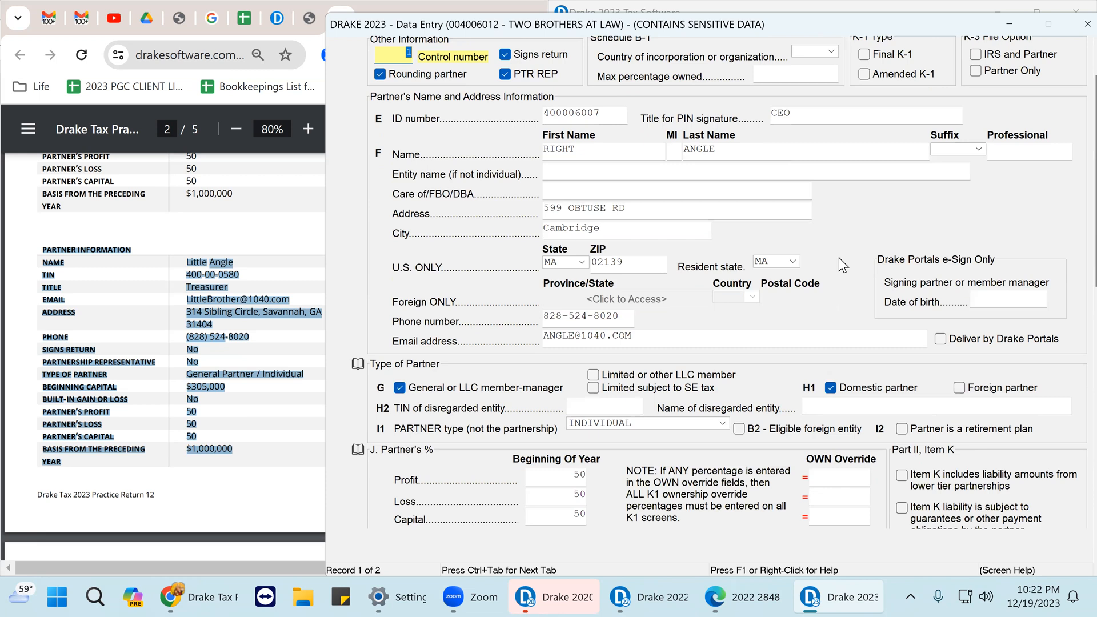
pyautogui.scroll(-1, 839, 257)
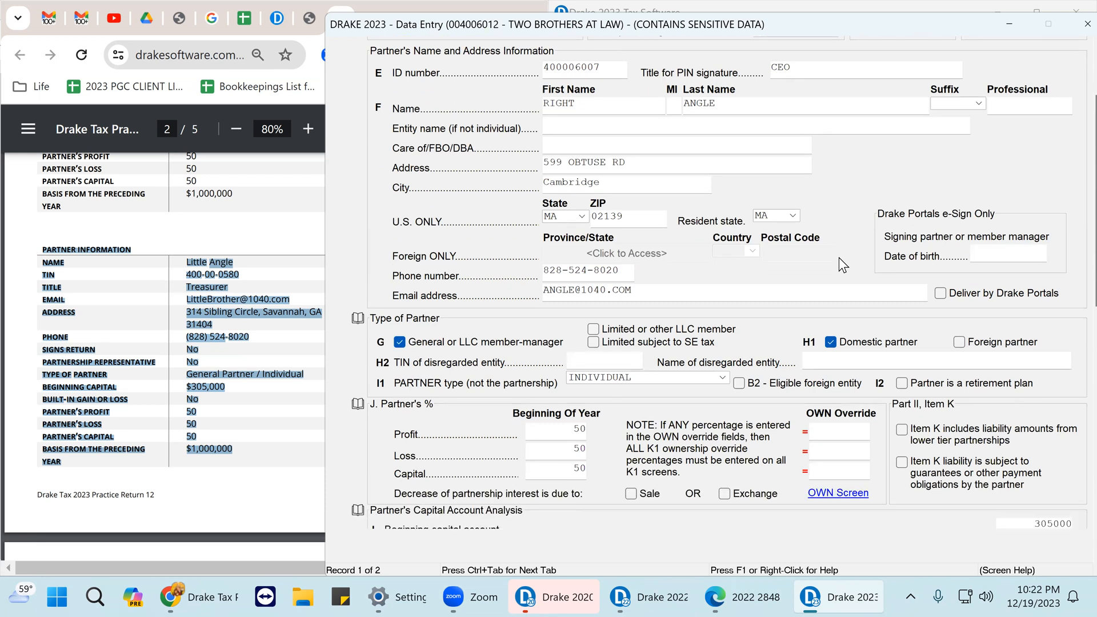
# Step: Review the first partner's ownership percentages and beginning capital account on Schedule K-1
pyautogui.scroll(-1, 838, 257)
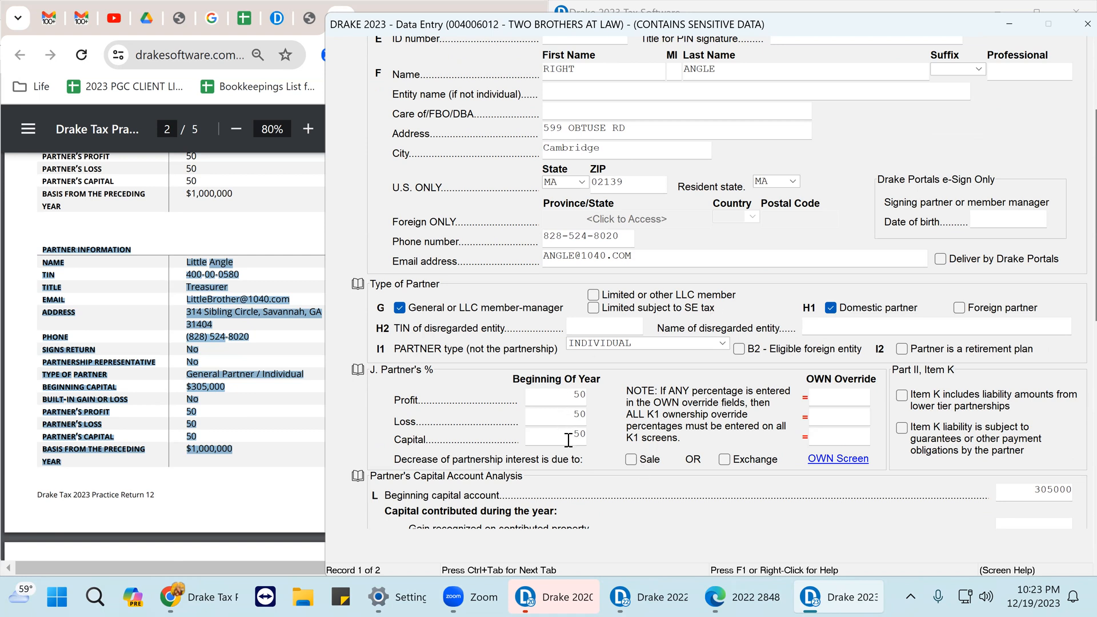
pyautogui.scroll(-3, 580, 391)
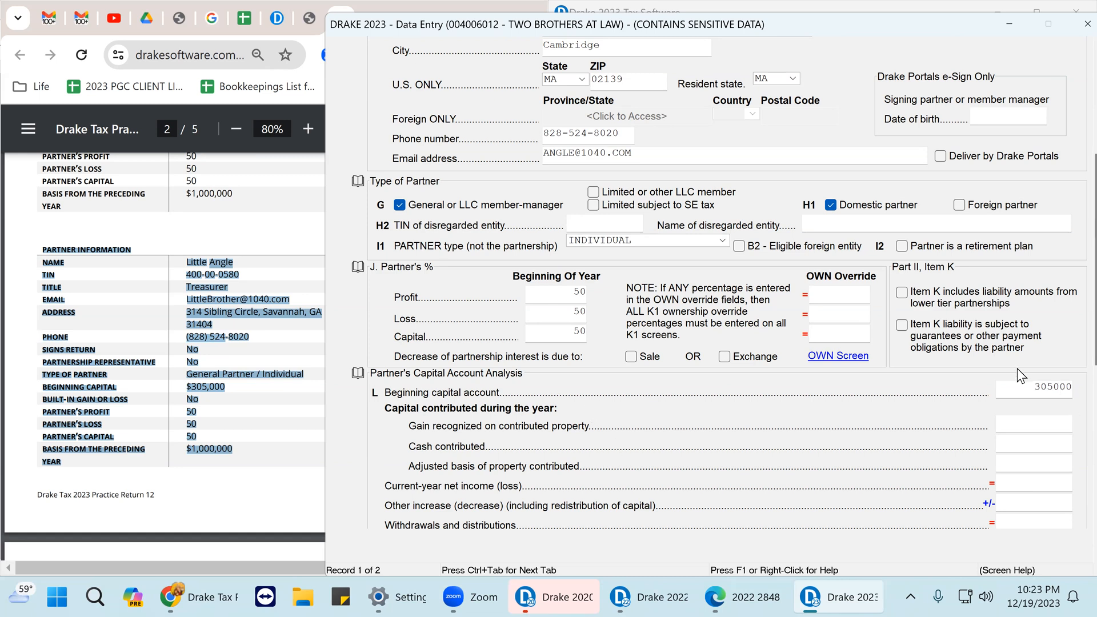
pyautogui.click(1024, 384)
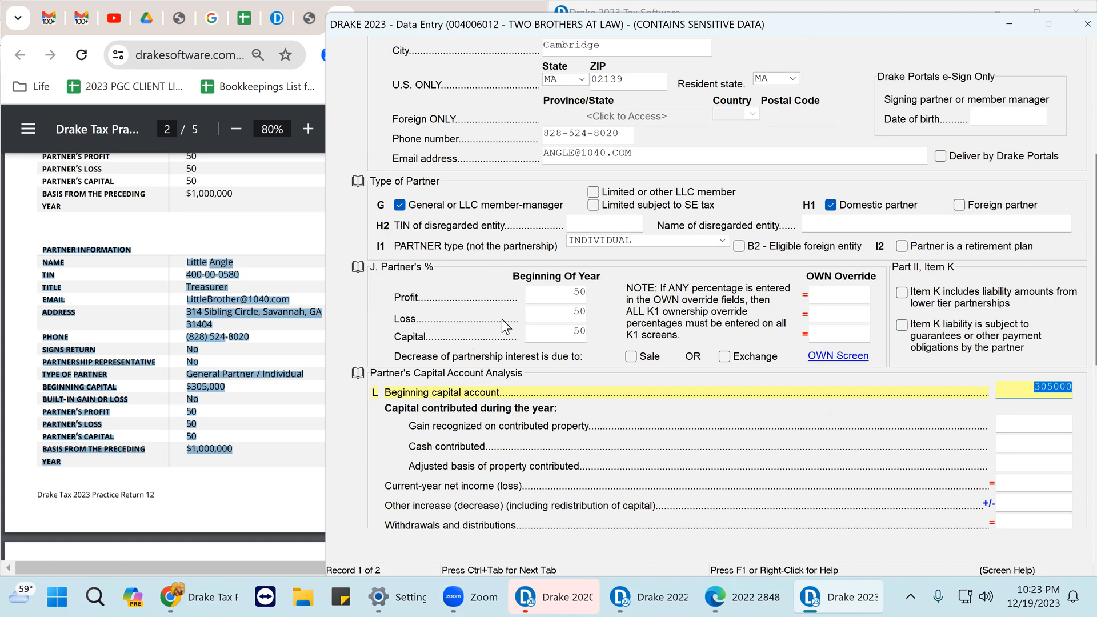
# Step: Open the first partner's Basis Worksheet, check the adjusted basis from the preceding year, and close the screen
pyautogui.scroll(1, 577, 245)
pyautogui.scroll(5, 577, 246)
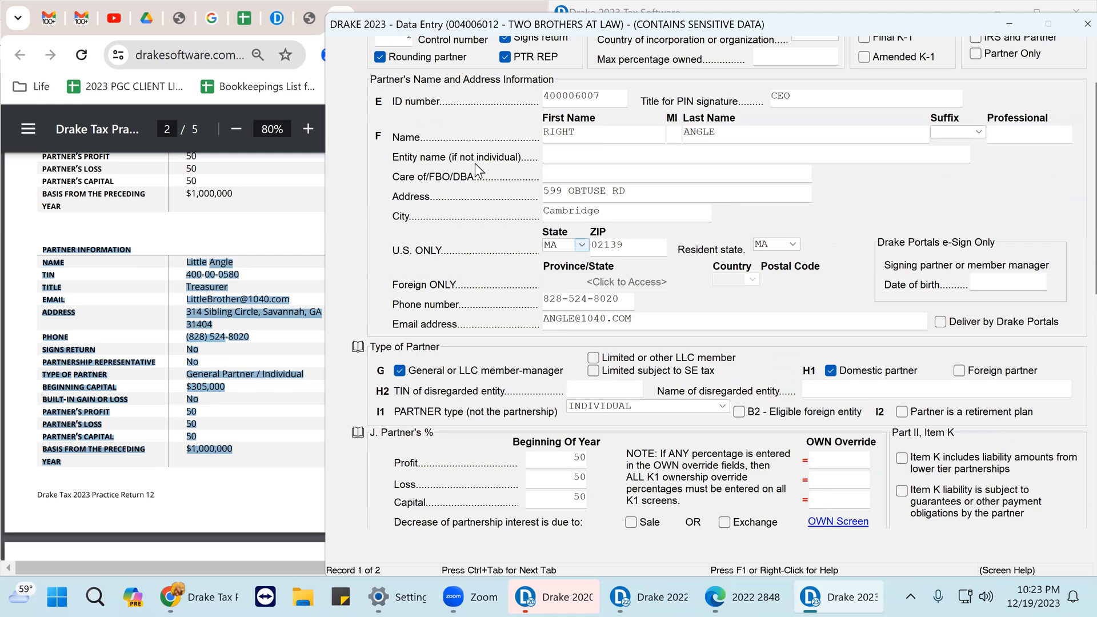
pyautogui.scroll(3, 646, 183)
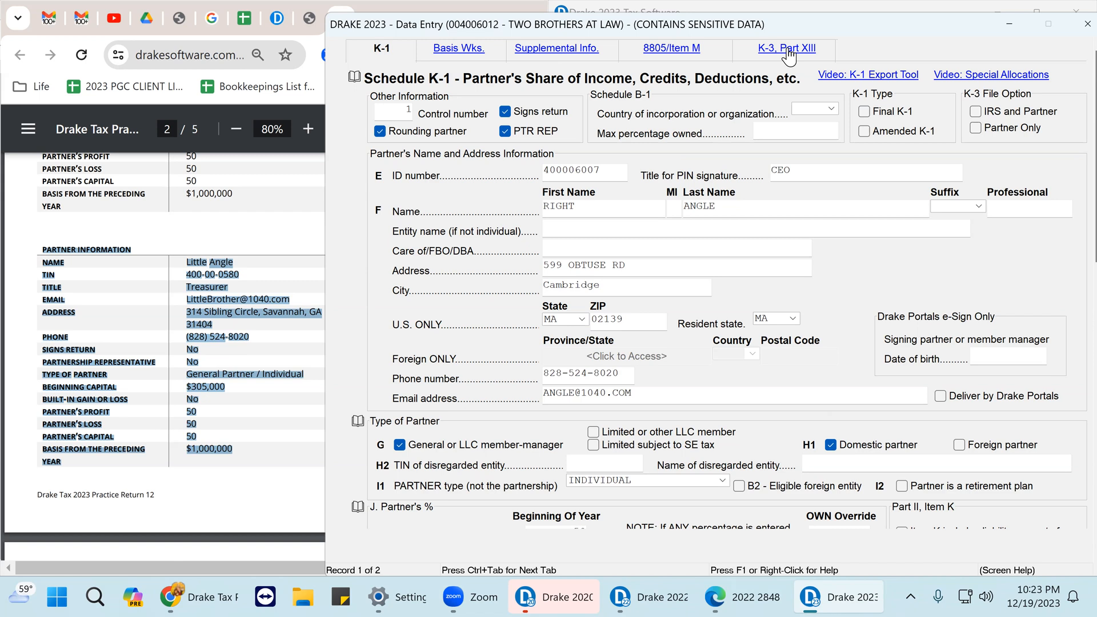
pyautogui.click(452, 49)
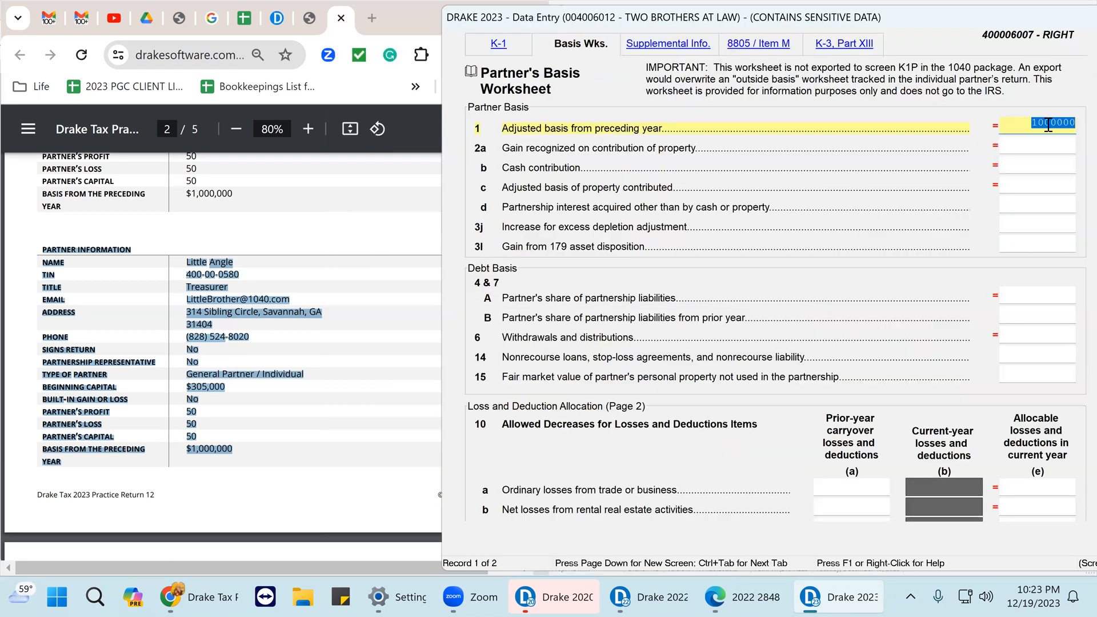
pyautogui.click(1055, 124)
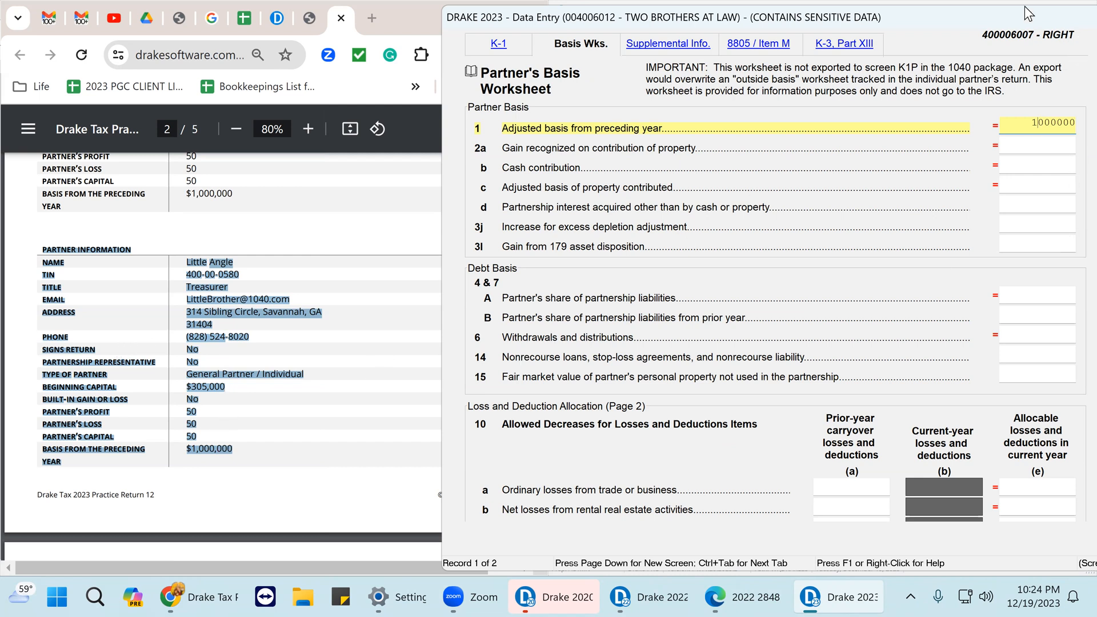
pyautogui.moveTo(983, 26)
pyautogui.moveTo(983, 26); pyautogui.dragTo(871, 21)
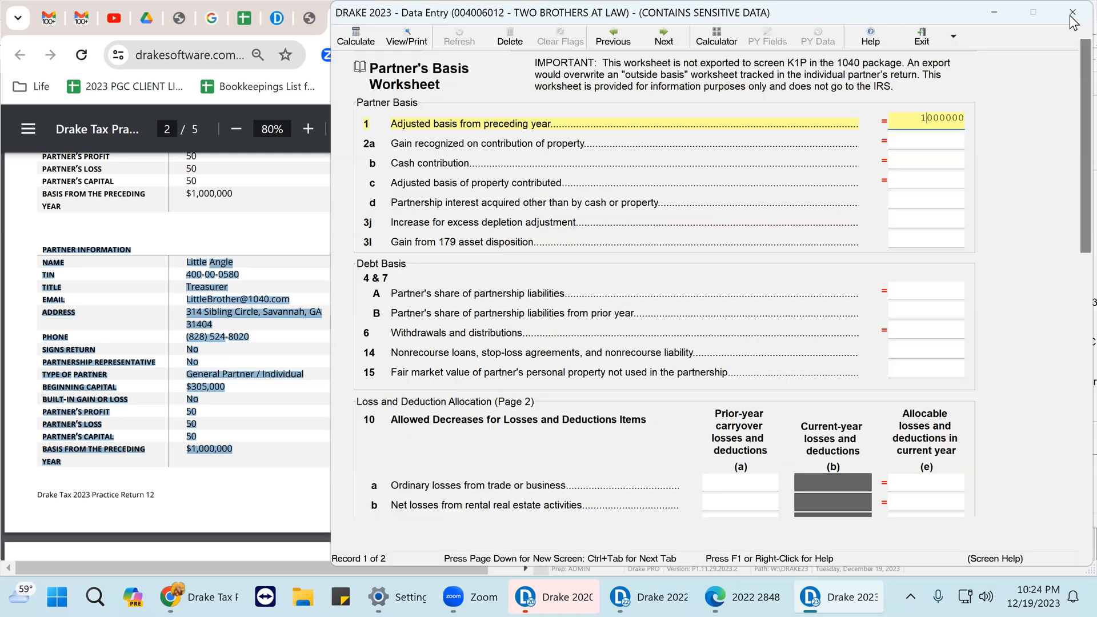
pyautogui.click(1072, 14)
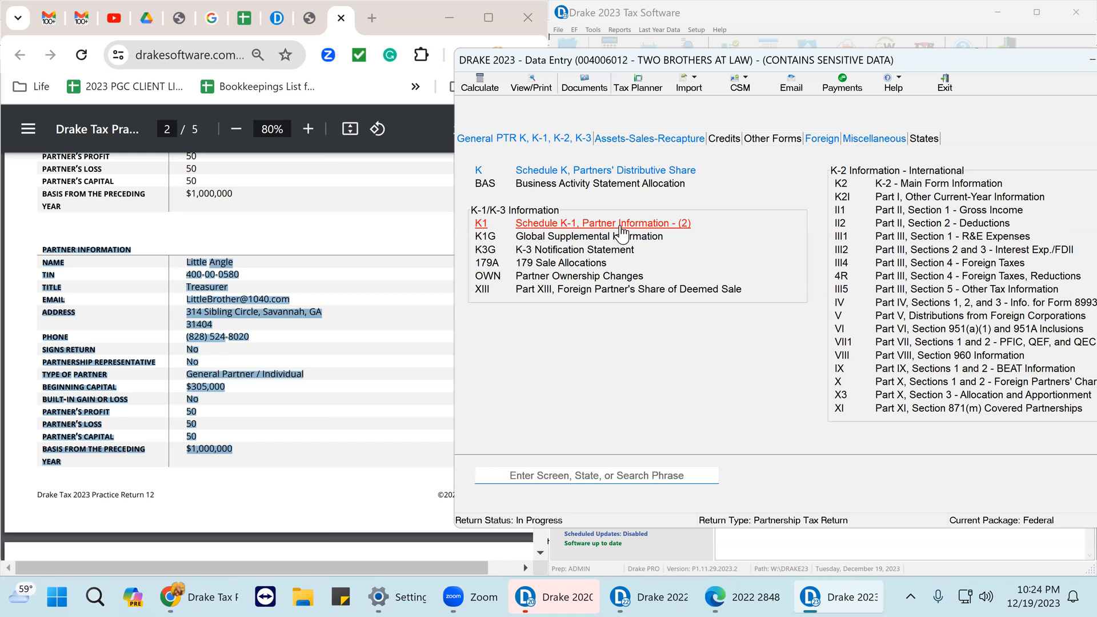
# Step: Reopen the first partner's Schedule K-1 and answer No to the built-in gain or loss question on line M
pyautogui.click(569, 229)
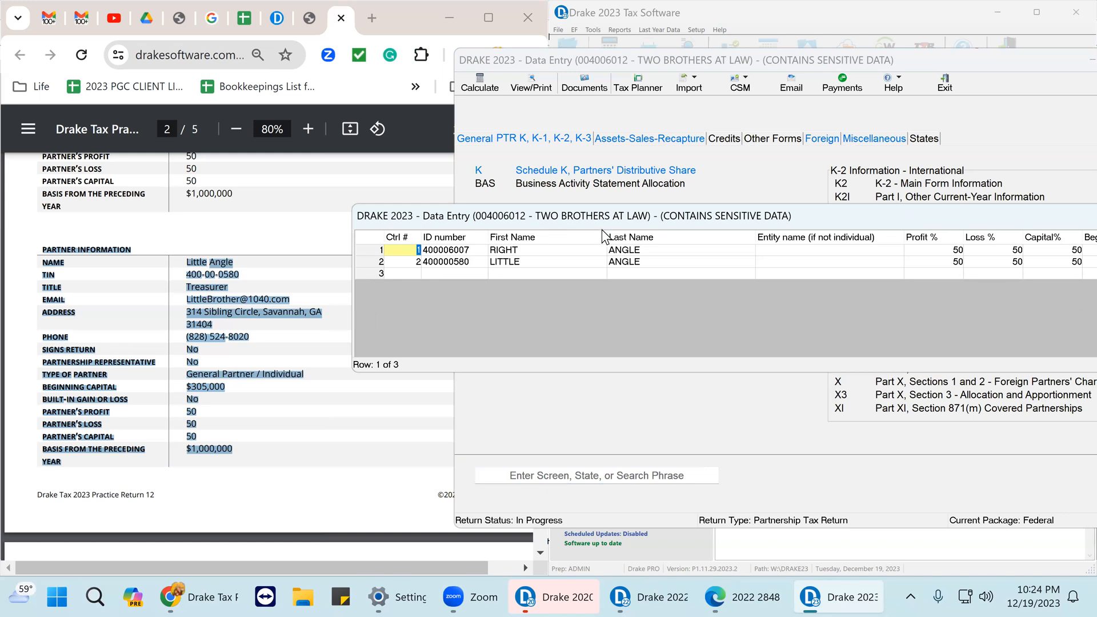
pyautogui.doubleClick(579, 251)
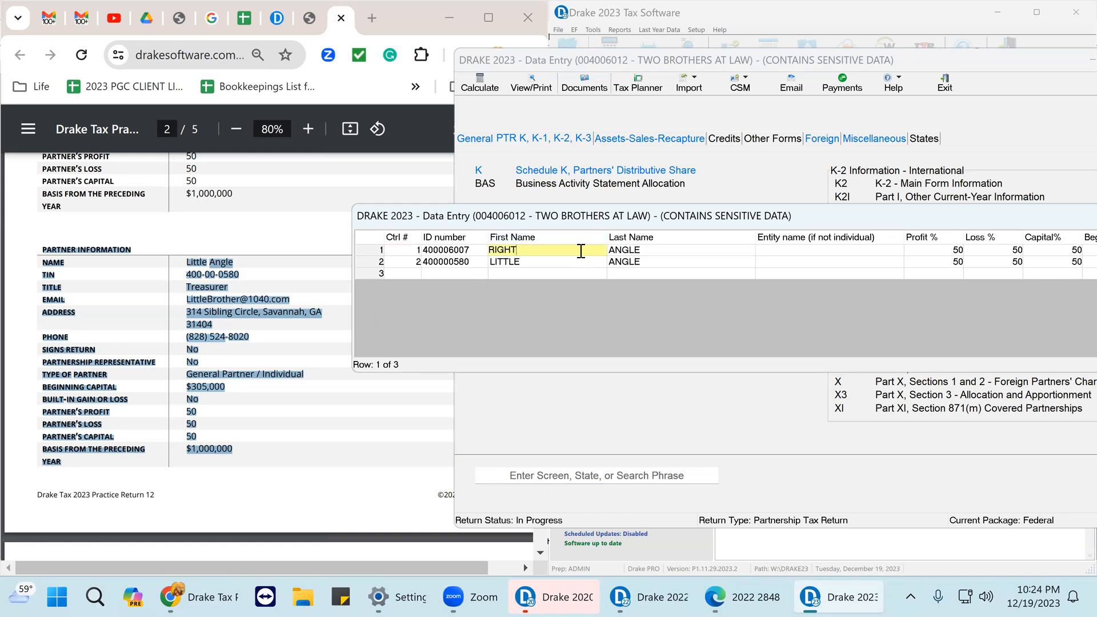
pyautogui.scroll(-10, 756, 311)
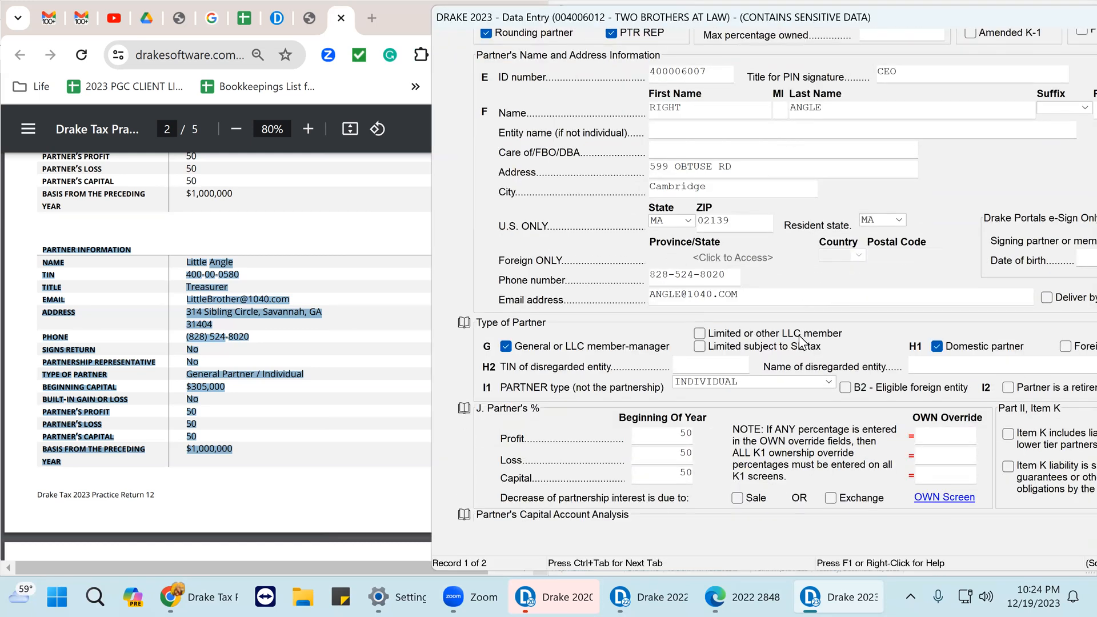
pyautogui.scroll(-1, 810, 359)
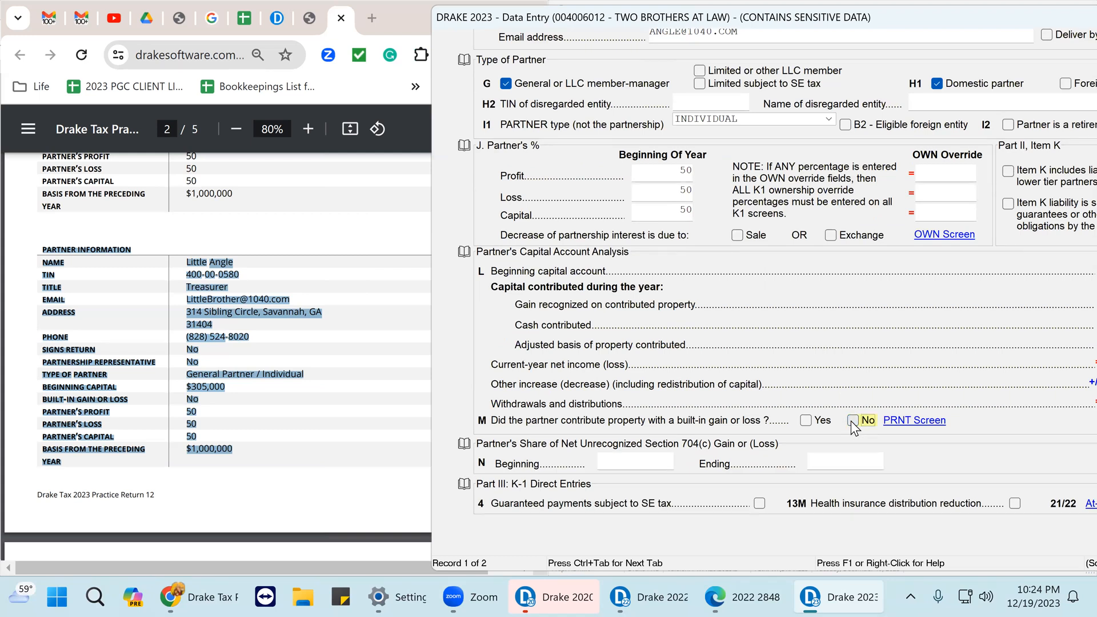
pyautogui.scroll(-4, 853, 420)
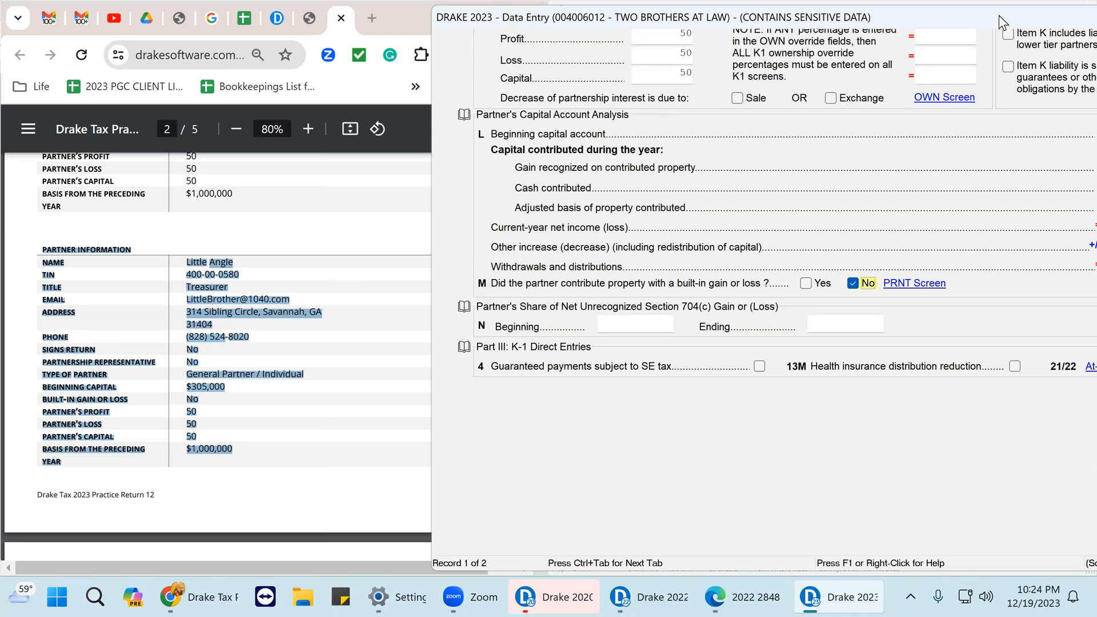
pyautogui.moveTo(999, 15); pyautogui.dragTo(885, 14)
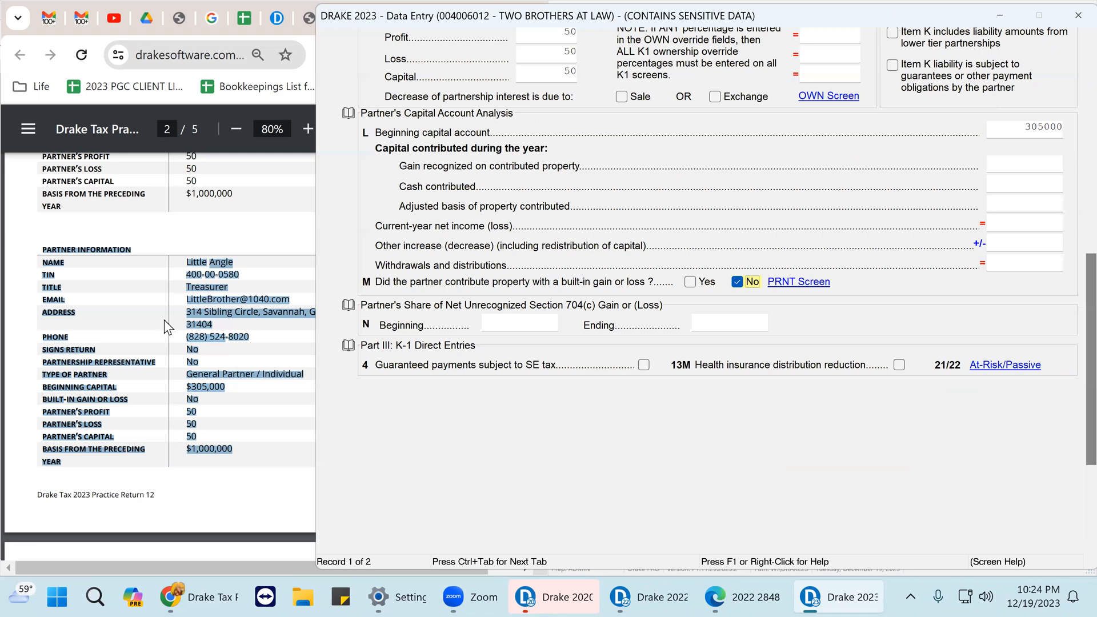
# Step: Highlight the first and second partners' information blocks in turn on page 2 of the practice PDF
pyautogui.scroll(-10, 159, 315)
pyautogui.scroll(8, 161, 313)
pyautogui.scroll(4, 162, 314)
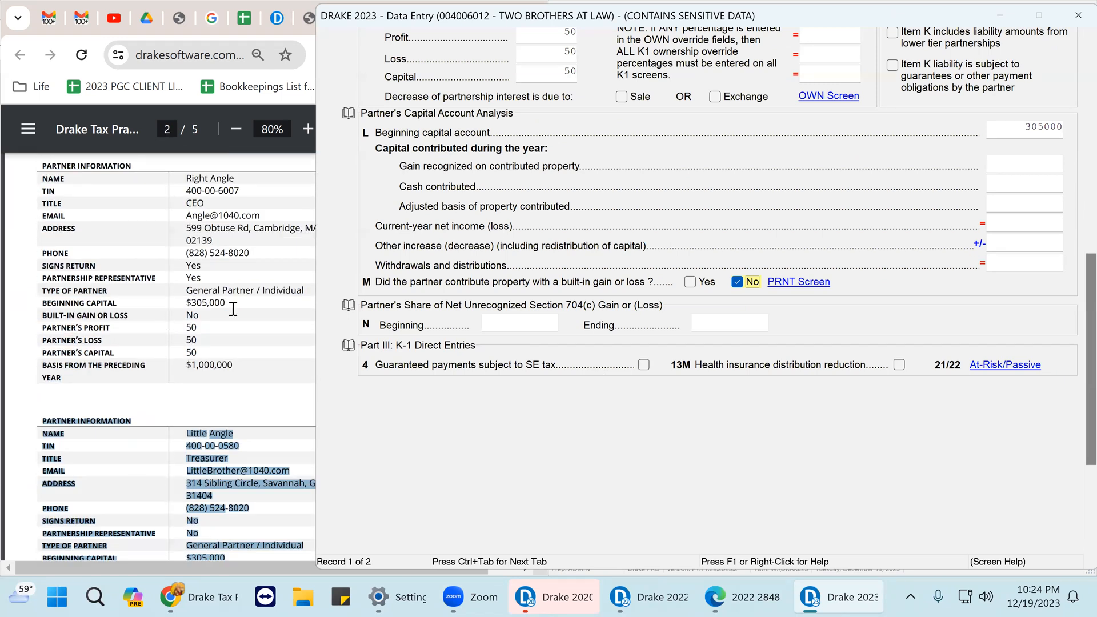
pyautogui.click(233, 308)
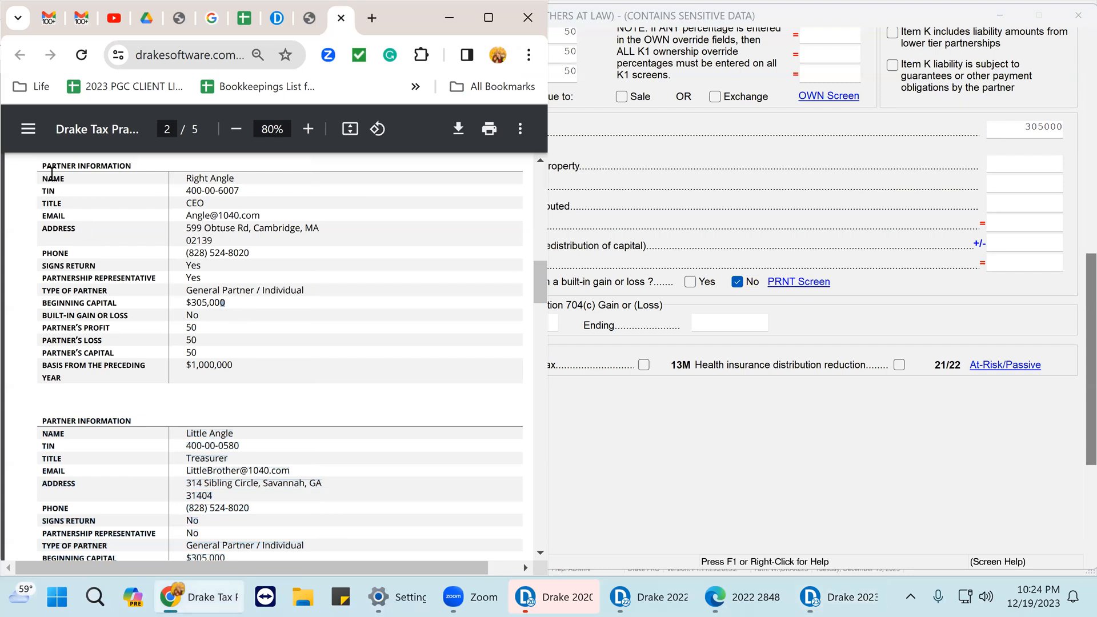
pyautogui.moveTo(45, 167); pyautogui.dragTo(239, 366)
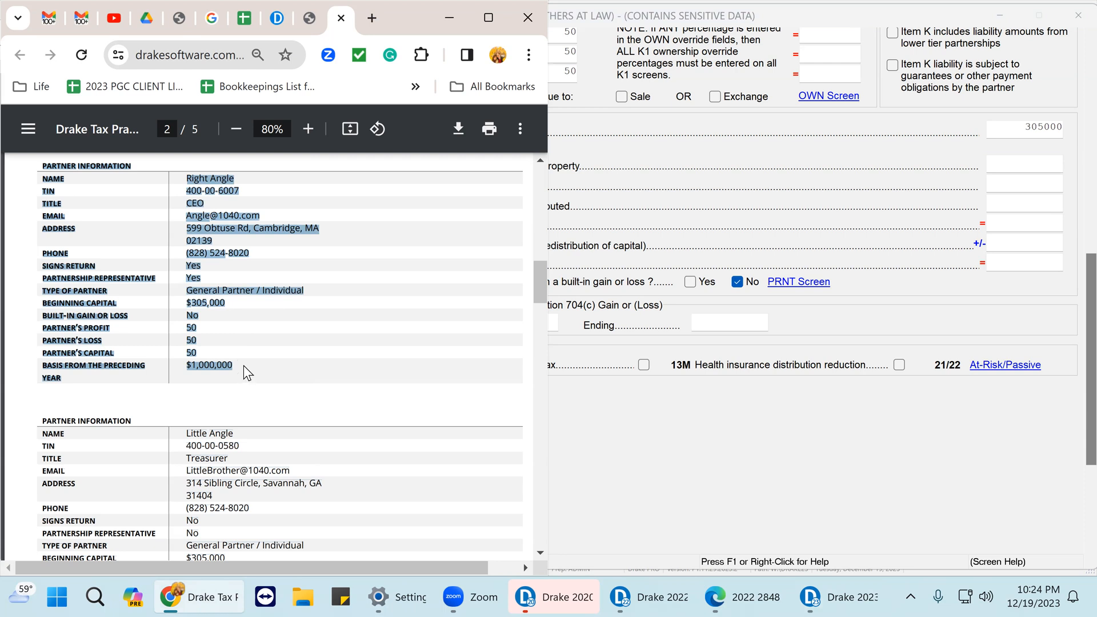
pyautogui.scroll(-3, 246, 372)
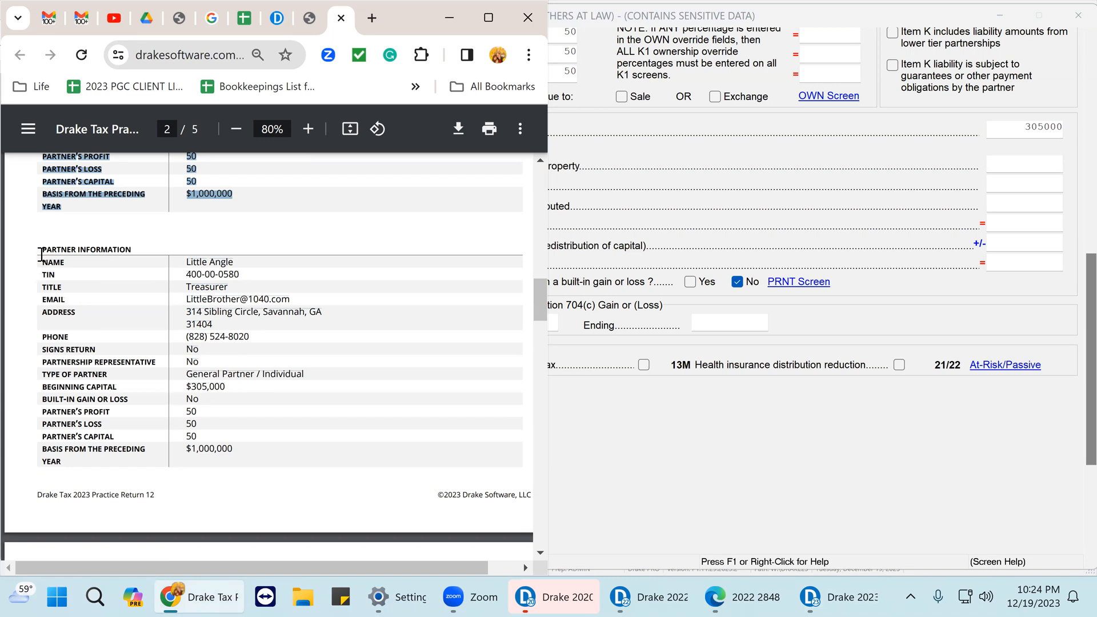
pyautogui.moveTo(40, 254); pyautogui.dragTo(256, 448)
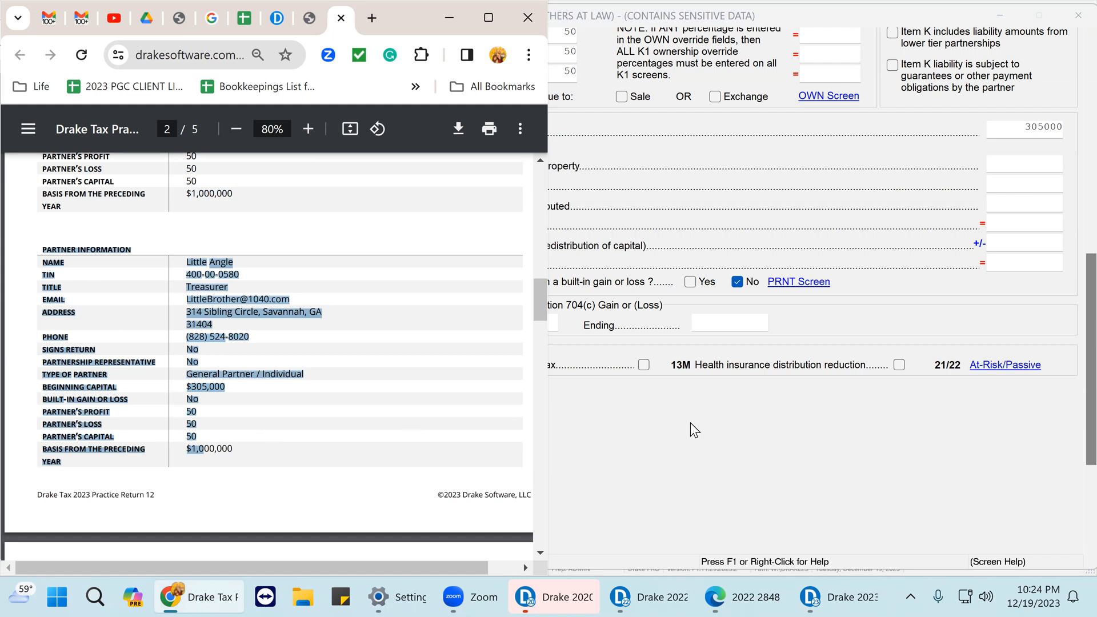
# Step: Return to the first partner's Schedule K-1 and advance to the second partner's record
pyautogui.click(890, 188)
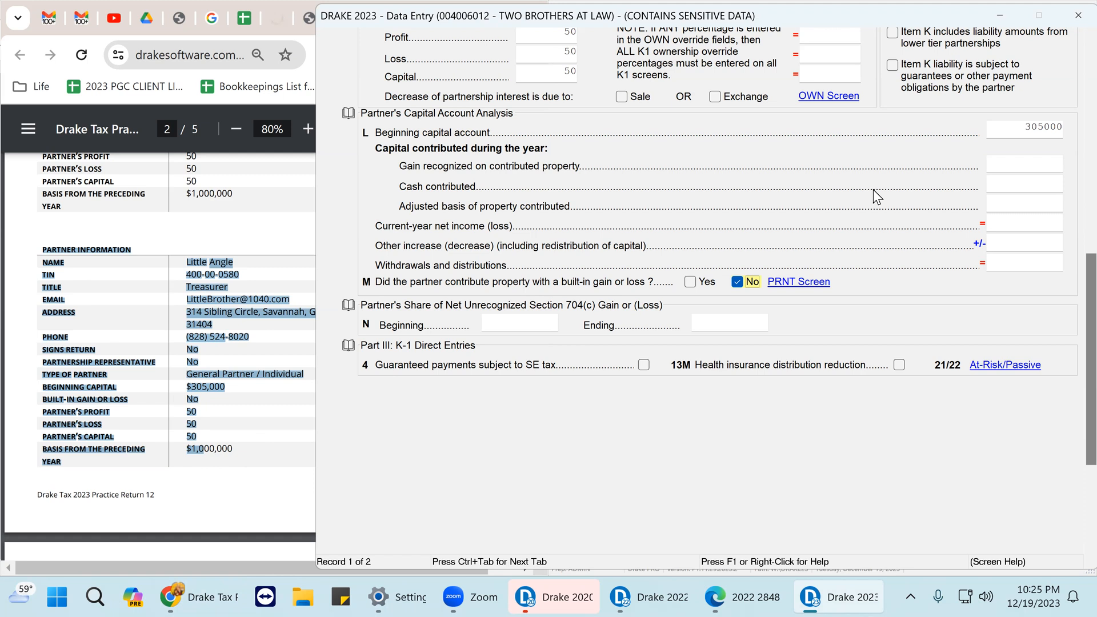
pyautogui.scroll(-3, 873, 190)
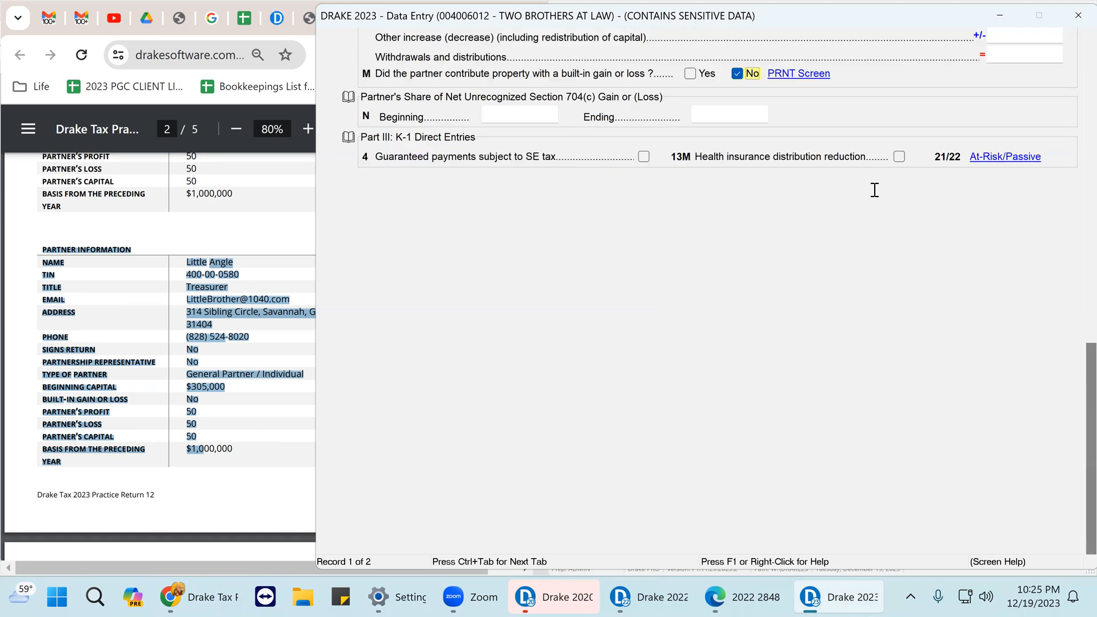
pyautogui.press('pagedown')
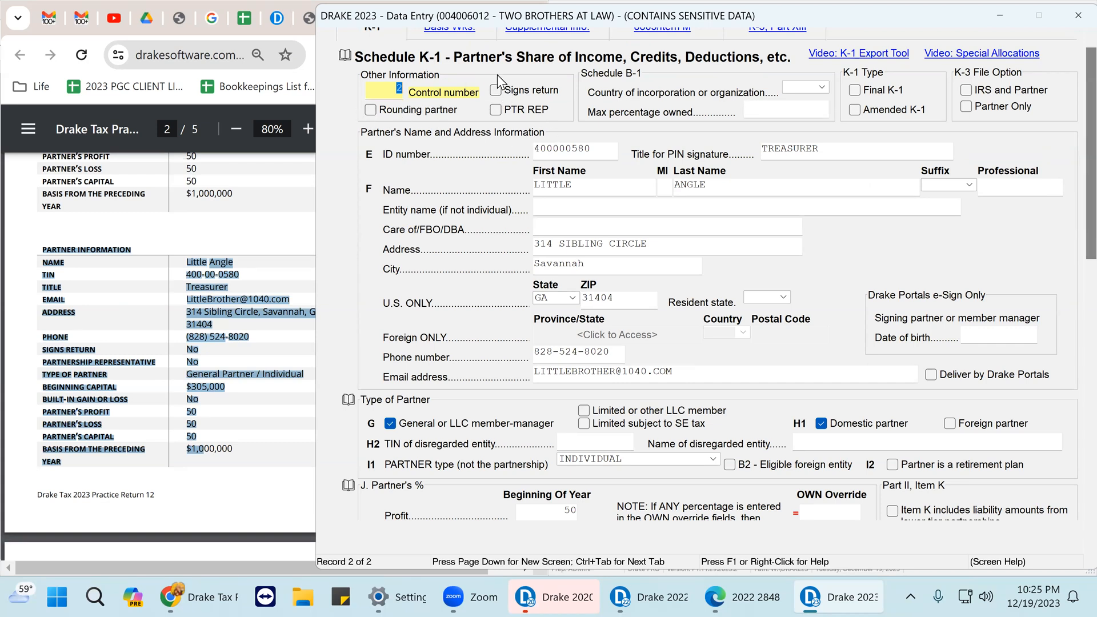
# Step: Try the Signs return and PTR REP options for the second partner and clear both
pyautogui.click(495, 90)
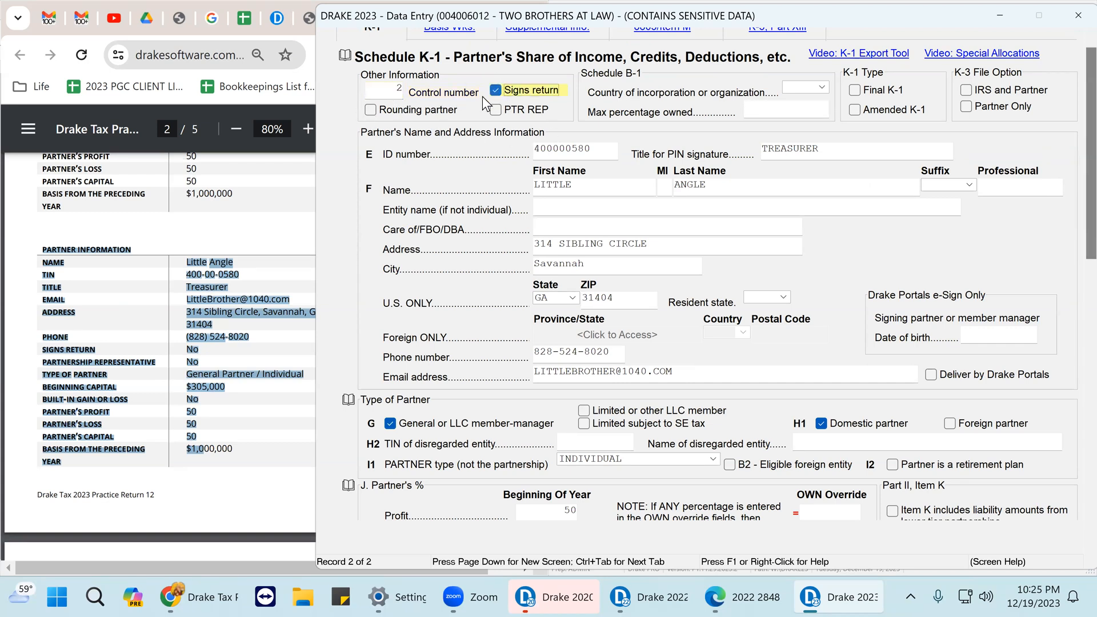
pyautogui.click(496, 91)
pyautogui.click(496, 110)
pyautogui.click(496, 110)
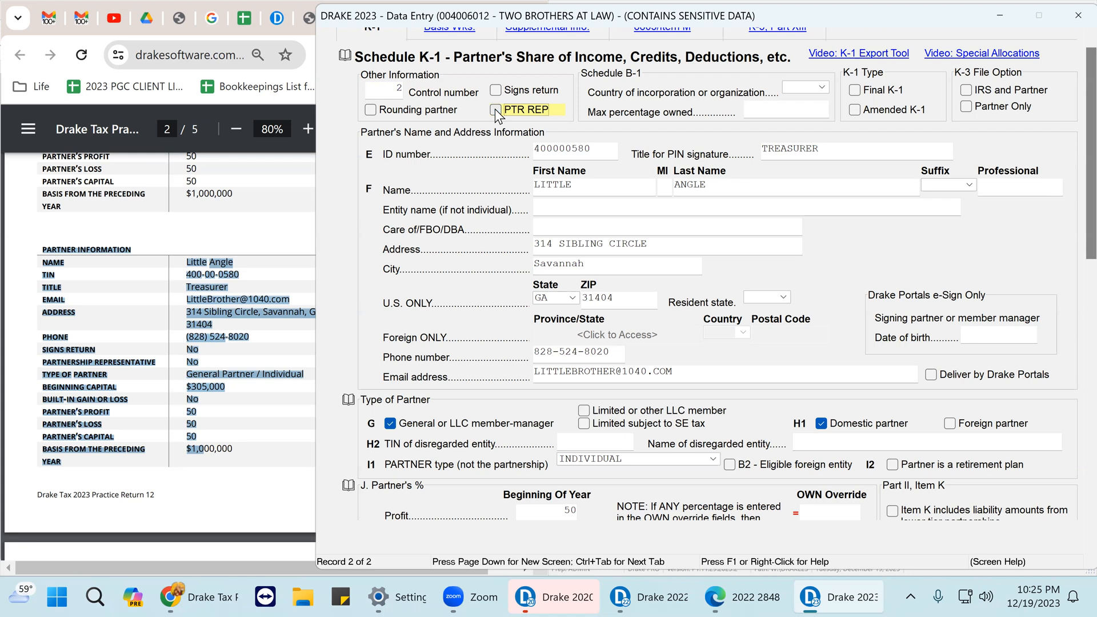
# Step: Review the second partner's address, partner type, ownership percentages, beginning capital and built-in gain answer
pyautogui.scroll(-3, 702, 345)
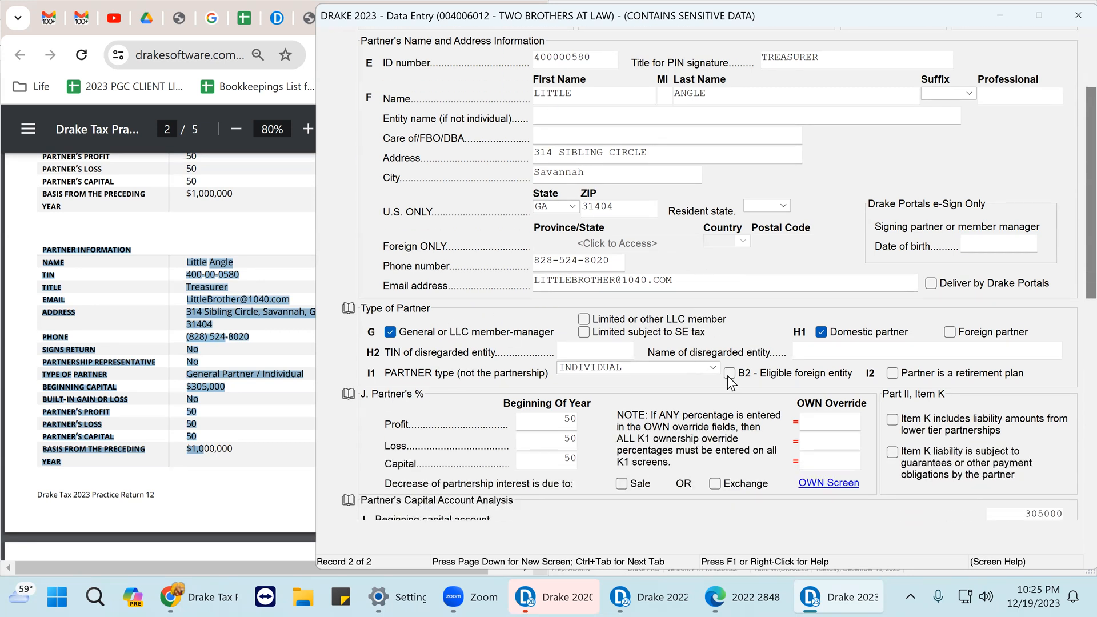
pyautogui.scroll(-2, 728, 376)
pyautogui.scroll(-6, 726, 381)
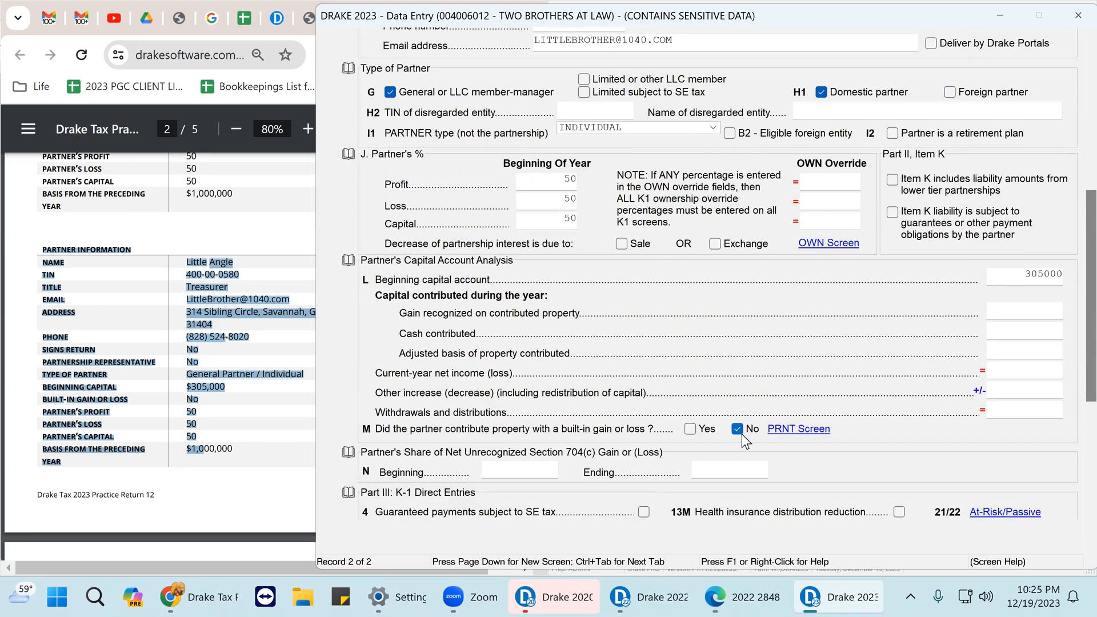
pyautogui.click(1046, 274)
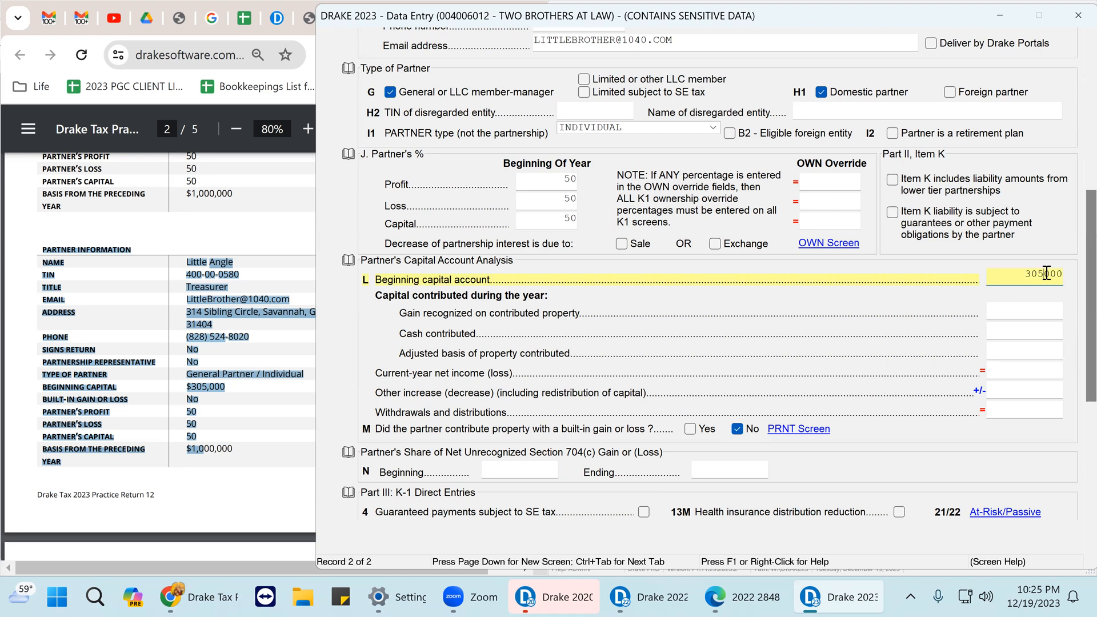
# Step: Open the second partner's Basis Worksheet, check the adjusted basis from the preceding year, and close the screen
pyautogui.scroll(3, 717, 141)
pyautogui.scroll(8, 663, 188)
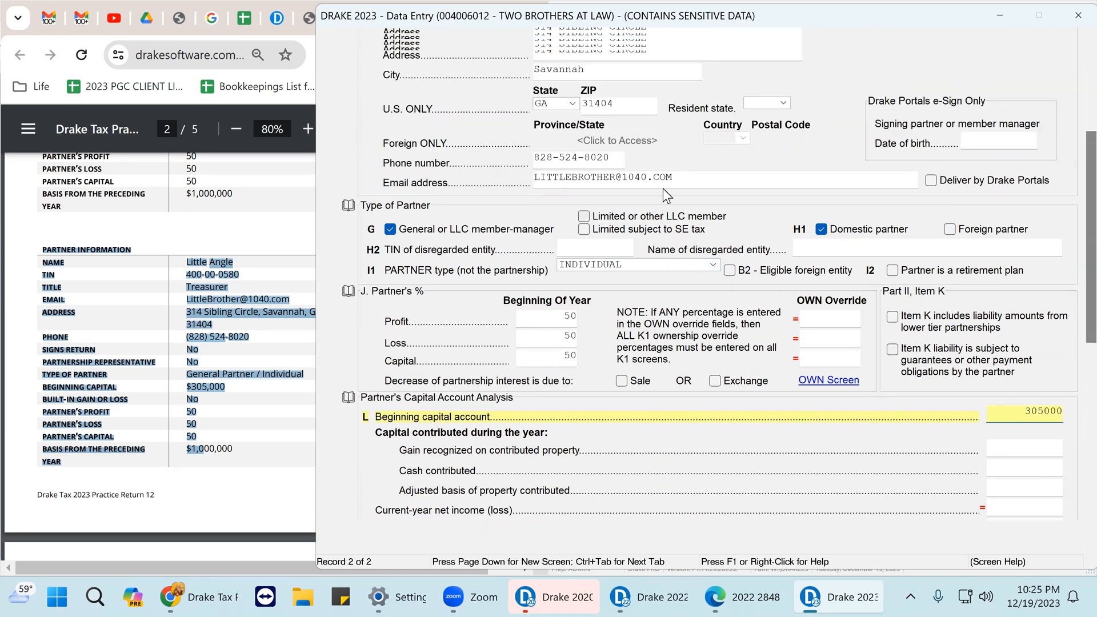
pyautogui.scroll(2, 561, 127)
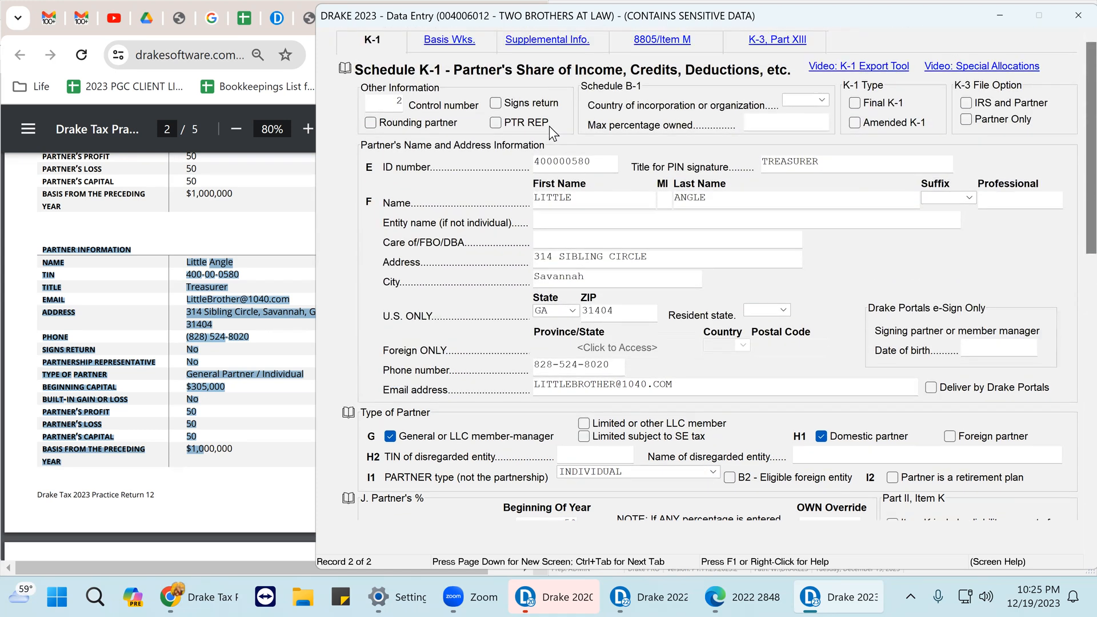
pyautogui.click(449, 42)
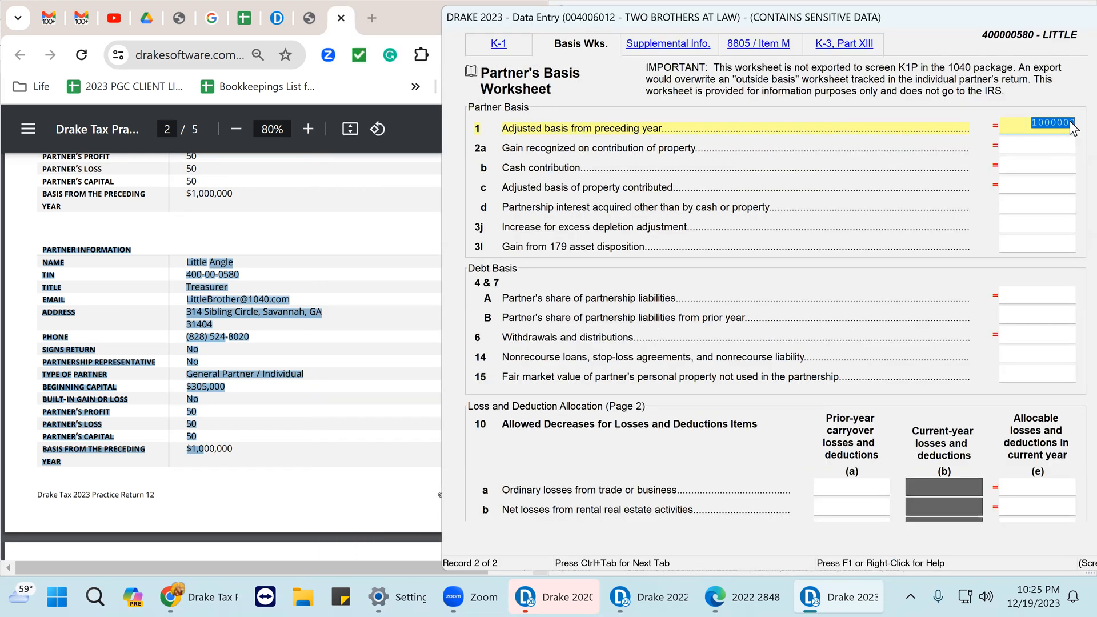
pyautogui.moveTo(1041, 9); pyautogui.dragTo(955, 32)
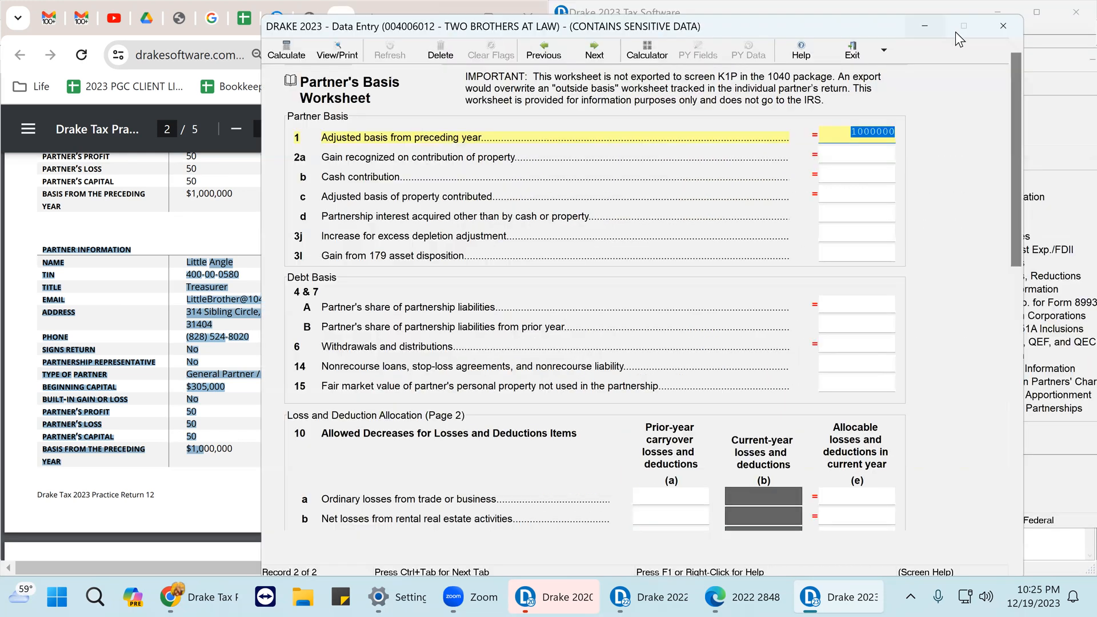
pyautogui.click(1003, 26)
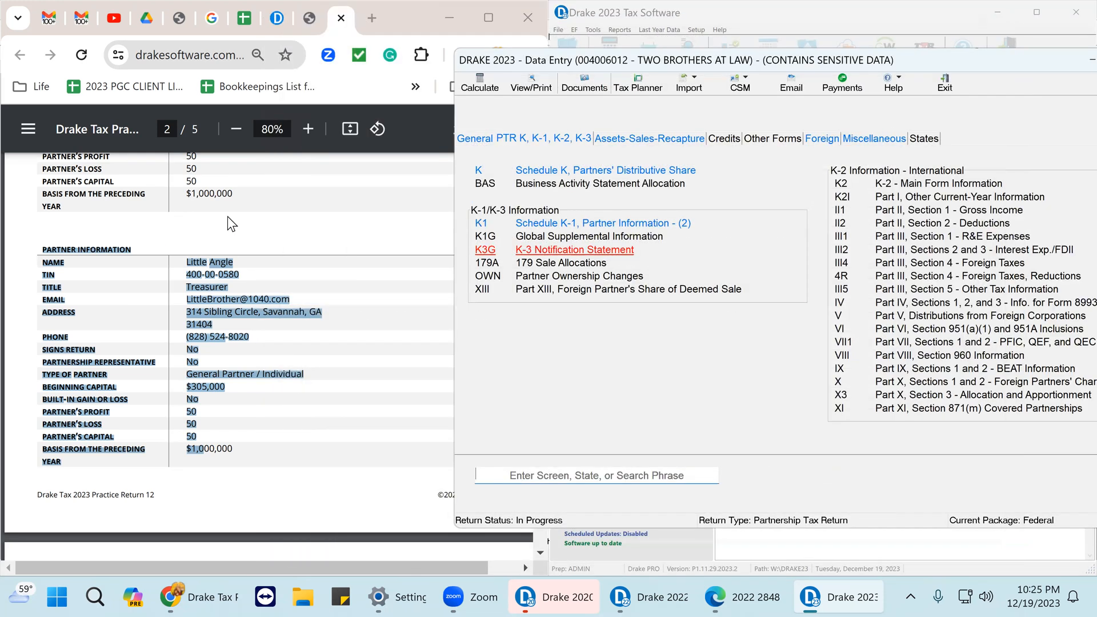
# Step: Switch to the practice PDF and bring up the Income & Deductions section on page 3
pyautogui.click(246, 314)
pyautogui.scroll(-8, 238, 297)
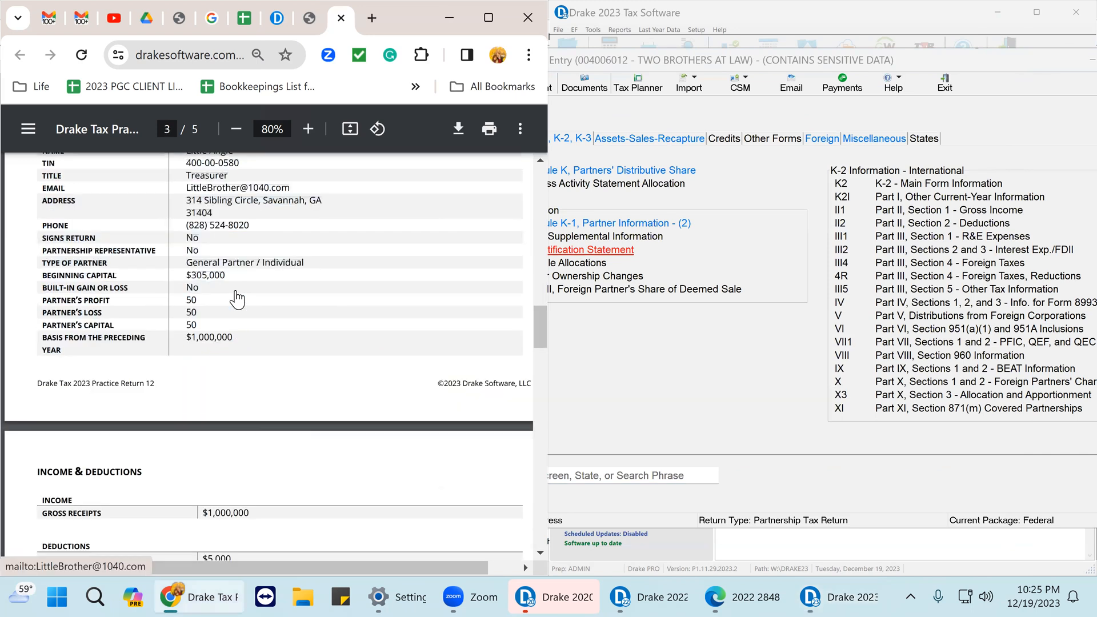
pyautogui.scroll(1, 237, 298)
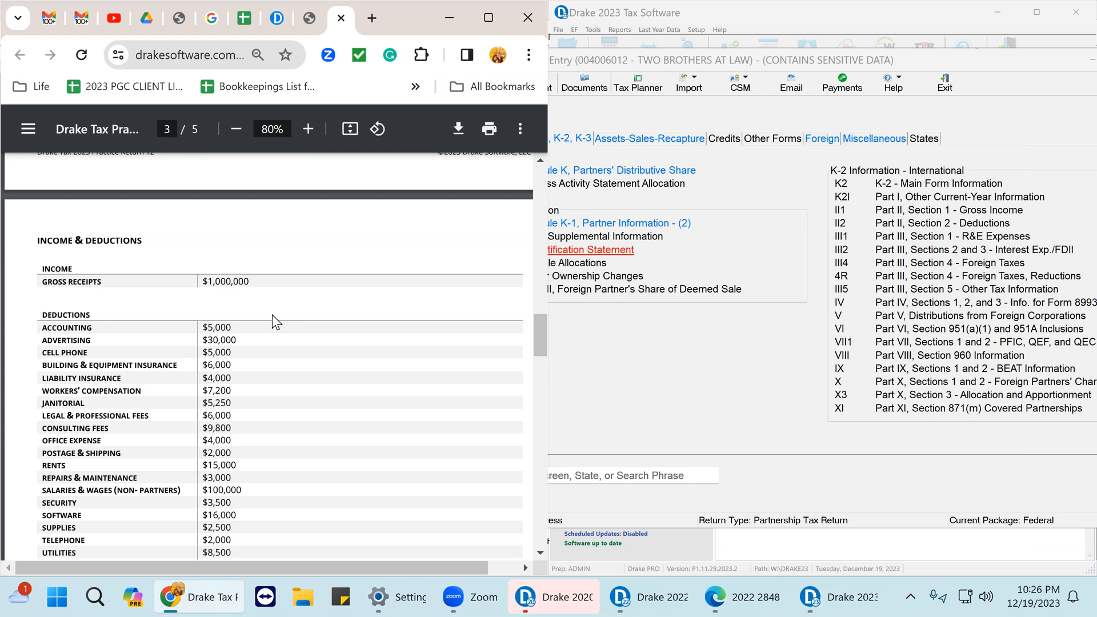
# Step: Open the partnership's Income screen, check gross receipts against the PDF scenario, and close the screen
pyautogui.click(680, 376)
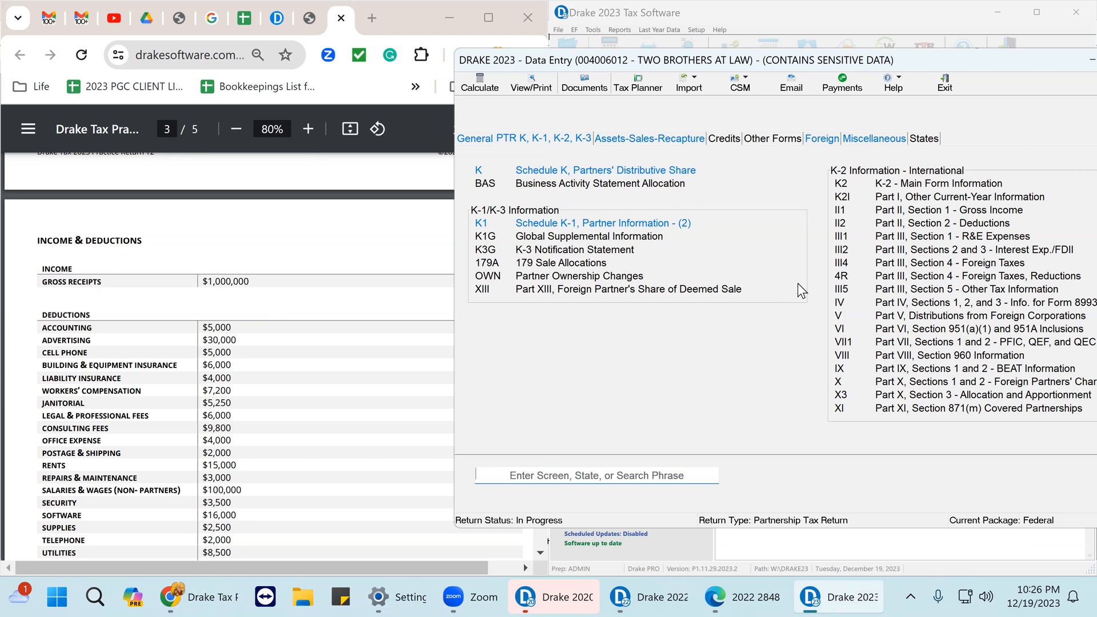
pyautogui.click(469, 140)
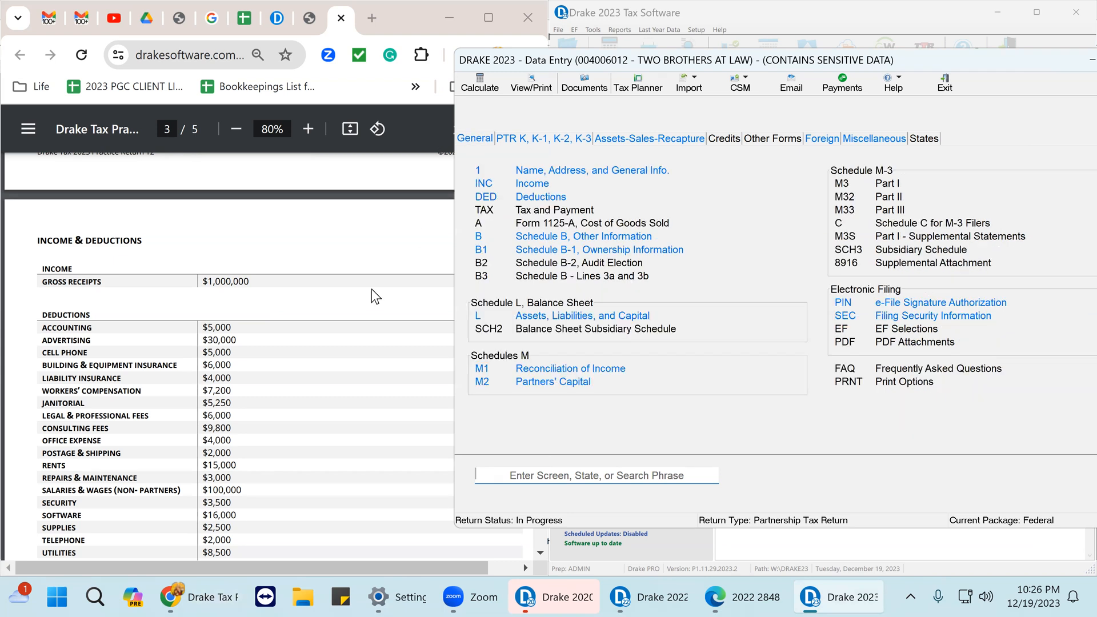
pyautogui.click(538, 184)
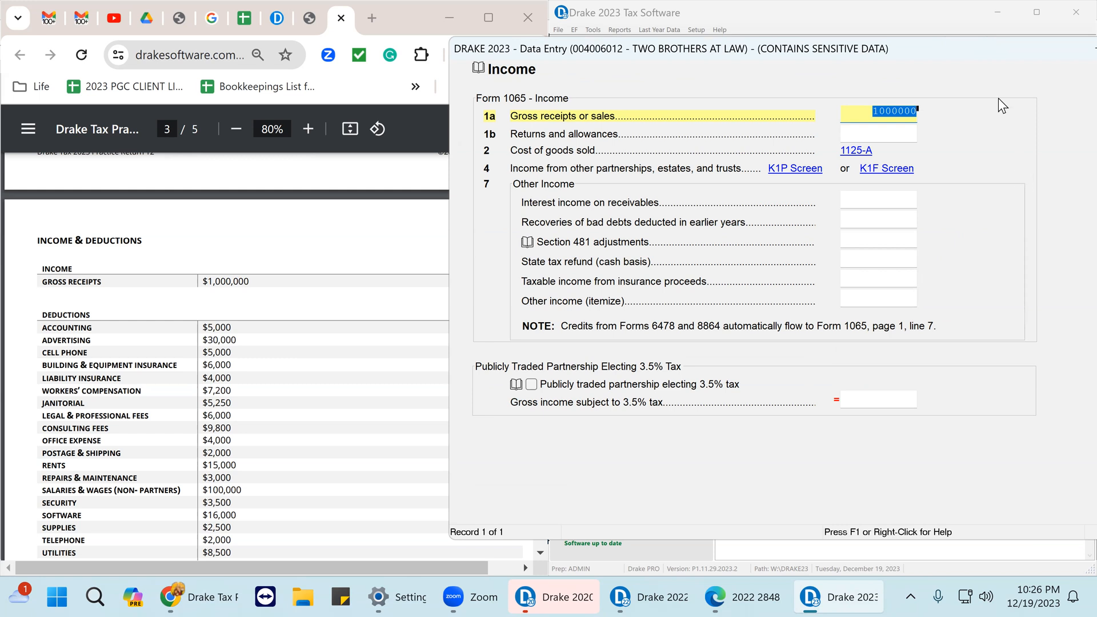
pyautogui.moveTo(924, 40); pyautogui.dragTo(808, 42)
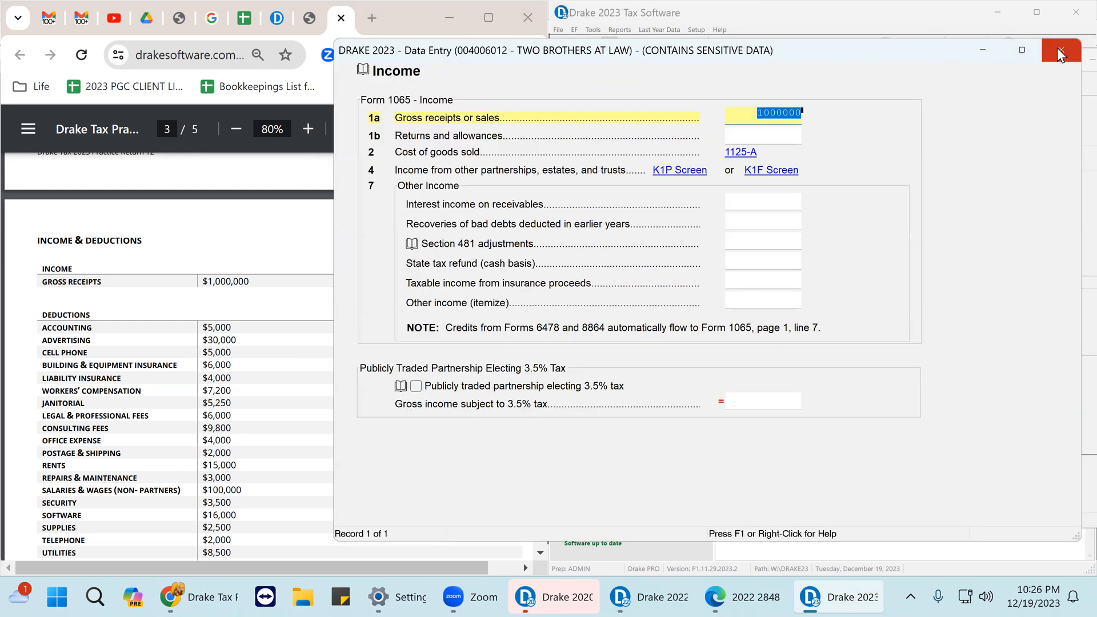
pyautogui.click(1059, 51)
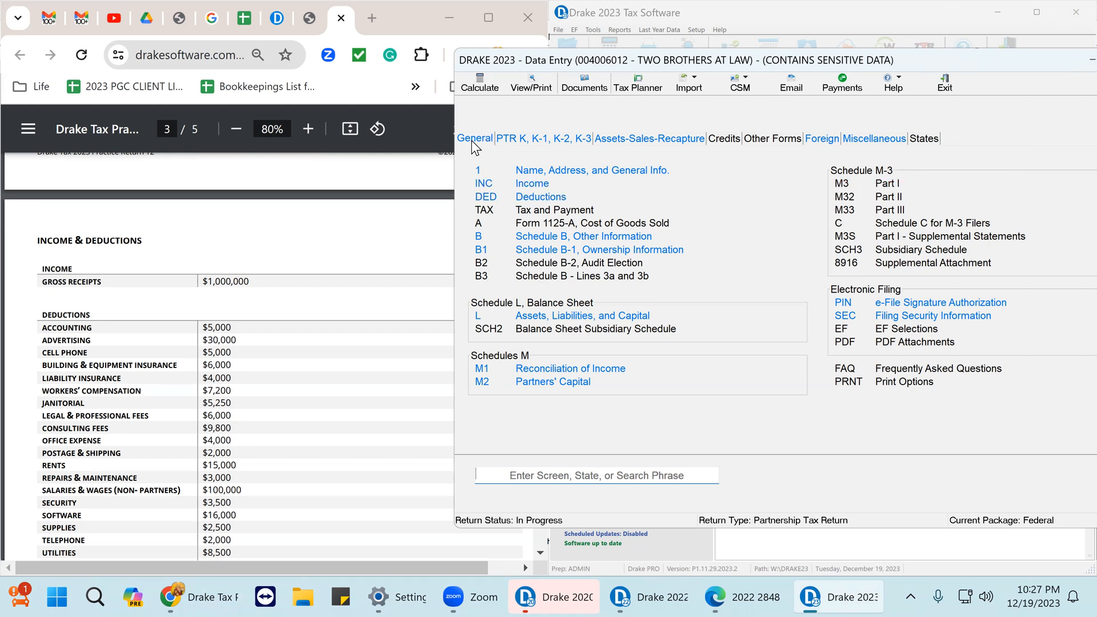
# Step: Open the Form 1065 Deductions screen and compare the accounting, advertising and cell phone amounts with the PDF
pyautogui.click(539, 199)
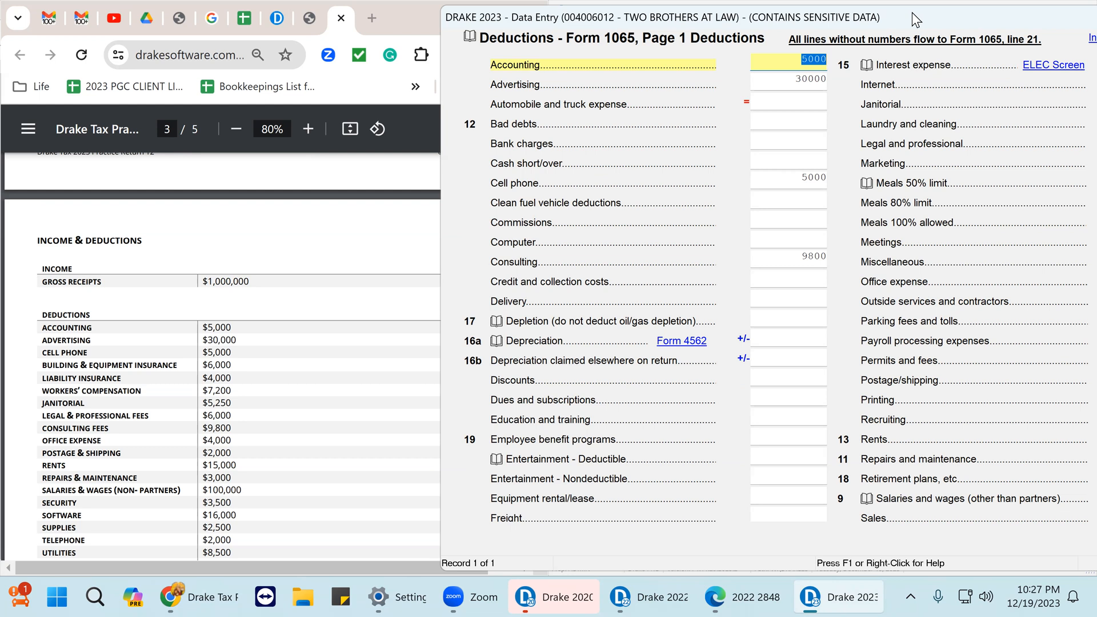
pyautogui.moveTo(913, 13); pyautogui.dragTo(784, 7)
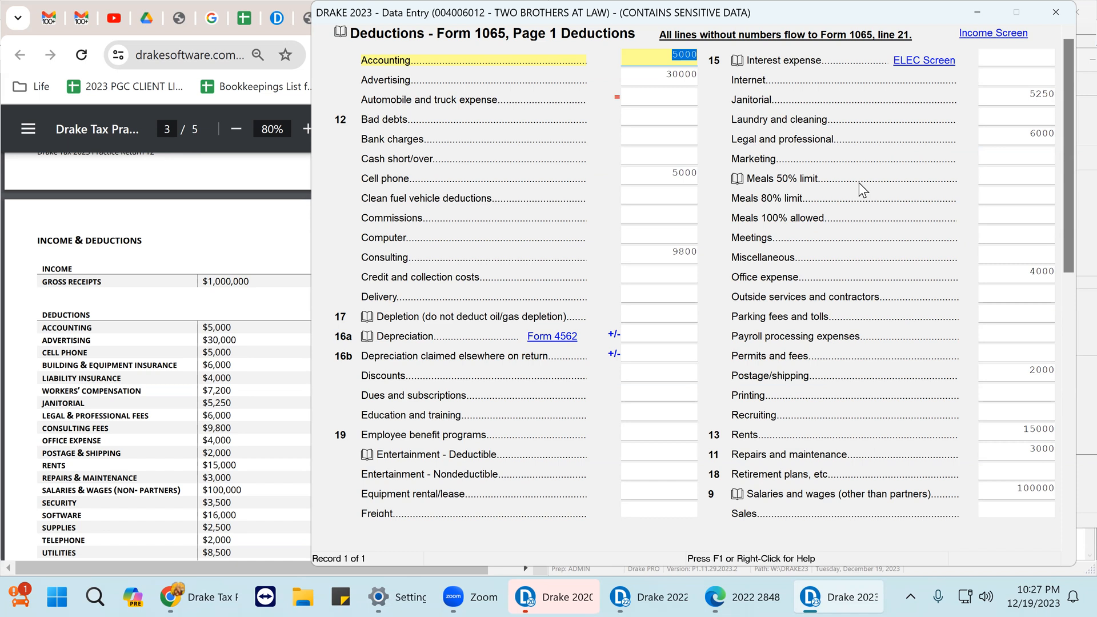
pyautogui.press('Tab')
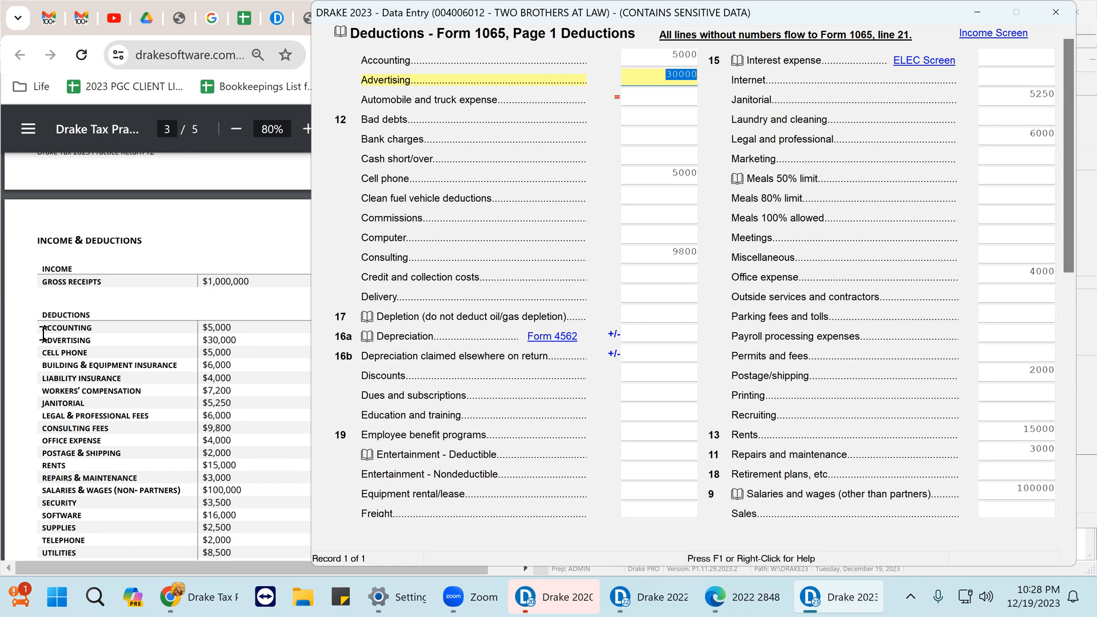
pyautogui.moveTo(43, 331); pyautogui.dragTo(219, 366)
pyautogui.moveTo(213, 360); pyautogui.dragTo(234, 354)
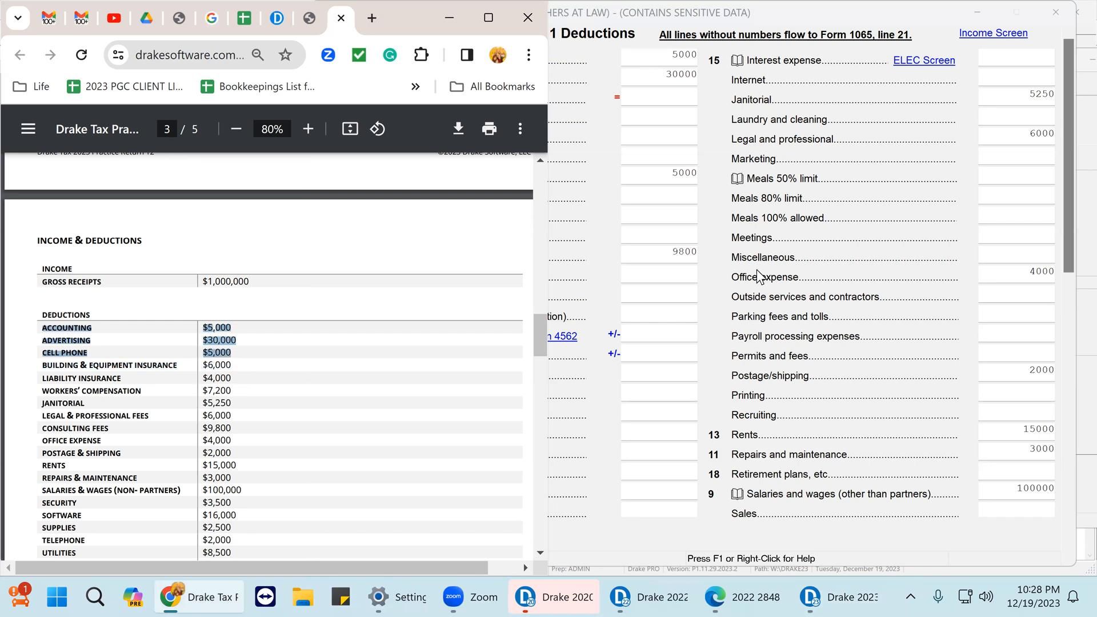
pyautogui.click(683, 214)
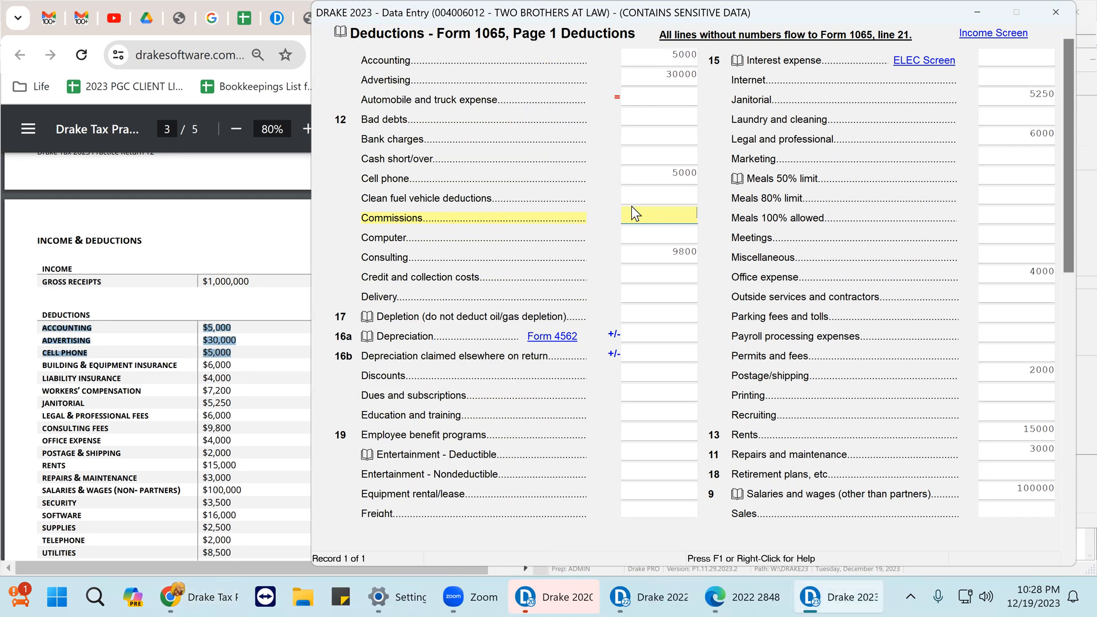
# Step: Compare the building and equipment, liability and workers' compensation insurance deductions with the PDF, and inspect the general and other insurance fields
pyautogui.scroll(-2, 184, 338)
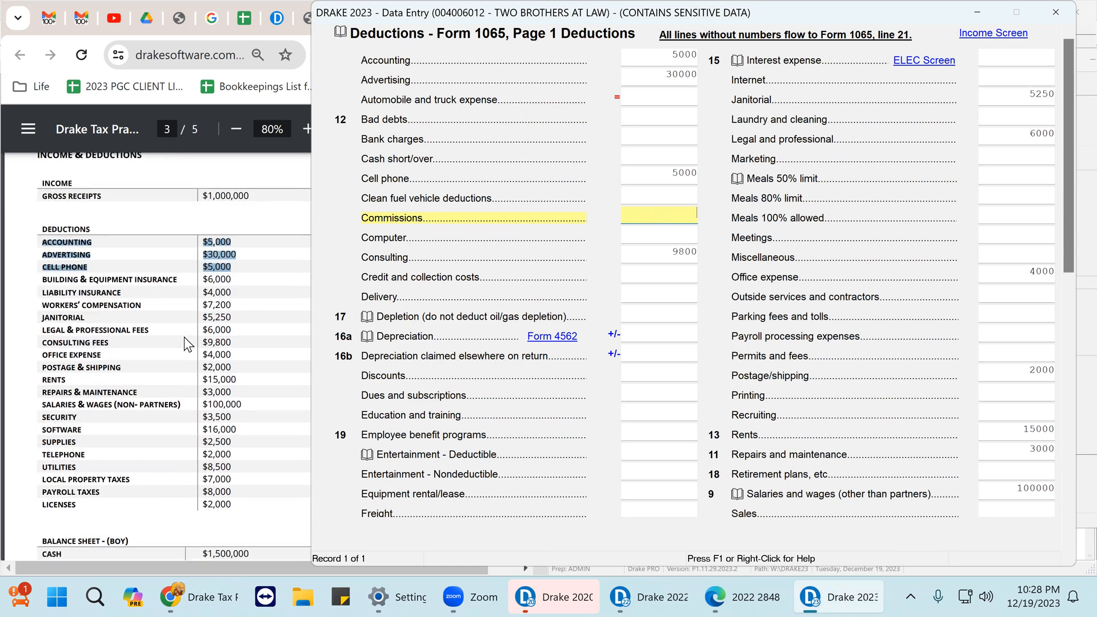
pyautogui.scroll(-2, 184, 337)
pyautogui.scroll(2, 184, 338)
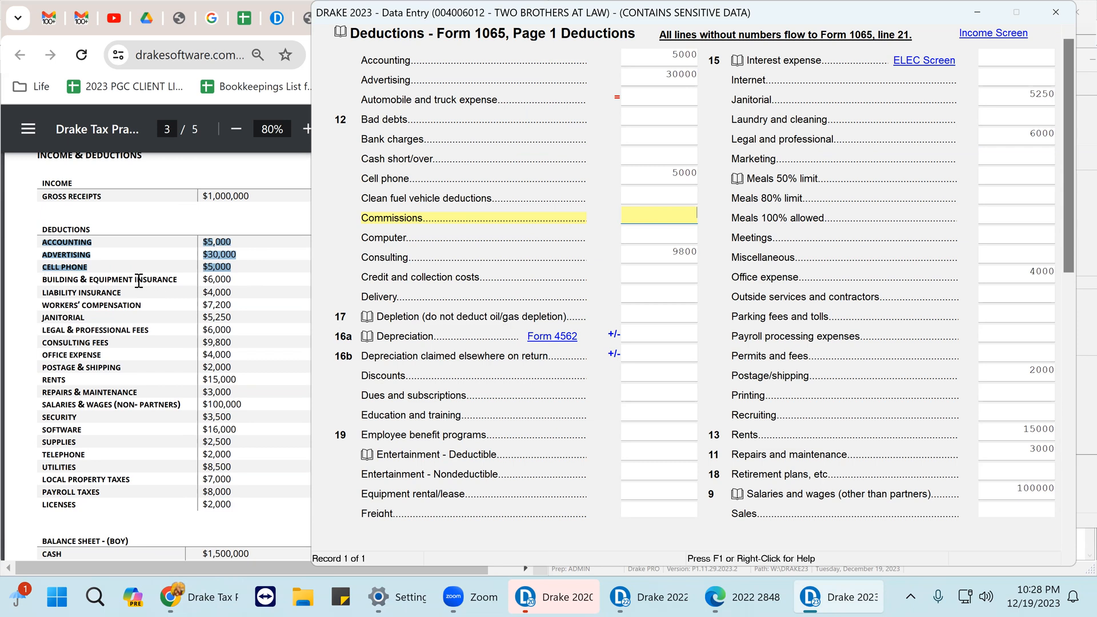
pyautogui.scroll(-5, 430, 329)
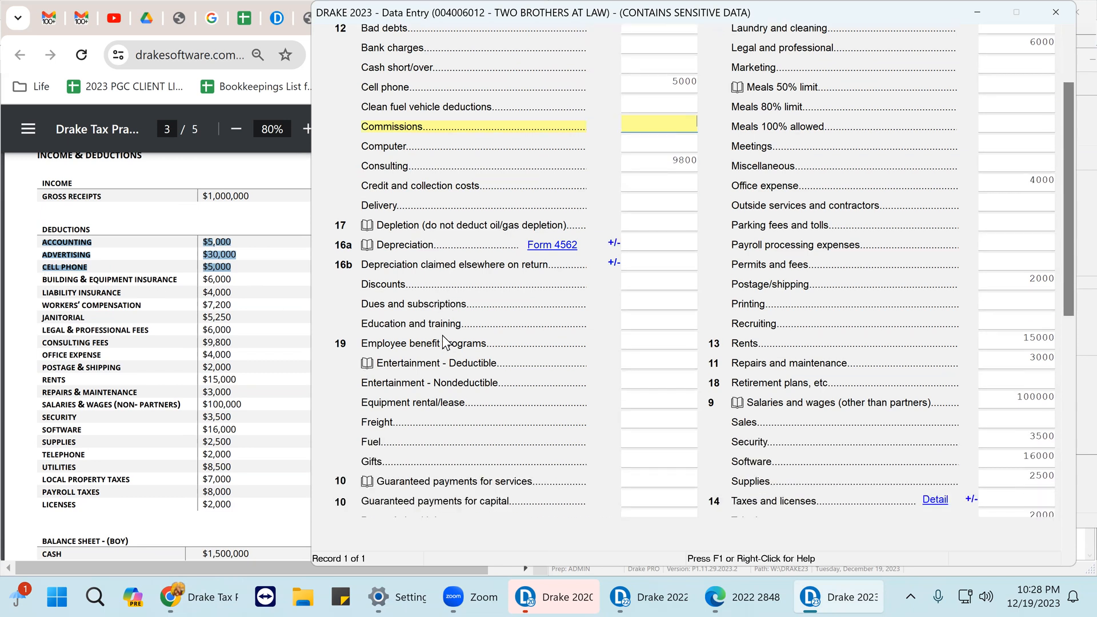
pyautogui.scroll(-4, 442, 335)
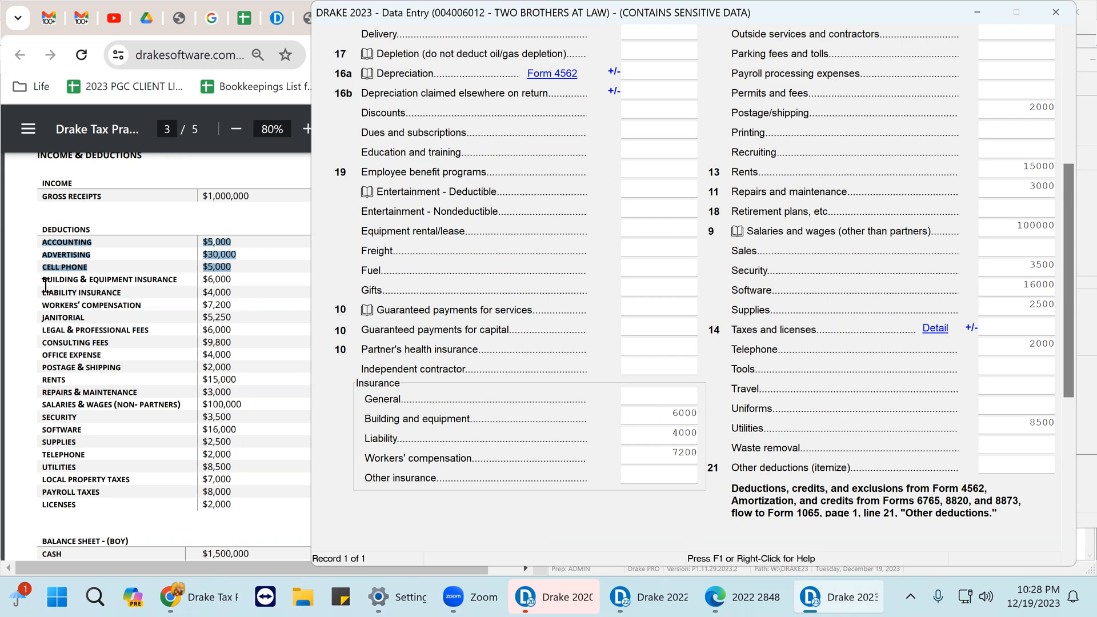
pyautogui.moveTo(45, 284); pyautogui.dragTo(239, 307)
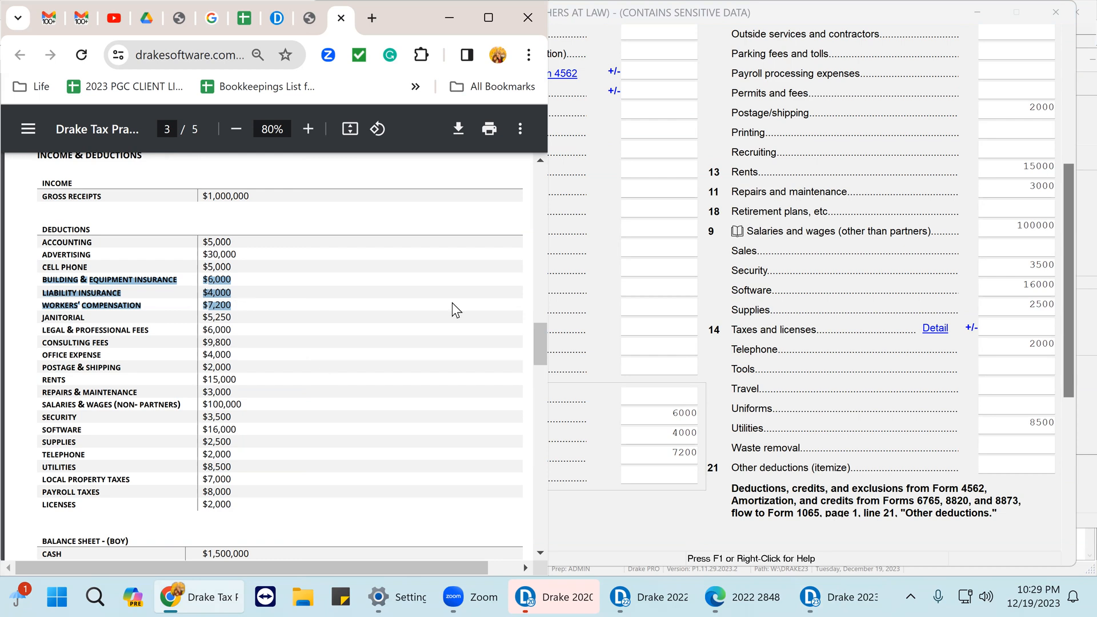
pyautogui.click(649, 392)
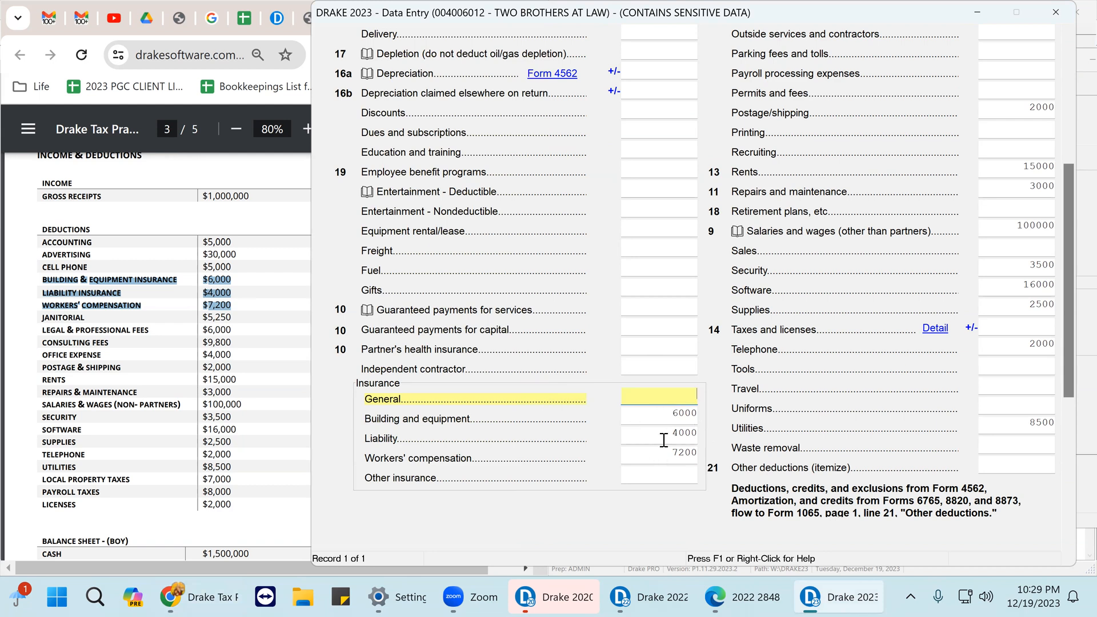
pyautogui.click(665, 475)
pyautogui.click(661, 391)
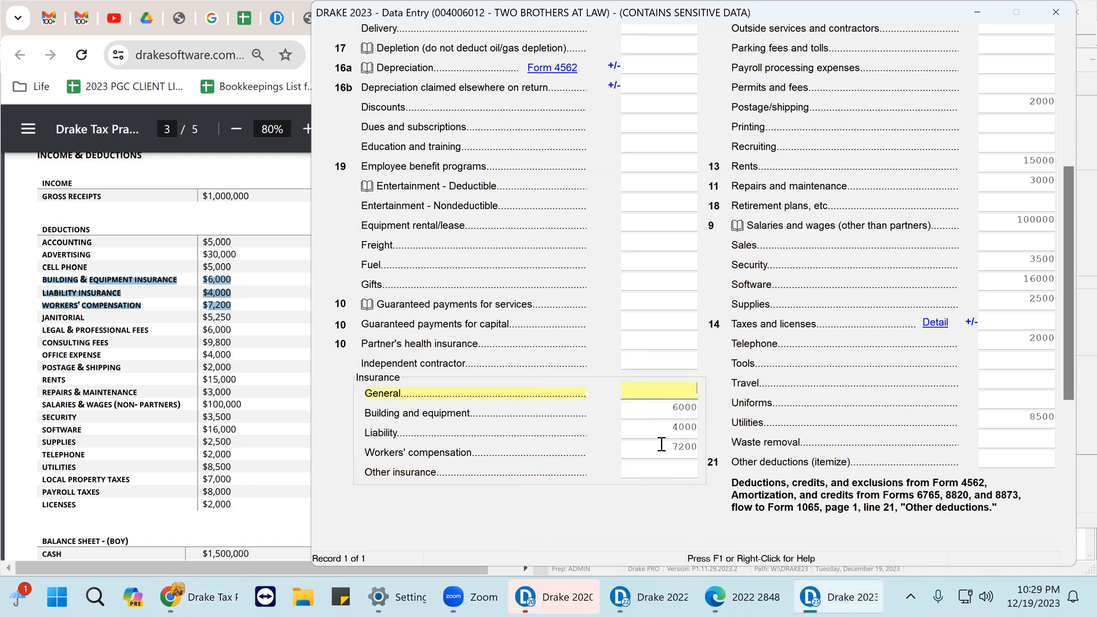
pyautogui.click(664, 470)
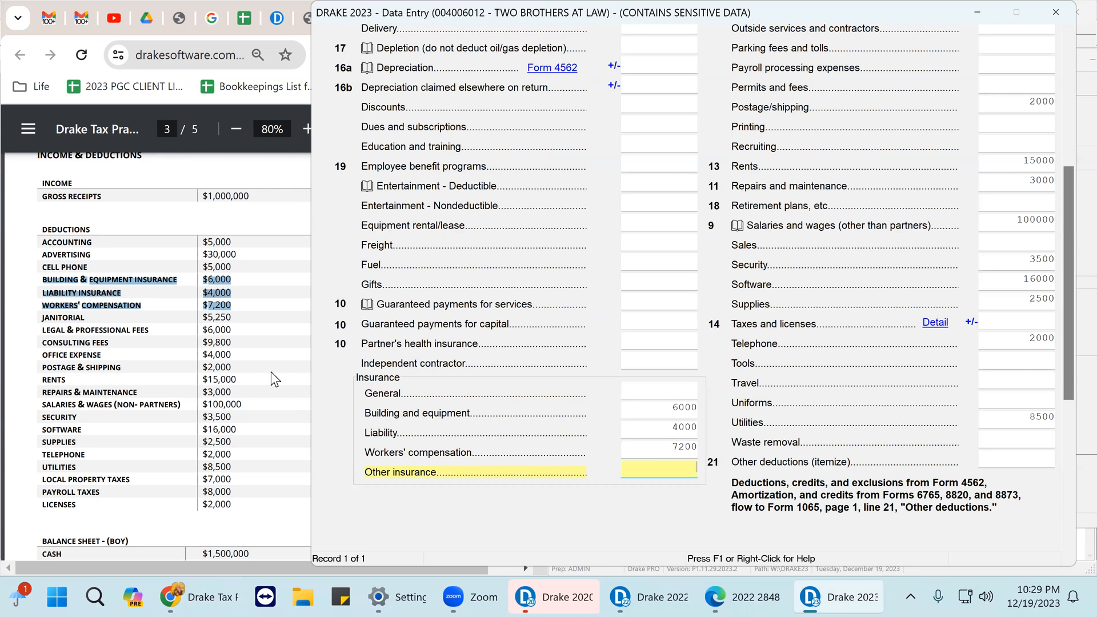
# Step: Highlight the PDF deductions from janitorial through licenses and compare them with the amounts on the Deductions screen
pyautogui.click(89, 332)
pyautogui.scroll(-2, 85, 331)
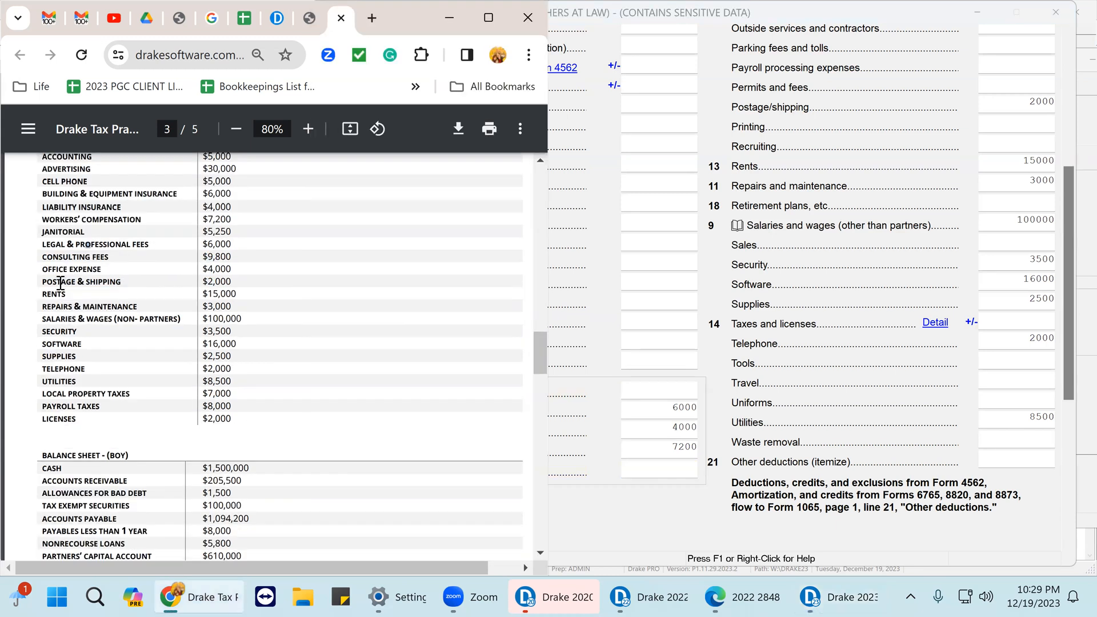
pyautogui.moveTo(44, 232); pyautogui.dragTo(250, 424)
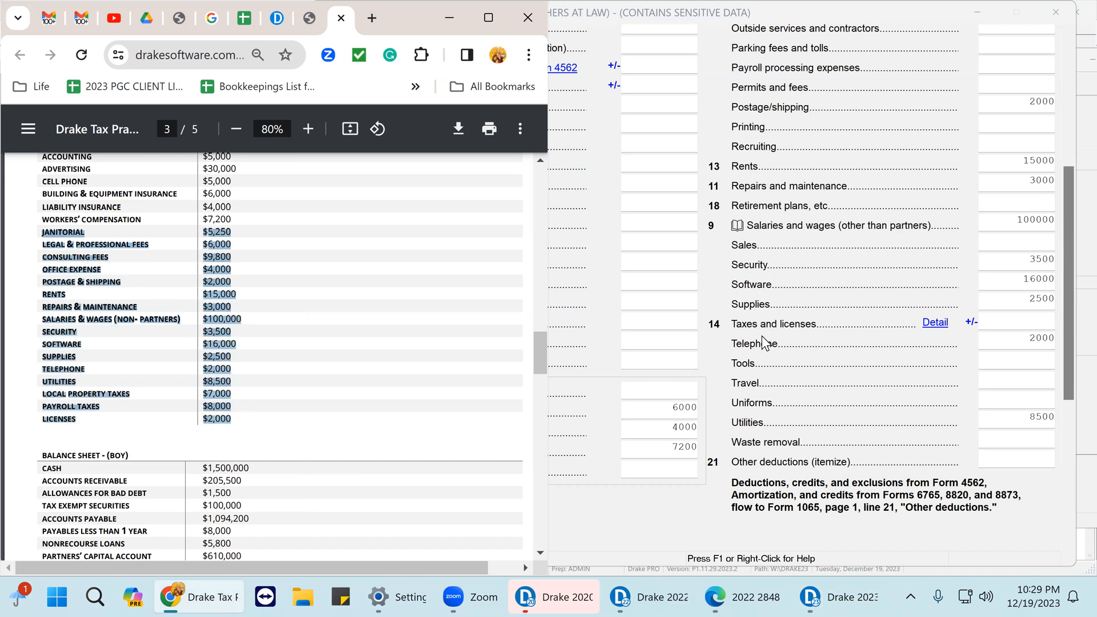
pyautogui.click(681, 317)
pyautogui.scroll(1, 789, 159)
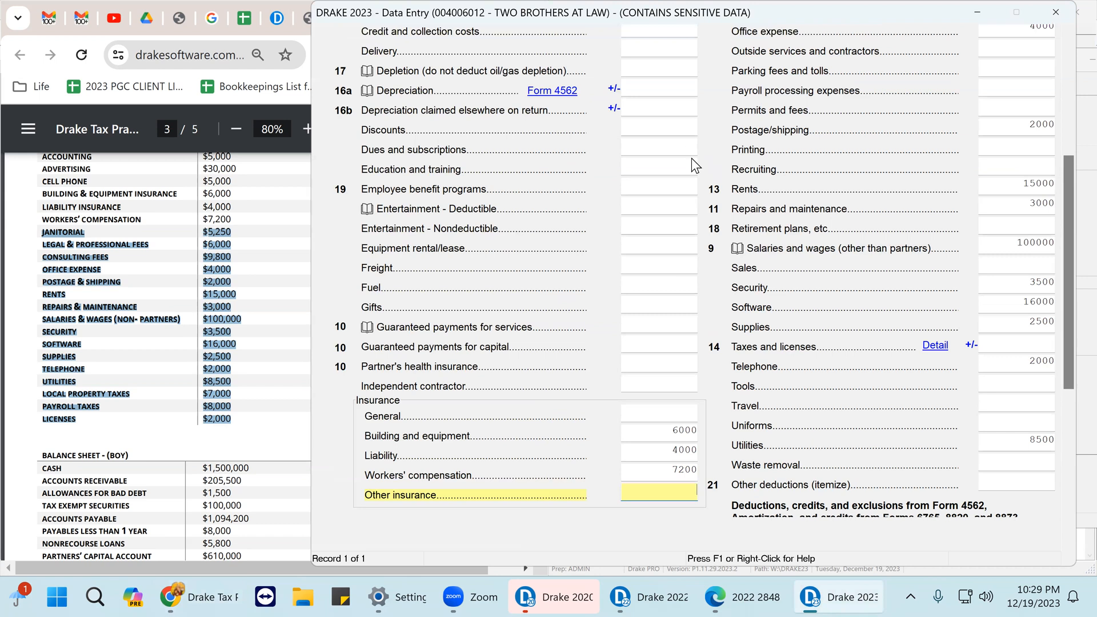
pyautogui.scroll(2, 821, 106)
pyautogui.scroll(1, 821, 109)
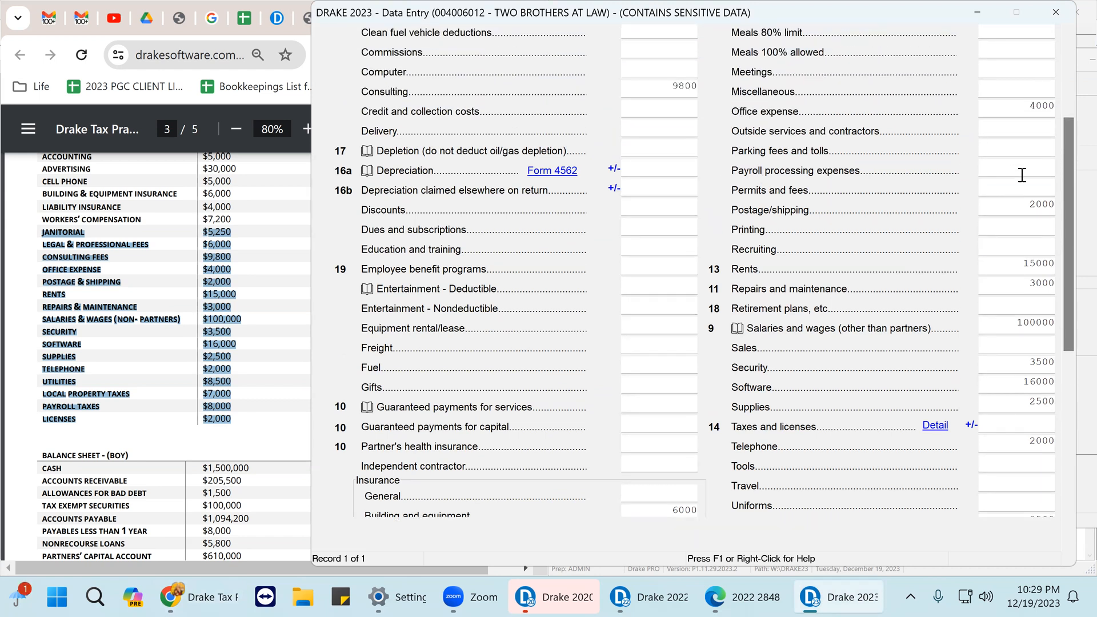
pyautogui.scroll(-1, 978, 245)
pyautogui.scroll(-5, 978, 246)
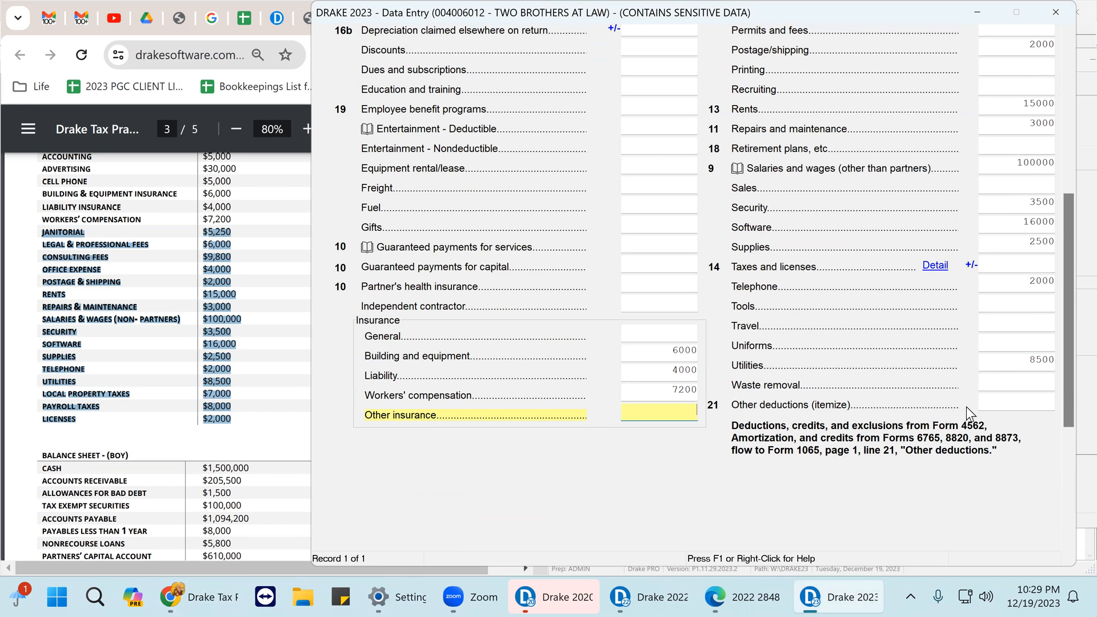
# Step: Open the line 21 Other Deductions detail worksheet, inspect its description and amount rows, and close it without entries
pyautogui.click(1003, 405)
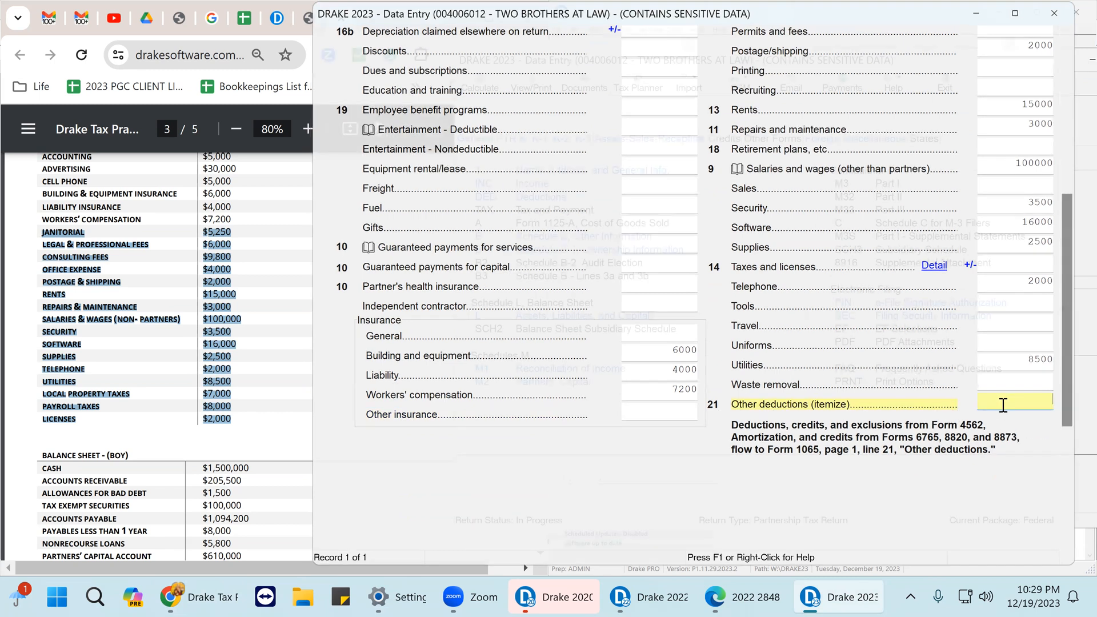
pyautogui.click(486, 130)
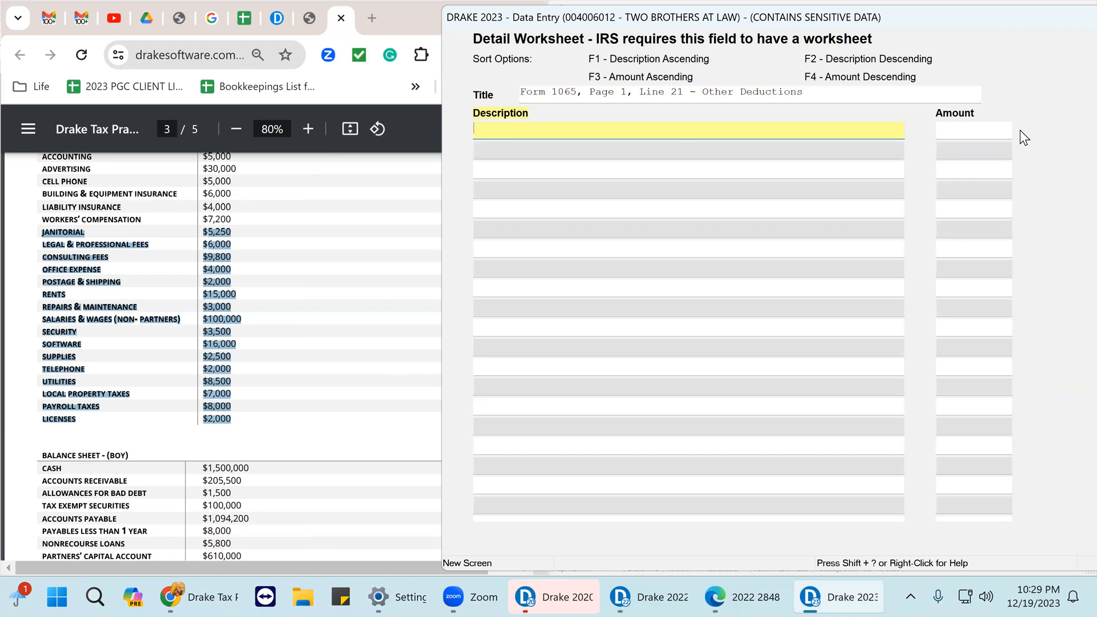
pyautogui.click(974, 128)
pyautogui.click(639, 151)
pyautogui.click(970, 151)
pyautogui.click(640, 136)
pyautogui.click(615, 166)
pyautogui.click(636, 131)
pyautogui.doubleClick(1013, 15)
pyautogui.click(995, 16)
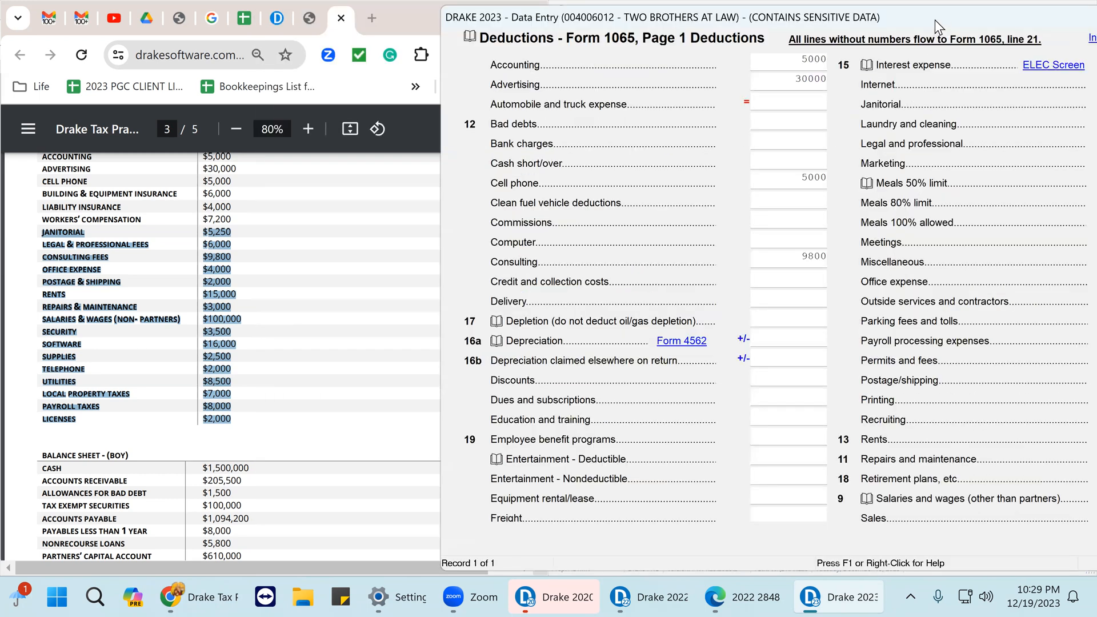
# Step: Check the non-partner salaries and wages deduction against the PDF, and close the Deductions screen
pyautogui.doubleClick(935, 20)
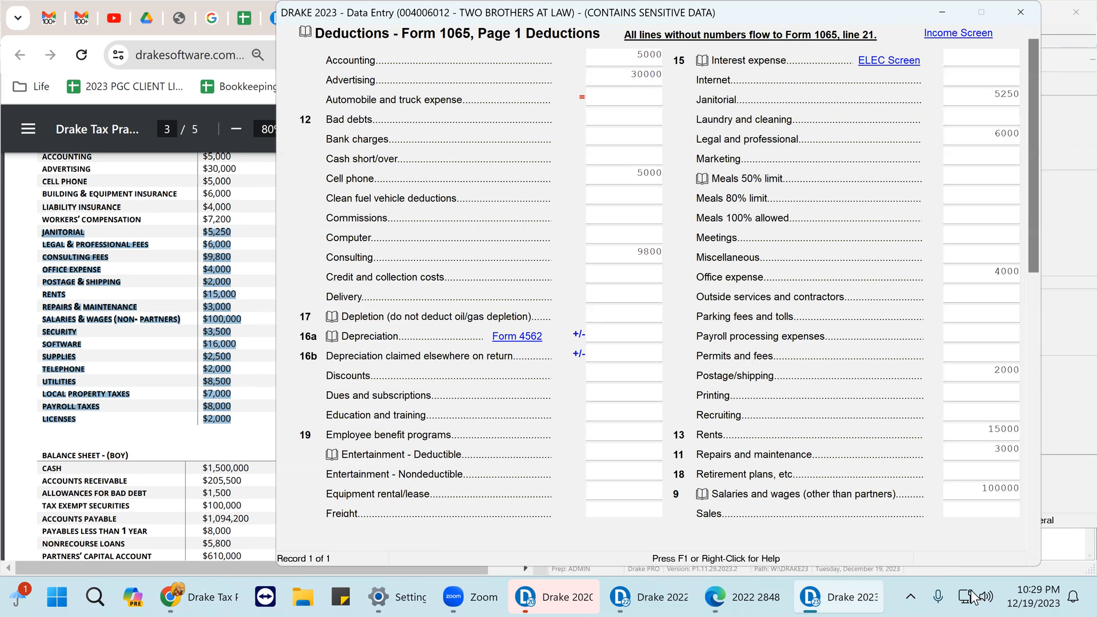
pyautogui.click(119, 365)
pyautogui.moveTo(41, 320); pyautogui.dragTo(240, 324)
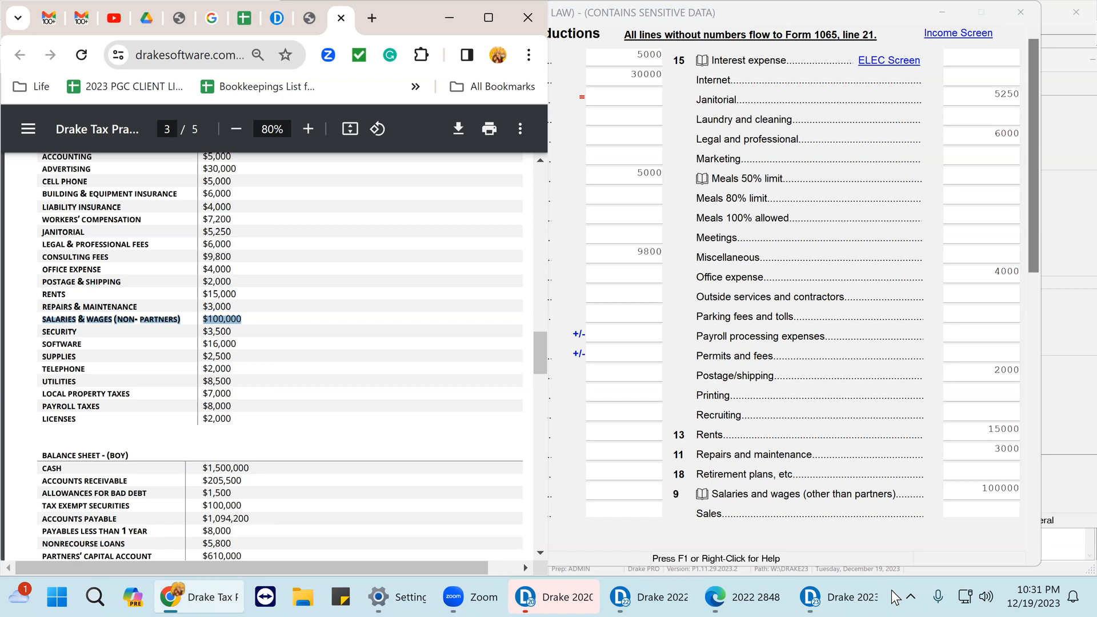
pyautogui.click(643, 318)
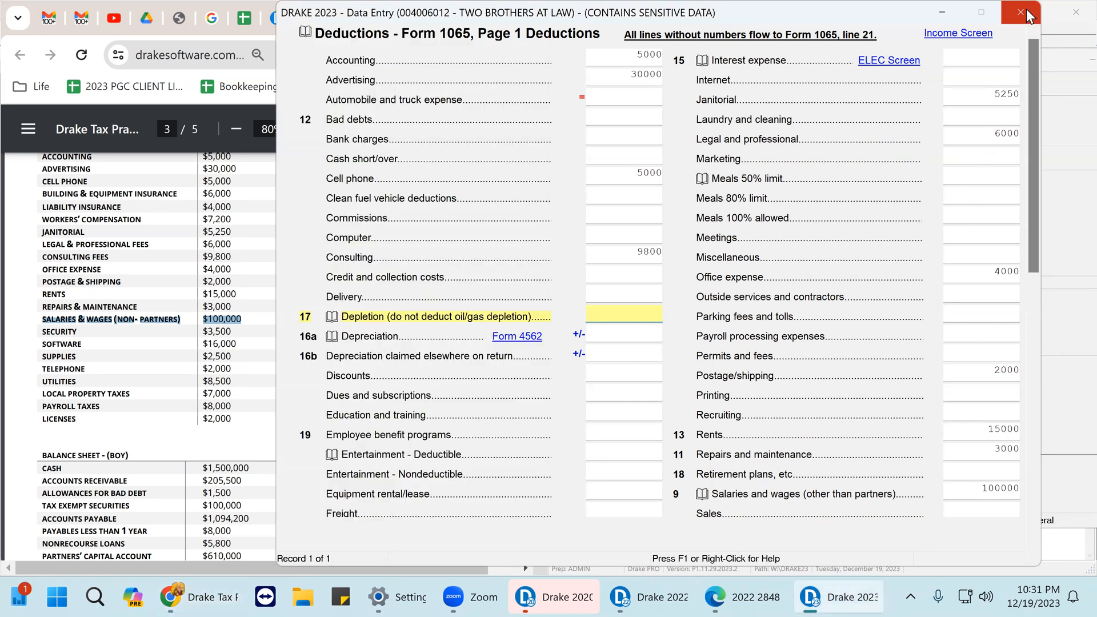
pyautogui.click(1020, 12)
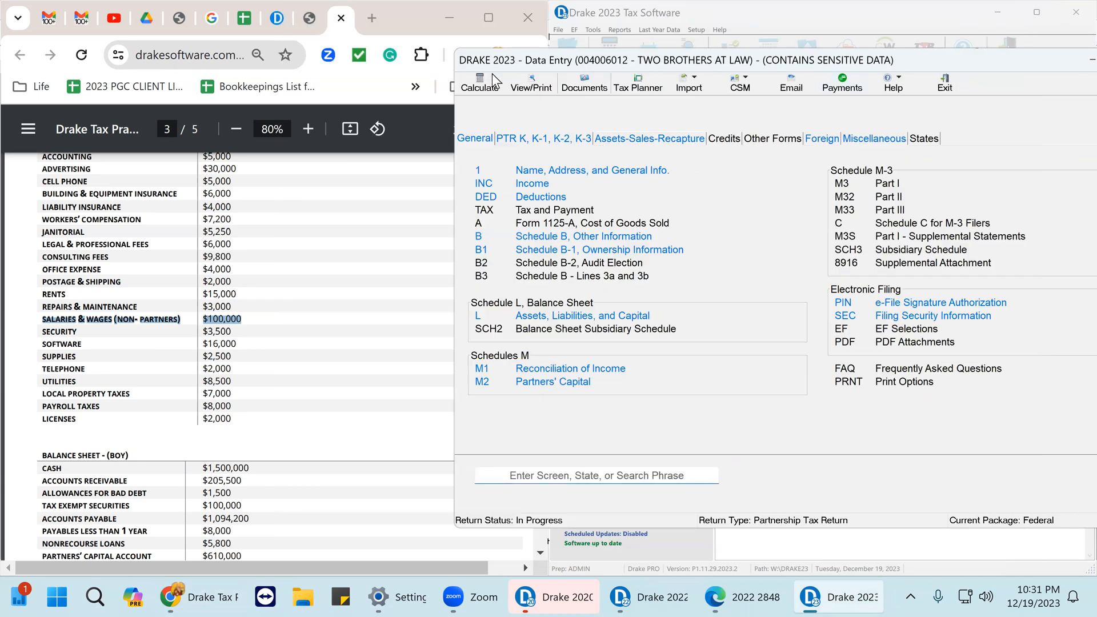
# Step: Calculate the return for viewing, dismiss the GA state module error, and display page 1 of Form 1065
pyautogui.click(531, 85)
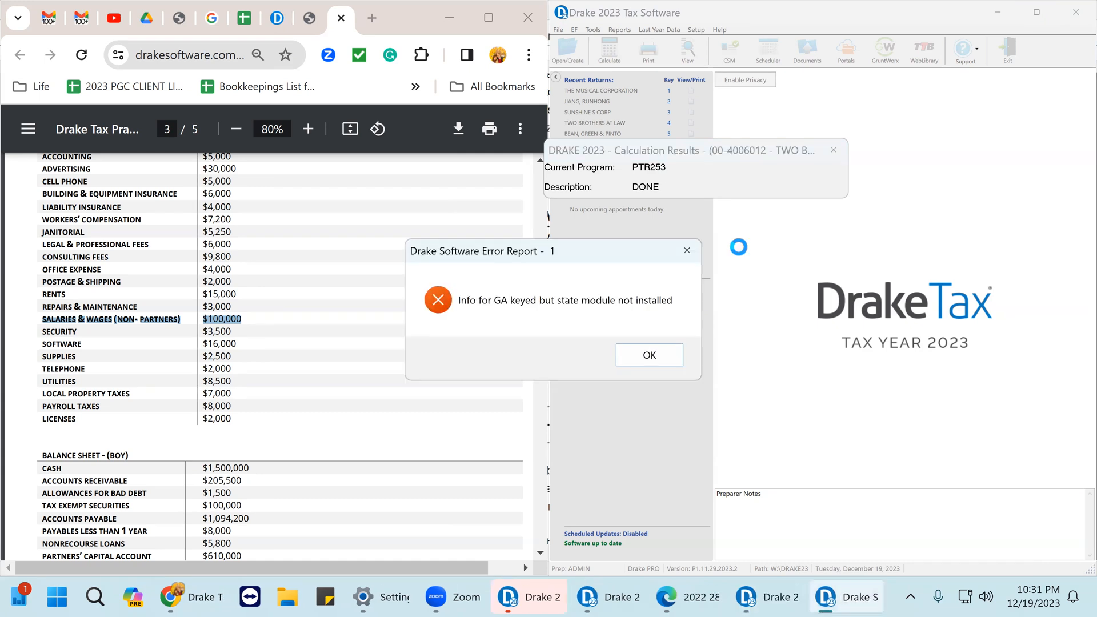
pyautogui.click(657, 357)
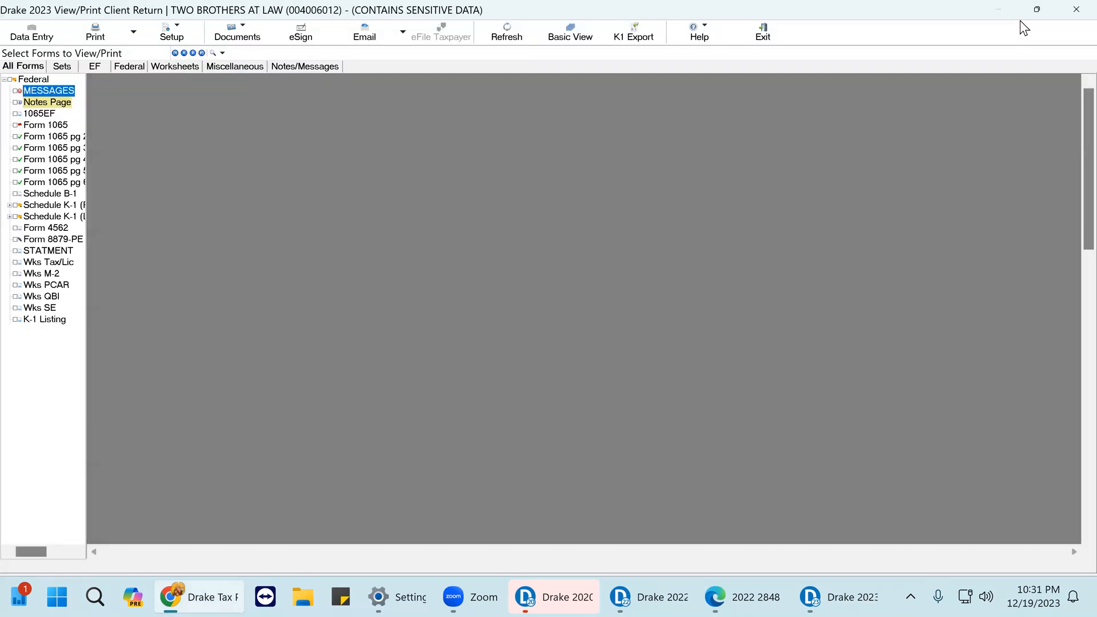
pyautogui.click(56, 126)
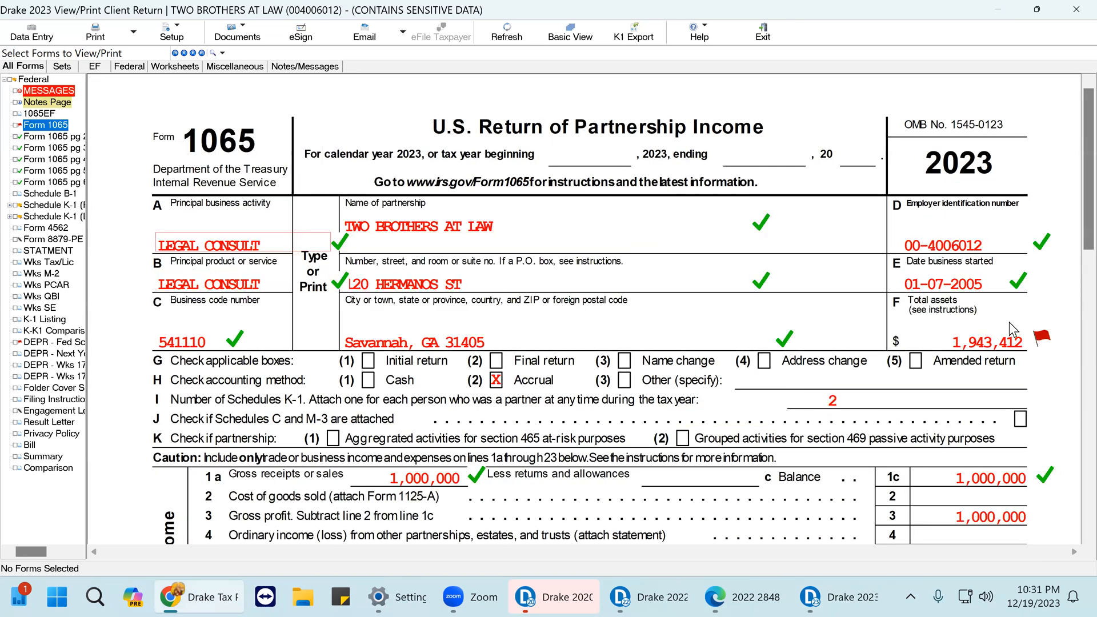
# Step: Mark the total assets and the accrual accounting method as verified on Form 1065
pyautogui.click(1036, 341)
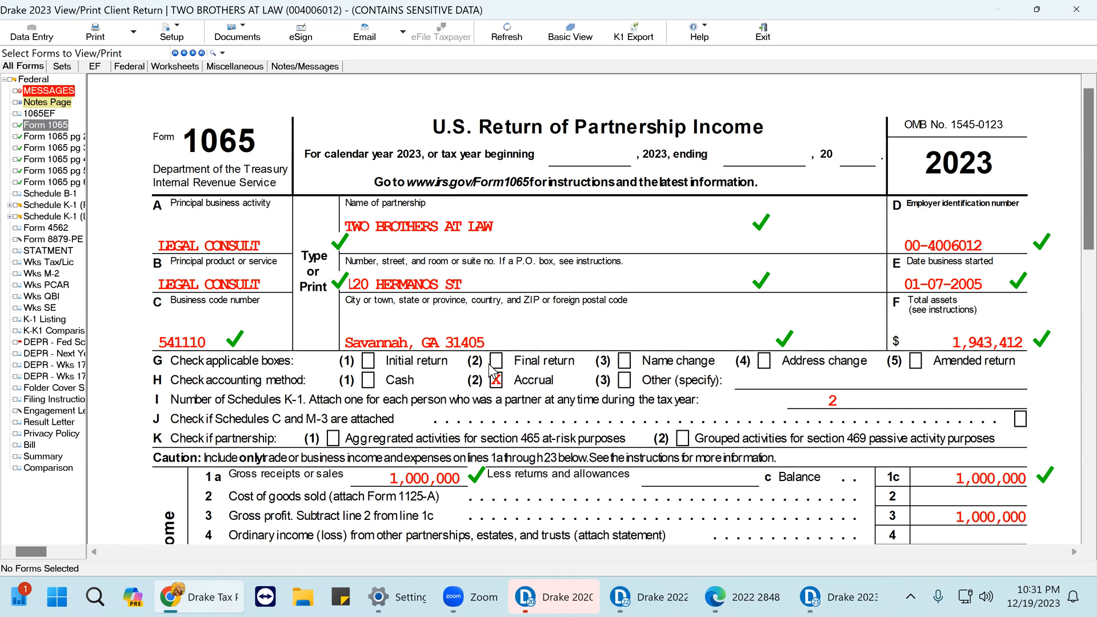
pyautogui.click(505, 383)
pyautogui.scroll(-3, 743, 382)
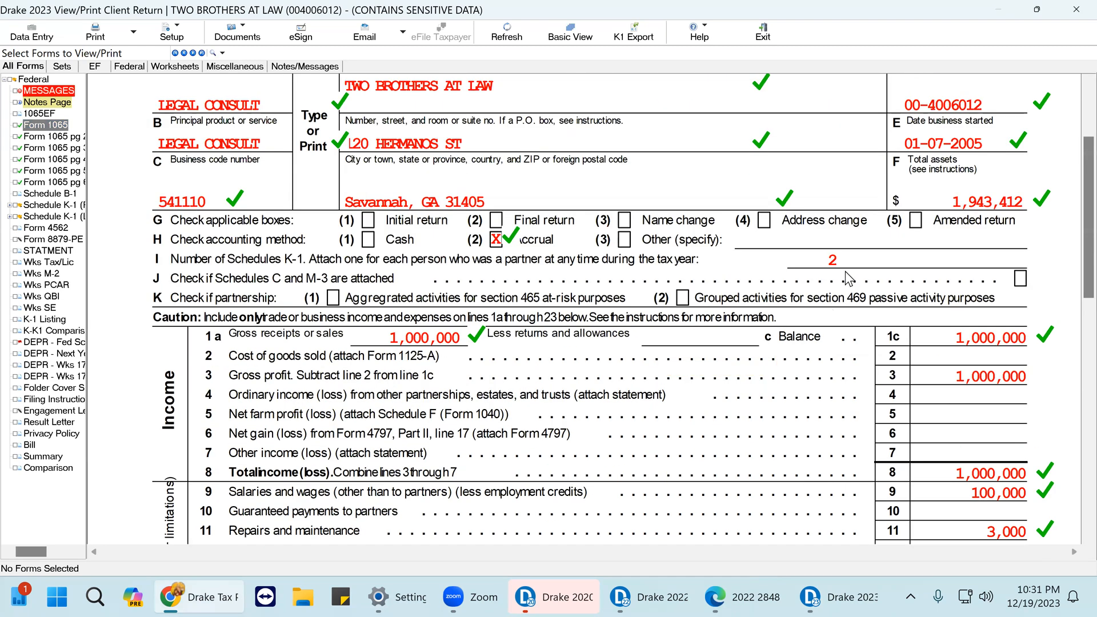
# Step: Mark the number of Schedules K-1 and the line 3 gross profit as verified on Form 1065
pyautogui.scroll(-3, 849, 270)
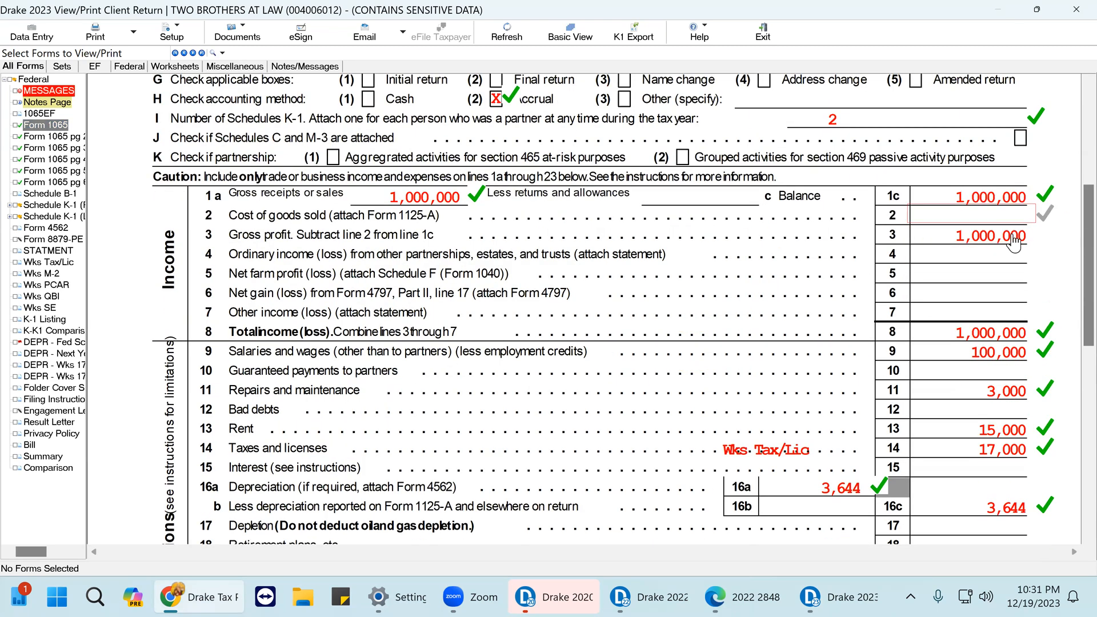
pyautogui.scroll(-3, 1041, 314)
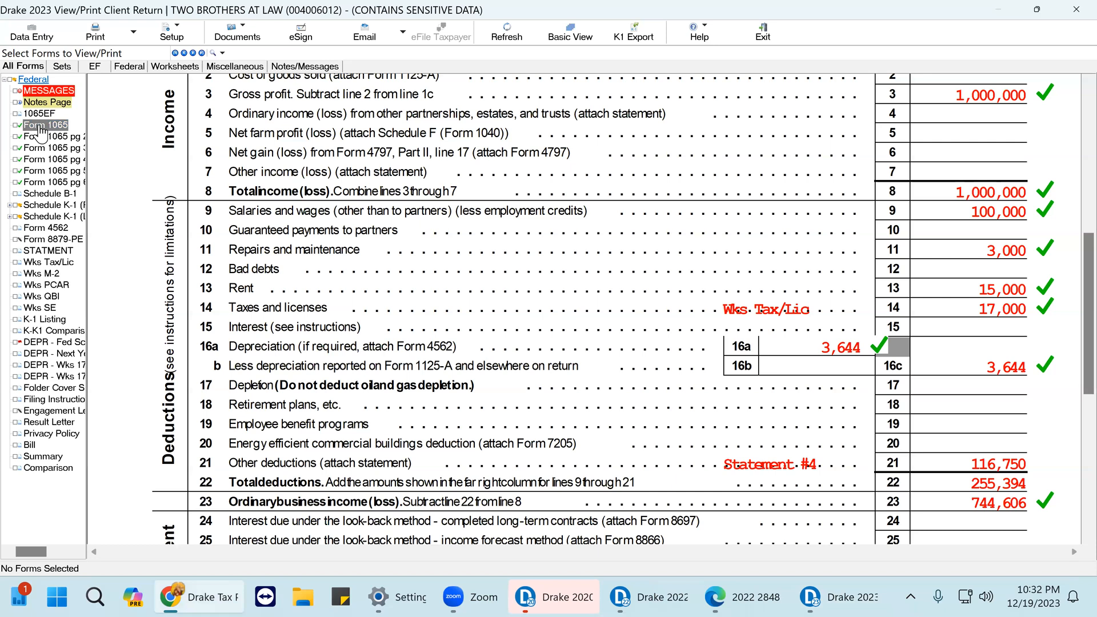
# Step: Display the line 21 Other Deductions supporting statement and mark the amounts from Accounting through Janitorial as verified
pyautogui.click(48, 250)
pyautogui.scroll(-1, 407, 291)
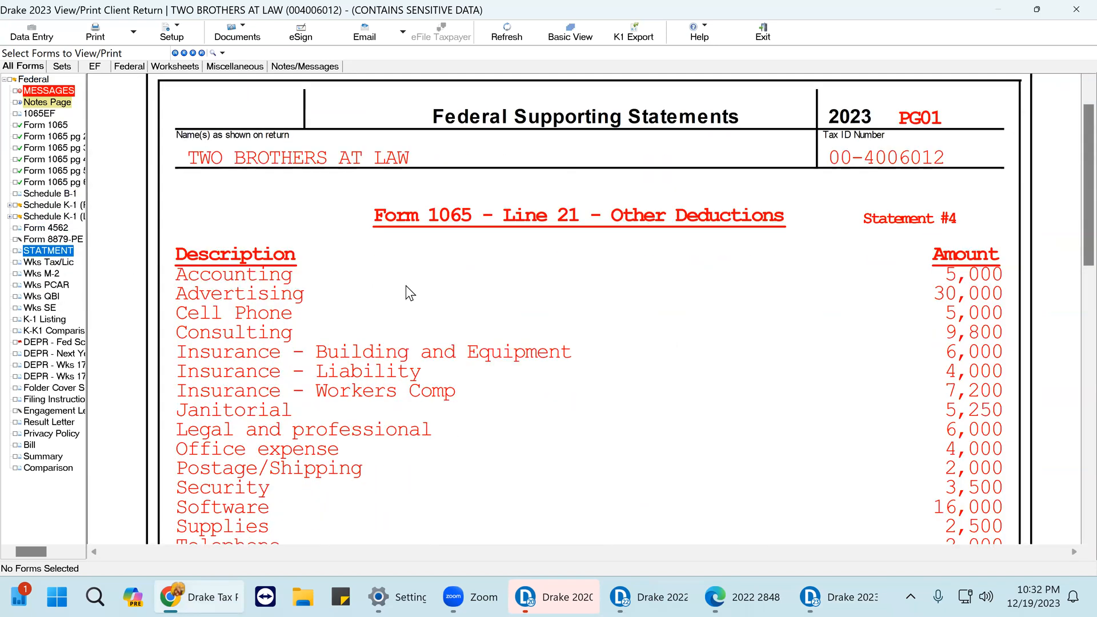
pyautogui.scroll(-1, 1006, 257)
pyautogui.click(998, 230)
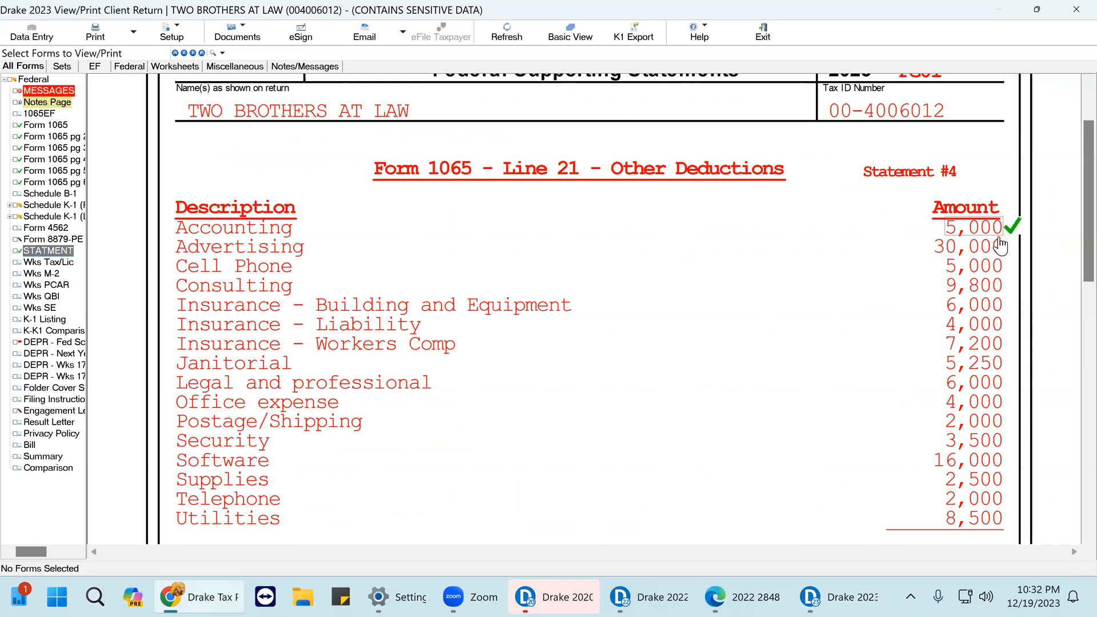
pyautogui.click(1006, 247)
pyautogui.click(1007, 266)
pyautogui.click(1005, 309)
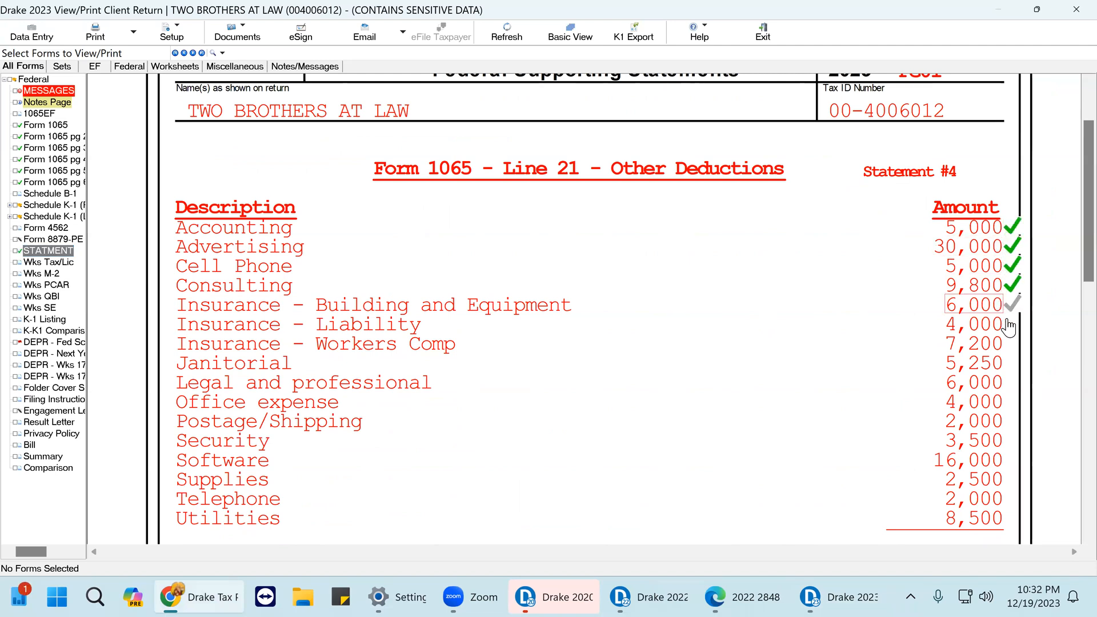
pyautogui.click(1004, 326)
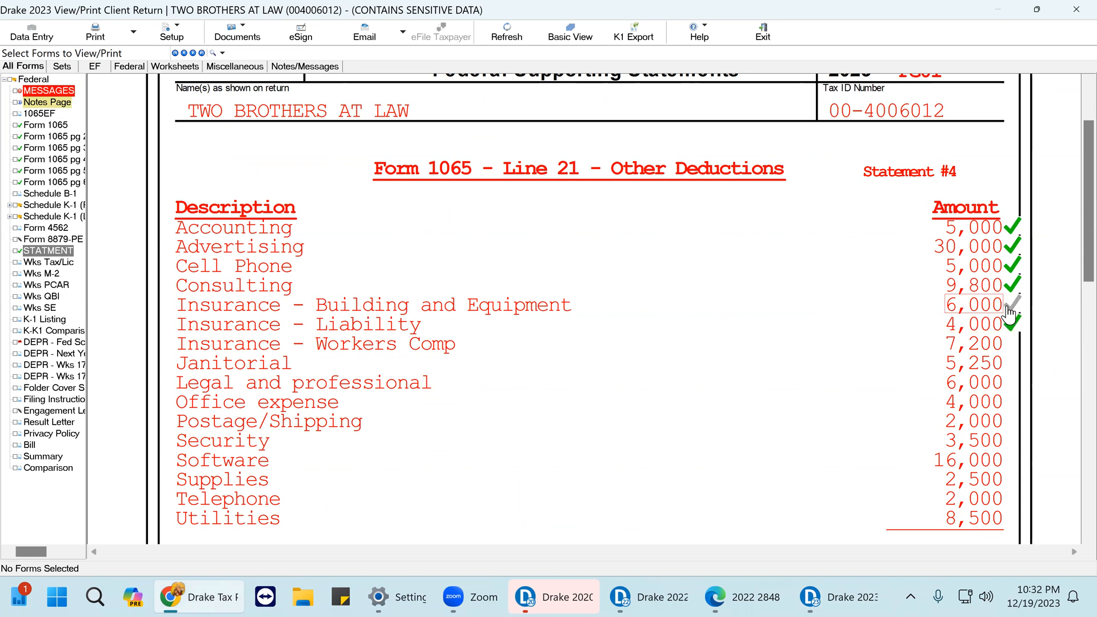
pyautogui.click(1003, 342)
pyautogui.click(1006, 363)
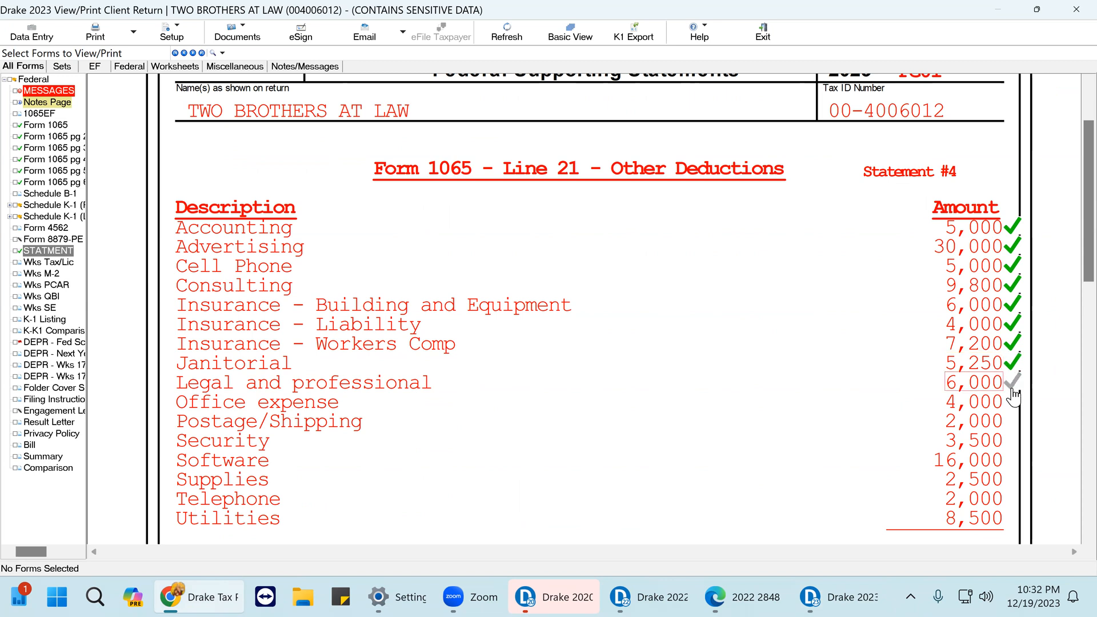
# Step: Mark the statement amounts from Legal and professional through Utilities, plus the Other Deductions total, as verified
pyautogui.click(1006, 382)
pyautogui.click(1005, 402)
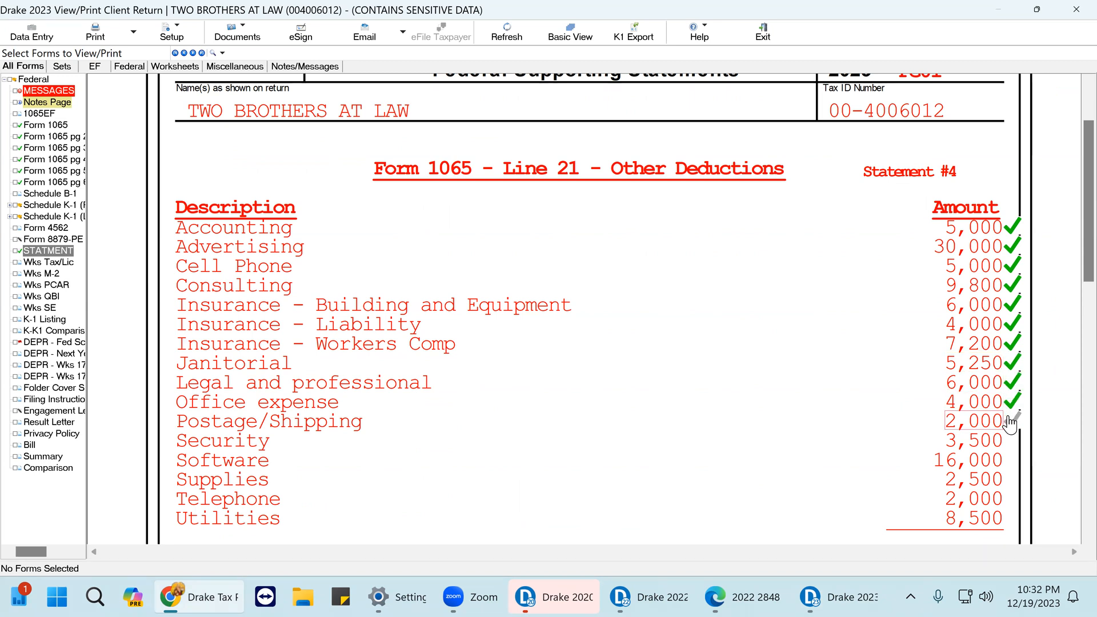
pyautogui.click(1005, 441)
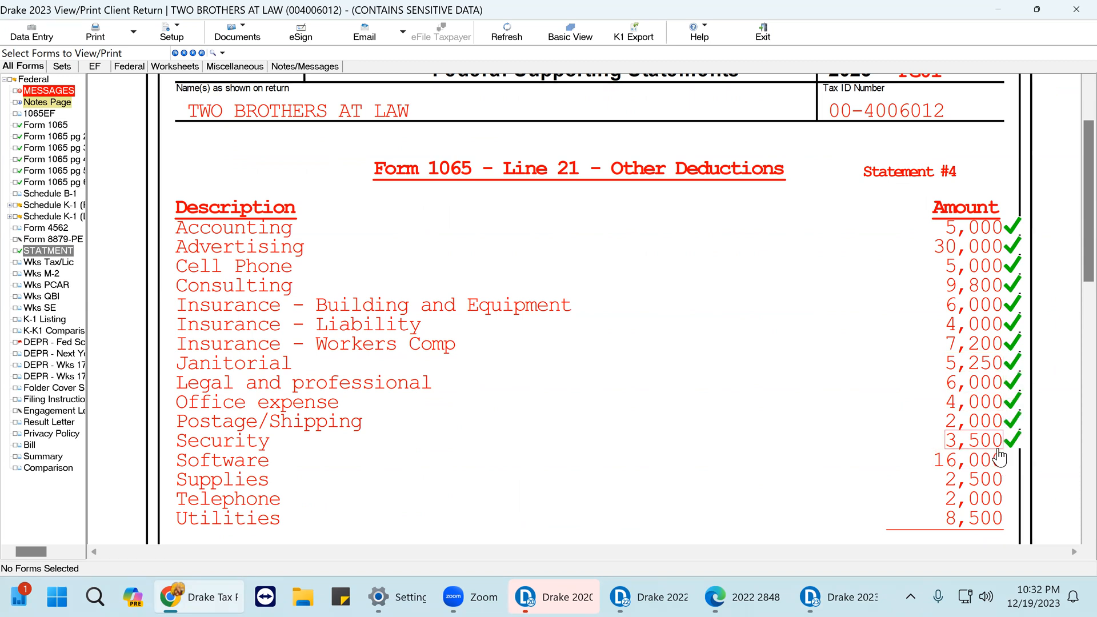
pyautogui.click(998, 460)
pyautogui.scroll(-2, 999, 460)
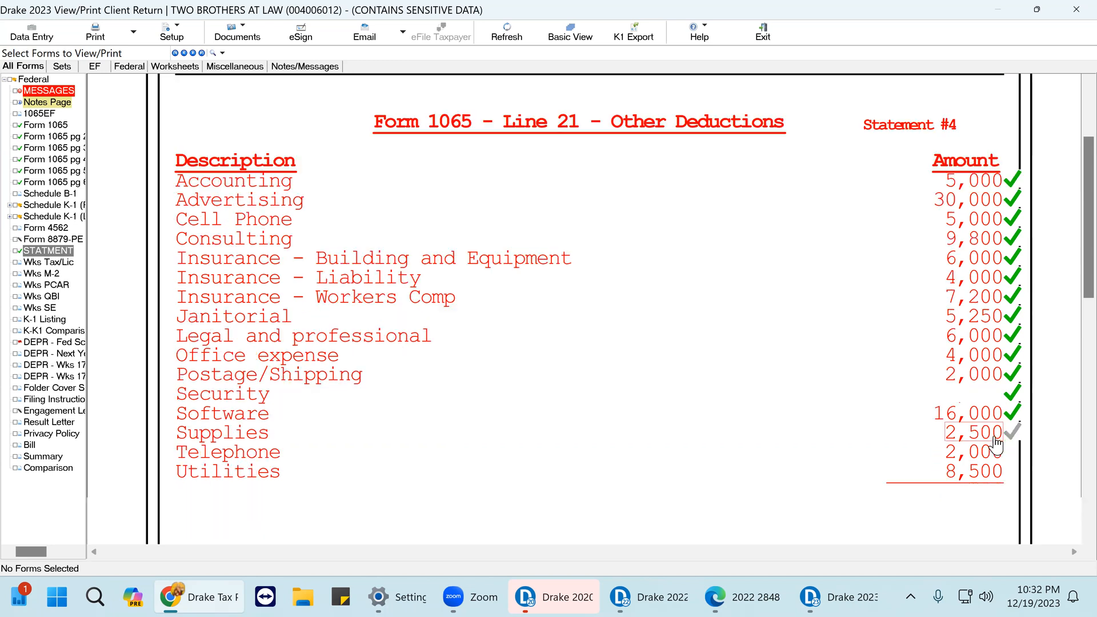
pyautogui.click(1006, 386)
pyautogui.click(1009, 405)
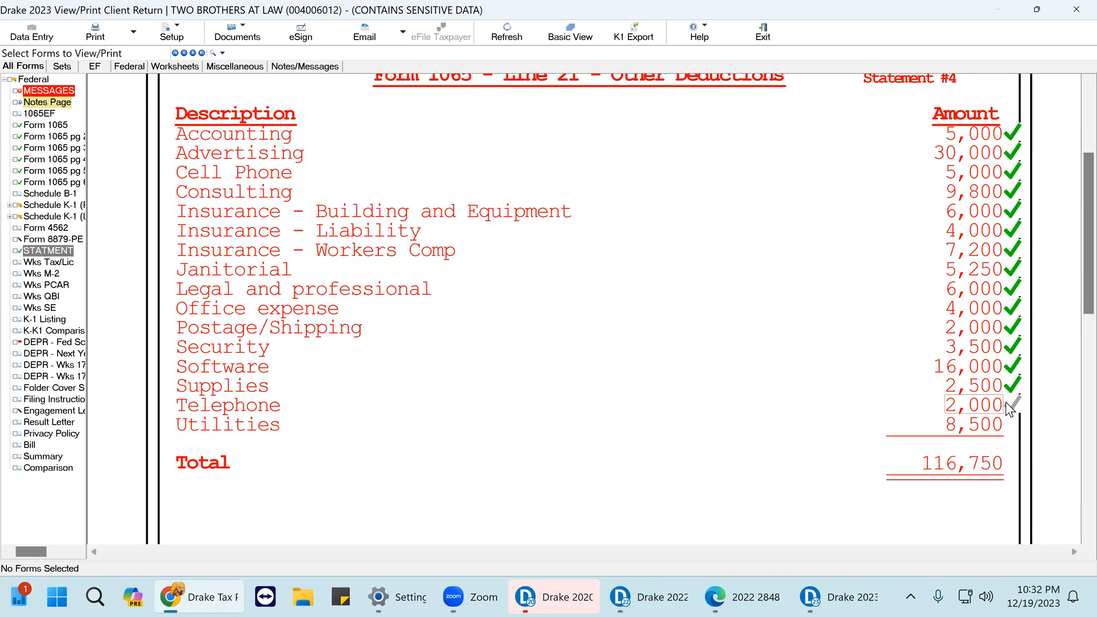
pyautogui.click(1009, 426)
pyautogui.click(1010, 464)
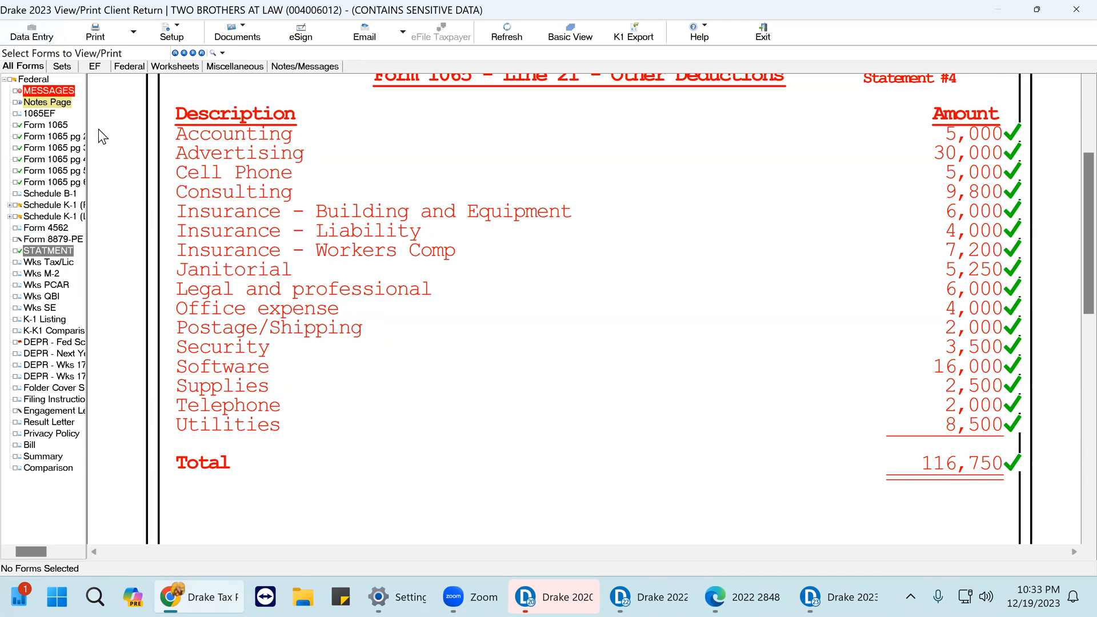
# Step: Return to page 1 of Form 1065 and mark line 21 other deductions and line 22 total deductions as verified
pyautogui.click(54, 127)
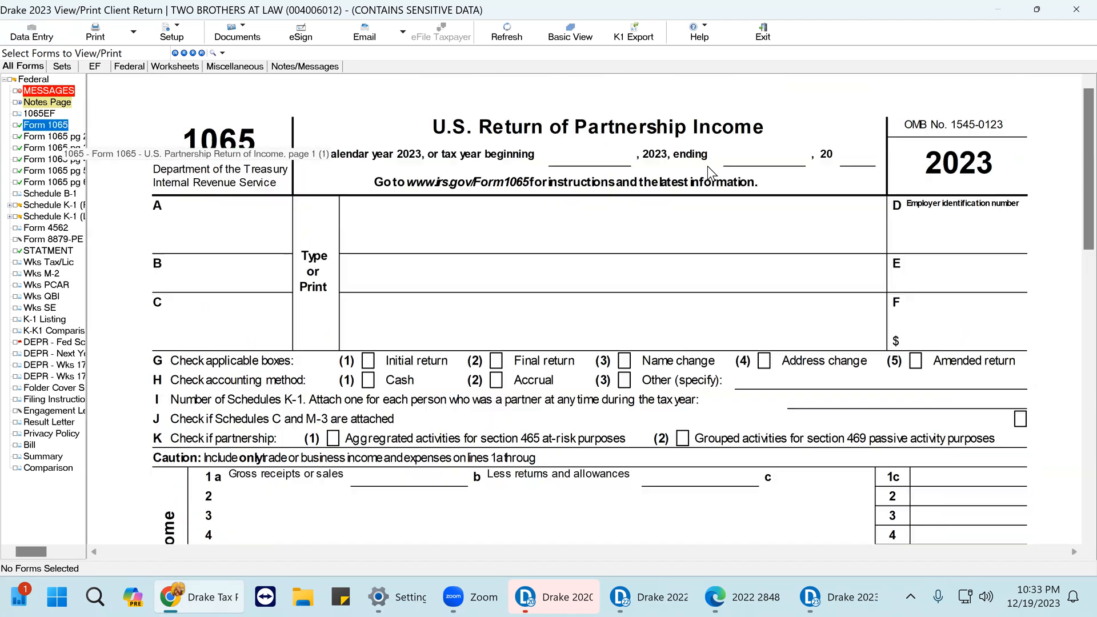
pyautogui.scroll(-5, 848, 322)
pyautogui.scroll(-5, 849, 321)
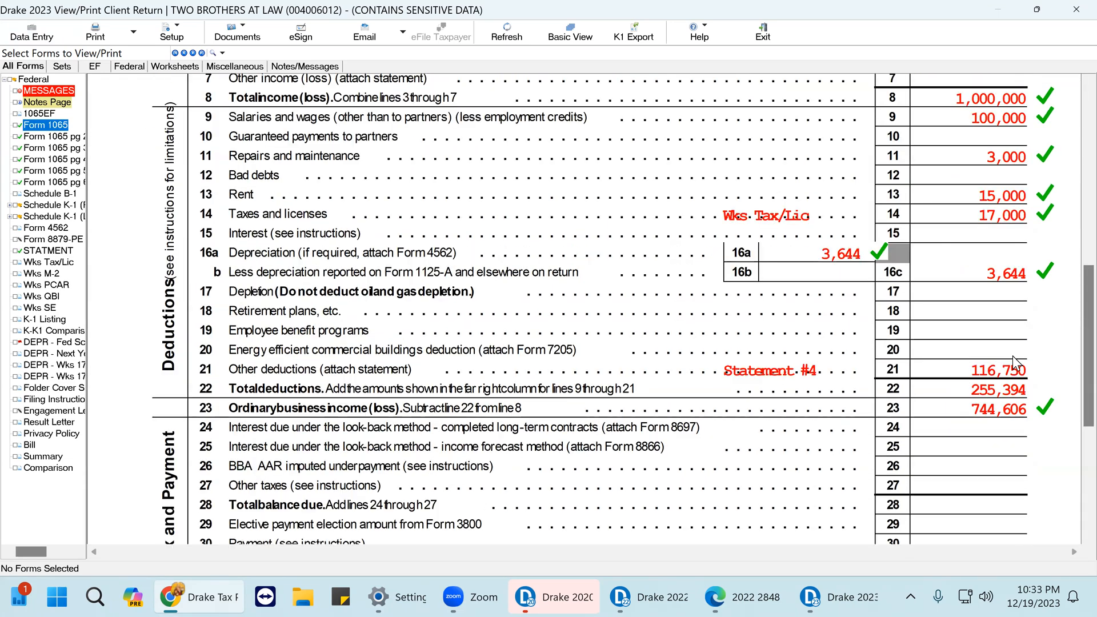
pyautogui.click(1026, 391)
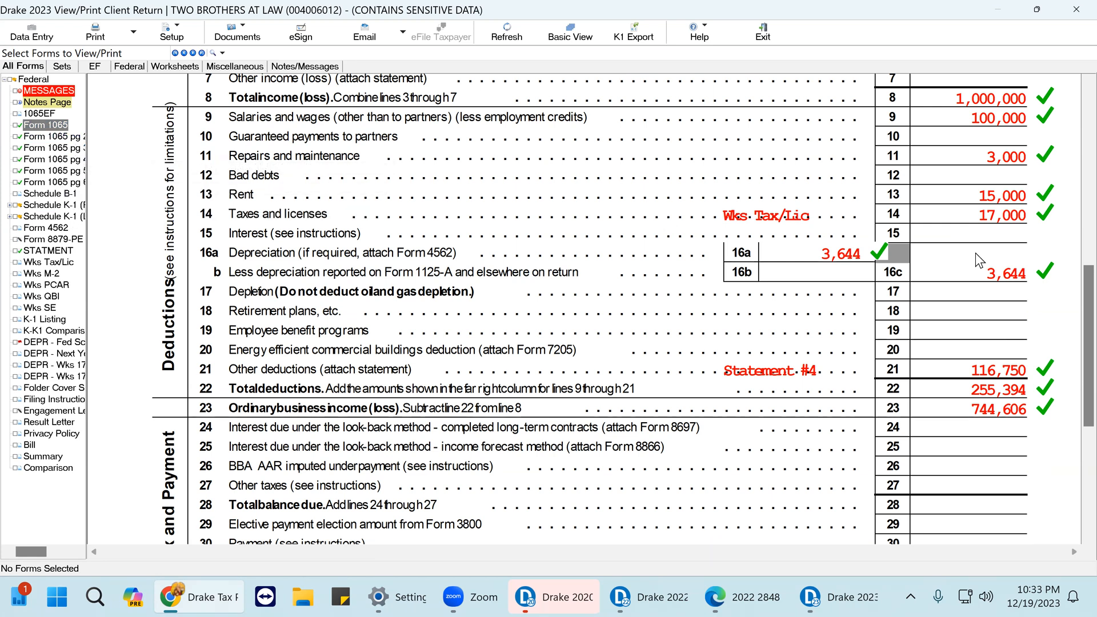
# Step: Switch to the practice return PDF in Chrome and highlight the beginning-of-year balance sheet figures
pyautogui.click(466, 597)
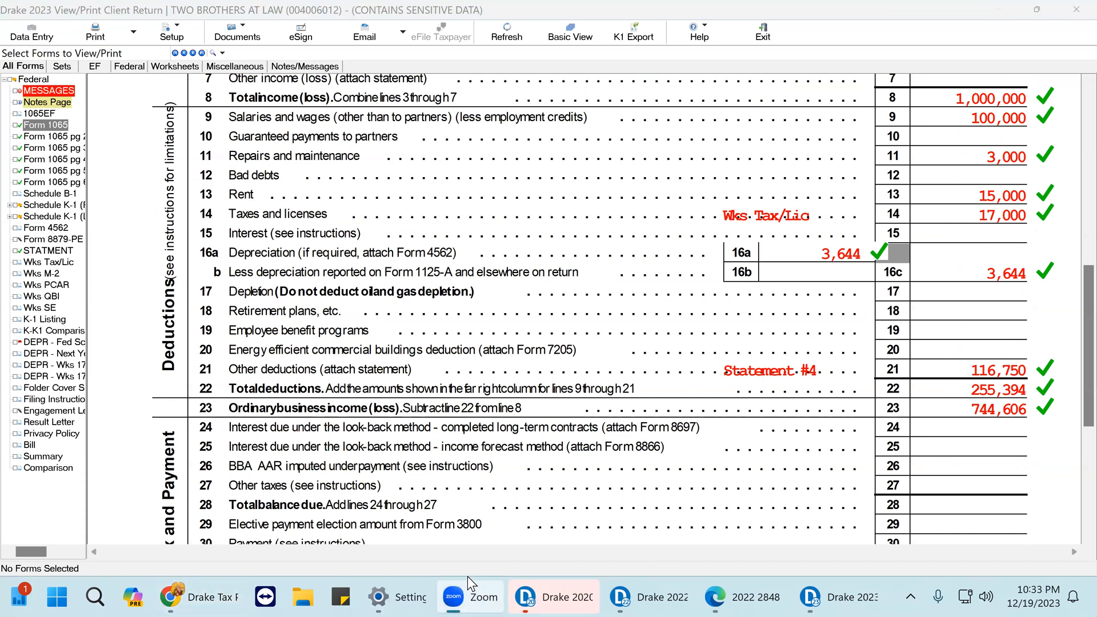
pyautogui.click(197, 597)
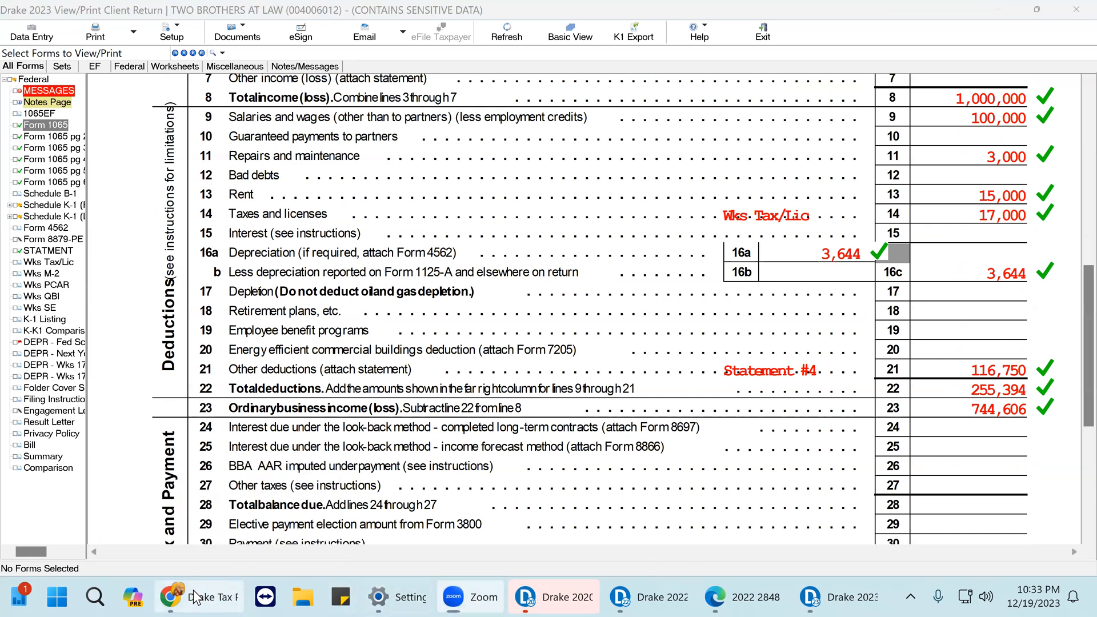
pyautogui.scroll(-5, 258, 370)
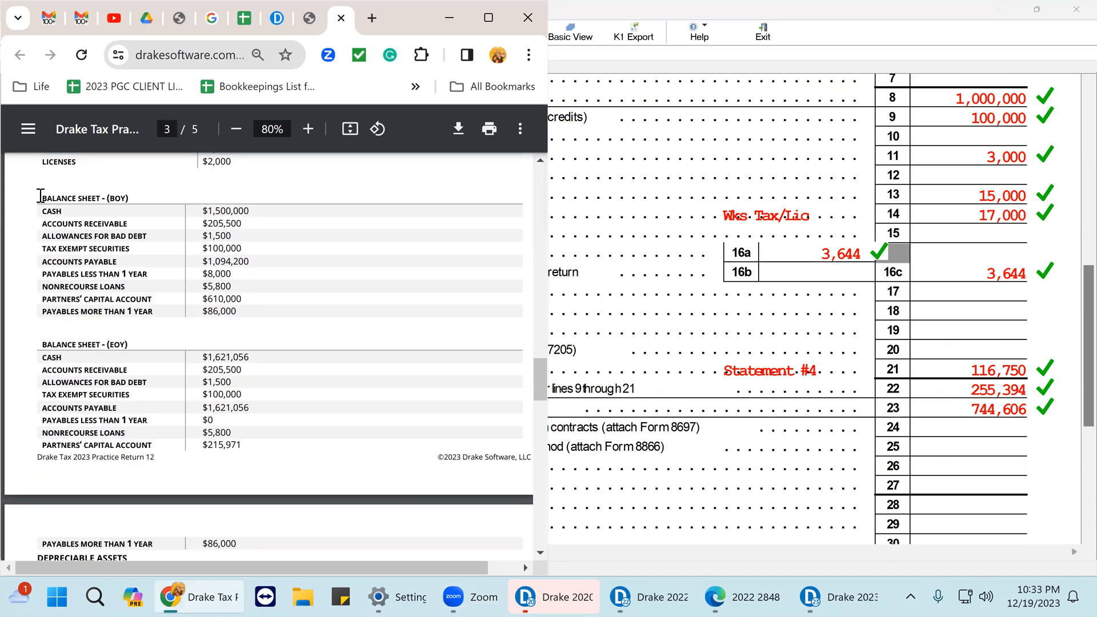
pyautogui.moveTo(38, 199); pyautogui.dragTo(247, 313)
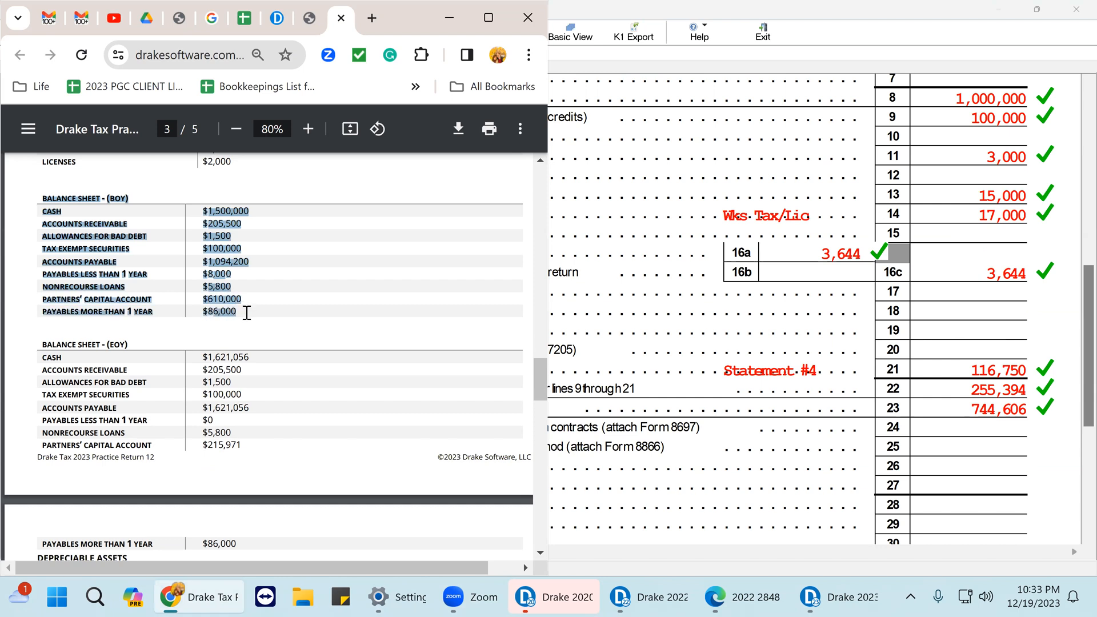
# Step: Switch back to Drake, review Schedule L on page 6 of Form 1065, and mark end-of-year total liabilities and capital as verified
pyautogui.click(823, 597)
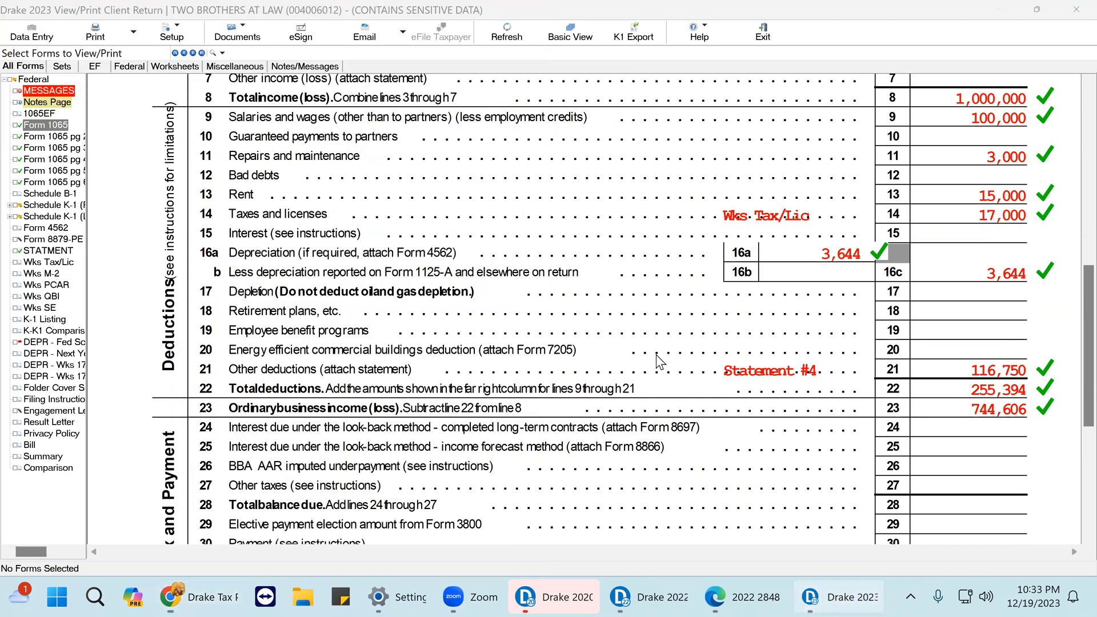
pyautogui.click(68, 172)
pyautogui.click(68, 183)
pyautogui.scroll(-3, 1005, 313)
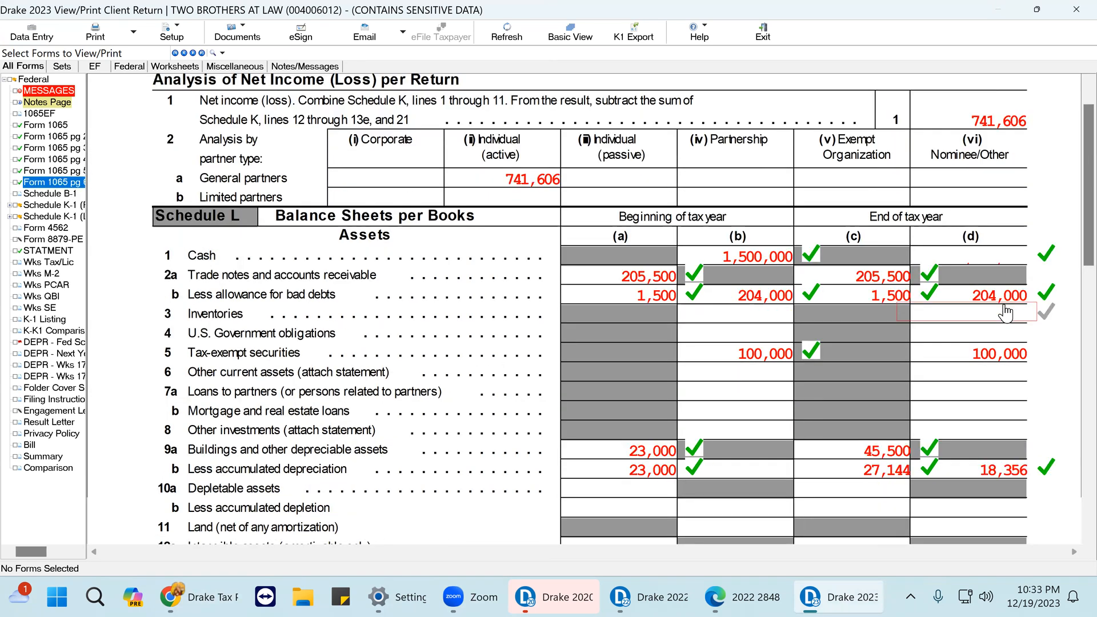
pyautogui.scroll(-2, 1006, 313)
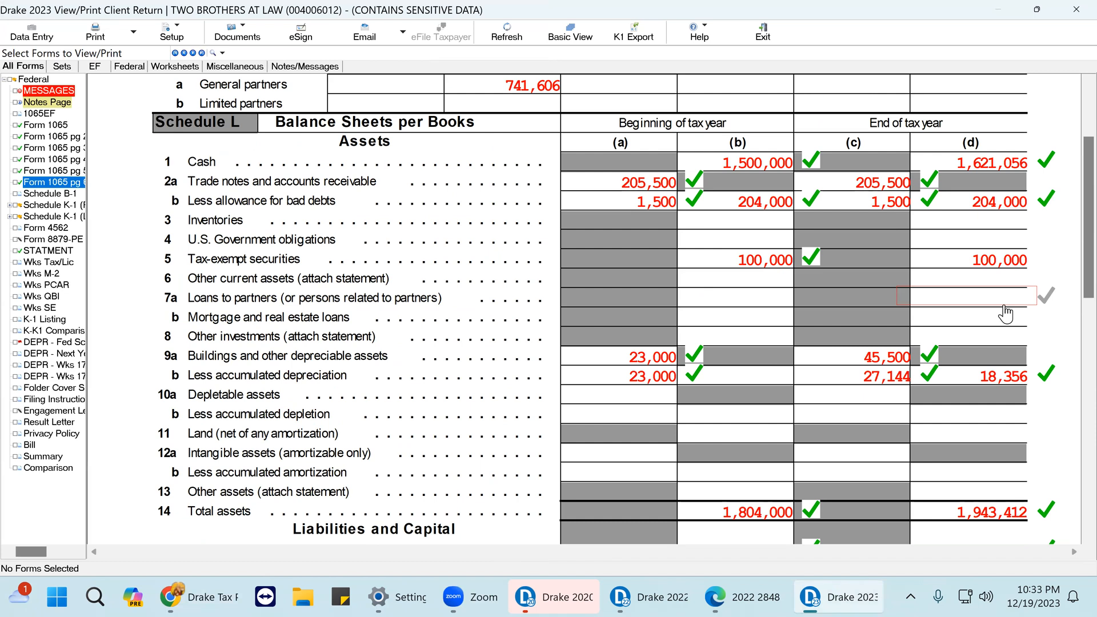
pyautogui.scroll(-10, 1006, 313)
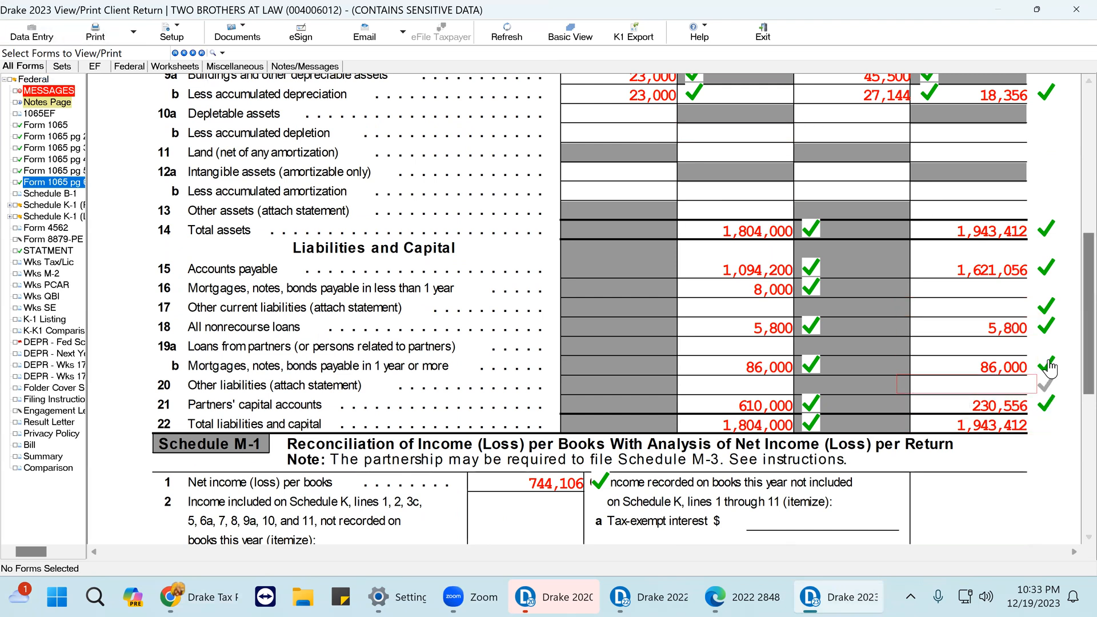
pyautogui.click(1032, 434)
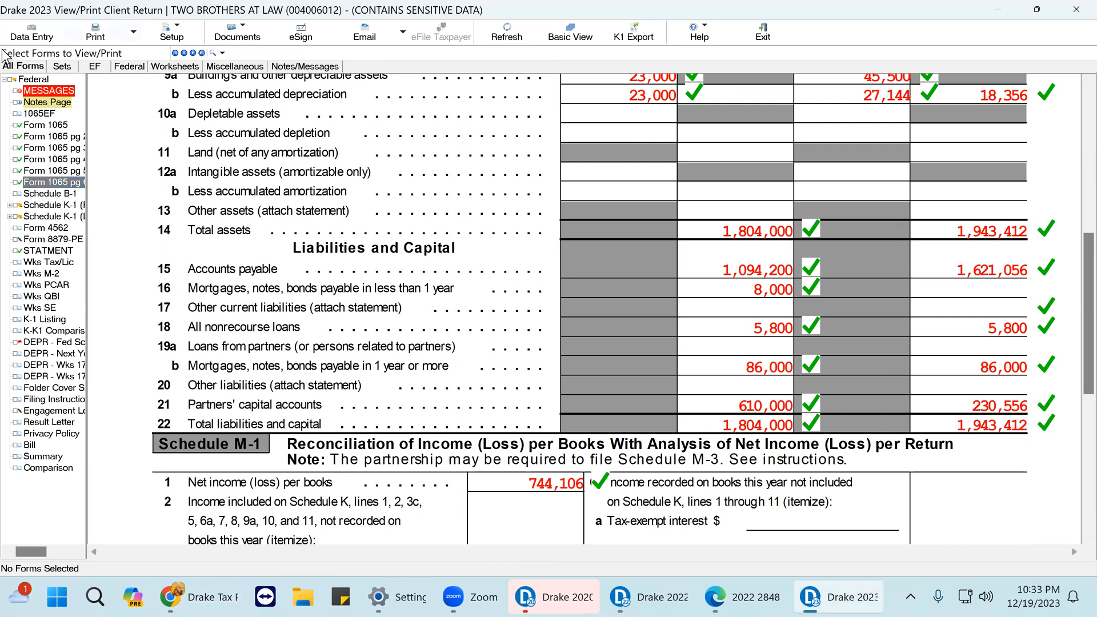
# Step: Open the Schedule L Balance Sheet data entry screen beside the PDF and compare it with the end-of-year balance sheet
pyautogui.click(33, 35)
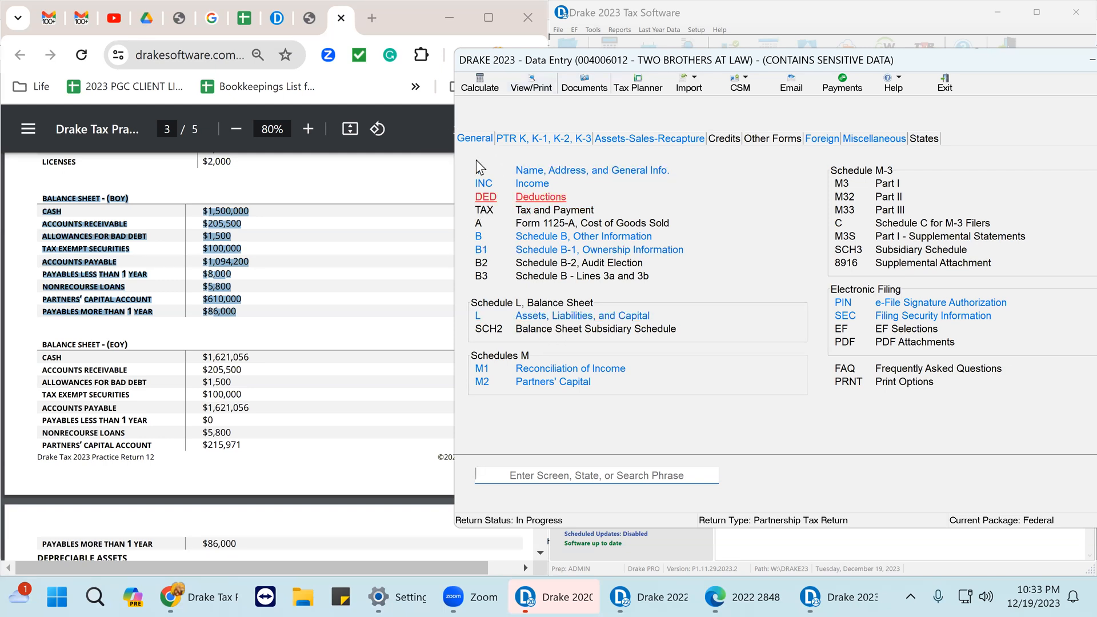
pyautogui.click(552, 318)
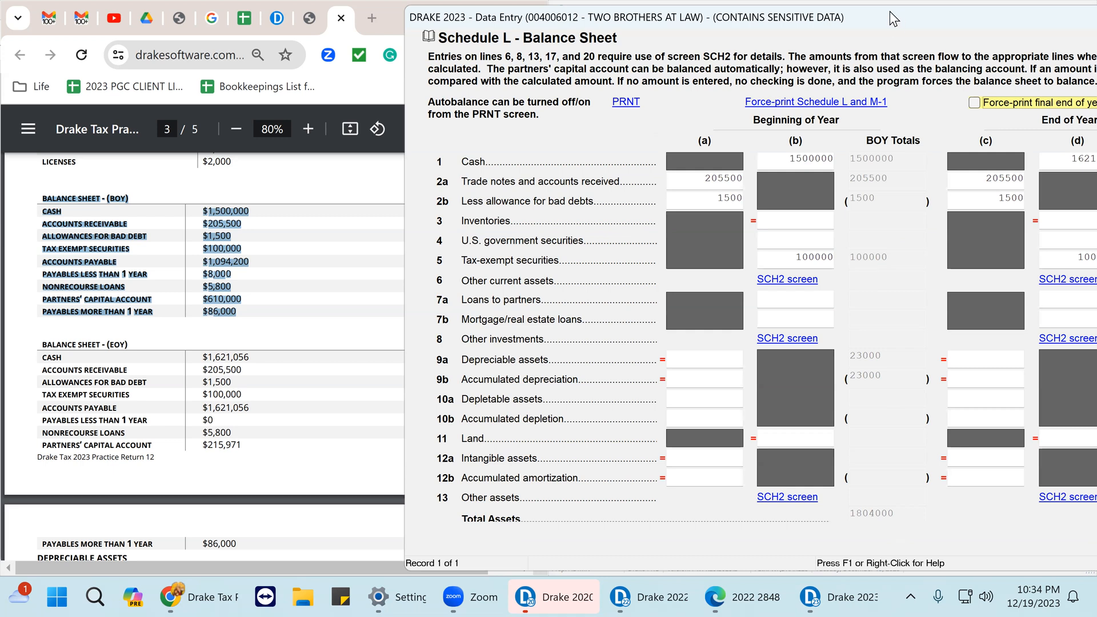
pyautogui.moveTo(890, 12); pyautogui.dragTo(750, 13)
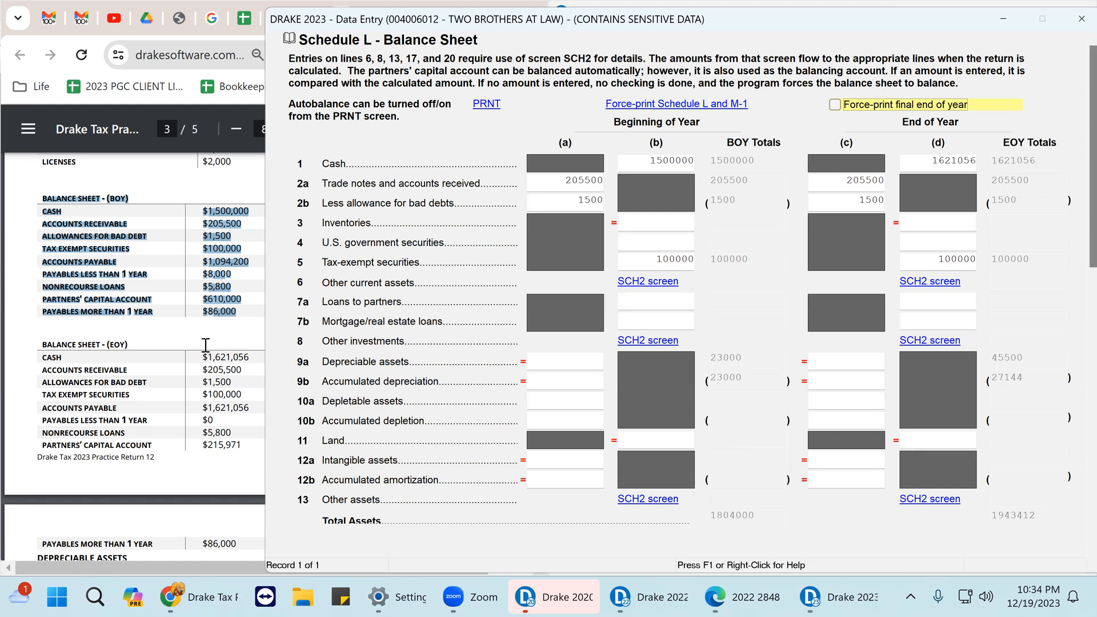
pyautogui.scroll(-5, 206, 345)
pyautogui.scroll(1, 206, 345)
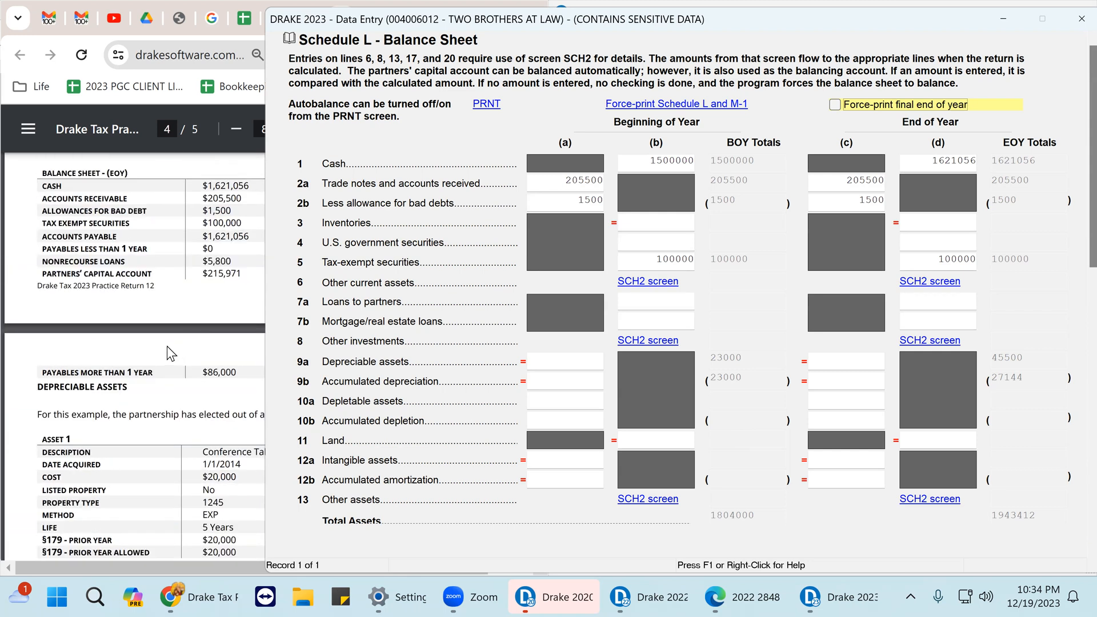
# Step: Check the end-of-year payables over 1 year in the PDF, and highlight the Asset 1 Conference Table details
pyautogui.click(167, 345)
pyautogui.scroll(-1, 220, 362)
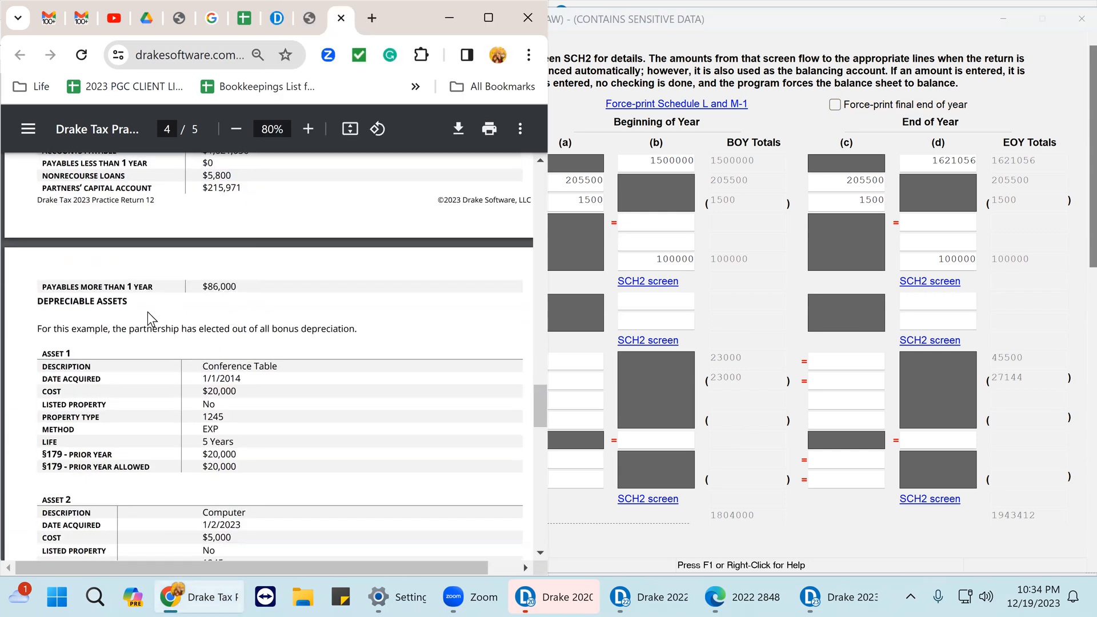
pyautogui.moveTo(226, 289); pyautogui.dragTo(240, 288)
pyautogui.scroll(-2, 245, 316)
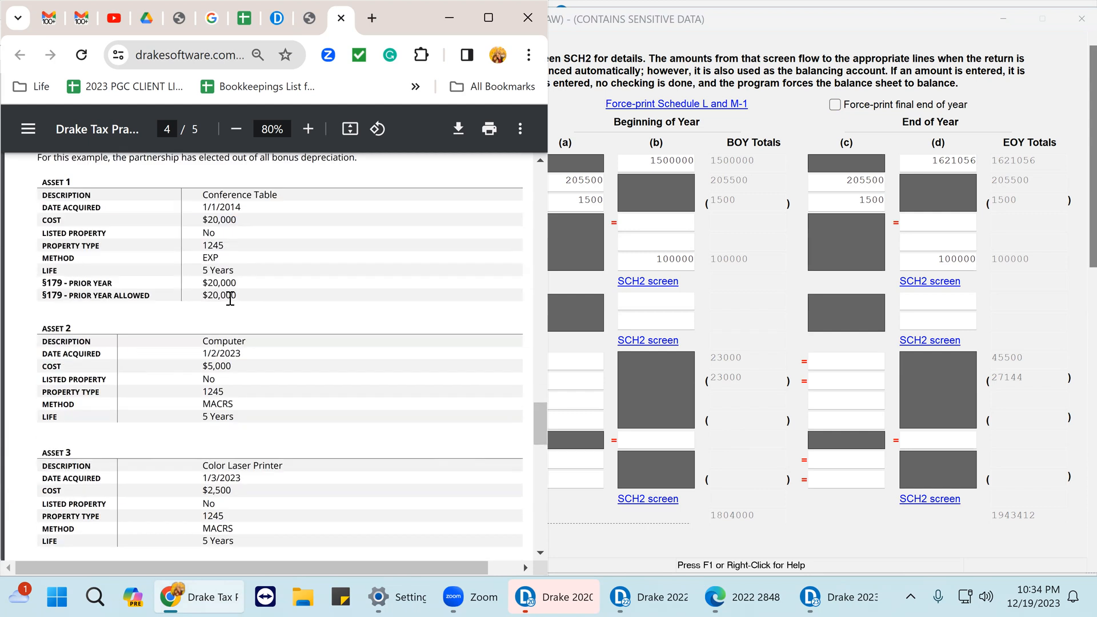
pyautogui.moveTo(41, 182); pyautogui.dragTo(239, 294)
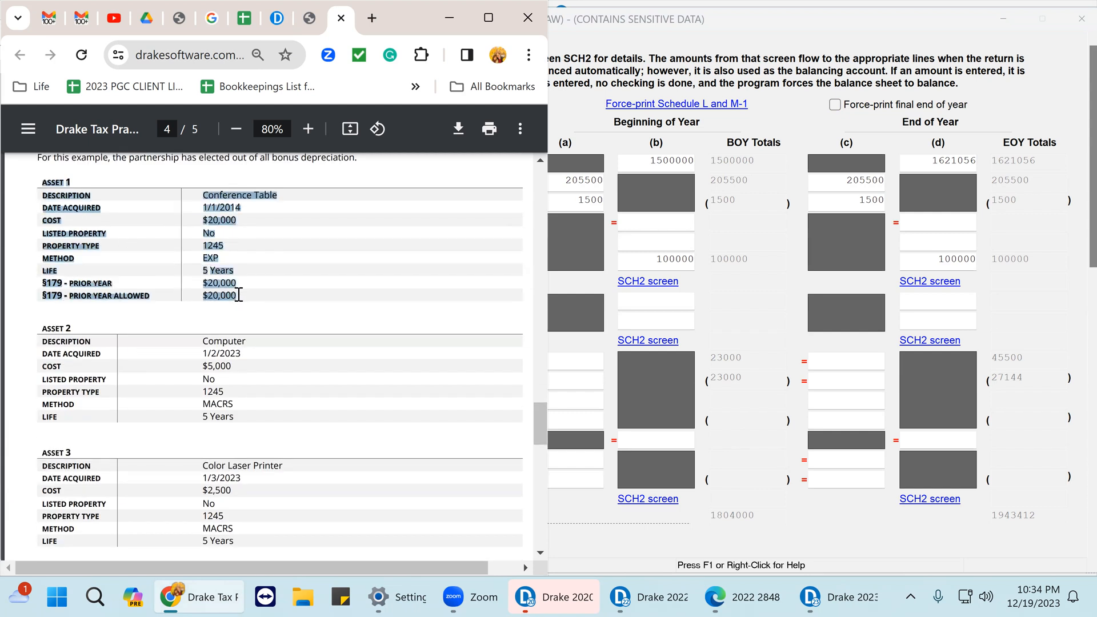
# Step: Close the Balance Sheet screen and open the Form 4562 depreciation detail record for Asset 1, the conference table
pyautogui.click(1079, 19)
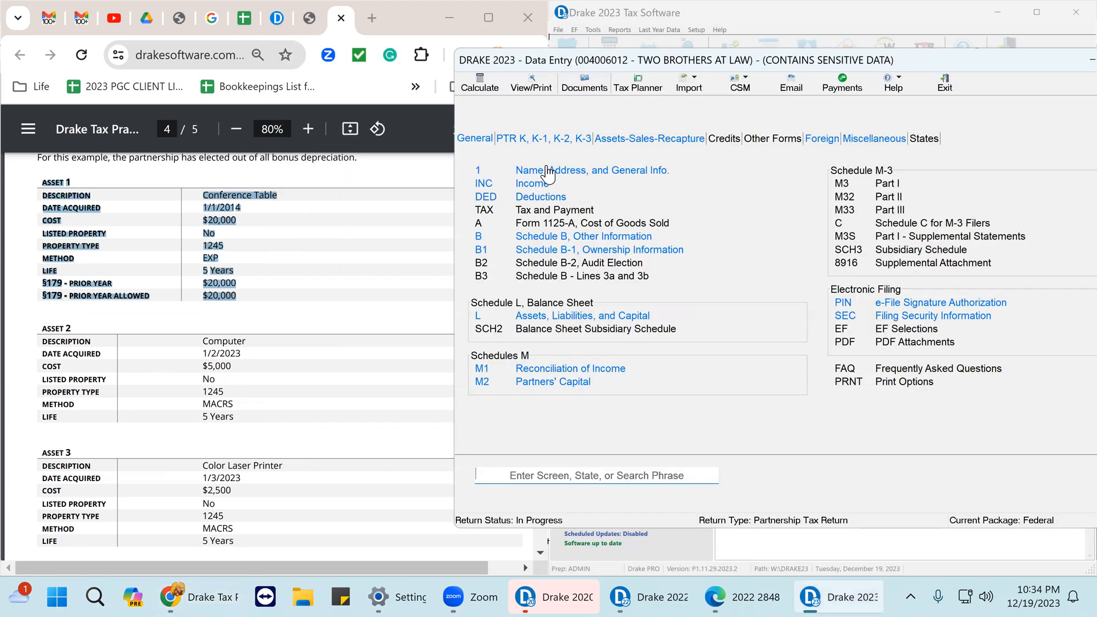
pyautogui.click(643, 141)
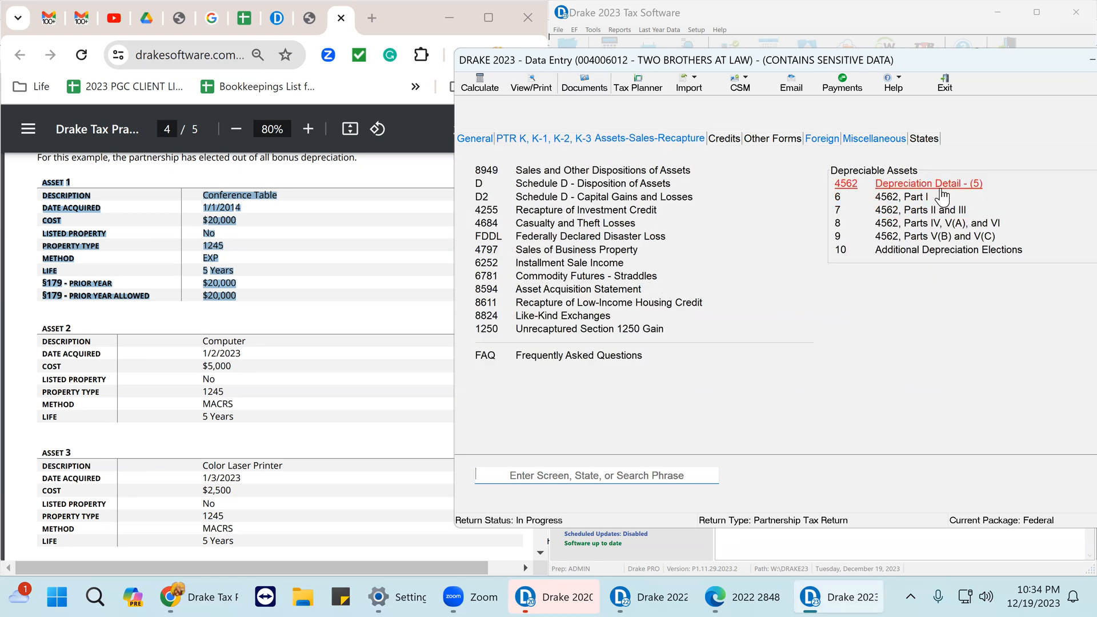
pyautogui.click(941, 185)
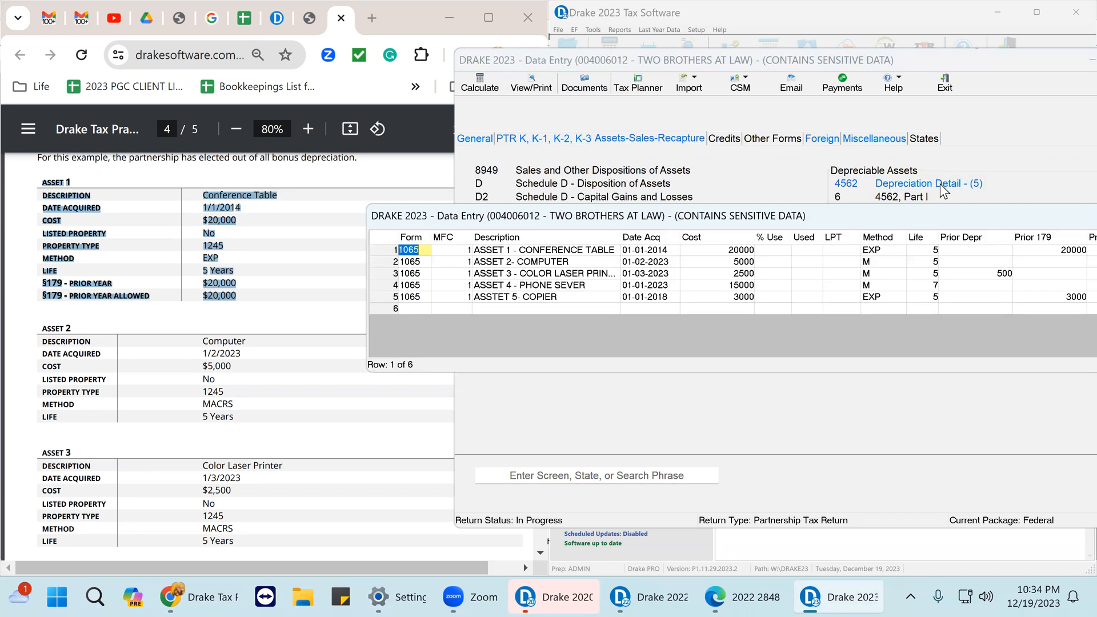
pyautogui.doubleClick(552, 254)
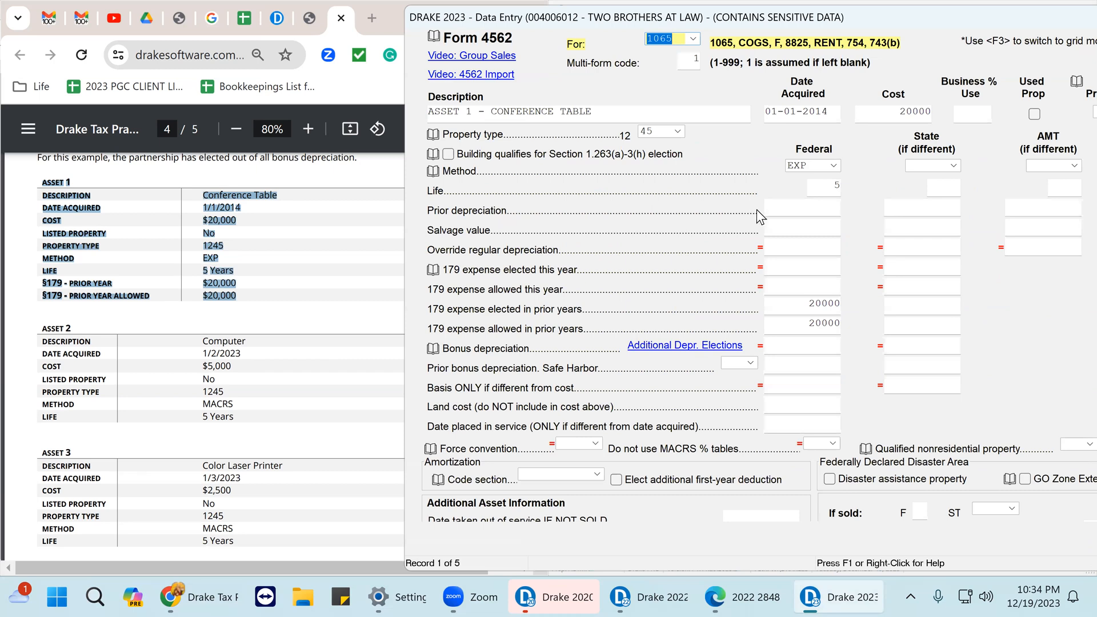
# Step: Compare Asset 1's date acquired, method, prior depreciation and prior-year section 179 elected and allowed entries with the PDF
pyautogui.click(826, 114)
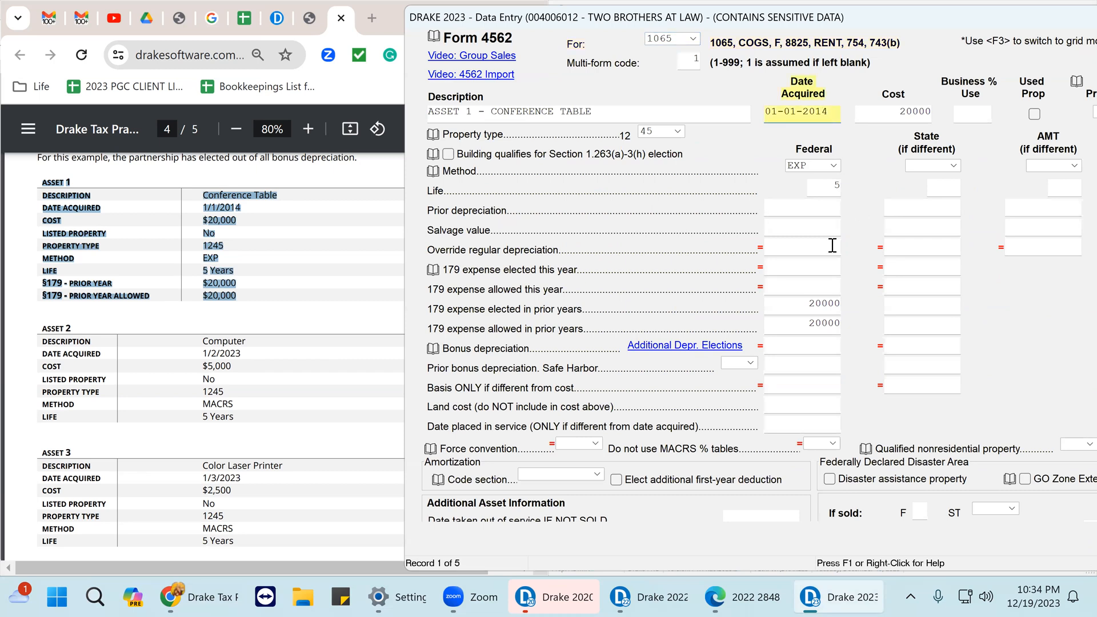
pyautogui.click(798, 165)
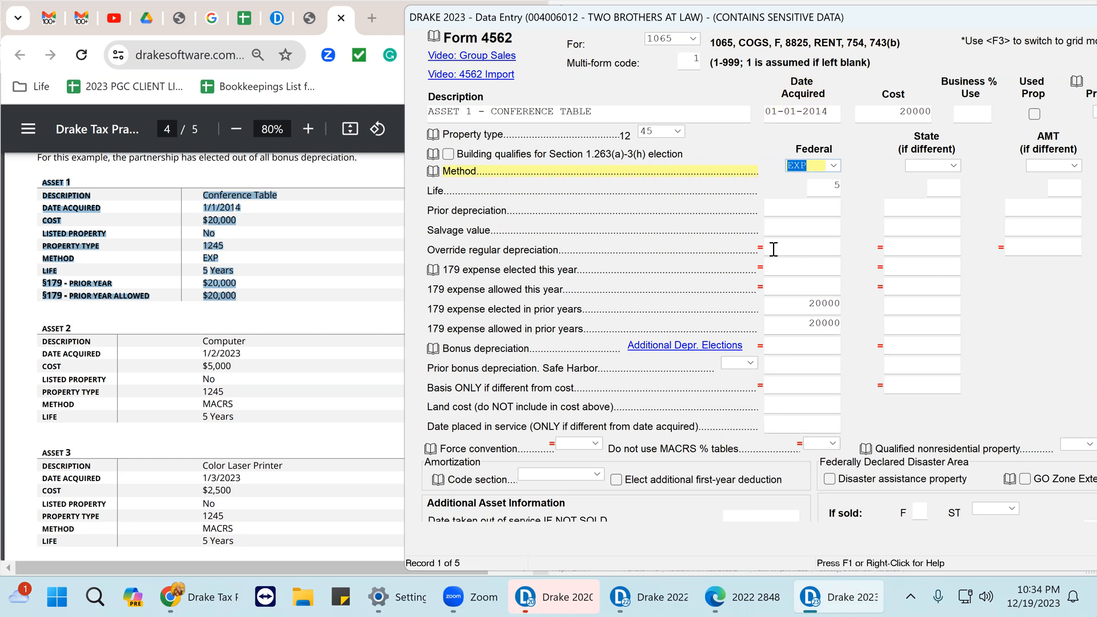
pyautogui.click(804, 304)
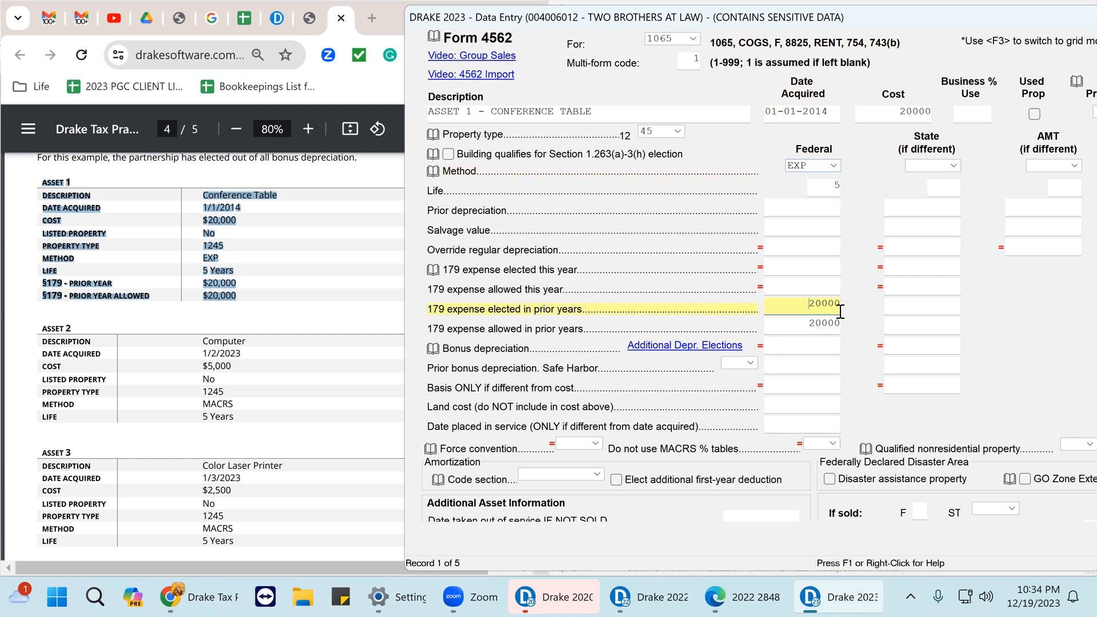
pyautogui.click(816, 322)
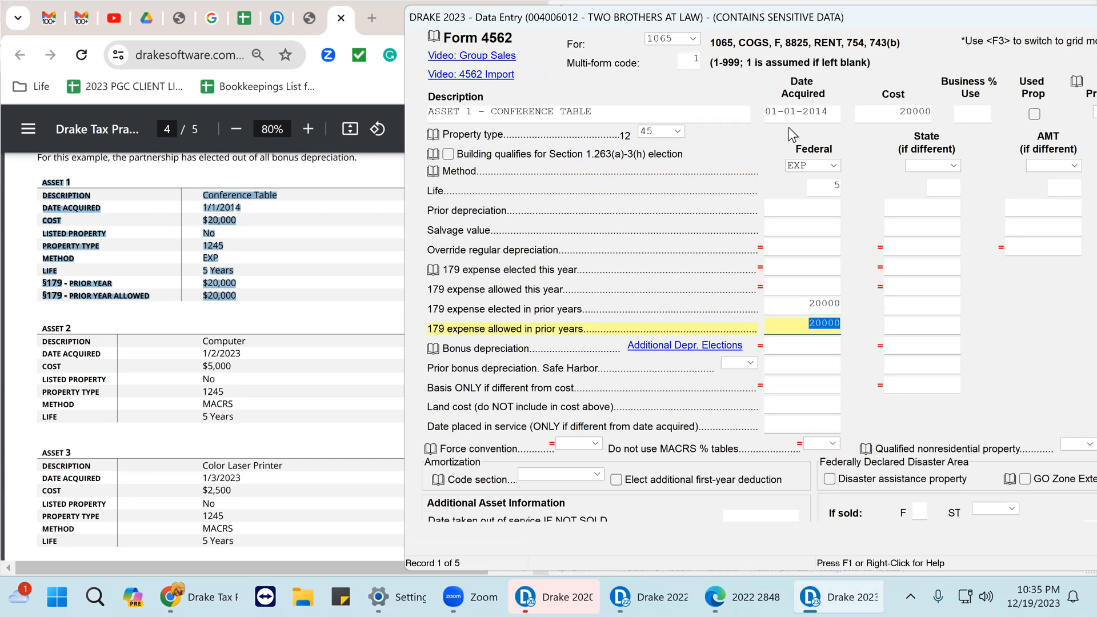
pyautogui.click(783, 305)
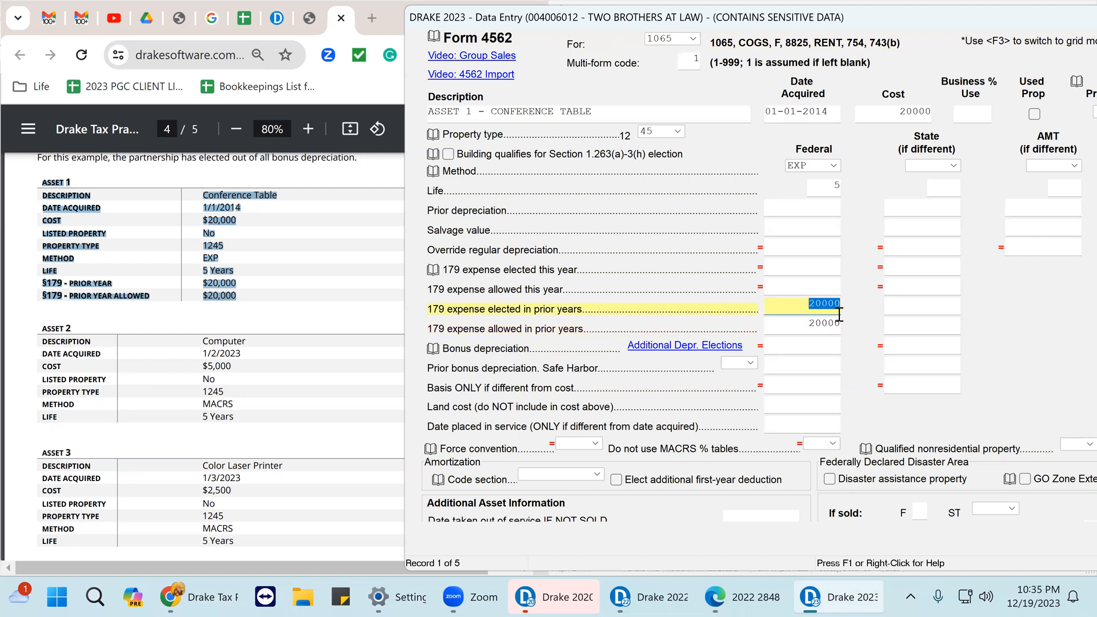
pyautogui.click(807, 323)
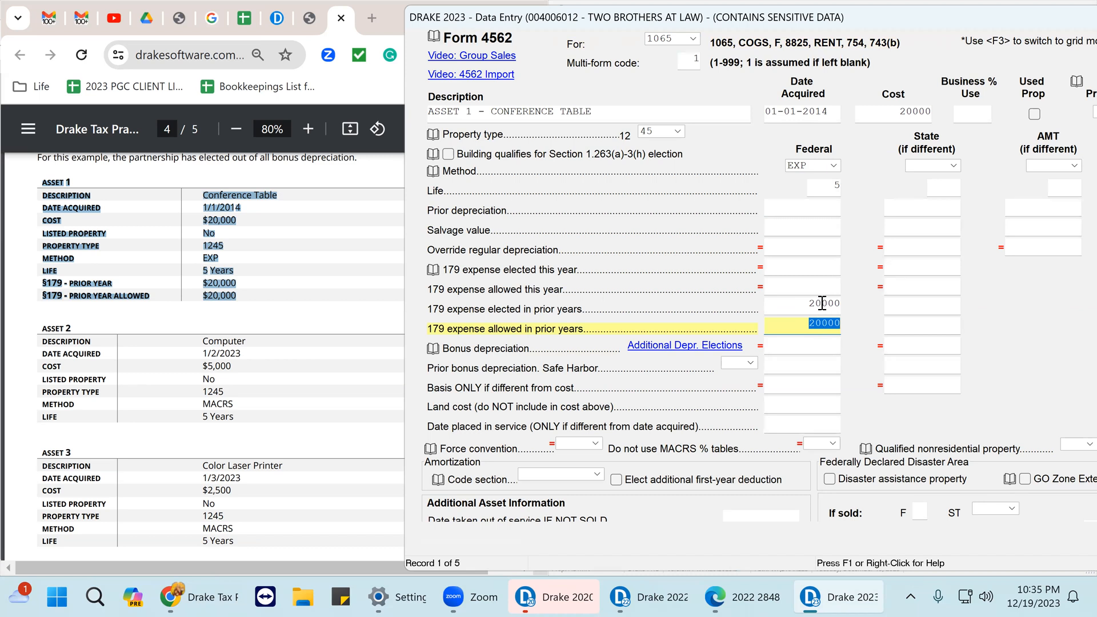
pyautogui.click(811, 209)
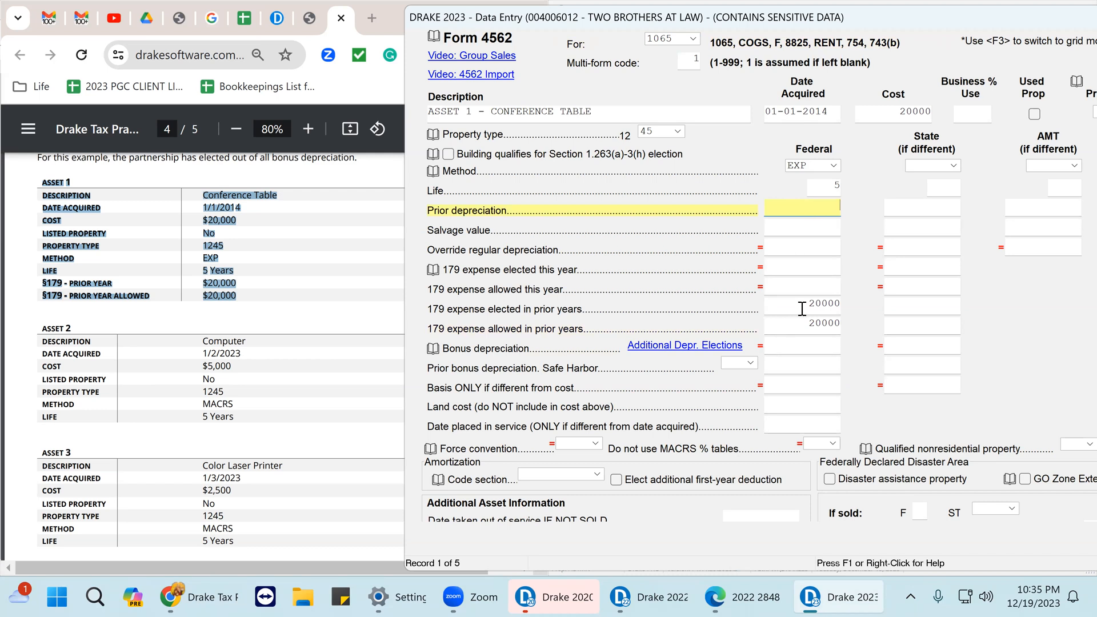
pyautogui.click(814, 303)
pyautogui.click(820, 212)
pyautogui.click(826, 304)
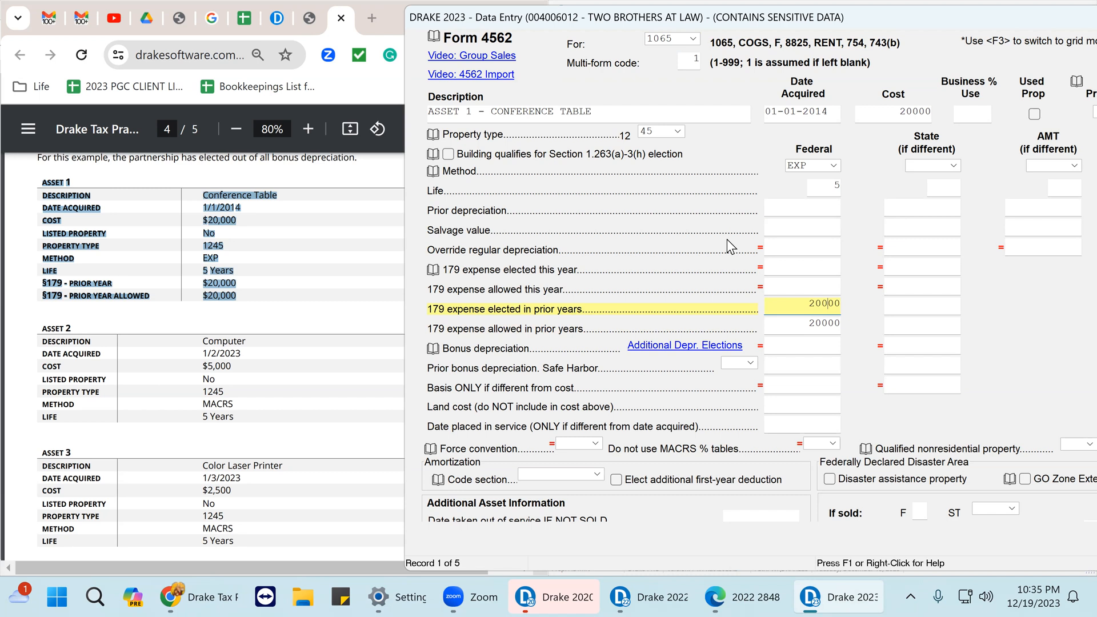
# Step: Advance to the Asset 2 computer record, bring its details into view in the PDF, and select property type 45 - Section 1245 property
pyautogui.scroll(-10, 727, 238)
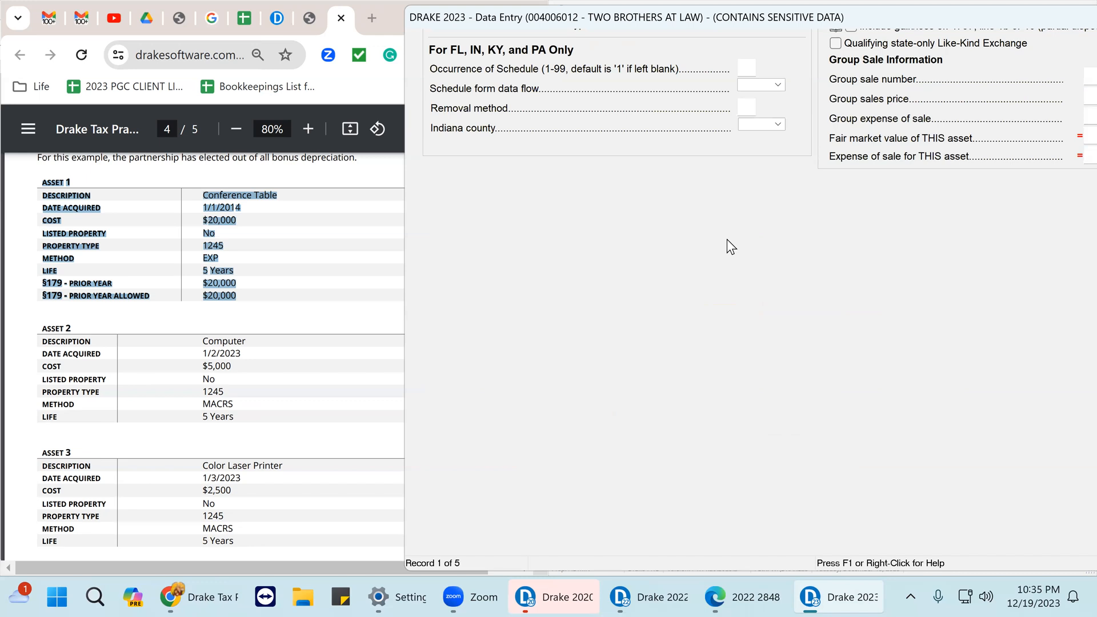
pyautogui.press('pagedown')
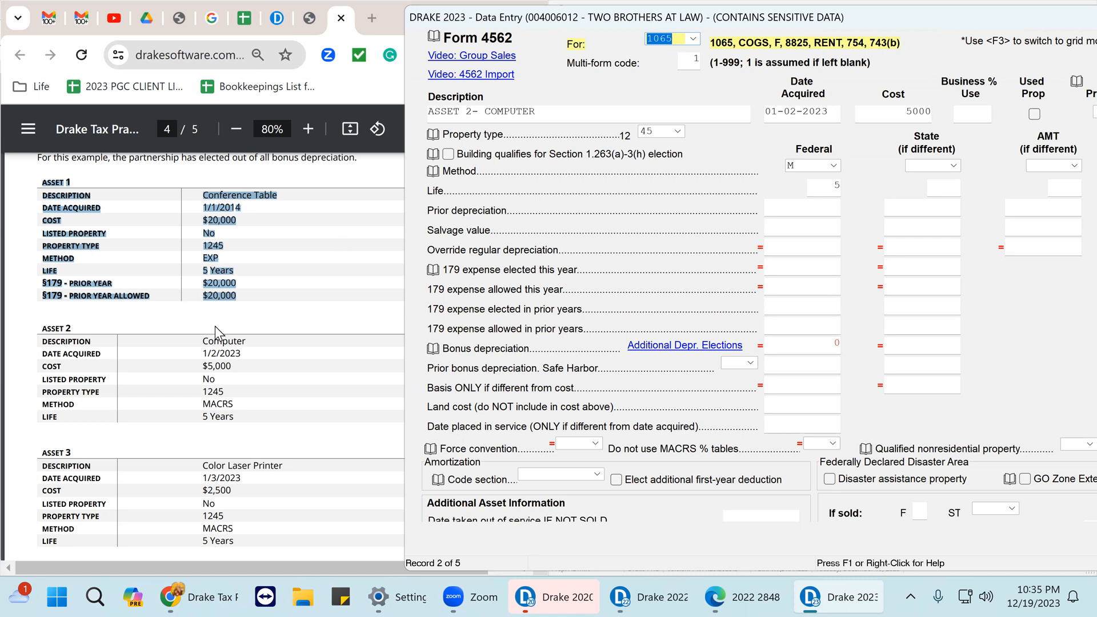
pyautogui.scroll(-2, 215, 326)
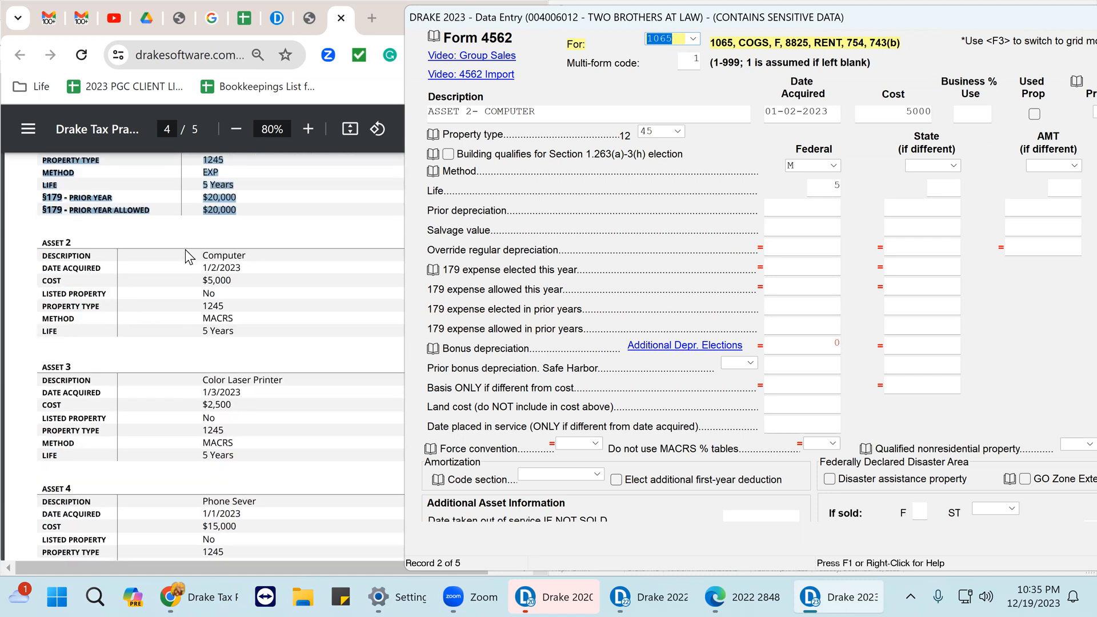
pyautogui.click(801, 349)
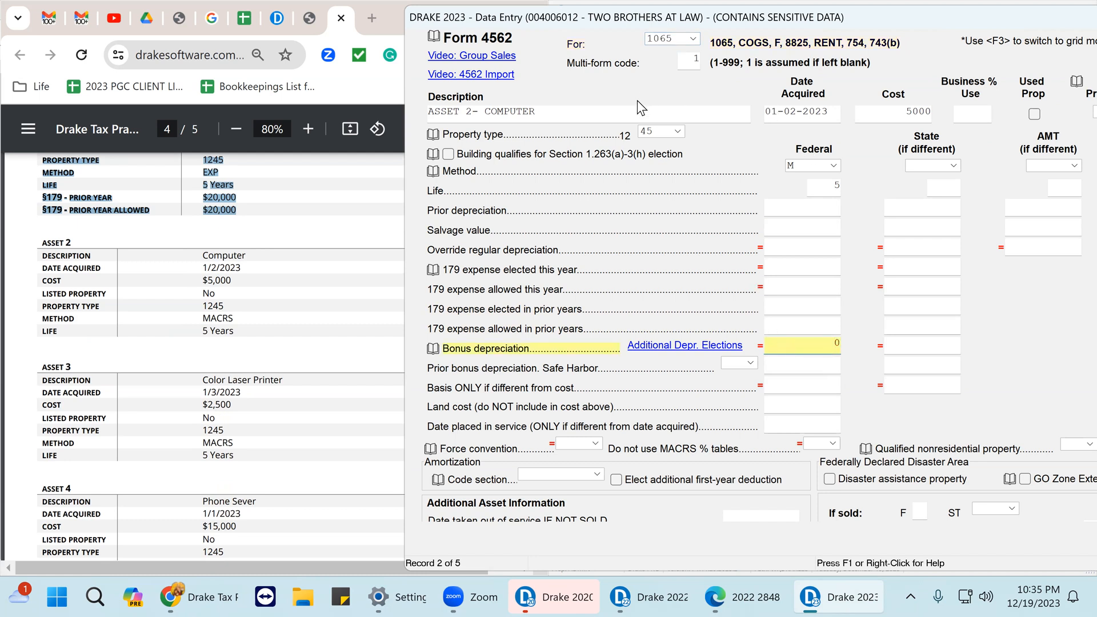
pyautogui.click(678, 132)
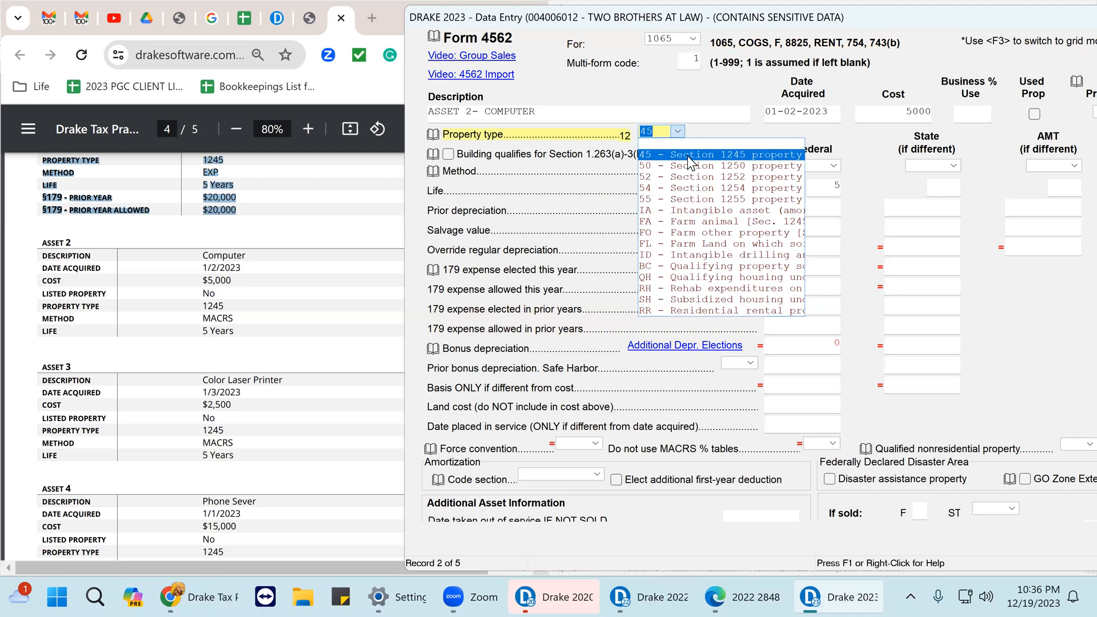
pyautogui.click(728, 158)
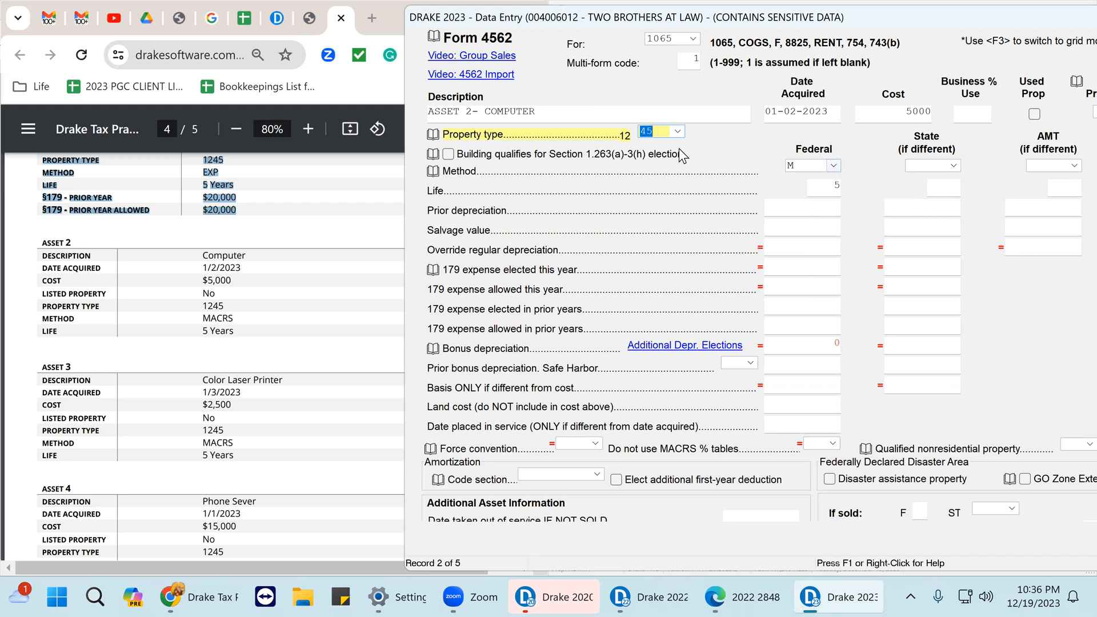
# Step: Check Asset 2's date acquired and cost, then select method M - MACRS (200DBHY) with a life of 5
pyautogui.click(829, 112)
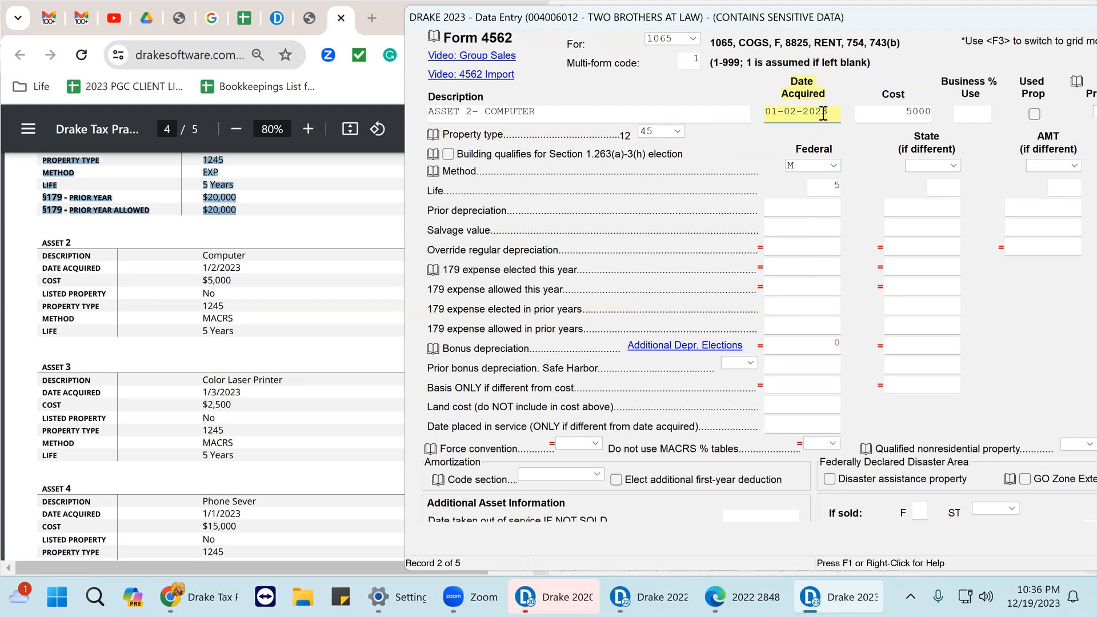
pyautogui.click(790, 112)
pyautogui.click(907, 114)
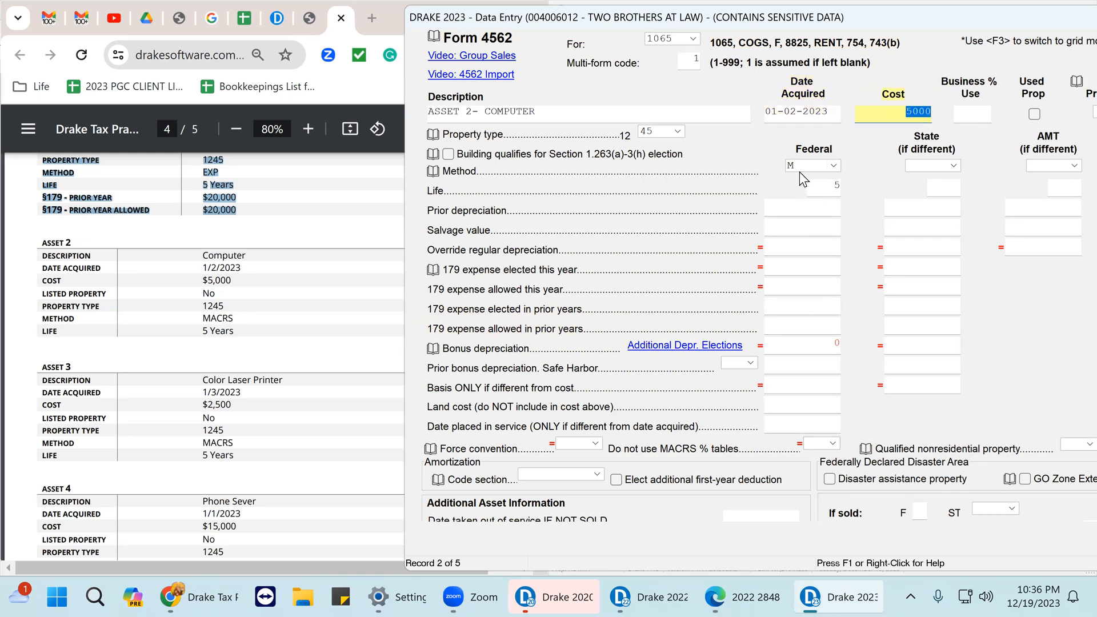
pyautogui.click(831, 165)
pyautogui.click(835, 165)
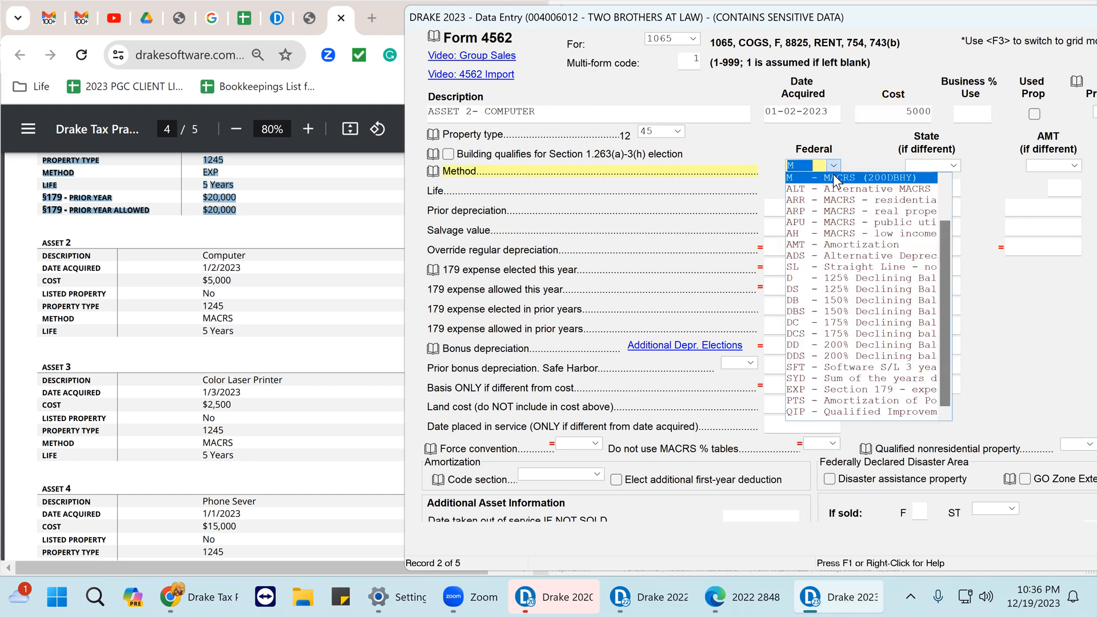
pyautogui.click(838, 176)
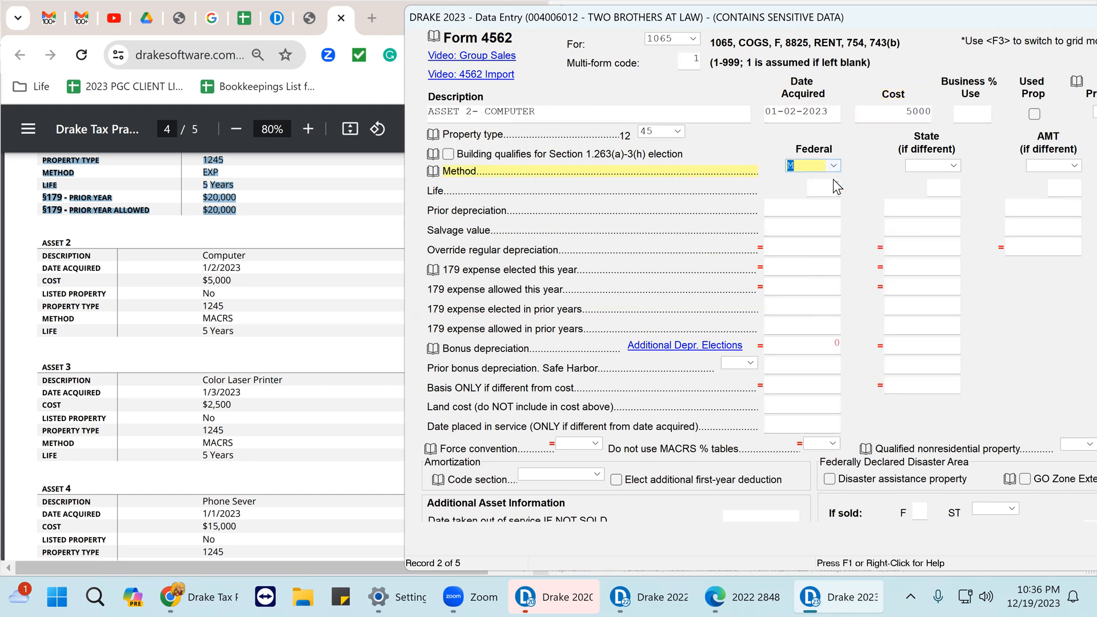
pyautogui.click(823, 189)
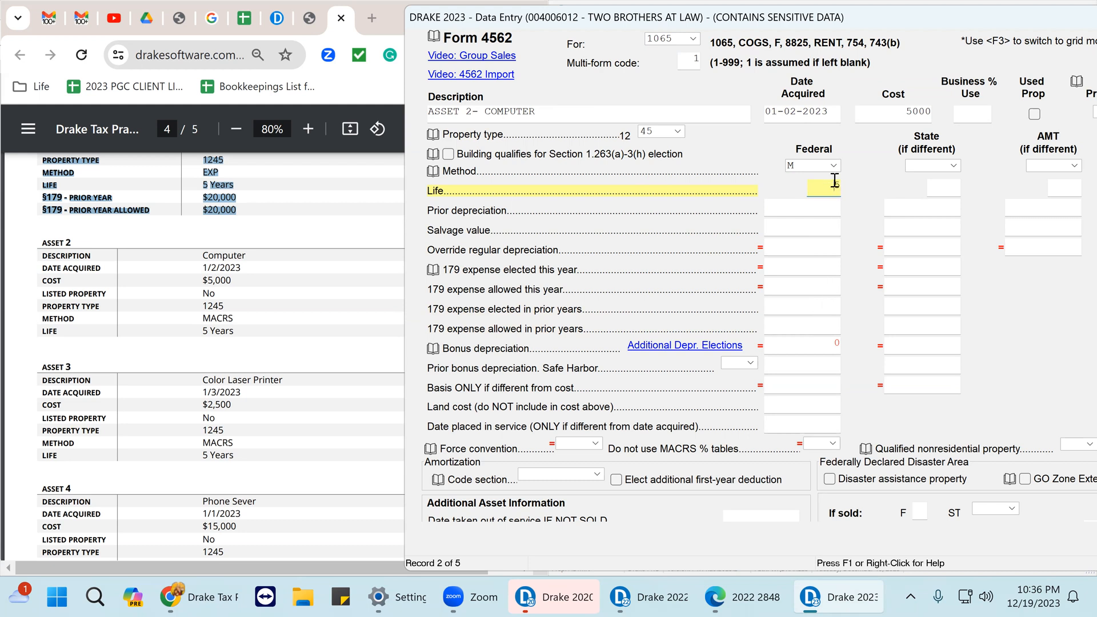
# Step: Clear the federal bonus depreciation override on the Asset 2 computer record
pyautogui.click(819, 347)
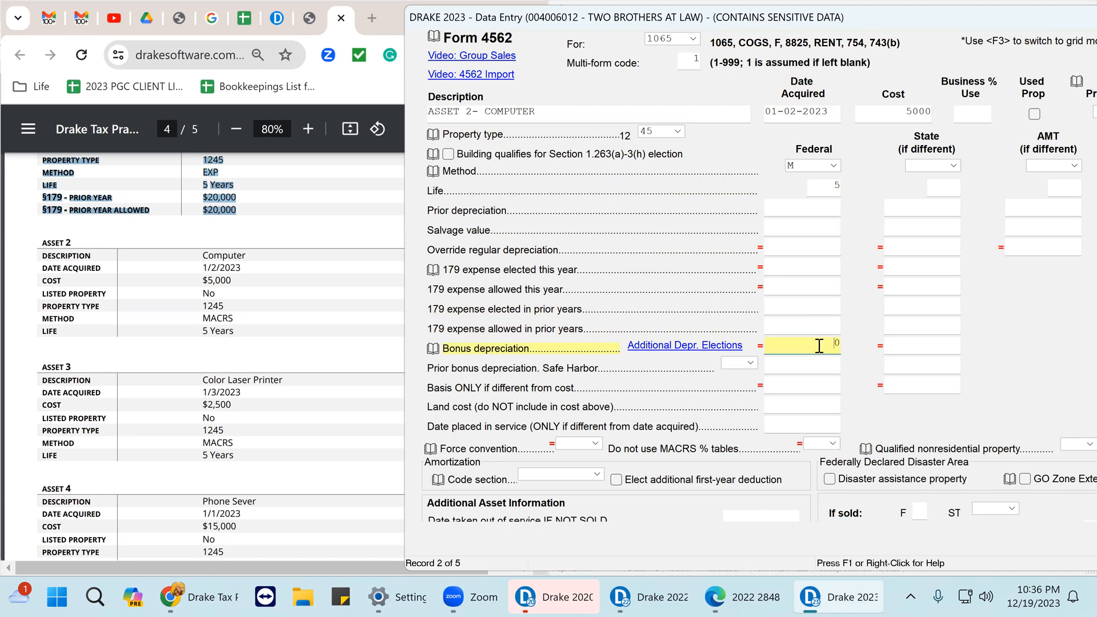
pyautogui.moveTo(819, 344); pyautogui.dragTo(916, 369)
pyautogui.press('BackSpace')
# Step: Advance to the Asset 3 color laser printer record and clear its federal bonus depreciation override
pyautogui.scroll(-10, 915, 372)
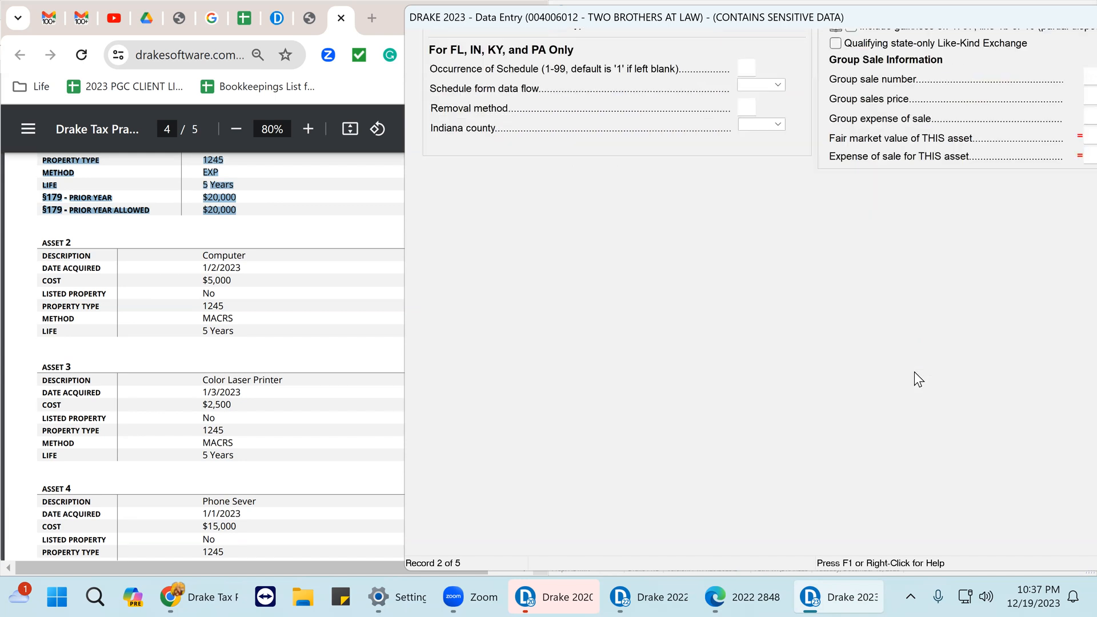
pyautogui.press('pagedown')
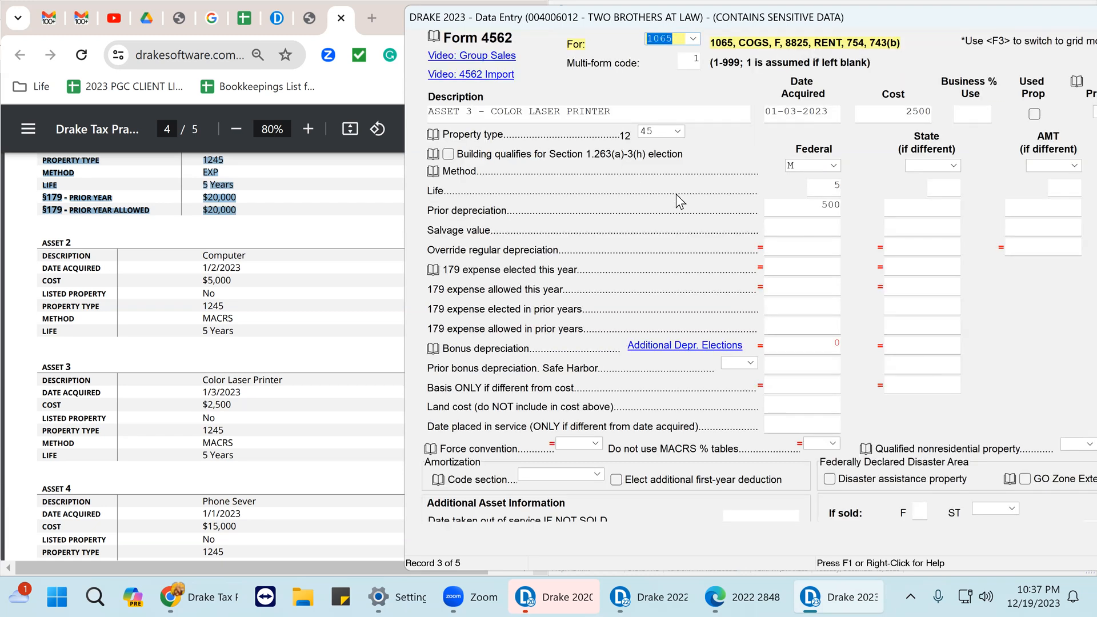
pyautogui.click(811, 342)
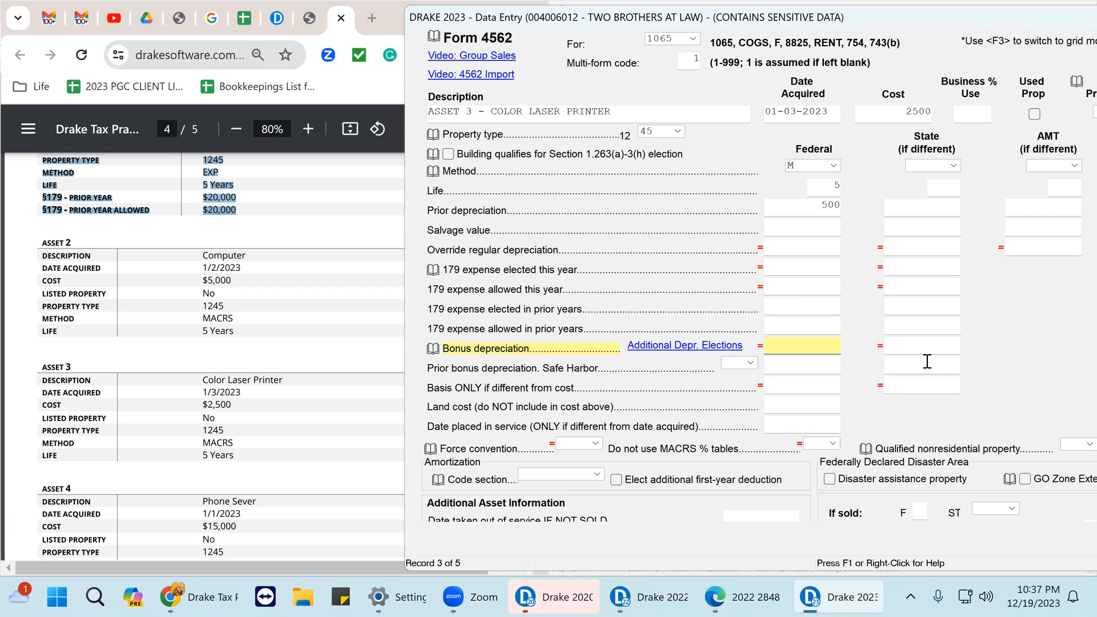
# Step: Advance to the Asset 4 record, check its cost, and clear its federal bonus depreciation override
pyautogui.press('pagedown')
pyautogui.press('pagedown')
pyautogui.press('pagedown')
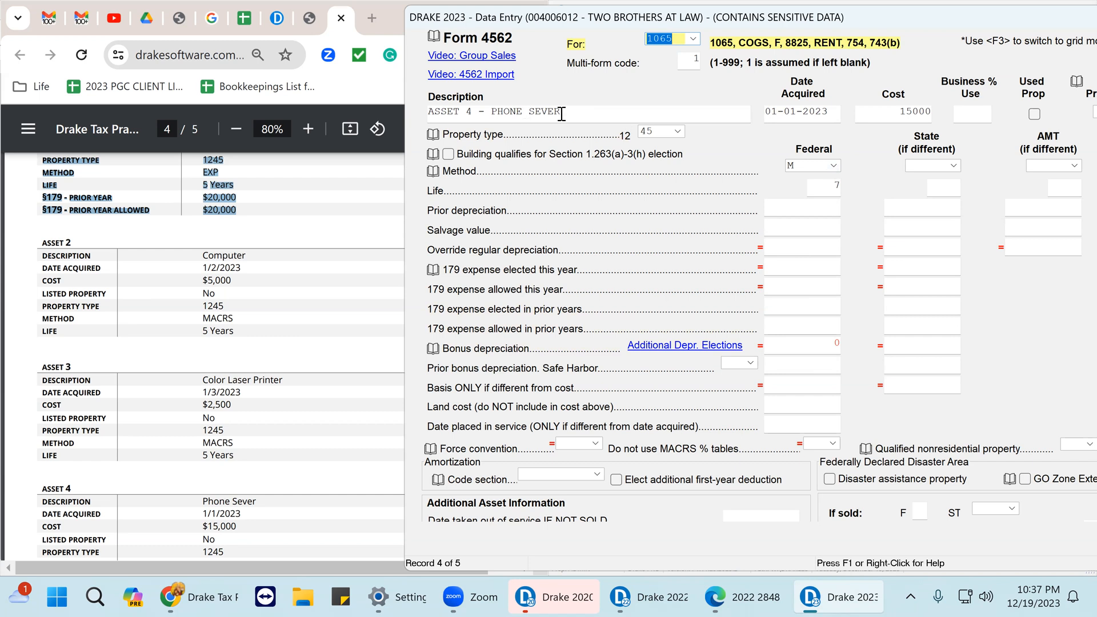
pyautogui.click(879, 113)
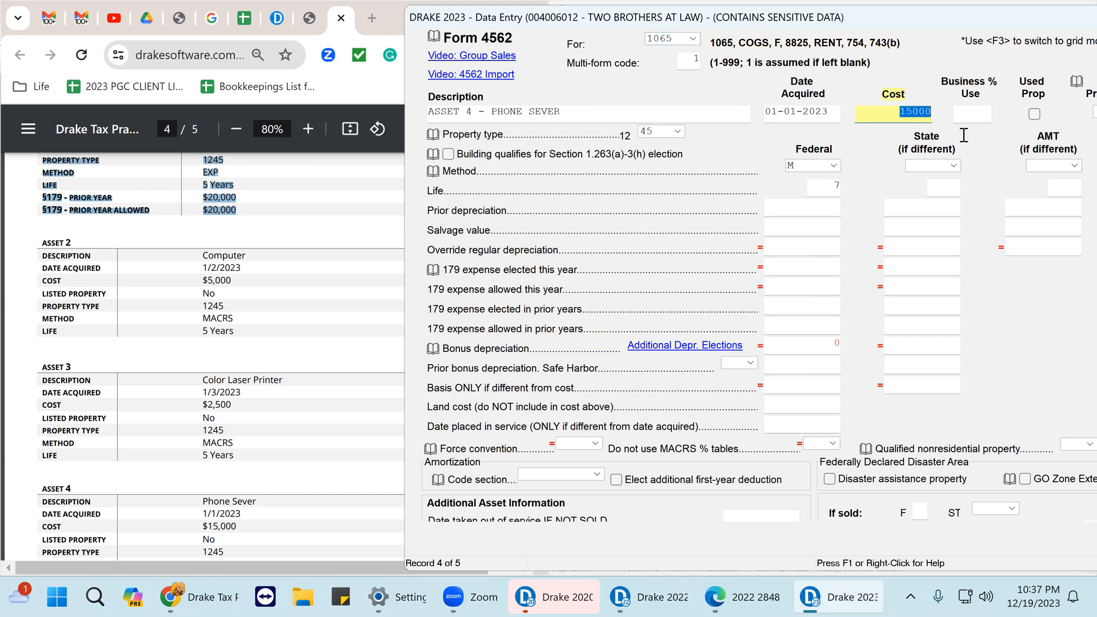
pyautogui.click(818, 345)
pyautogui.press('Delete')
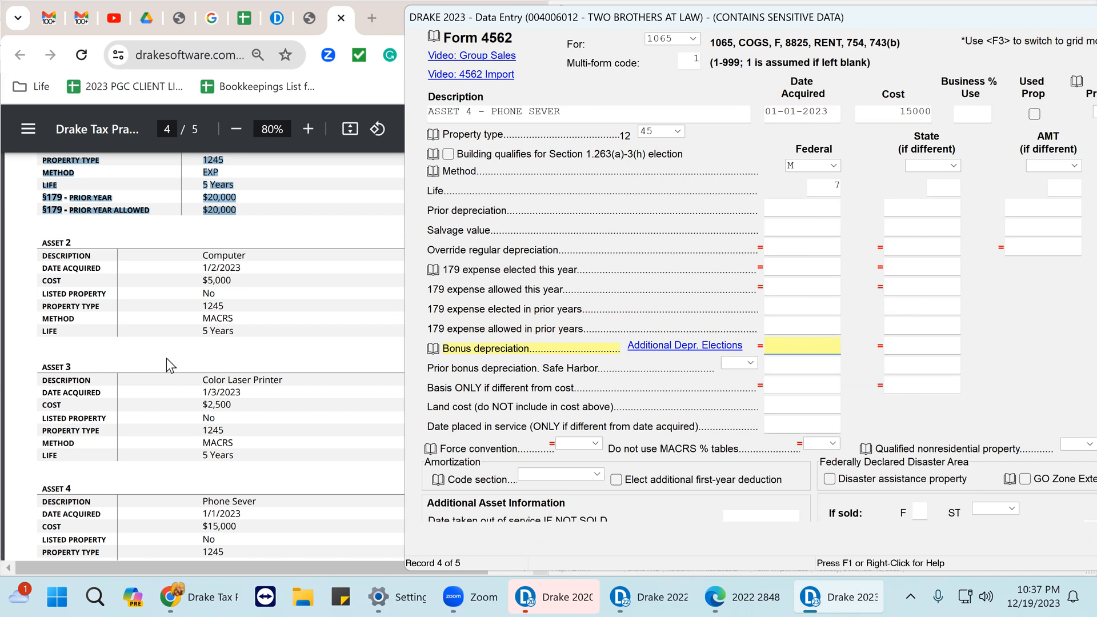
# Step: Compare Asset 4's life with the asset details in the PDF
pyautogui.scroll(-6, 166, 358)
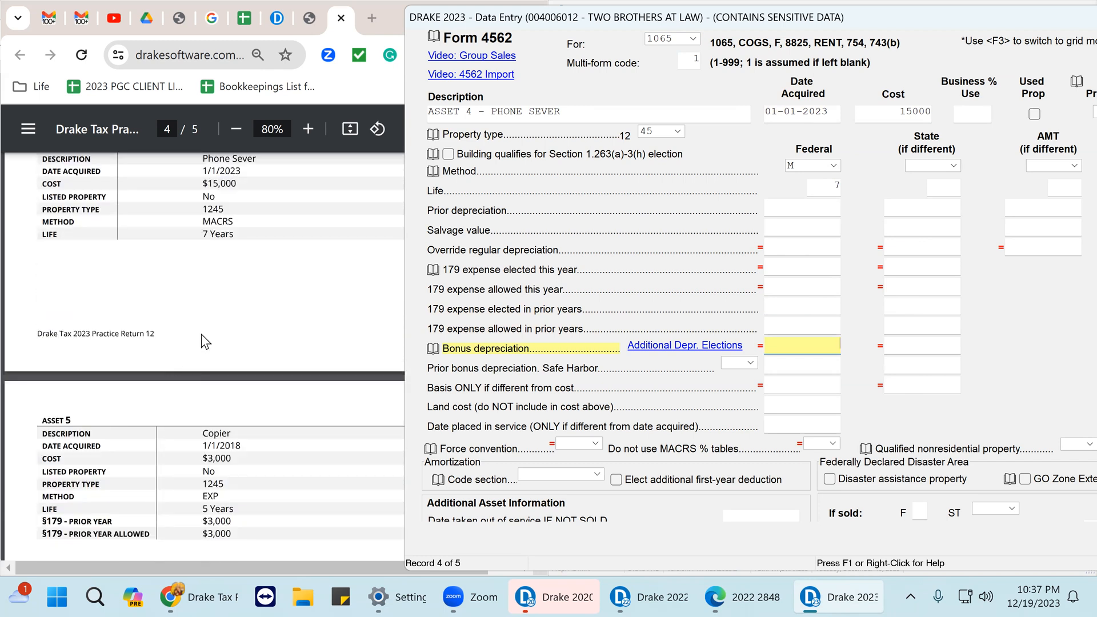
pyautogui.scroll(2, 202, 337)
pyautogui.click(830, 184)
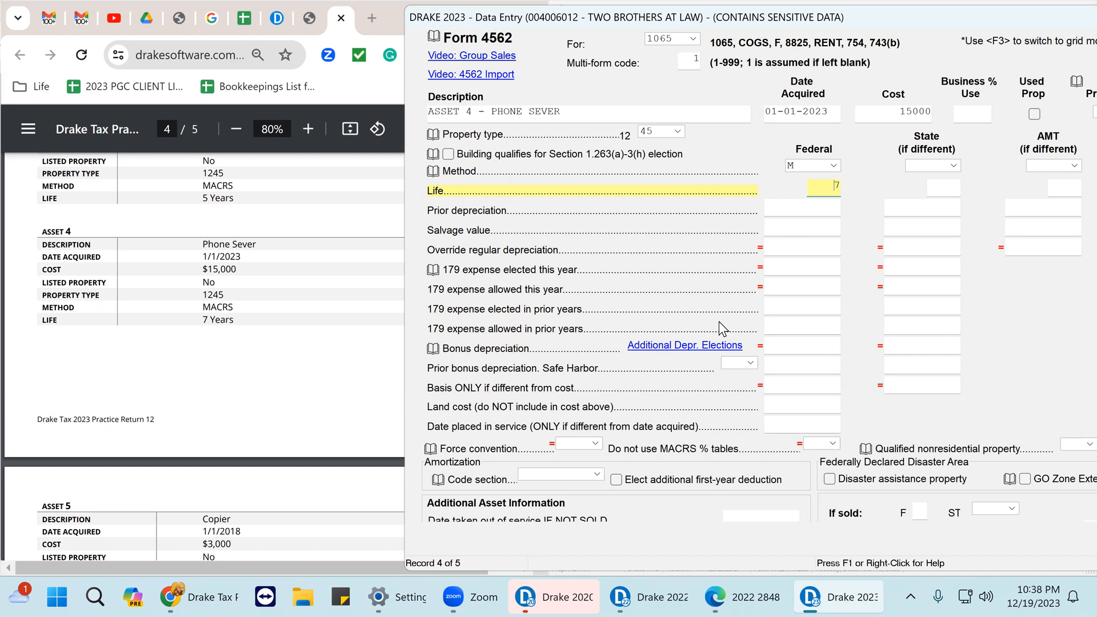
# Step: Advance to the Asset 5 copier record and check its date acquired, method and cost
pyautogui.press('pagedown')
pyautogui.press('pagedown')
pyautogui.press('pagedown')
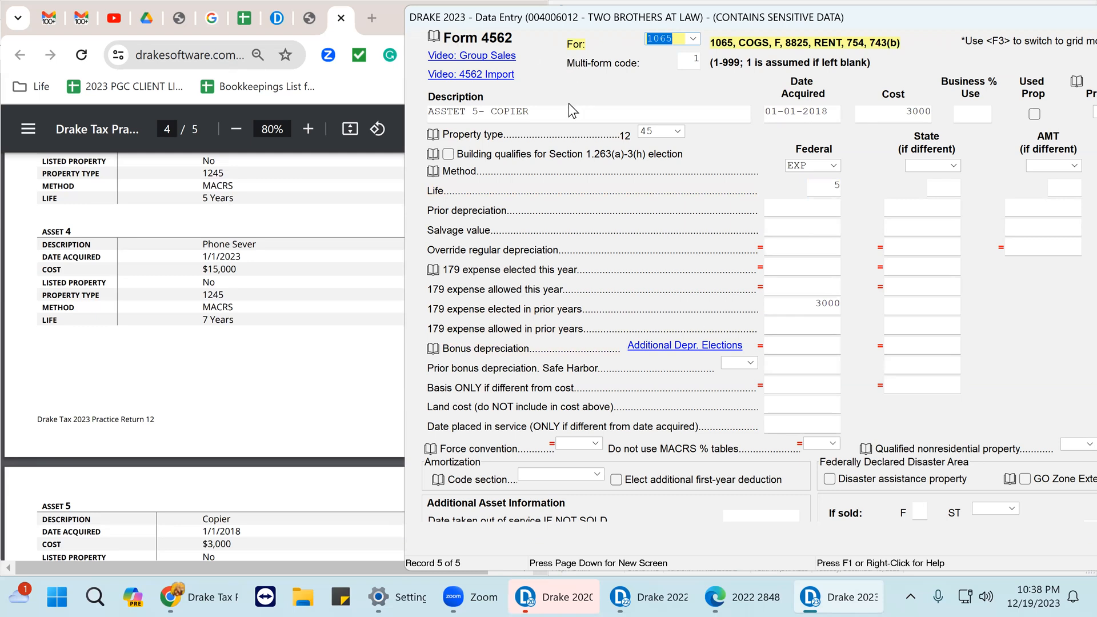
pyautogui.click(835, 115)
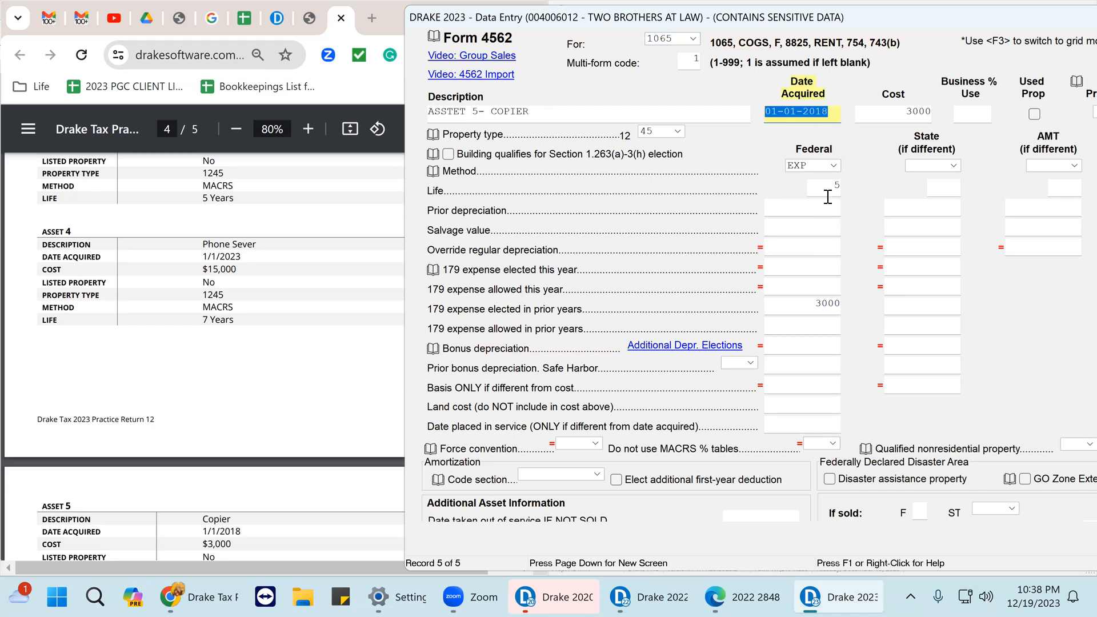
pyautogui.click(799, 165)
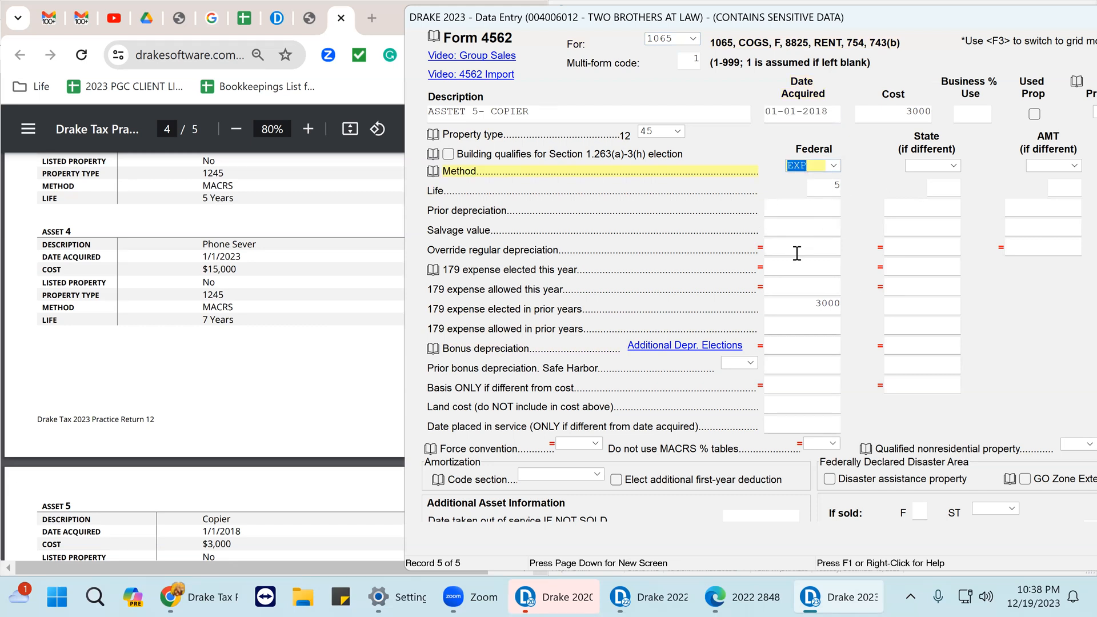
pyautogui.click(904, 119)
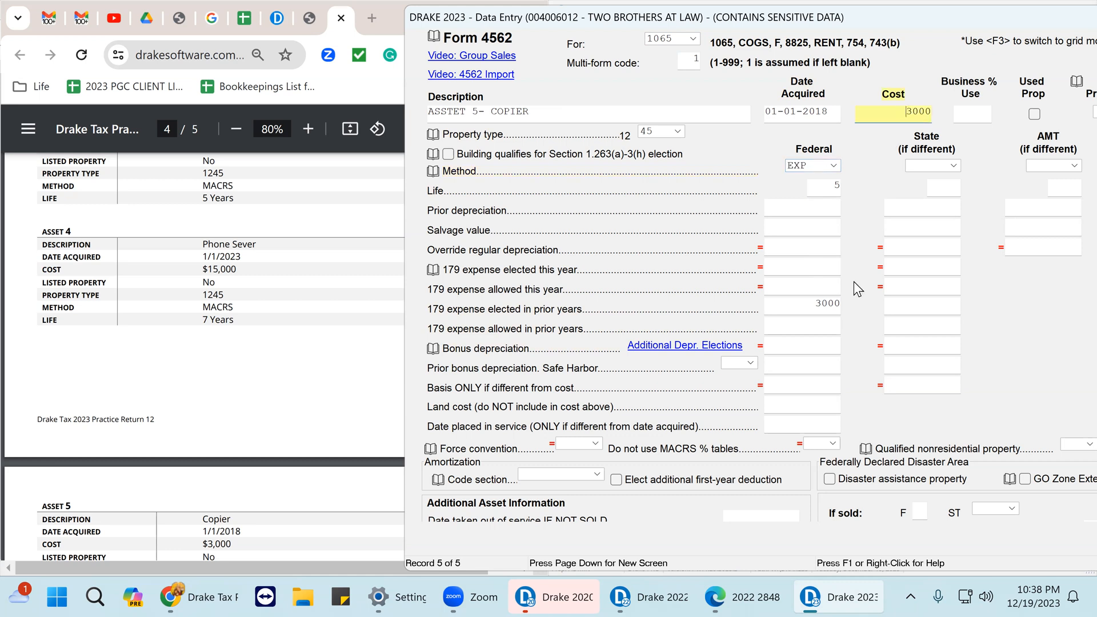
# Step: Enter 3000 as the federal 179 expense allowed in prior years for the Asset 5 copier
pyautogui.click(808, 318)
pyautogui.write('3000')
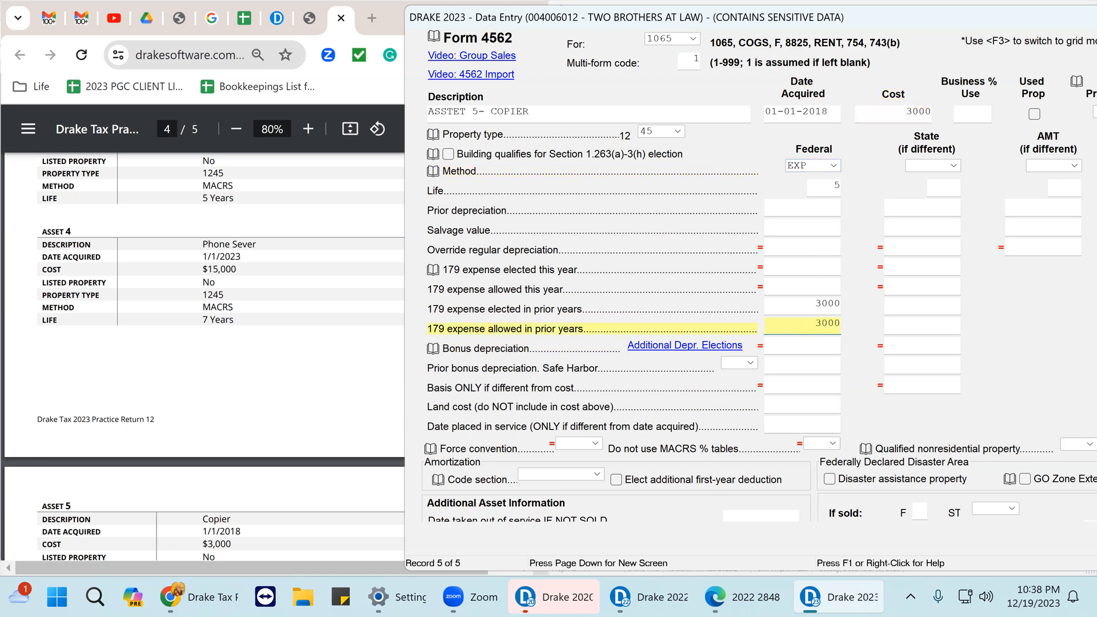
pyautogui.press('Tab')
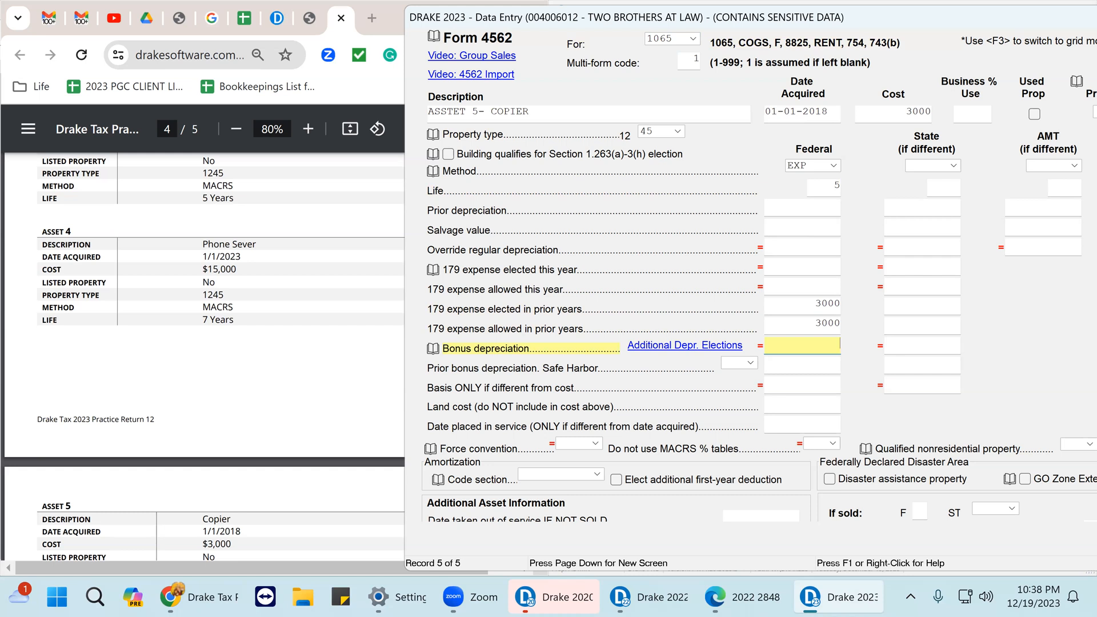
# Step: Compare the Asset 5 copier record with the Asset 5 details in the PDF
pyautogui.scroll(-10, 199, 299)
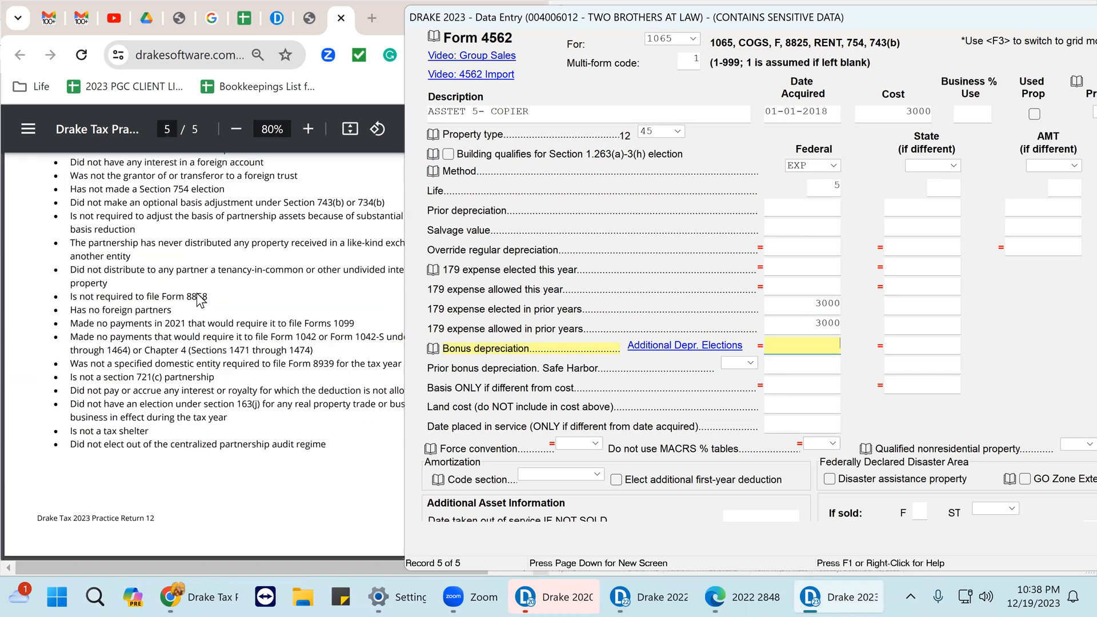
pyautogui.scroll(4, 200, 295)
pyautogui.scroll(1, 201, 292)
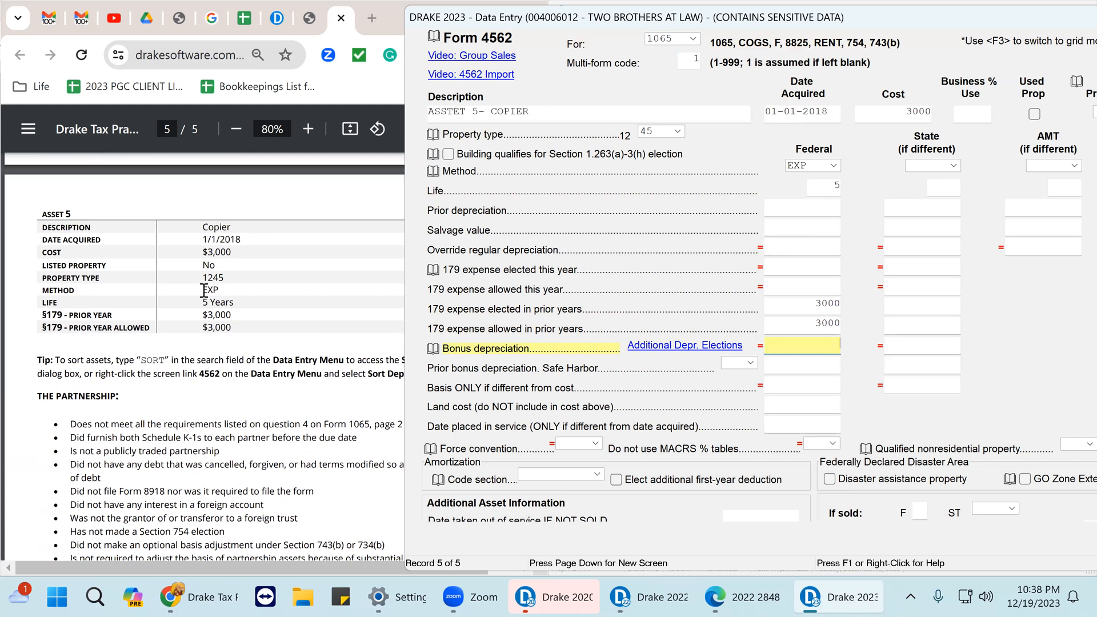
# Step: Close the Form 4562 record and calculate the return for viewing, dismissing the error report
pyautogui.moveTo(971, 18); pyautogui.dragTo(777, 55)
pyautogui.click(1034, 51)
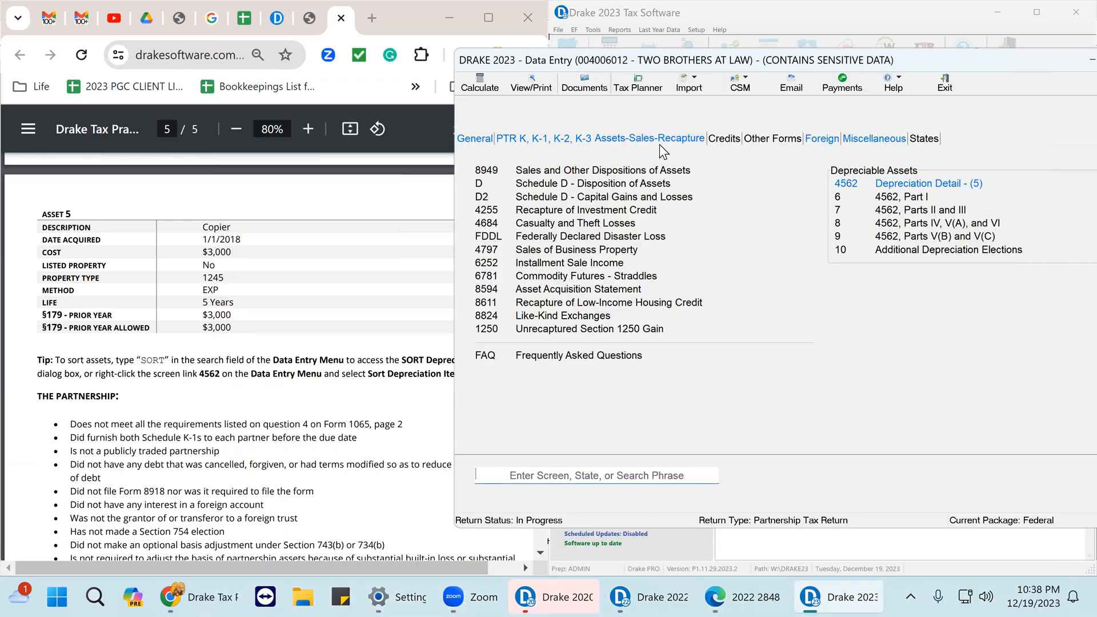
pyautogui.click(532, 86)
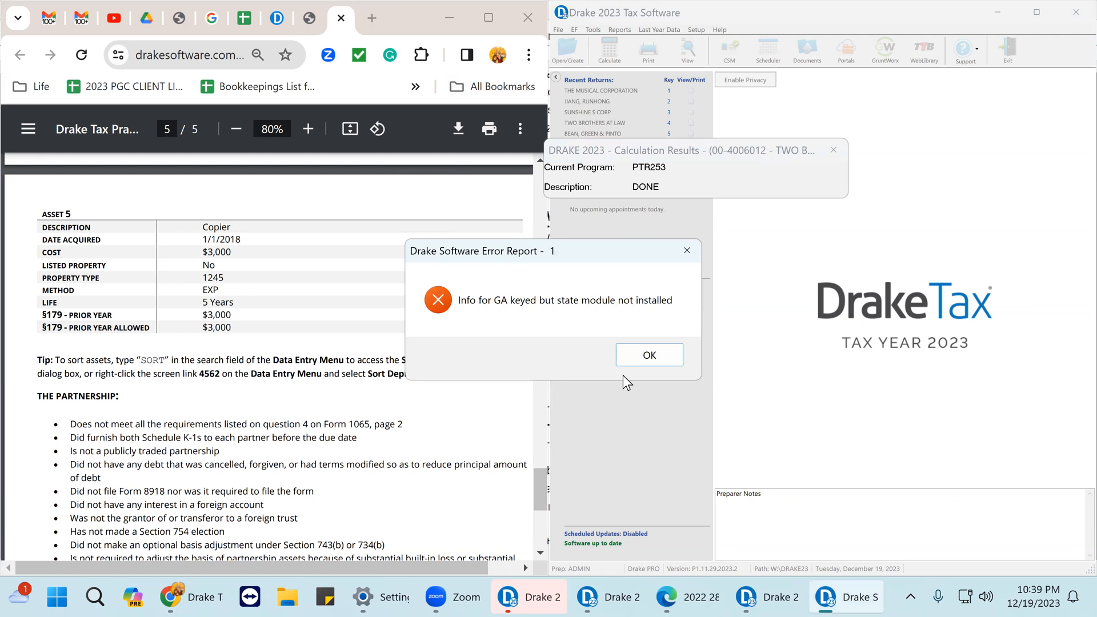
pyautogui.click(652, 360)
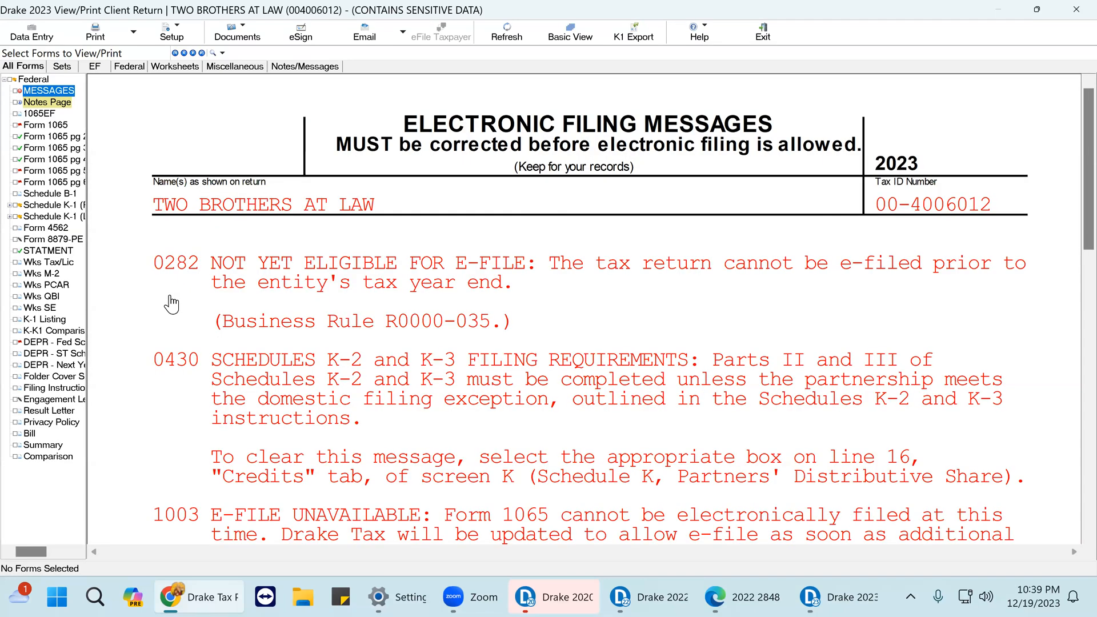
# Step: Review pages 5 and 6 of Form 1065 and open the federal depreciation schedule
pyautogui.click(61, 172)
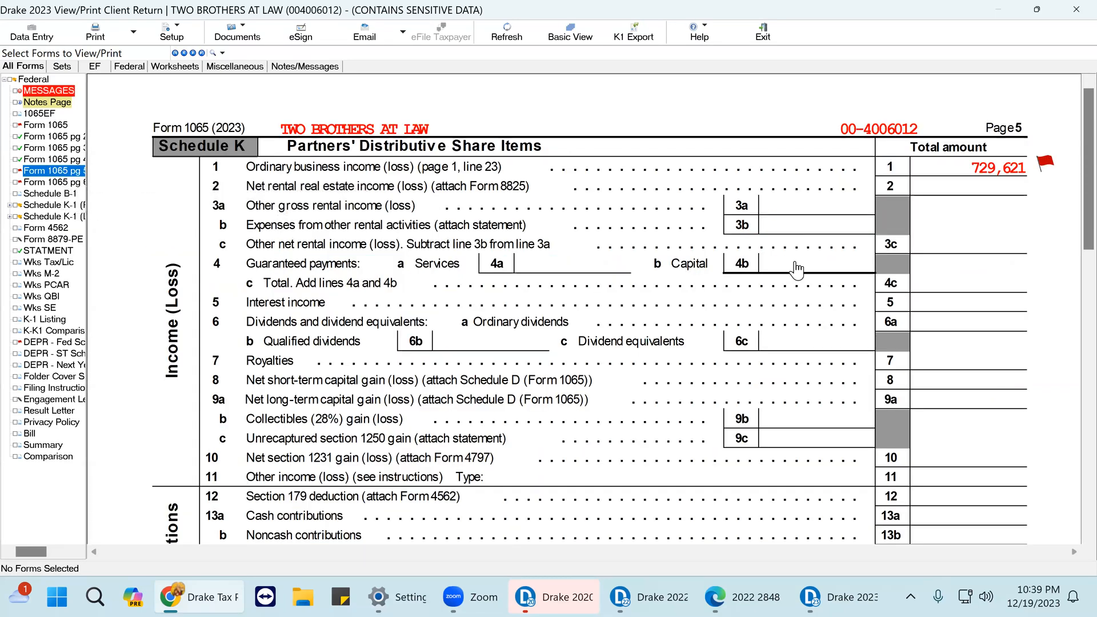
pyautogui.click(66, 182)
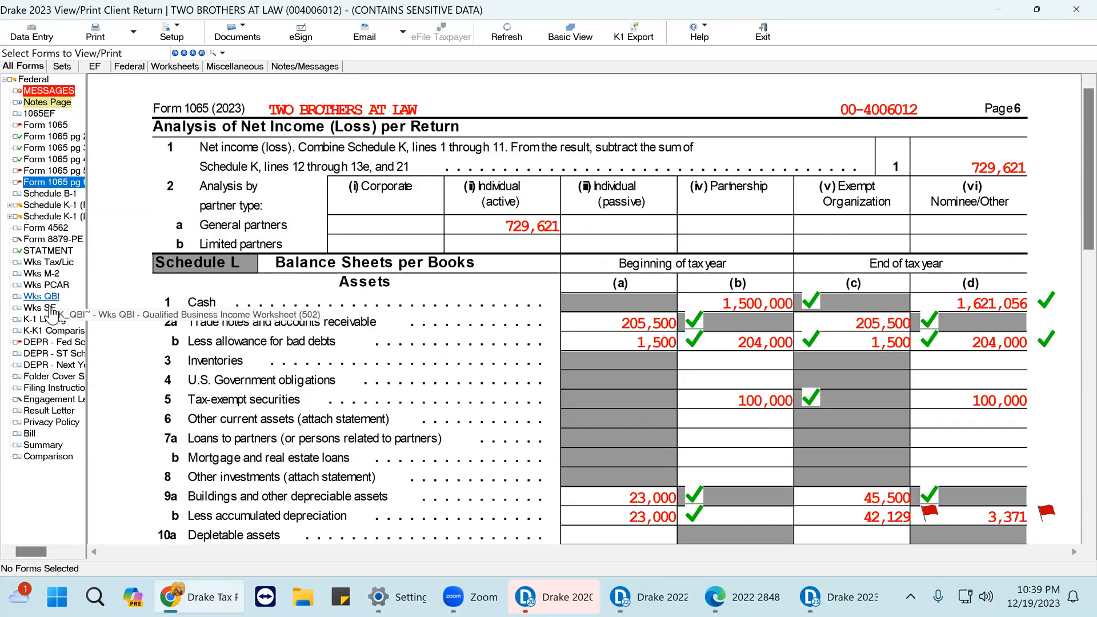
pyautogui.click(59, 344)
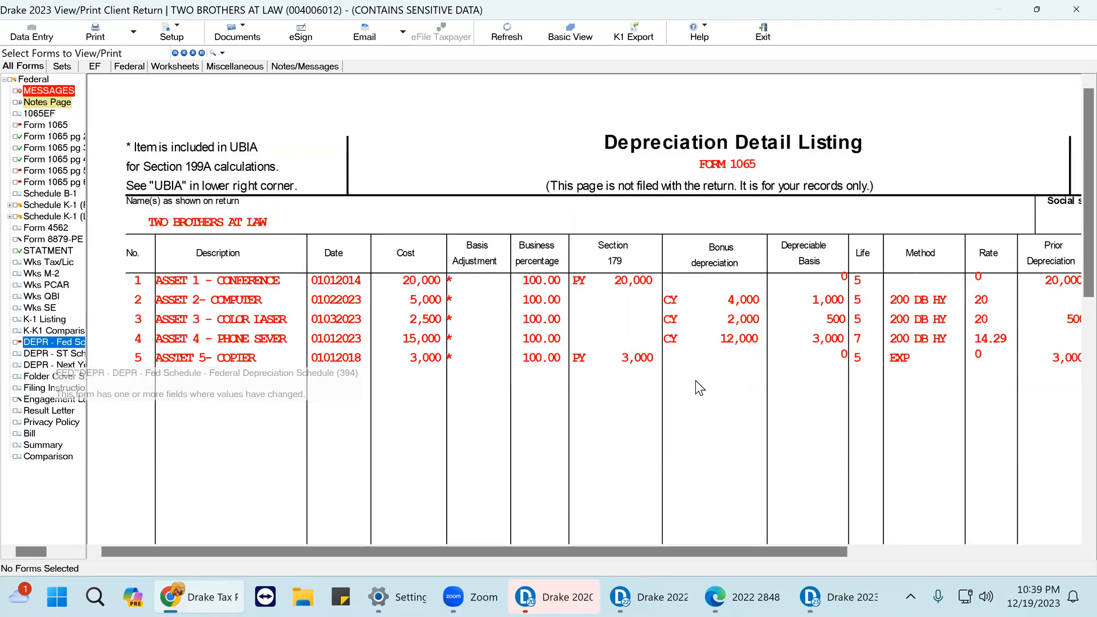
# Step: Mark the bonus depreciation amounts of Assets 2, 3 and 4 as verified in the Depreciation Detail Listing
pyautogui.click(765, 303)
pyautogui.click(763, 321)
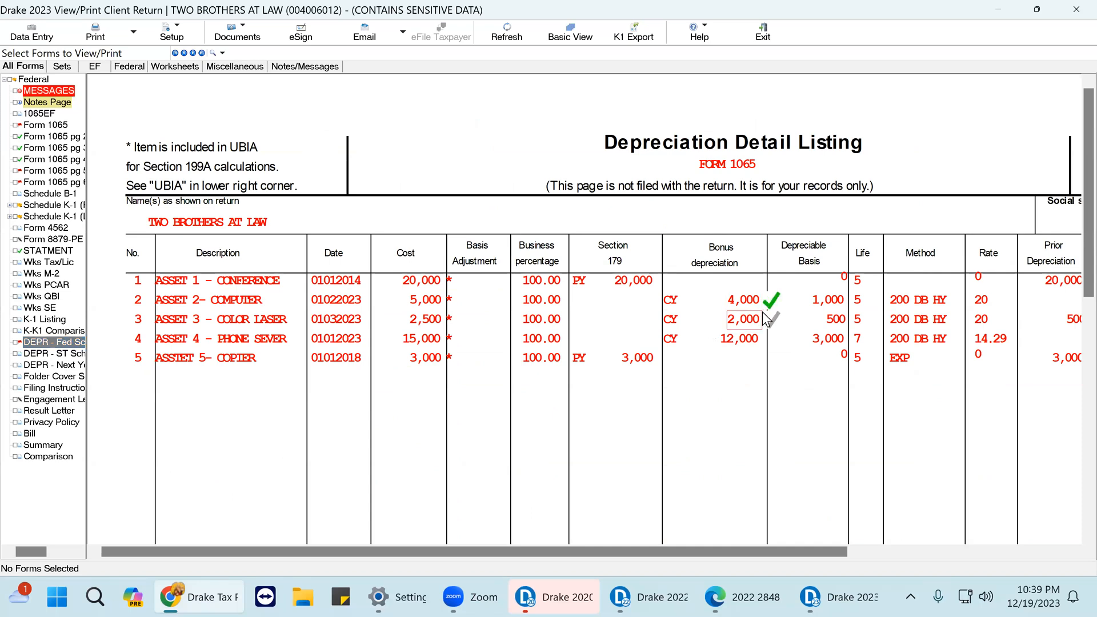
pyautogui.click(760, 340)
# Step: Mark Asset 2's current depreciation and the costs of Assets 3 and 4 as verified, and check the listing's totals
pyautogui.moveTo(835, 555); pyautogui.dragTo(941, 554)
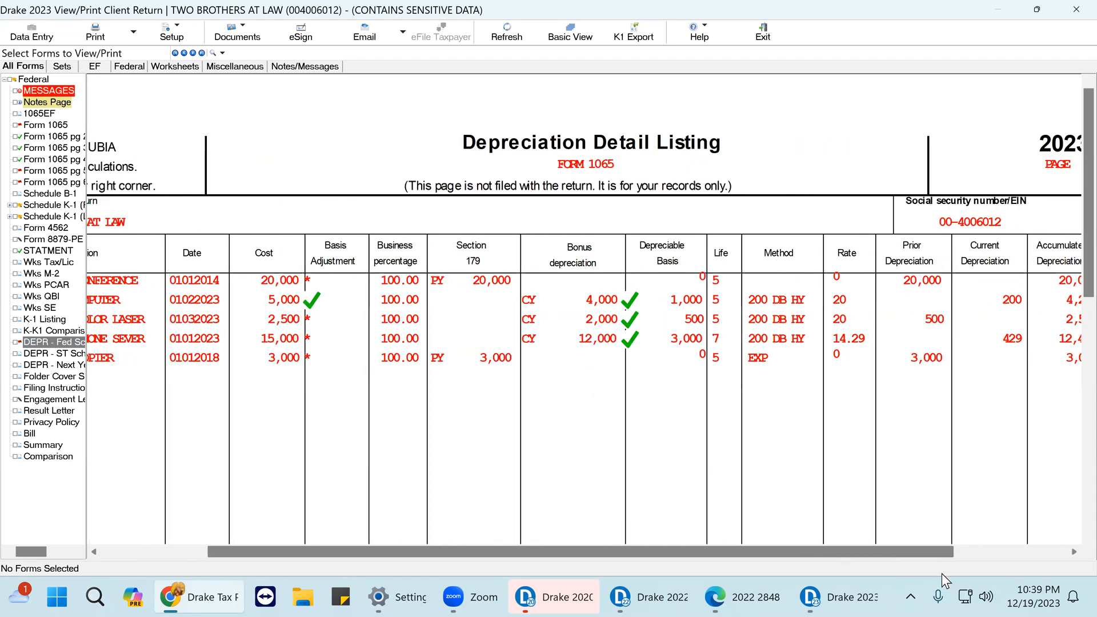
pyautogui.click(1032, 300)
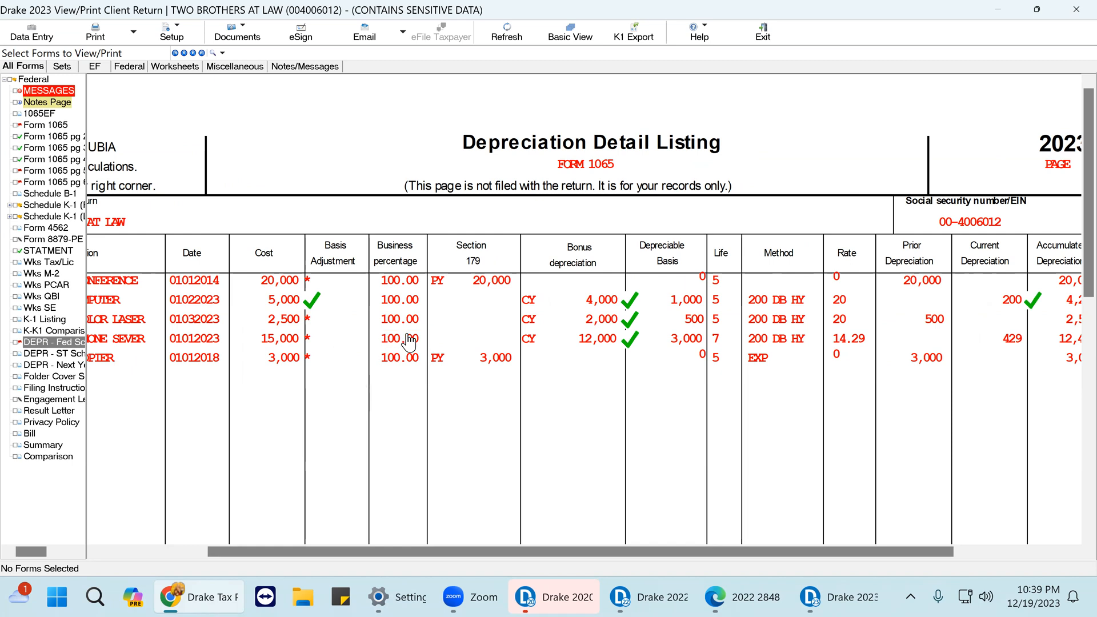
pyautogui.click(299, 320)
pyautogui.click(268, 343)
pyautogui.scroll(-10, 649, 345)
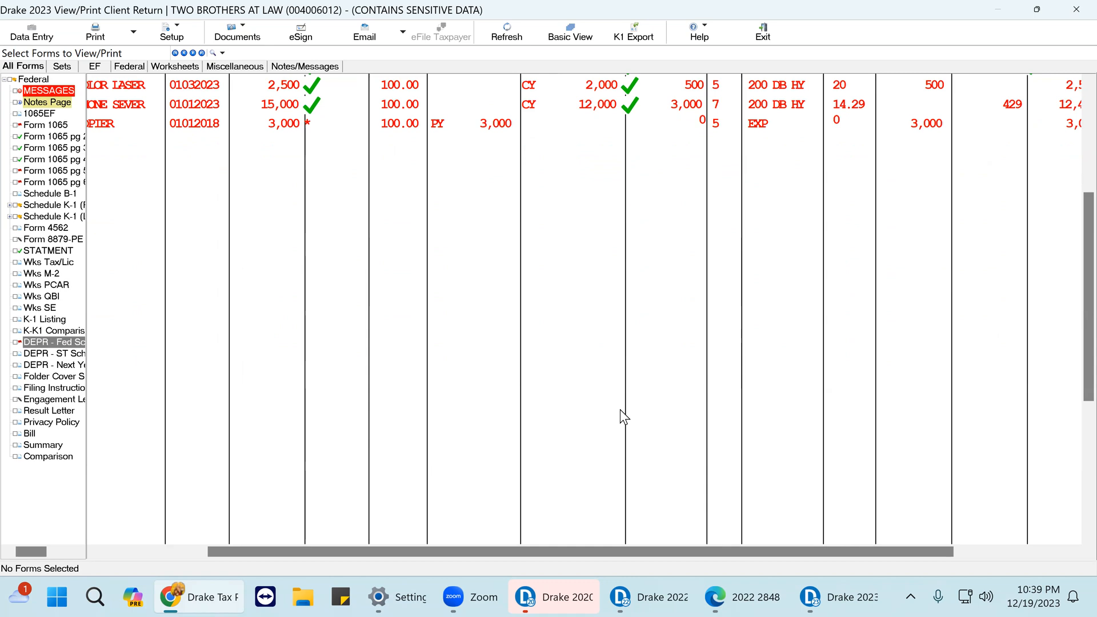
pyautogui.scroll(-3, 627, 446)
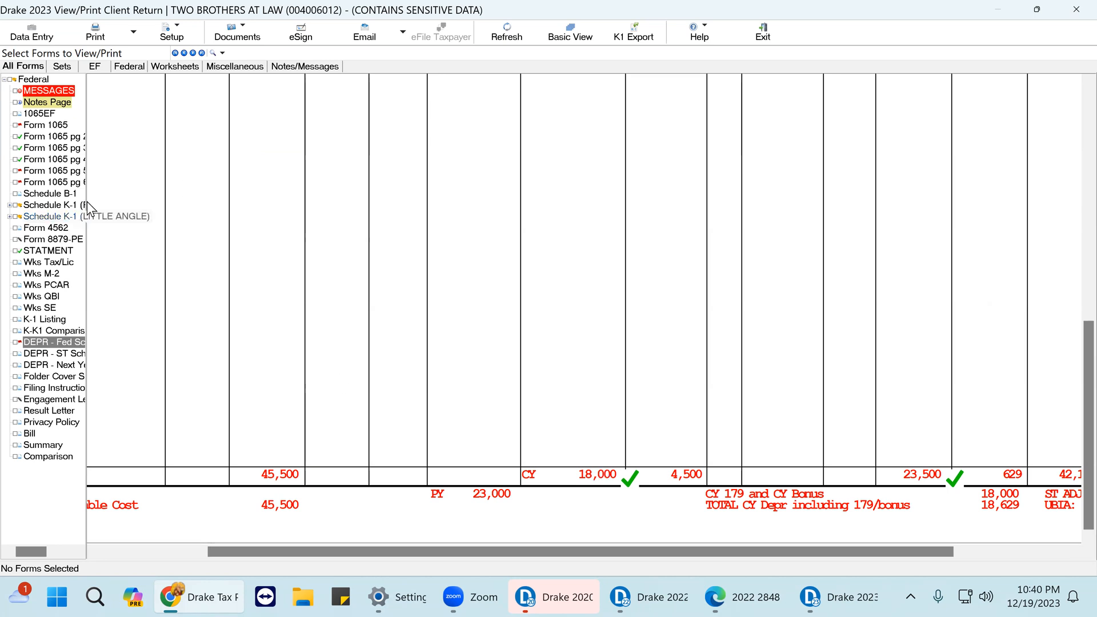
# Step: Mark the end-of-year accumulated depreciation and net amount on Schedule L line 9b of Form 1065 page 6 as verified
pyautogui.click(66, 172)
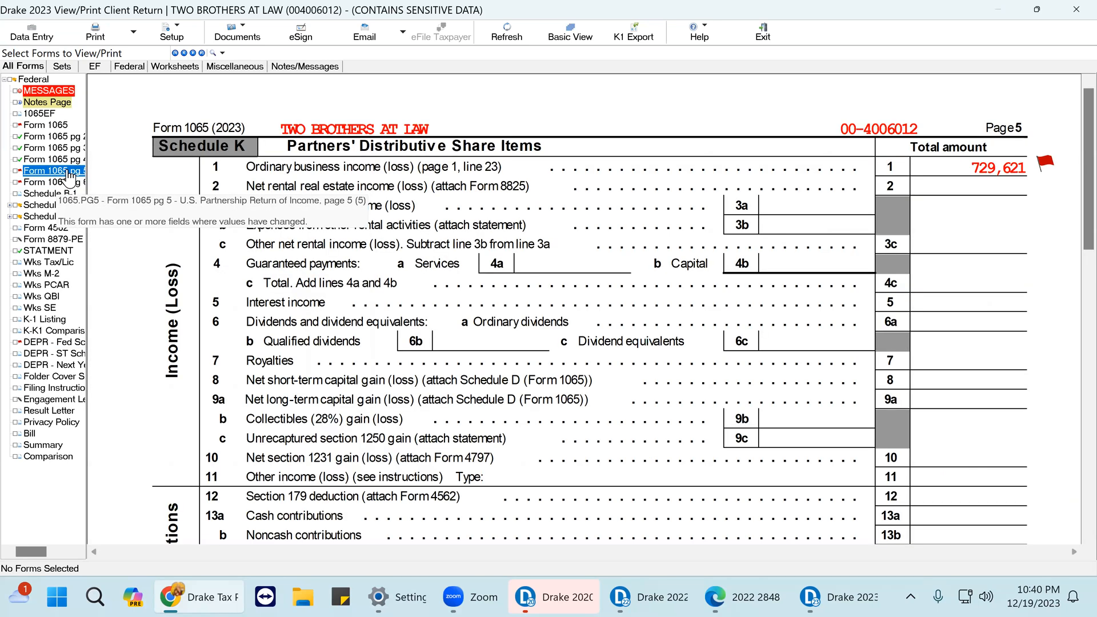
pyautogui.click(69, 182)
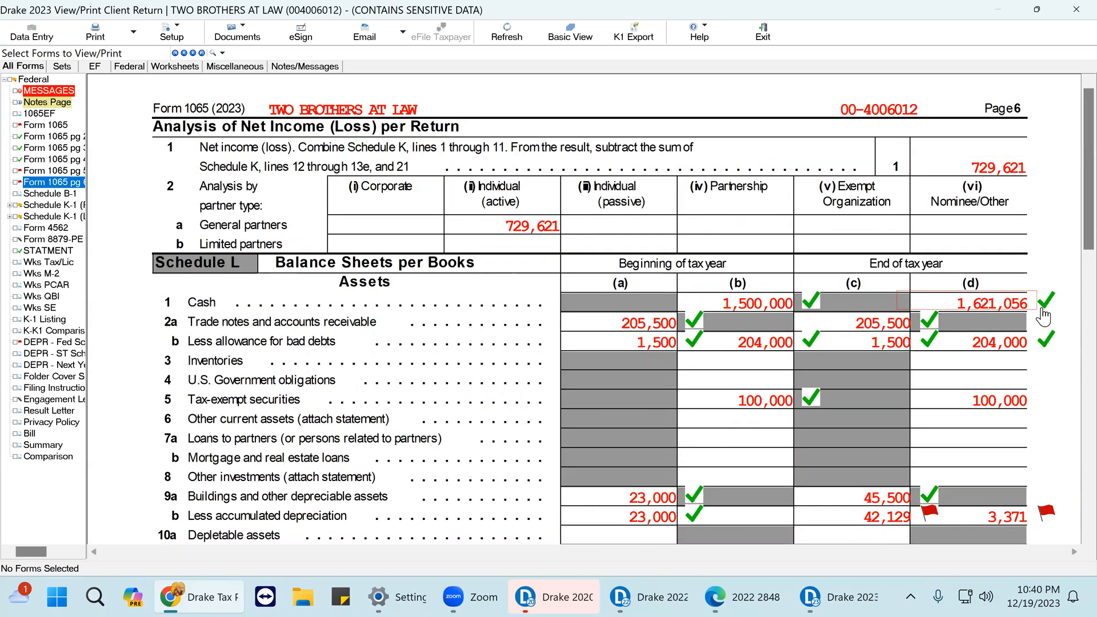
pyautogui.scroll(-3, 971, 309)
pyautogui.click(923, 380)
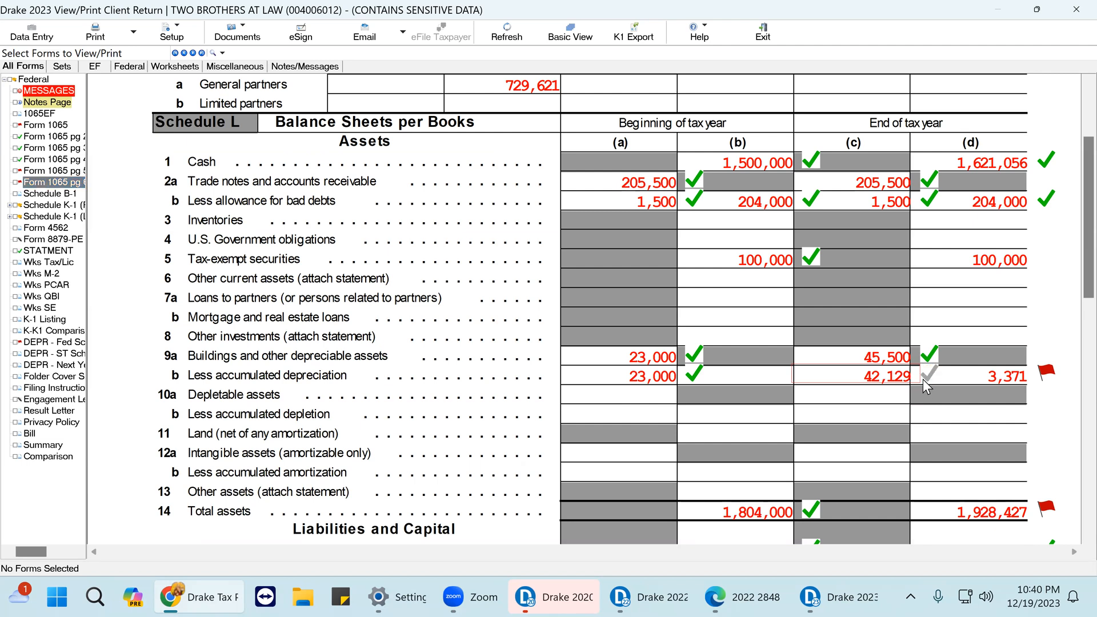
pyautogui.click(1045, 376)
pyautogui.scroll(-5, 1046, 385)
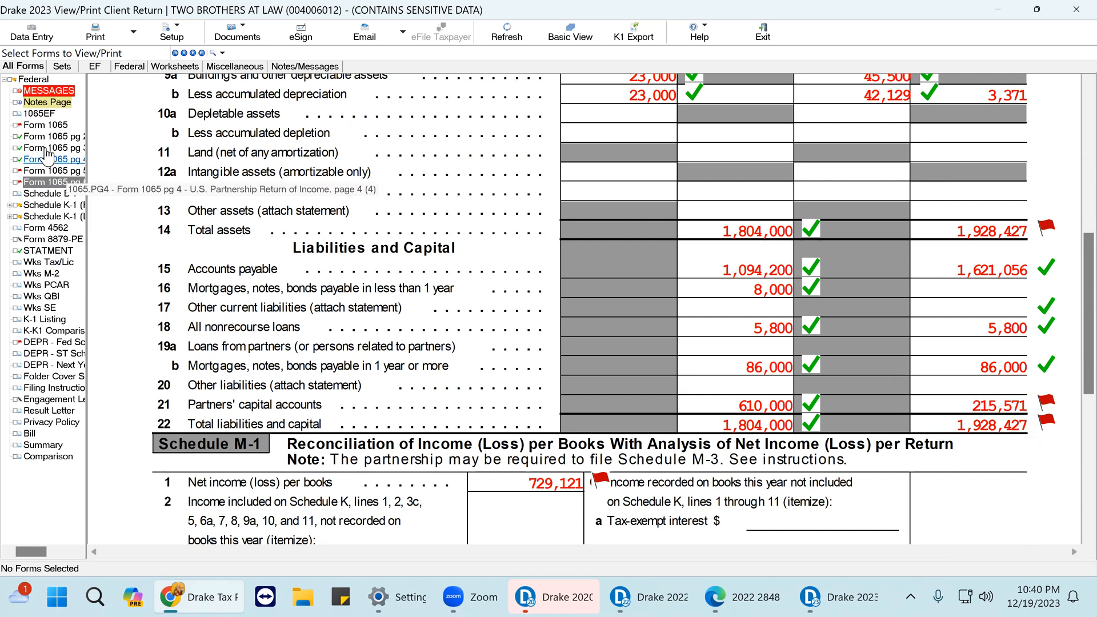
# Step: Examine the depreciation on lines 16a and 16c and the total deductions on Form 1065 page 1
pyautogui.click(48, 126)
pyautogui.scroll(-7, 837, 180)
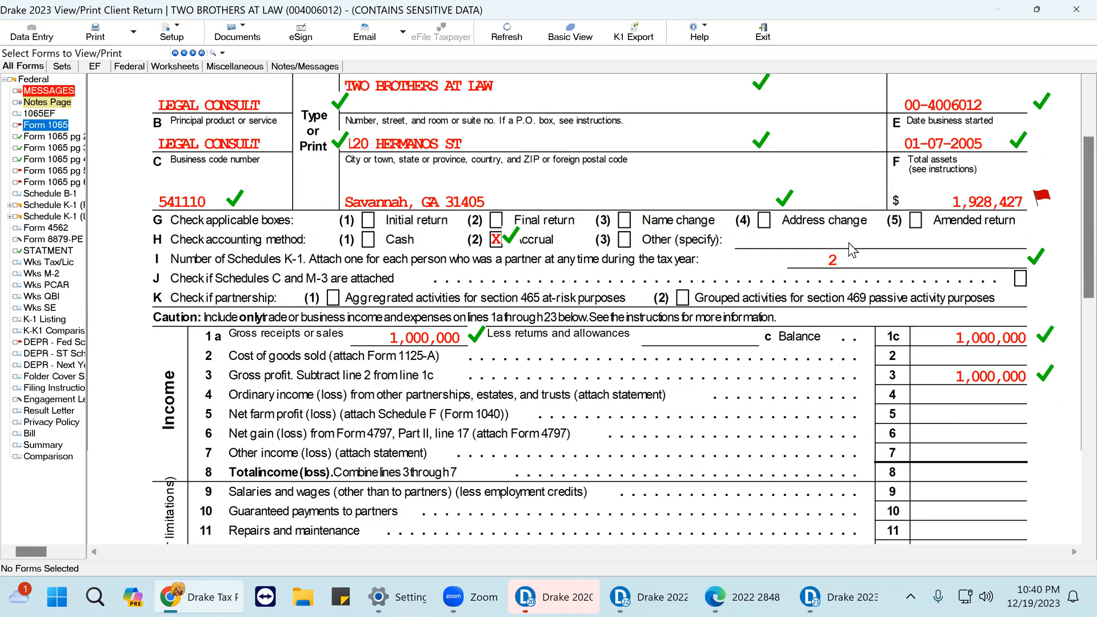
pyautogui.scroll(-3, 871, 300)
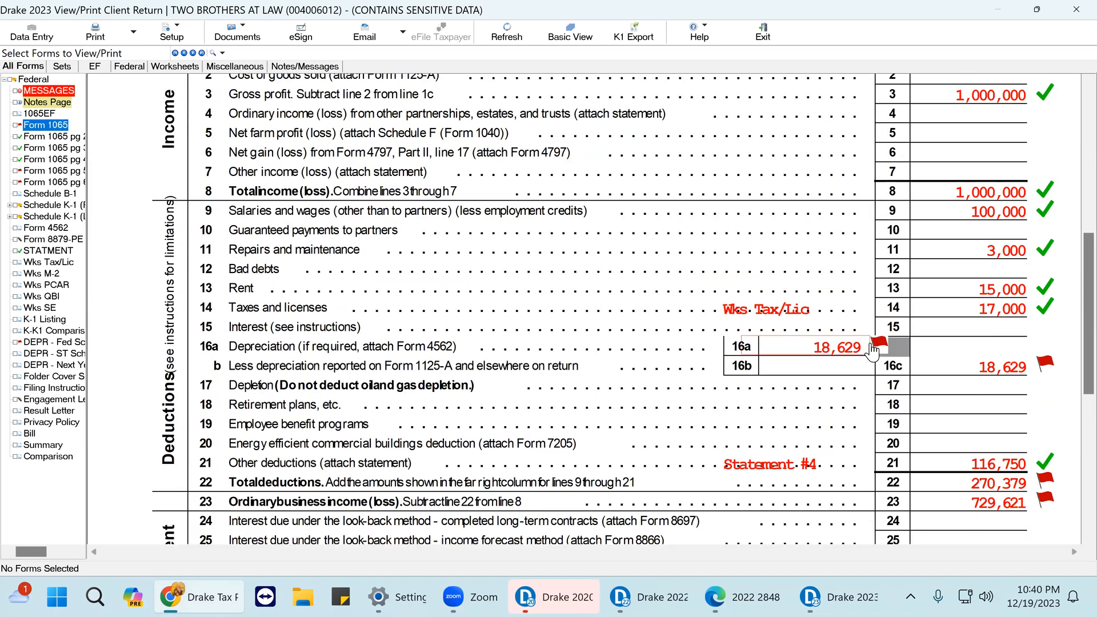
# Step: Return to data entry, open the Asset 2 computer record in Form 4562, and override its federal bonus depreciation with 0
pyautogui.click(31, 37)
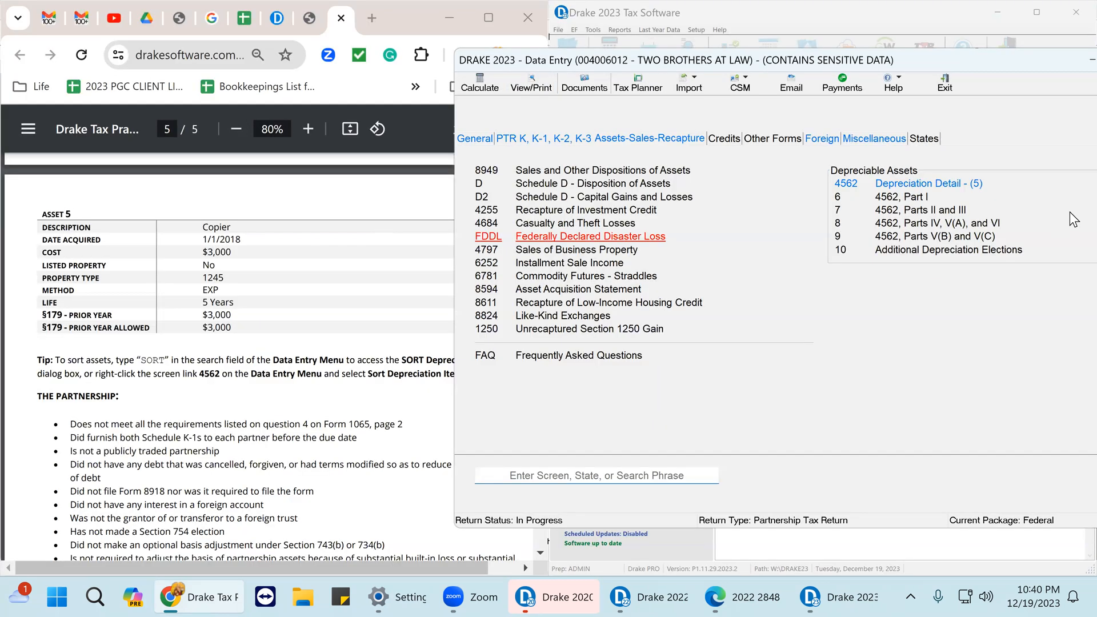
pyautogui.click(971, 183)
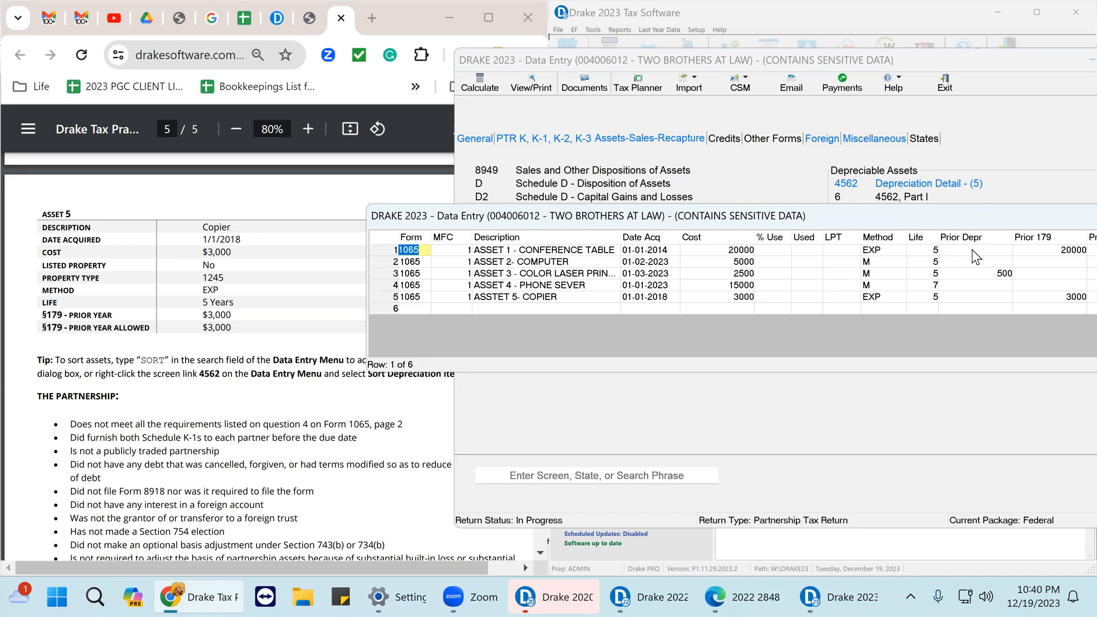
pyautogui.click(973, 250)
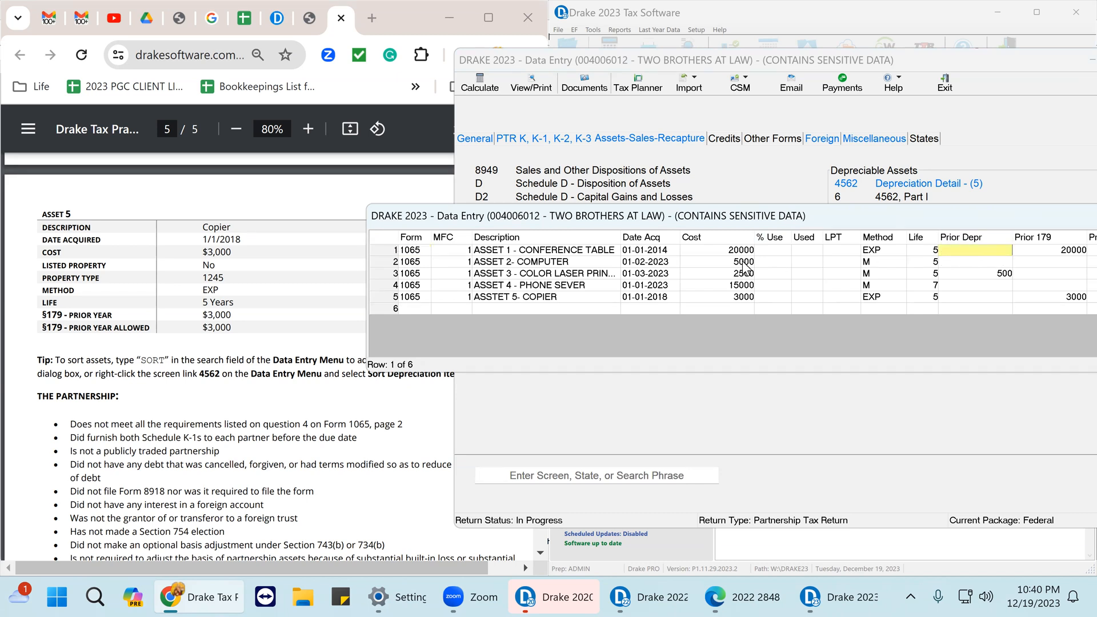
pyautogui.click(783, 263)
pyautogui.press('F3')
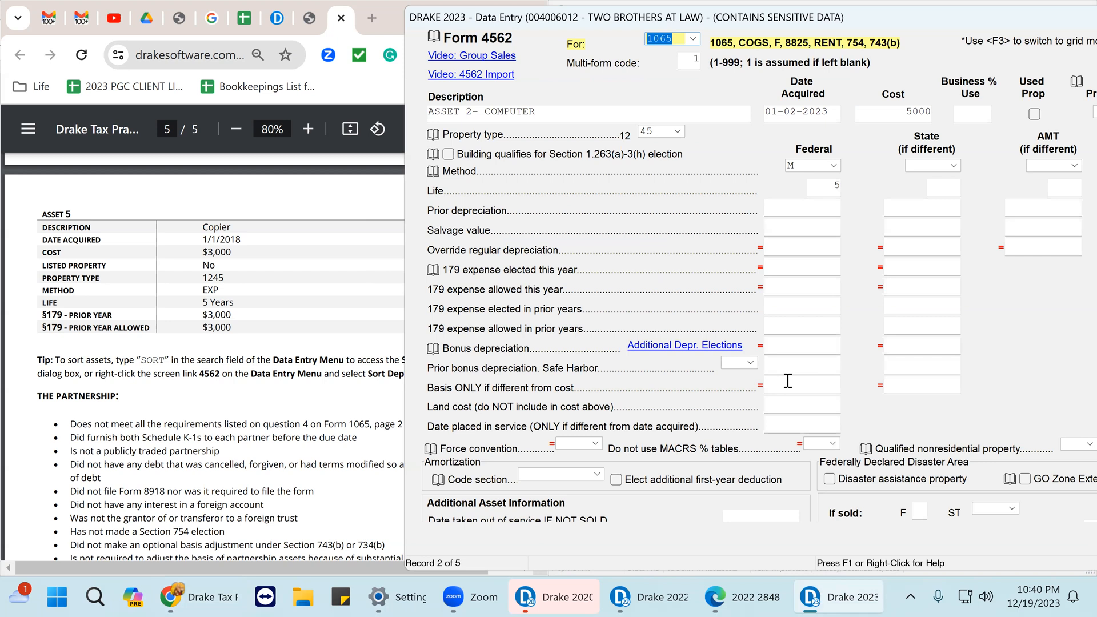
pyautogui.click(783, 347)
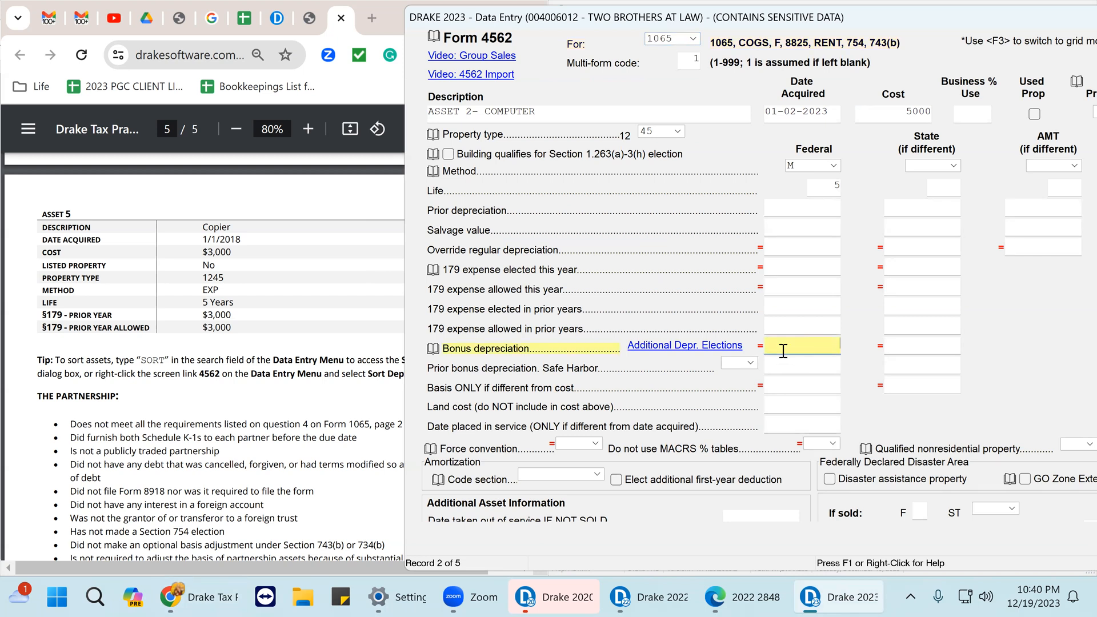
pyautogui.press('Tab')
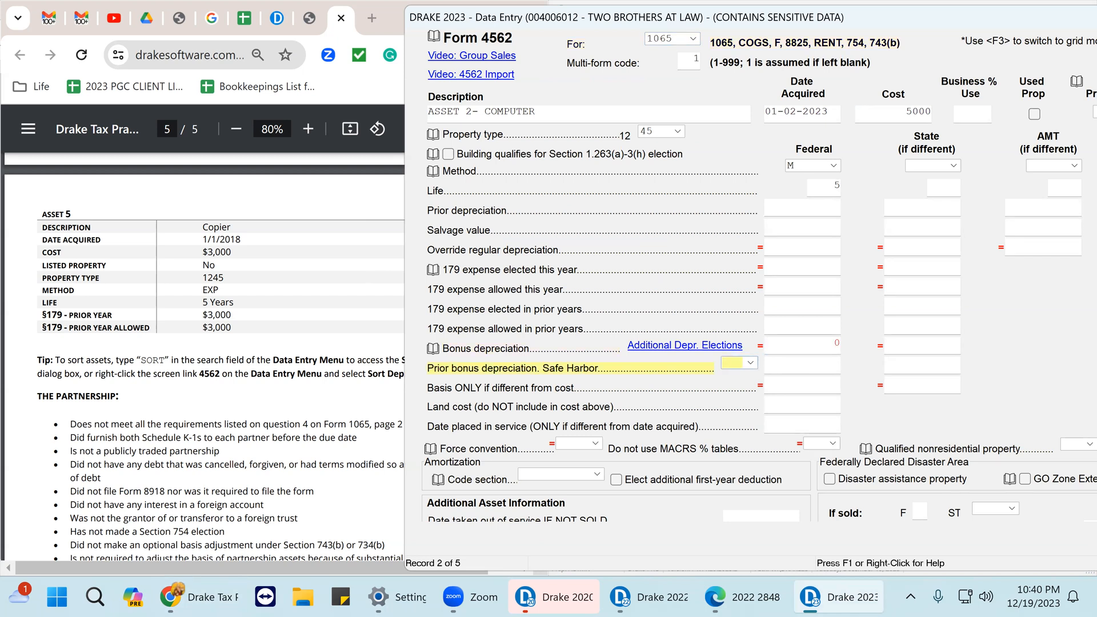
# Step: Advance to the Asset 3 color laser printer record and override its federal bonus depreciation with 0
pyautogui.press('pagedown')
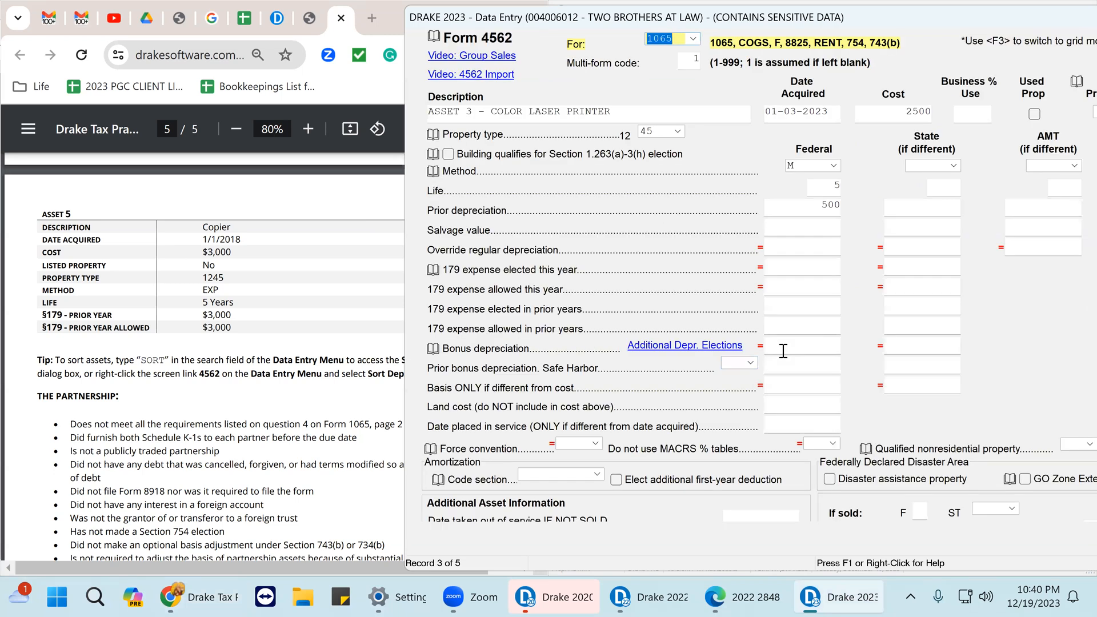
pyautogui.click(792, 346)
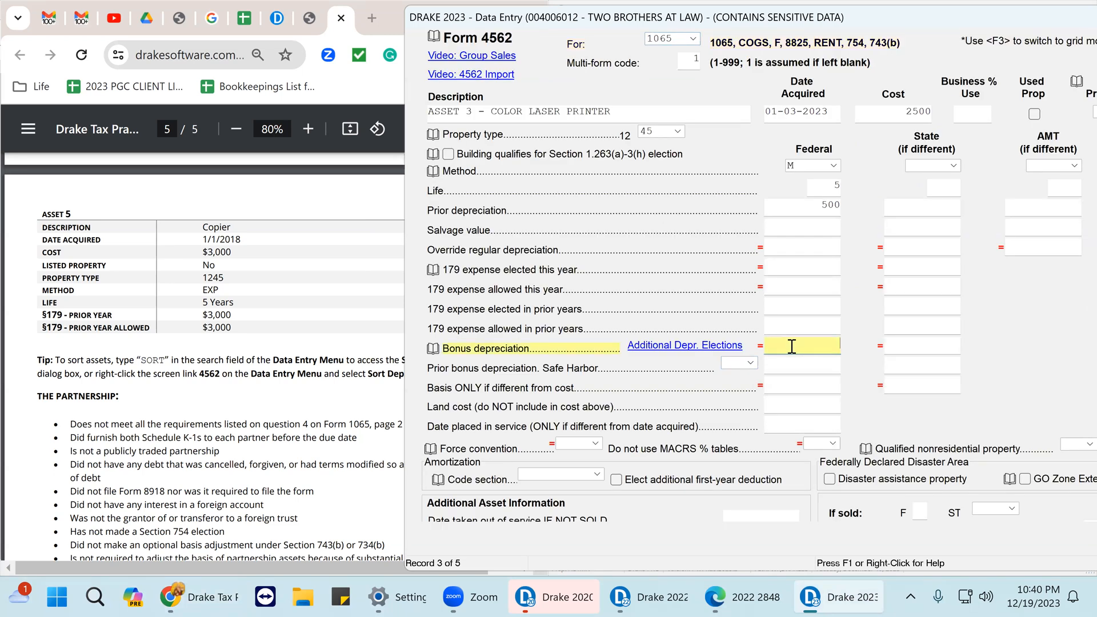
pyautogui.write('0')
pyautogui.press('Tab')
# Step: Advance to the Asset 4 phone server record and override its federal bonus depreciation with 0
pyautogui.press('pagedown')
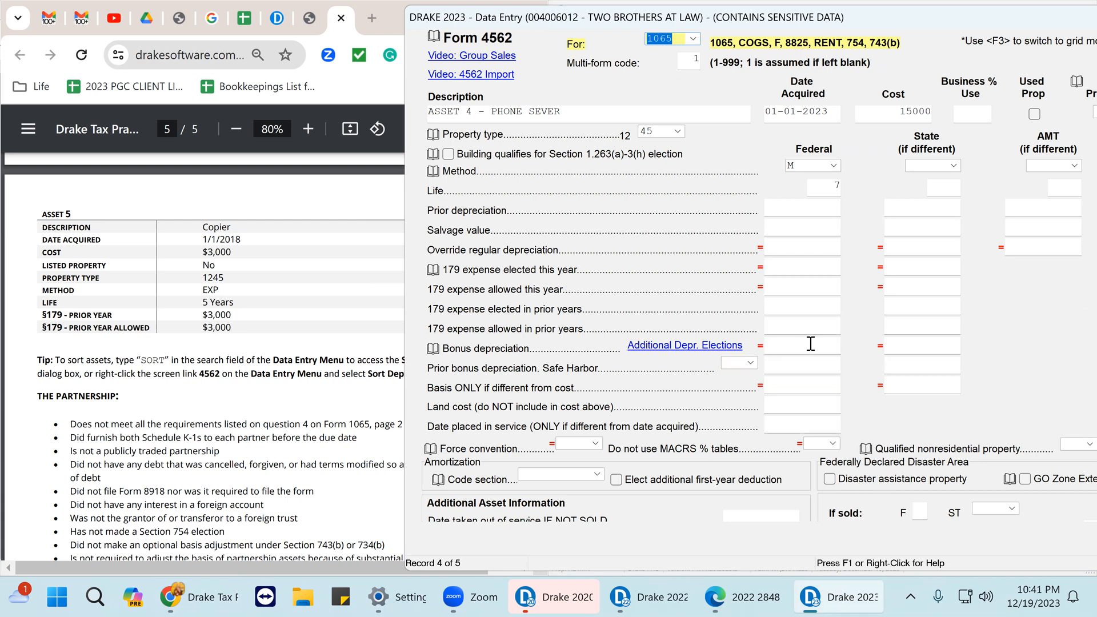
pyautogui.click(810, 344)
pyautogui.write('0')
pyautogui.press('Tab')
# Step: Advance to the Asset 5 copier record and close Form 4562
pyautogui.press('pagedown')
pyautogui.press('pagedown')
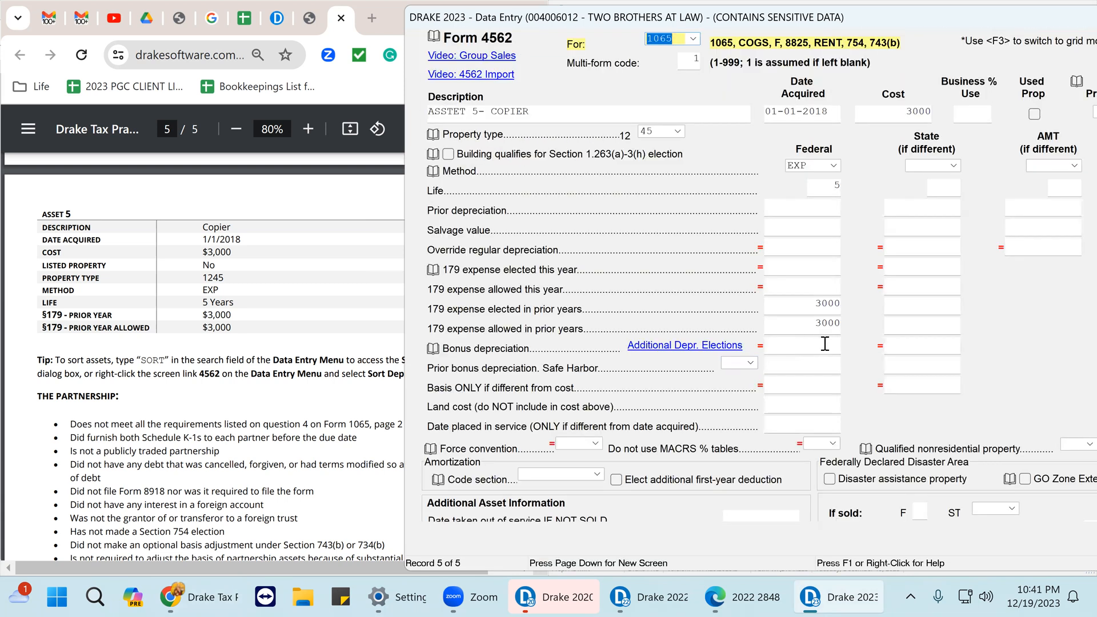
pyautogui.moveTo(920, 19); pyautogui.dragTo(766, 16)
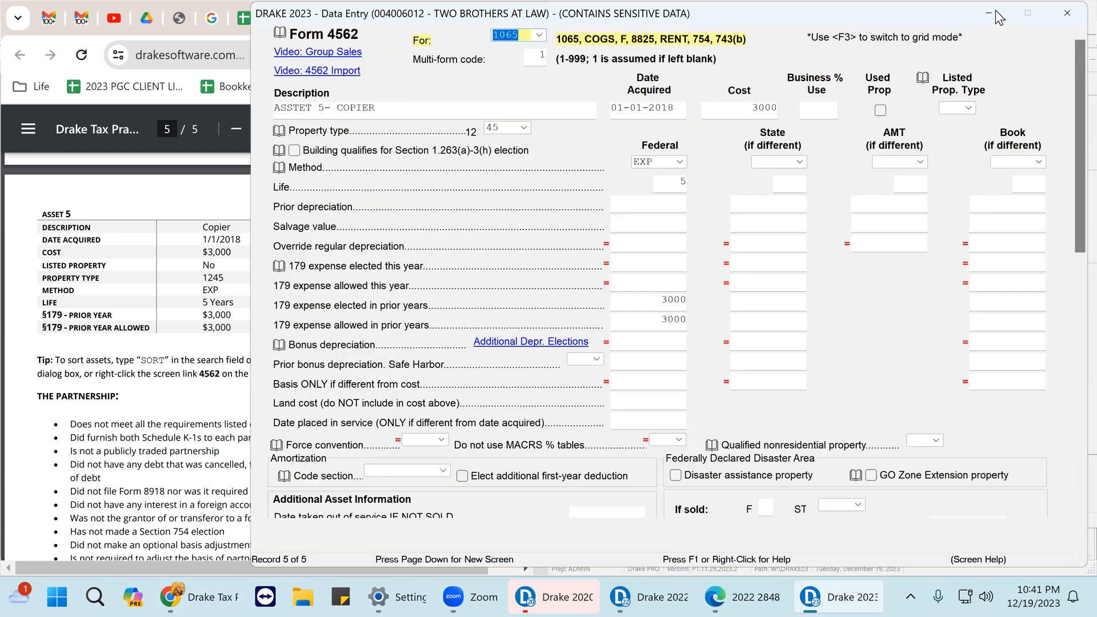
pyautogui.click(1057, 14)
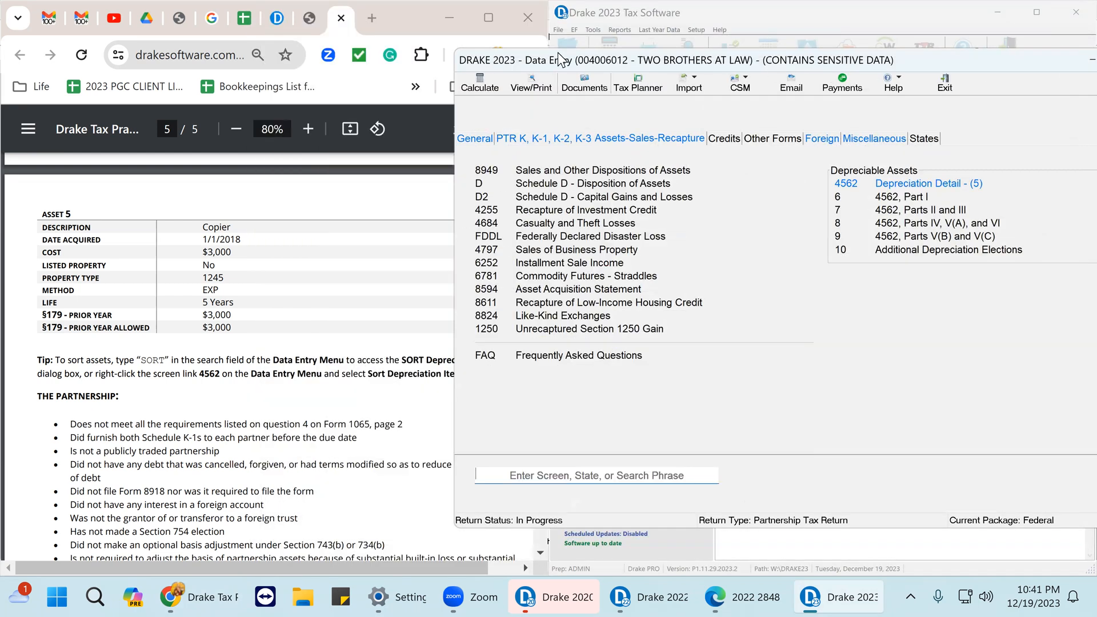
# Step: Recalculate the return for viewing, dismiss the error report, and open the federal depreciation schedule
pyautogui.click(536, 88)
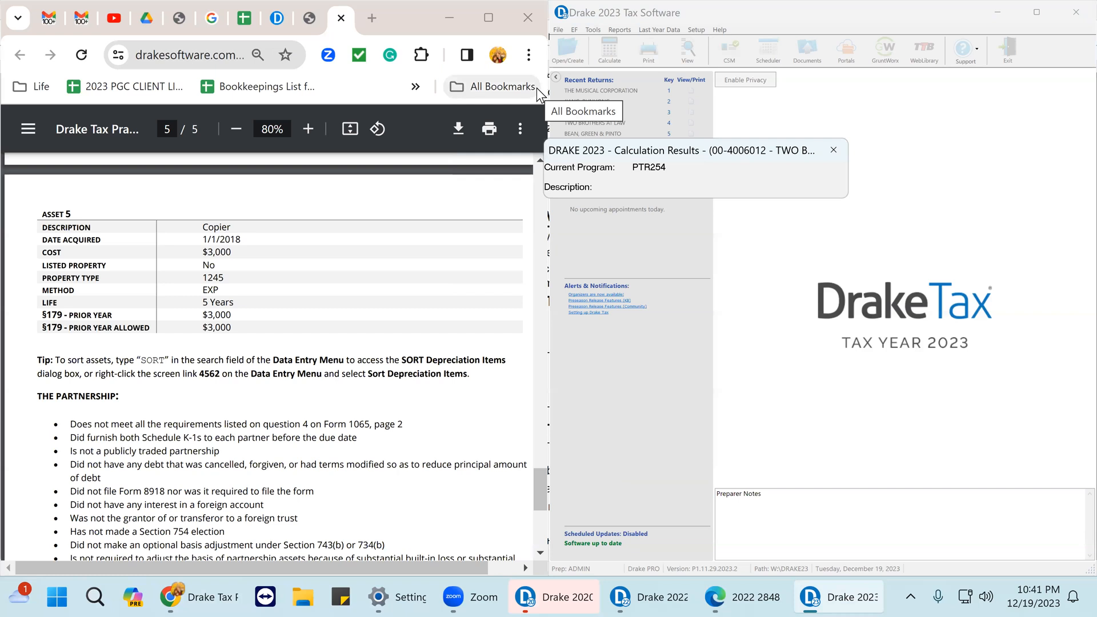
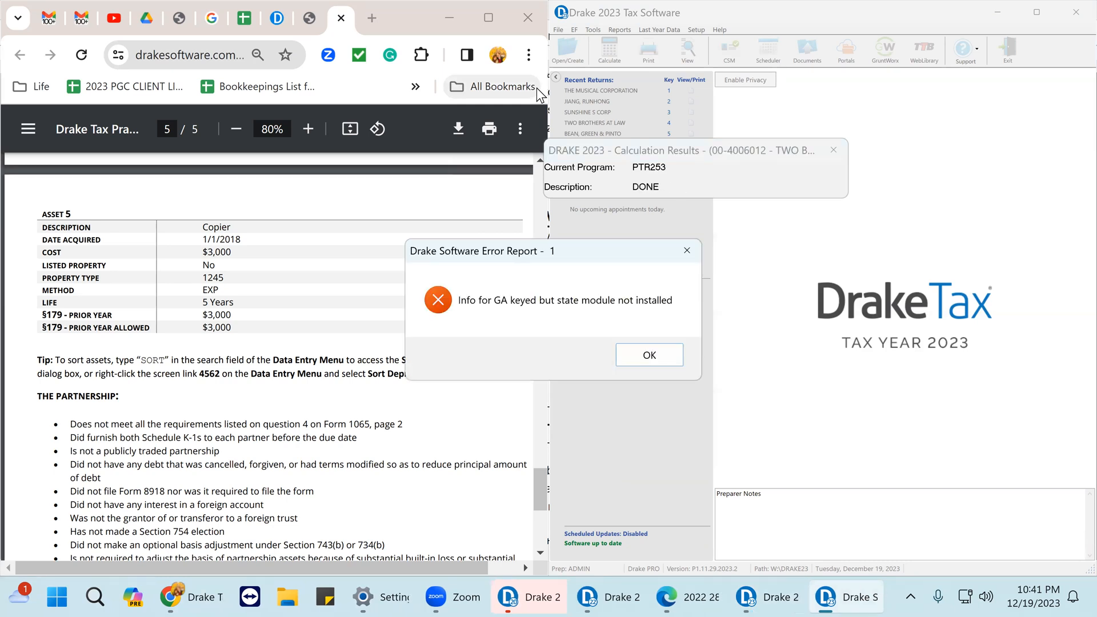
pyautogui.click(655, 355)
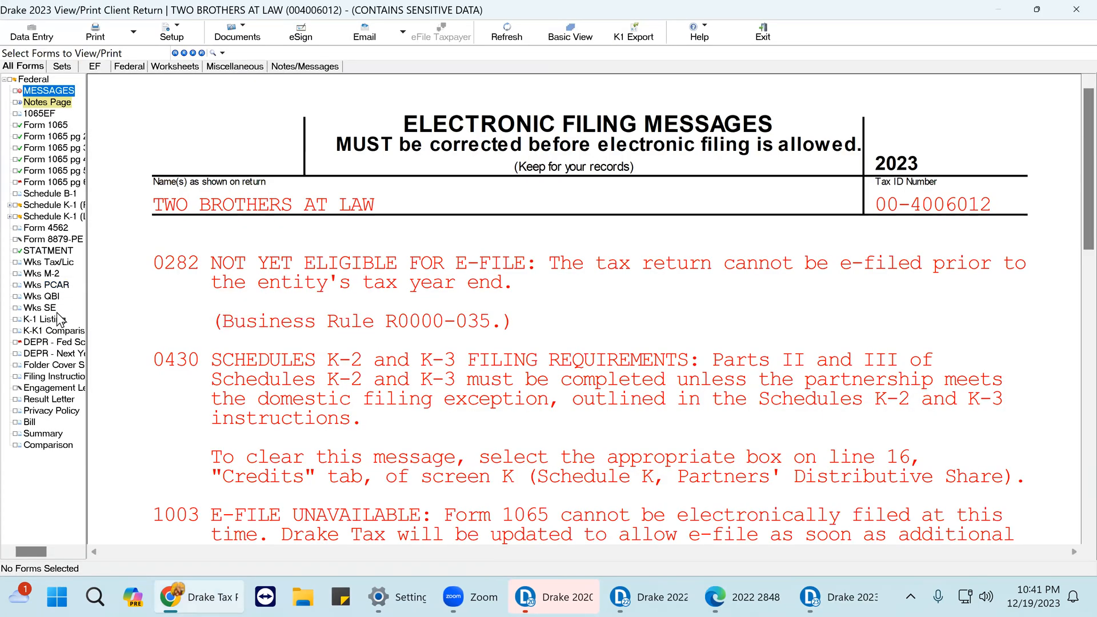
pyautogui.click(57, 343)
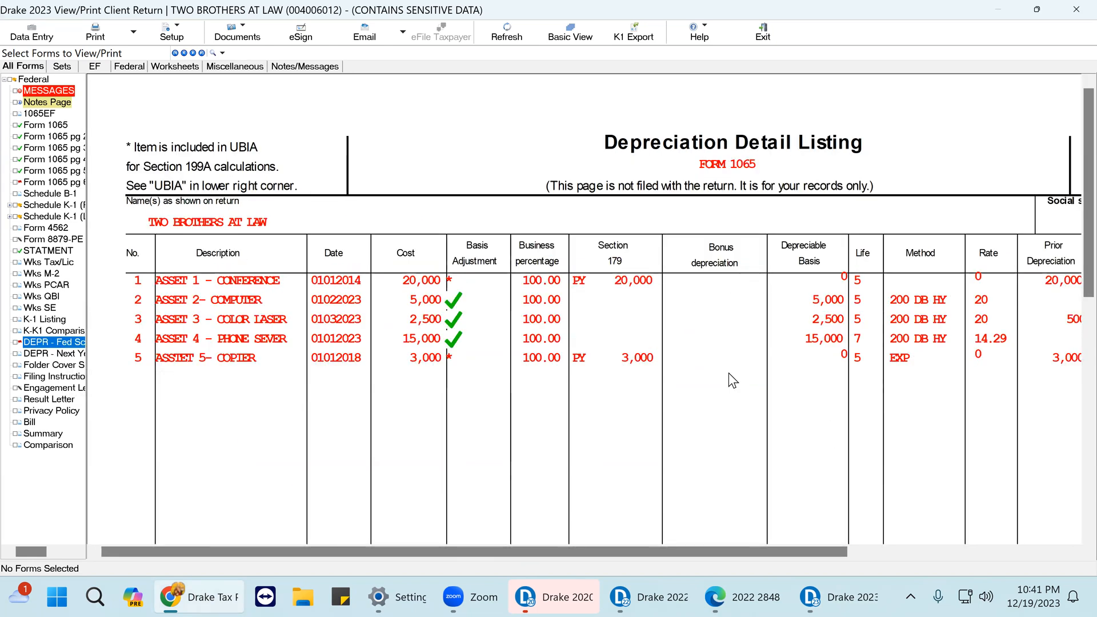
# Step: Review the asset rows in the federal depreciation schedule and check off the total current-year depreciation including 179/bonus
pyautogui.moveTo(835, 551); pyautogui.dragTo(1073, 597)
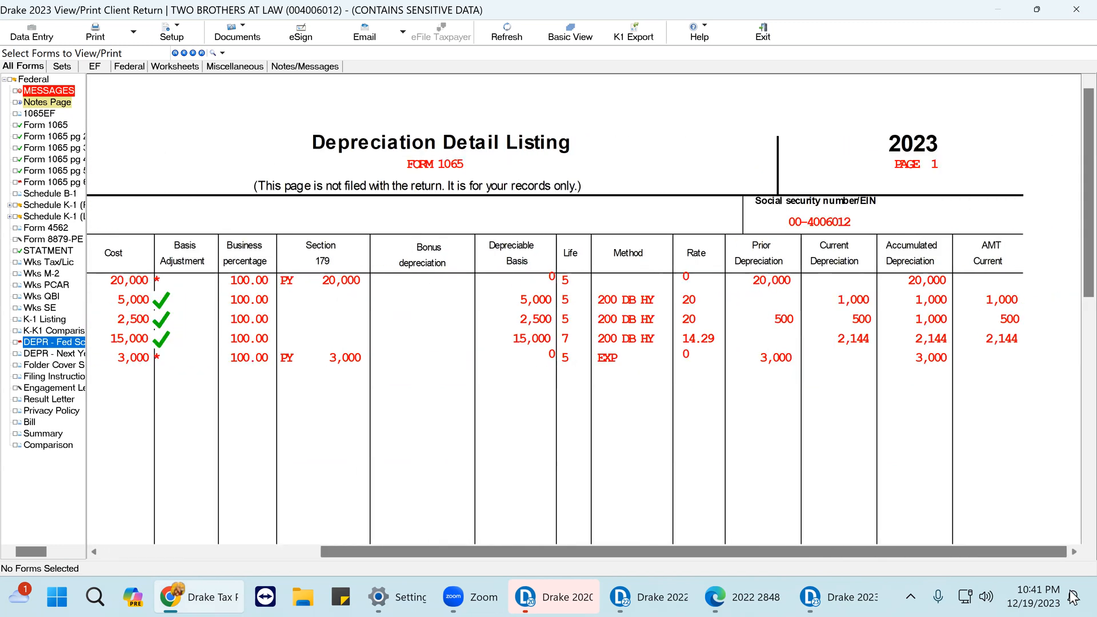
pyautogui.scroll(-5, 835, 345)
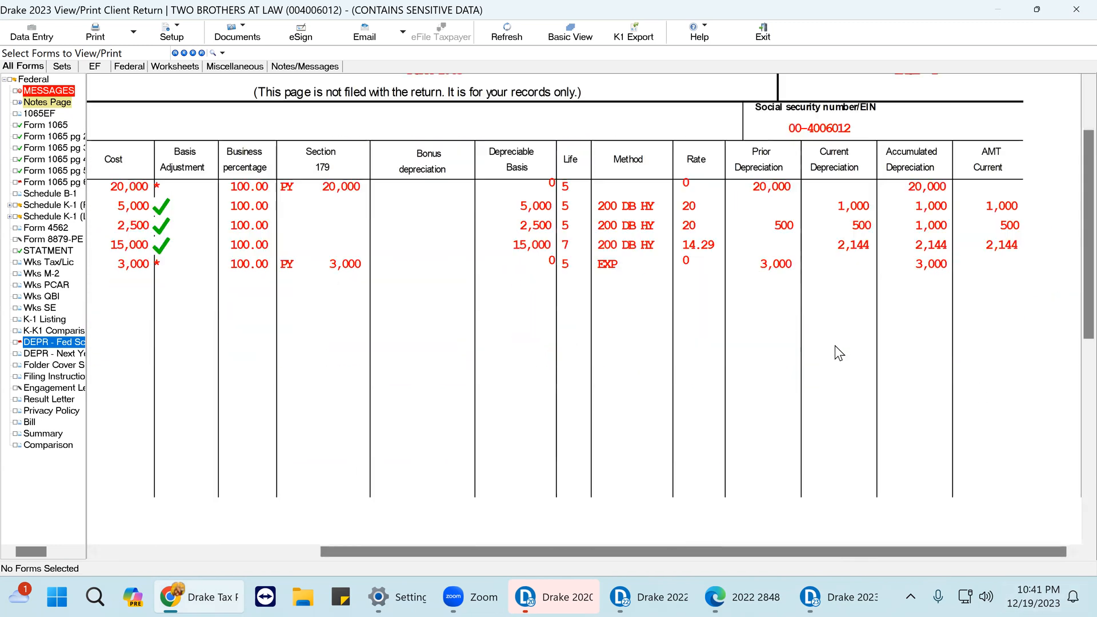
pyautogui.scroll(-3, 869, 440)
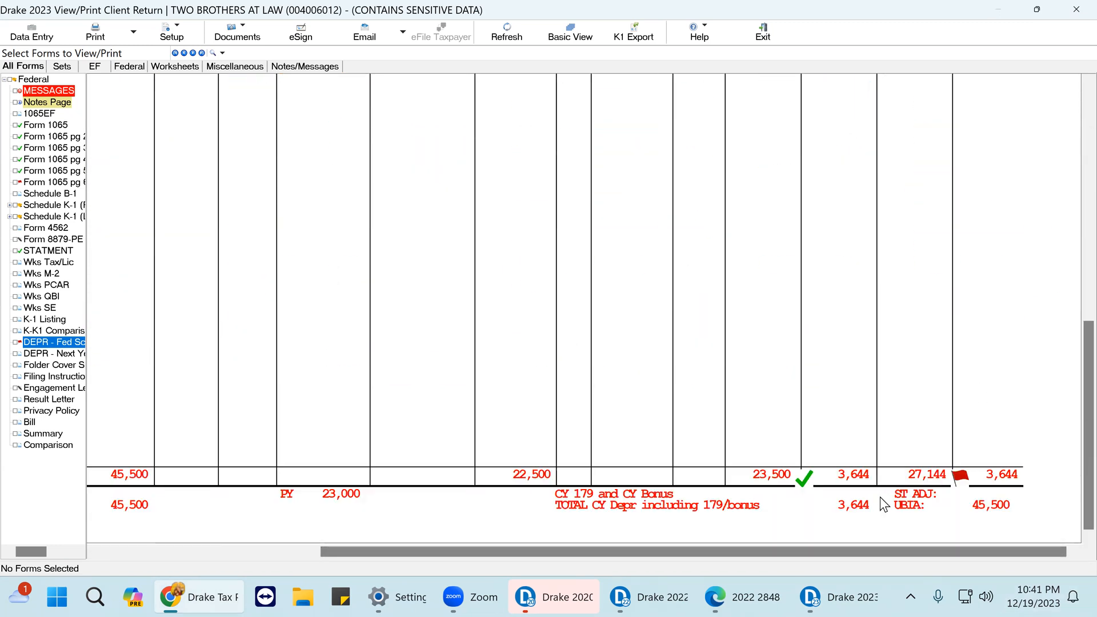
pyautogui.click(871, 509)
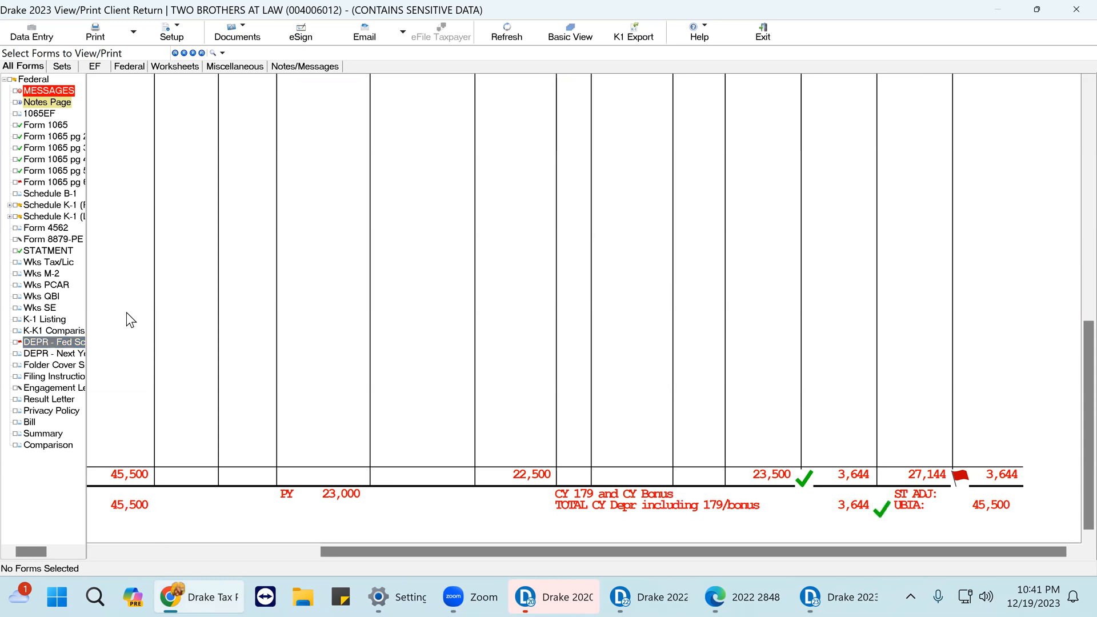
# Step: Open Form 1065 page 1 and review the income and deduction lines through ordinary business income on line 23
pyautogui.click(46, 124)
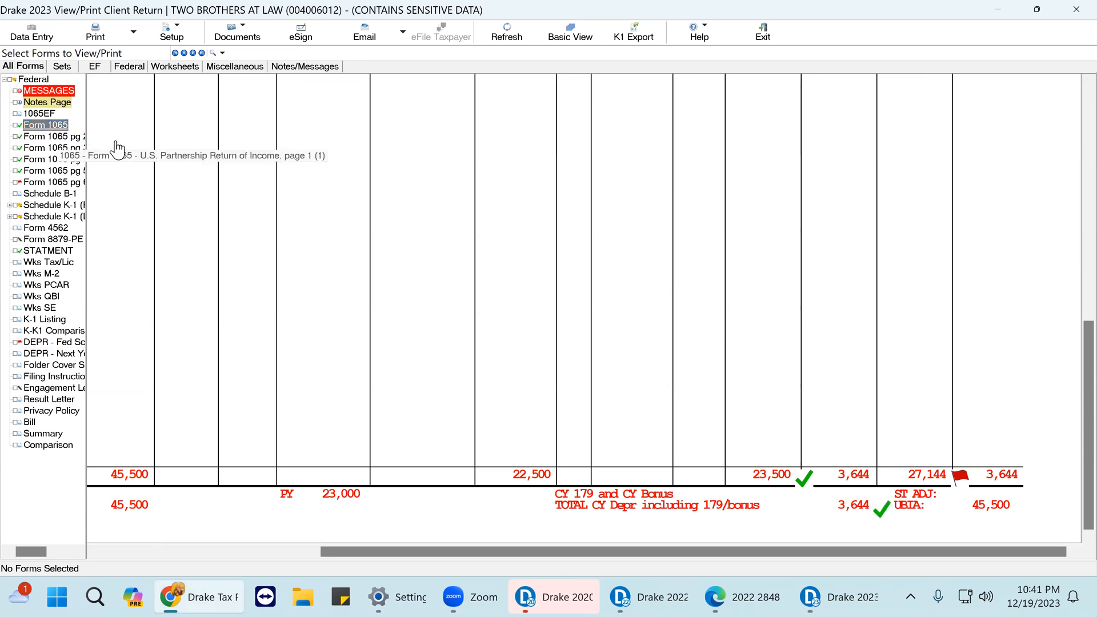
pyautogui.scroll(-8, 978, 424)
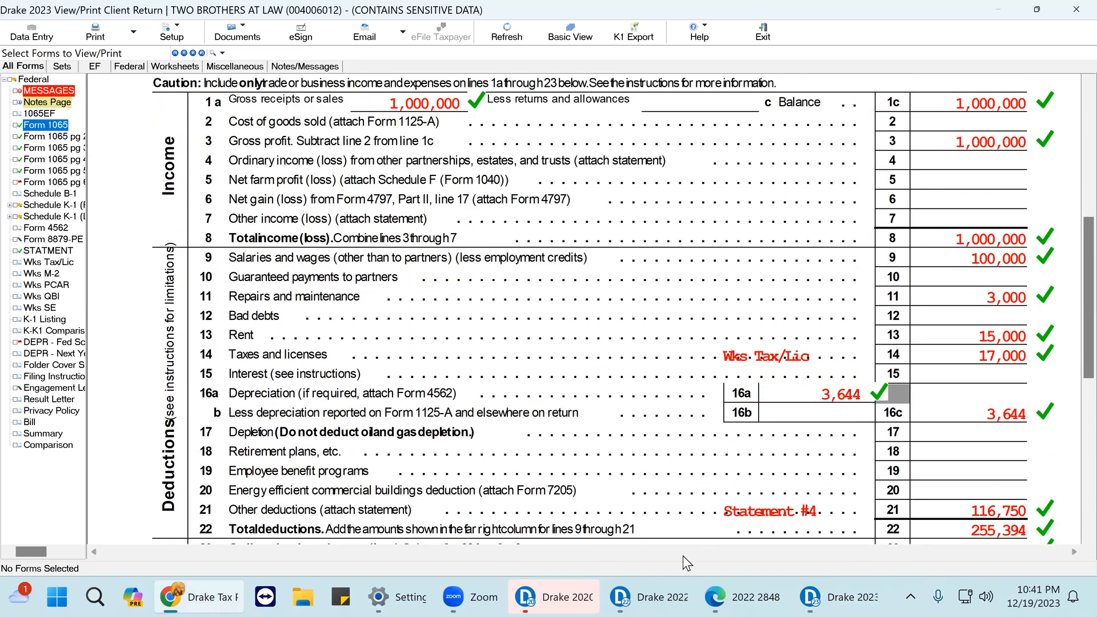
pyautogui.scroll(-3, 772, 458)
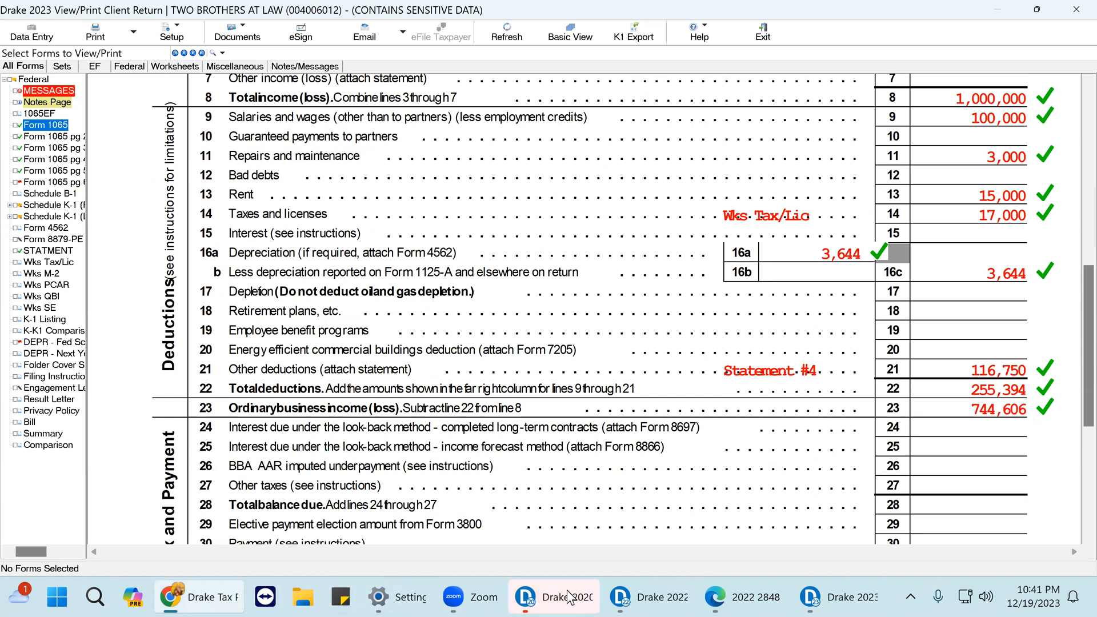
# Step: Switch to the solution12.pdf document in Chrome and examine Form 1065 depreciation, total deductions and ordinary business income
pyautogui.click(181, 597)
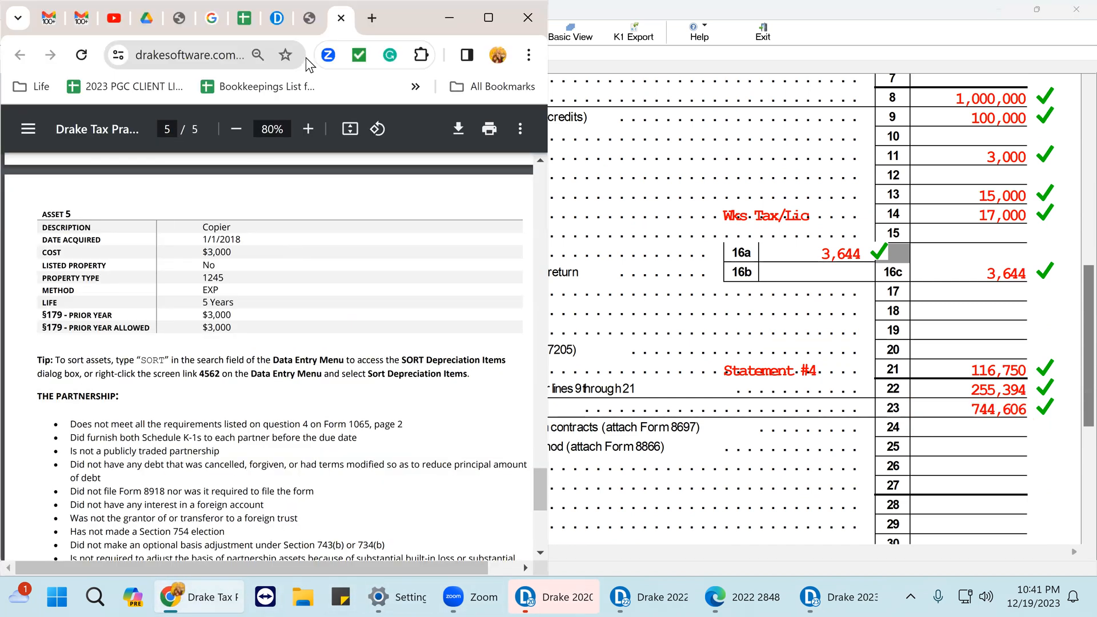
pyautogui.click(309, 23)
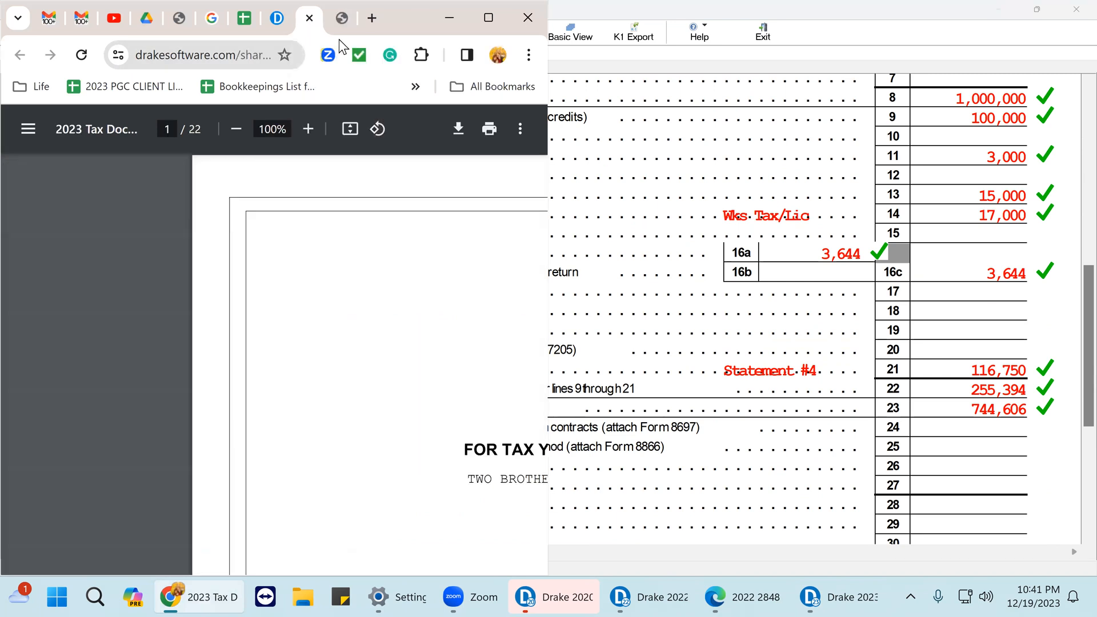
pyautogui.click(491, 18)
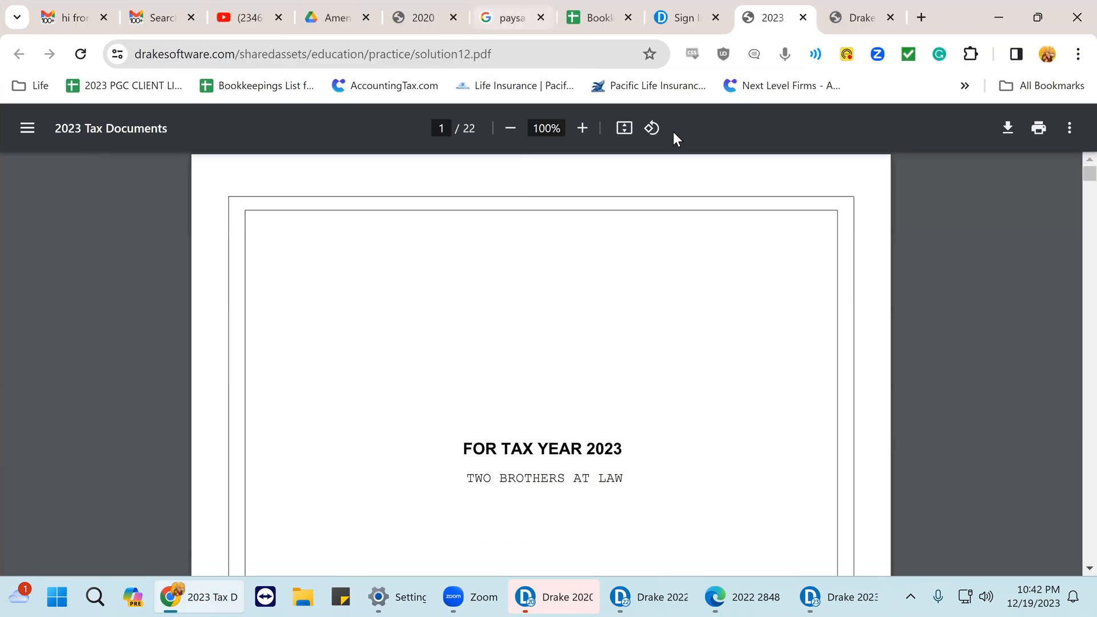
pyautogui.scroll(-6, 668, 330)
pyautogui.scroll(-10, 670, 331)
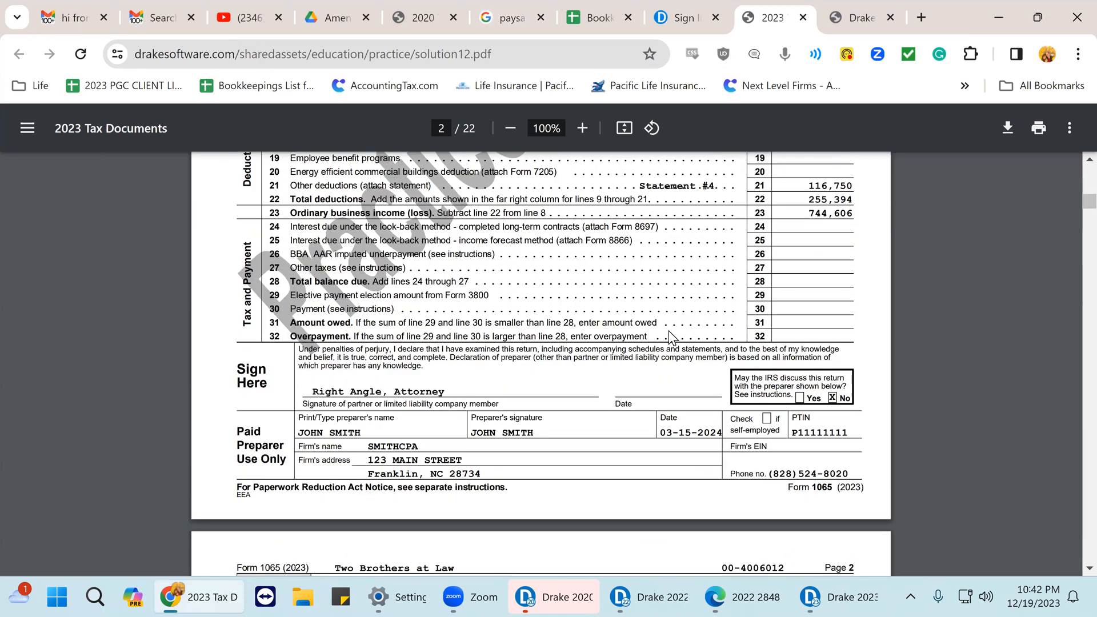
pyautogui.scroll(6, 669, 337)
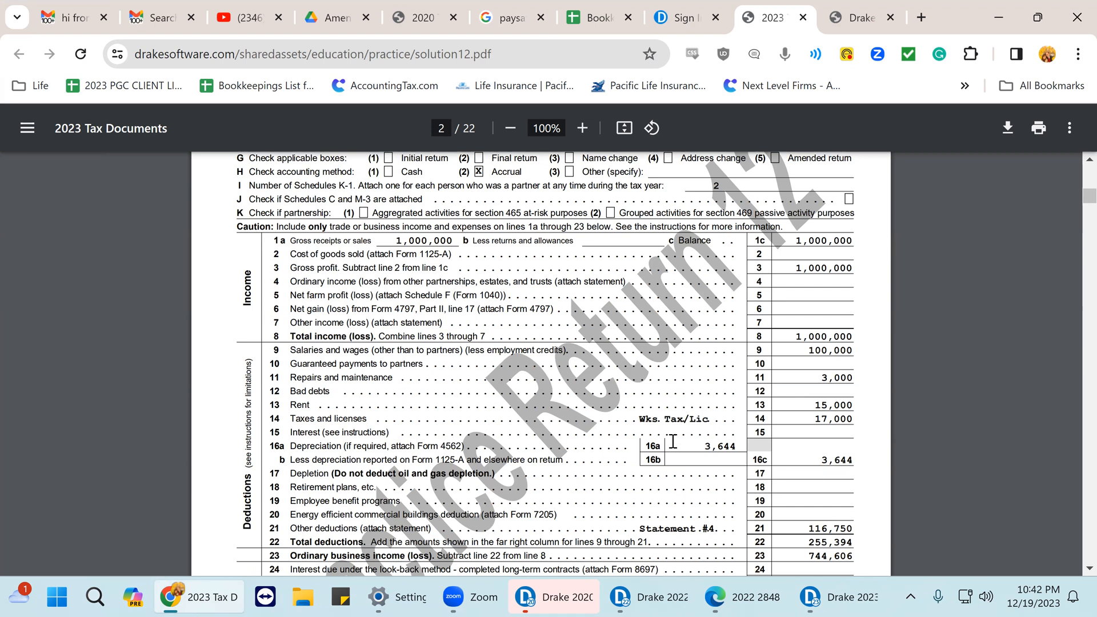
pyautogui.moveTo(691, 441); pyautogui.dragTo(741, 445)
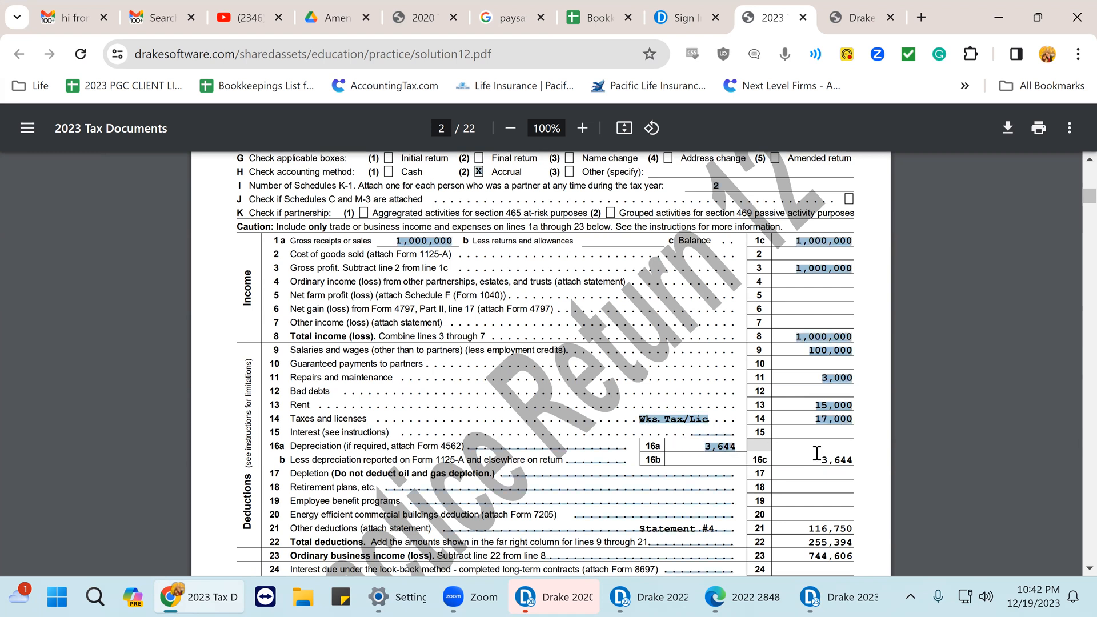
pyautogui.scroll(-6, 800, 437)
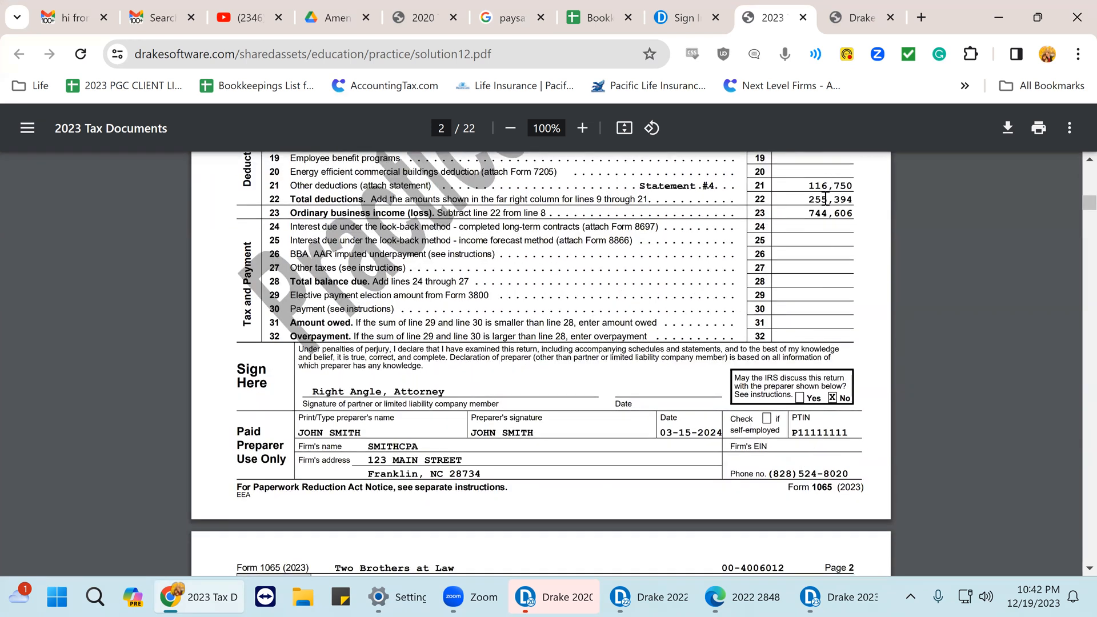
# Step: Switch back to Drake 2023 and go from the Two Brothers at Law return view to data entry
pyautogui.click(812, 596)
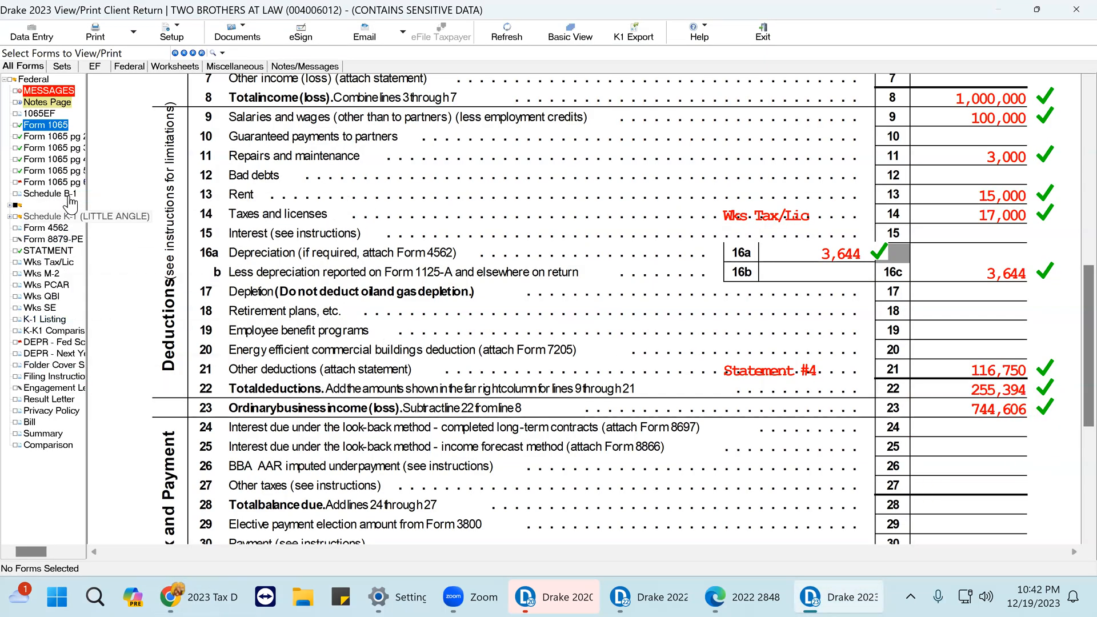
pyautogui.click(821, 597)
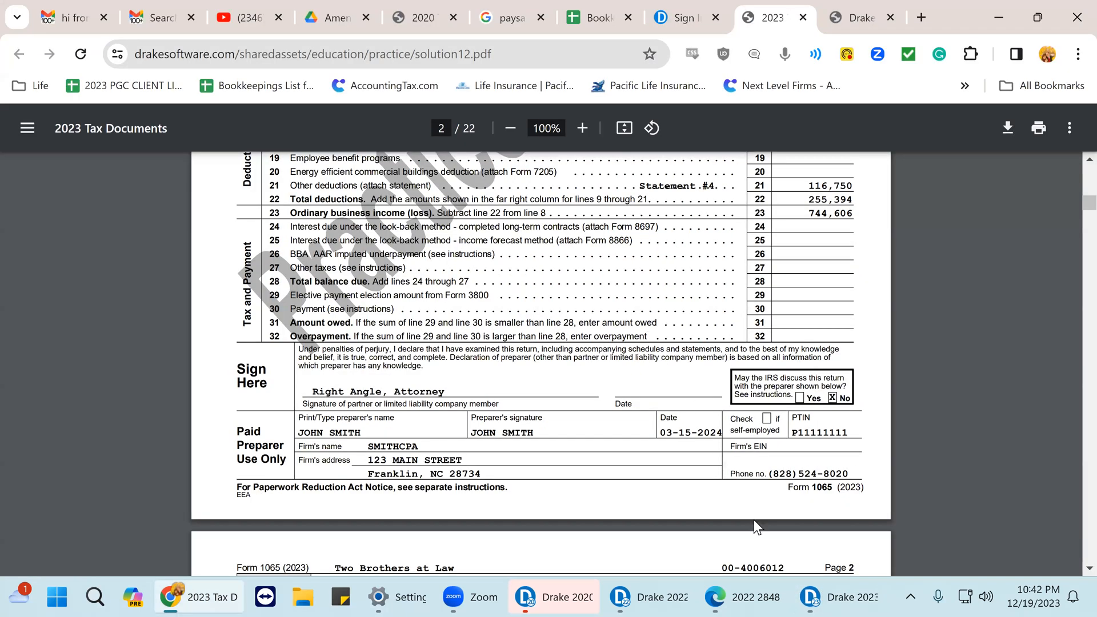
pyautogui.click(807, 597)
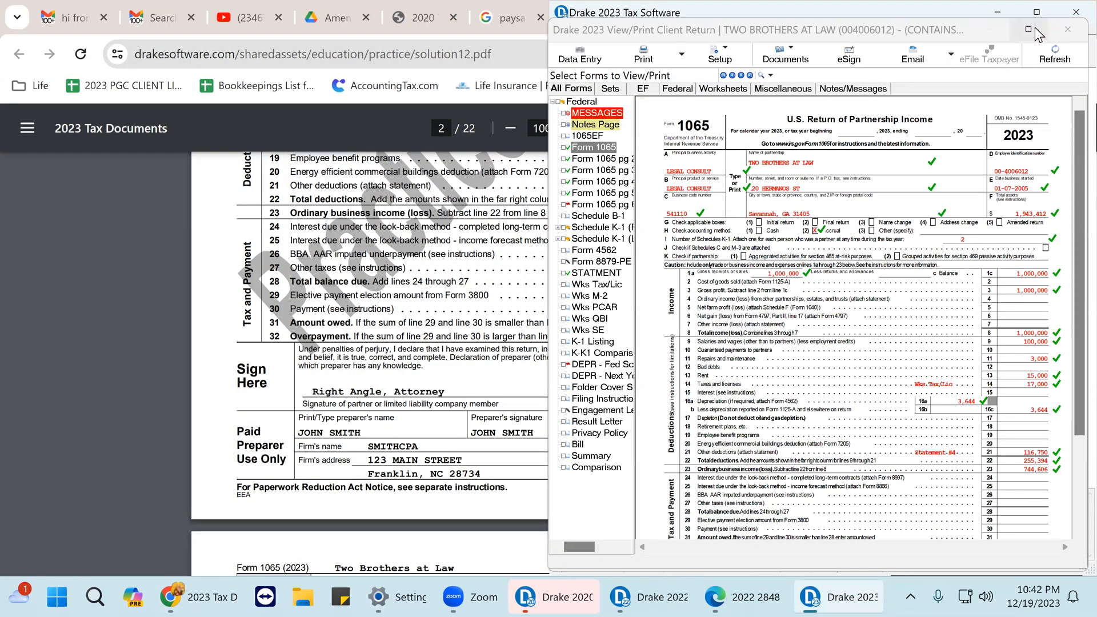
pyautogui.moveTo(1028, 30)
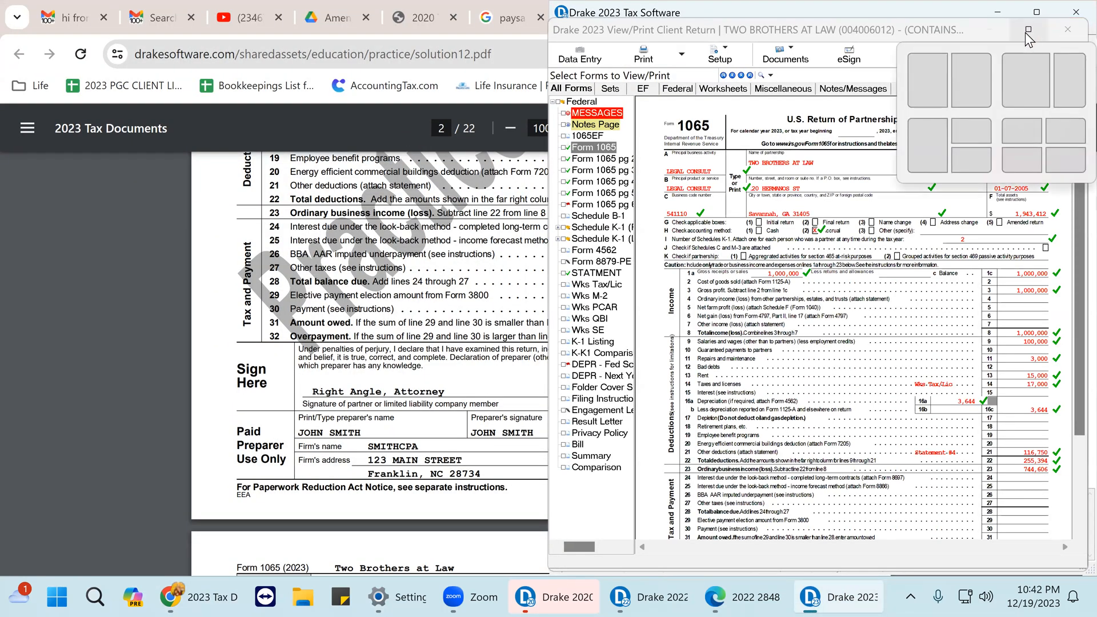
pyautogui.click(569, 59)
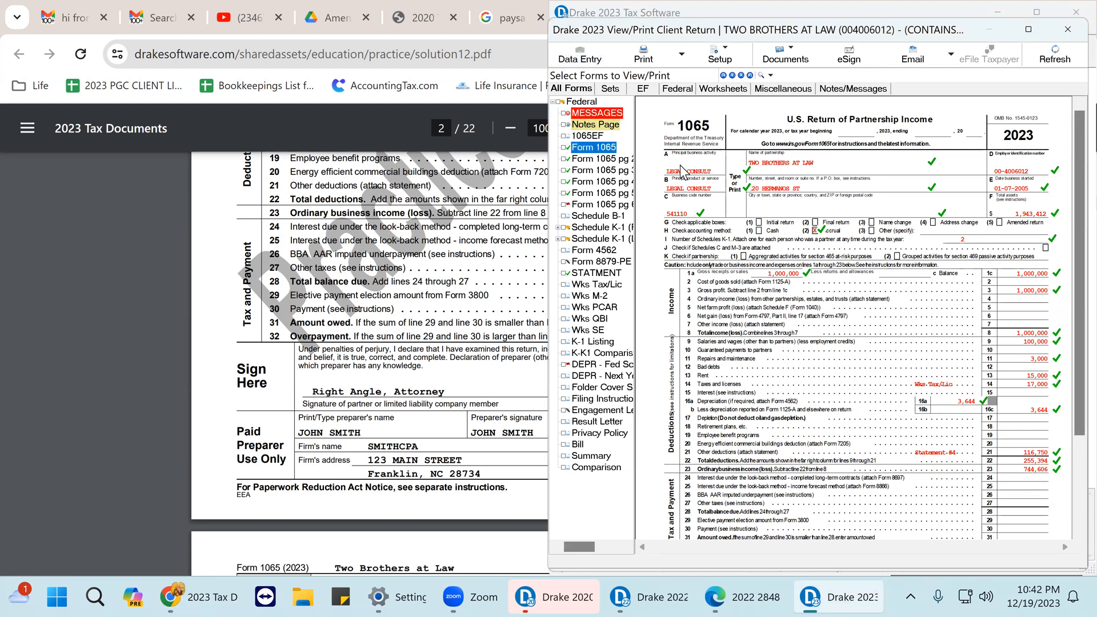
pyautogui.click(579, 55)
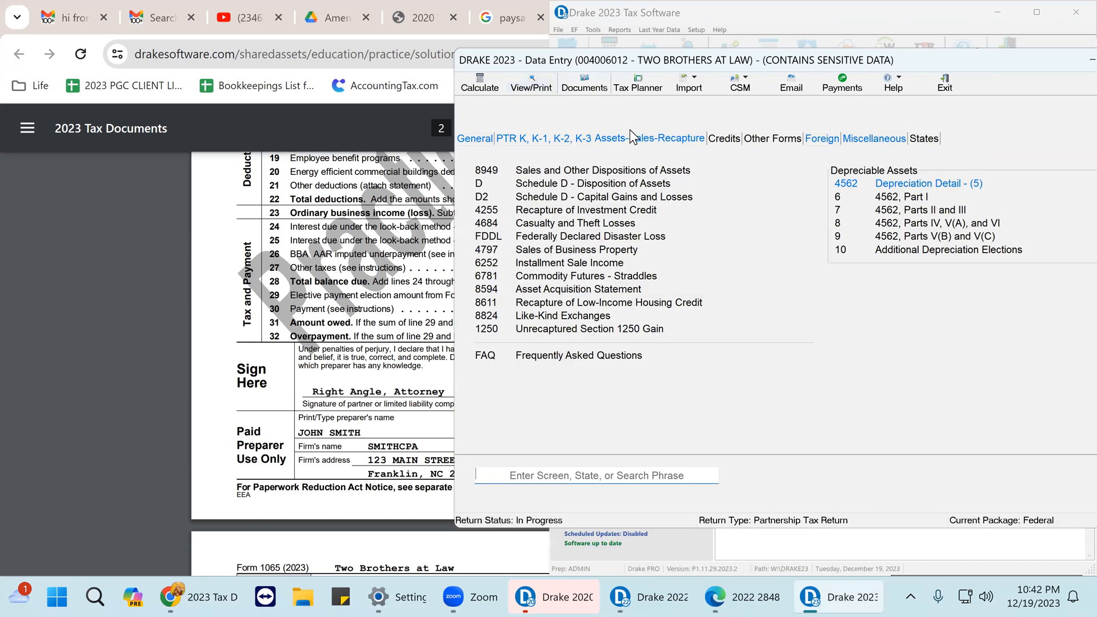
# Step: Open the Asset 2 computer record in the 4562 depreciation detail and clear its federal bonus depreciation override
pyautogui.click(883, 185)
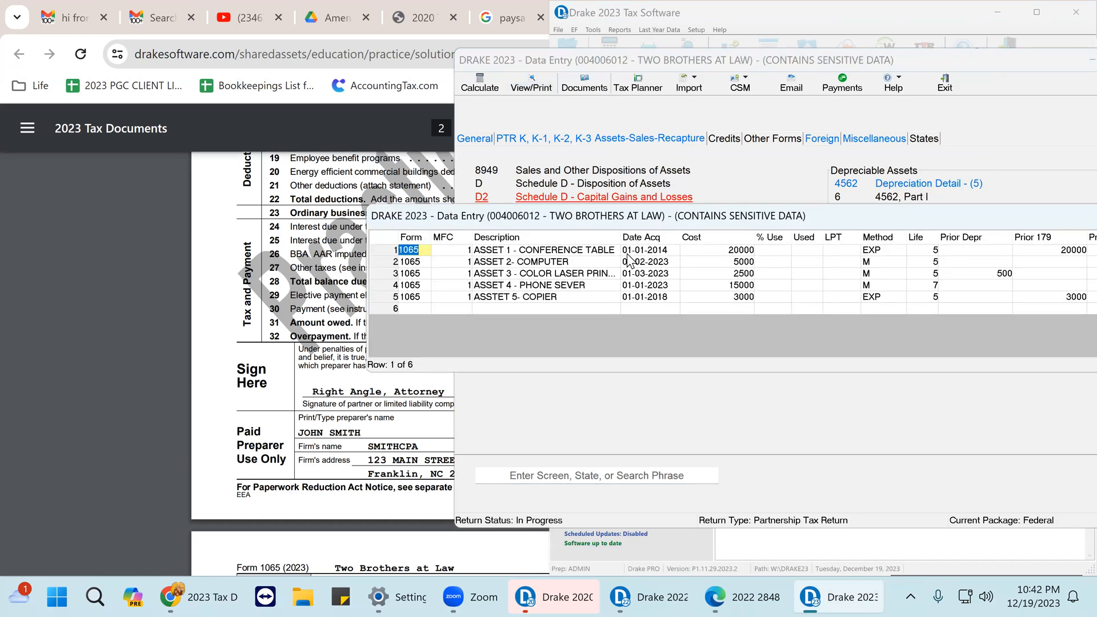
pyautogui.doubleClick(779, 260)
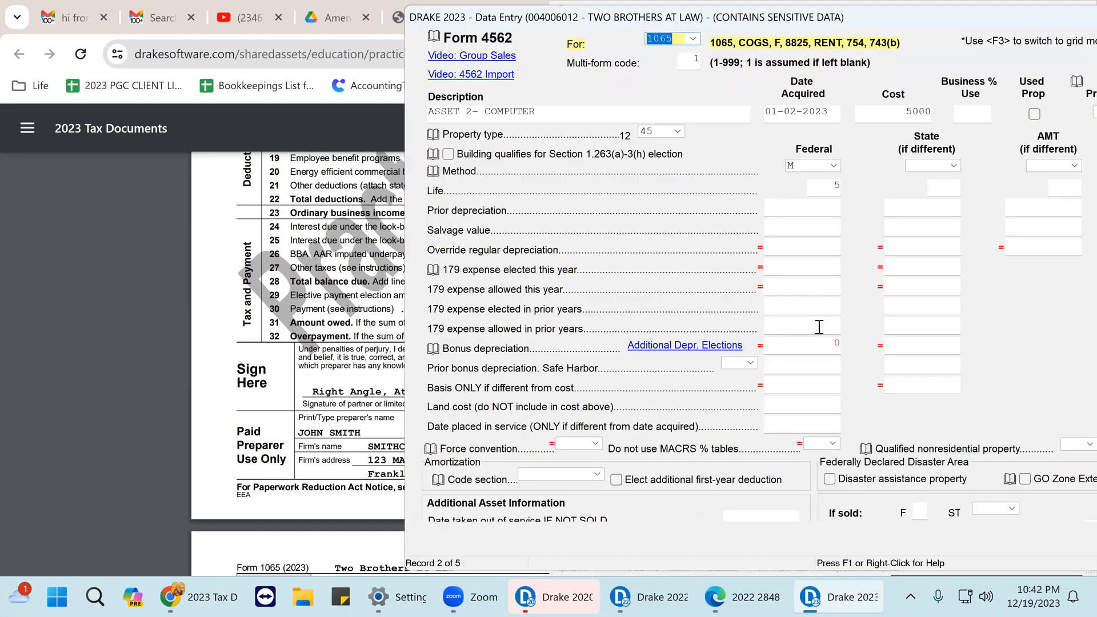
pyautogui.click(813, 346)
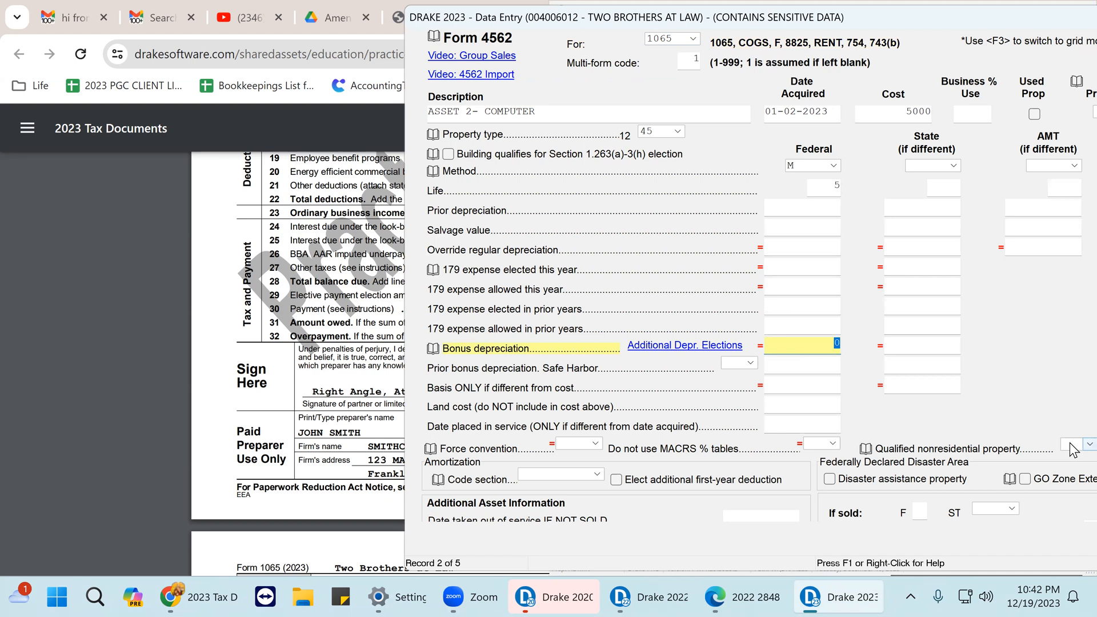
# Step: Advance to the Asset 3 color laser printer record and clear its federal bonus depreciation override
pyautogui.press('pagedown')
pyautogui.press('pagedown')
pyautogui.press('pagedown')
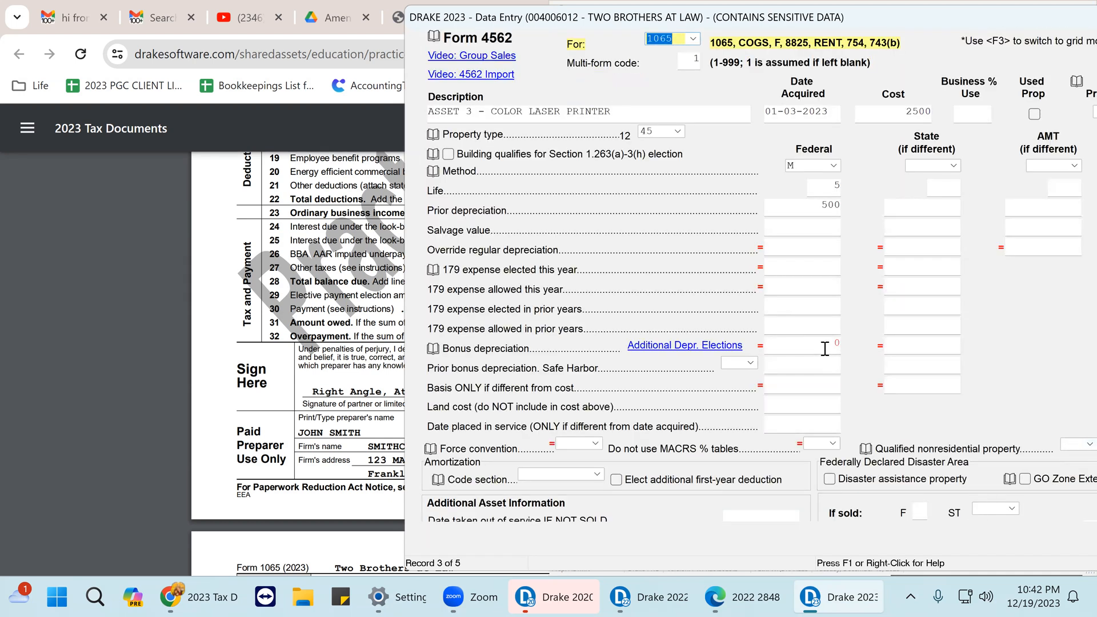
pyautogui.click(825, 349)
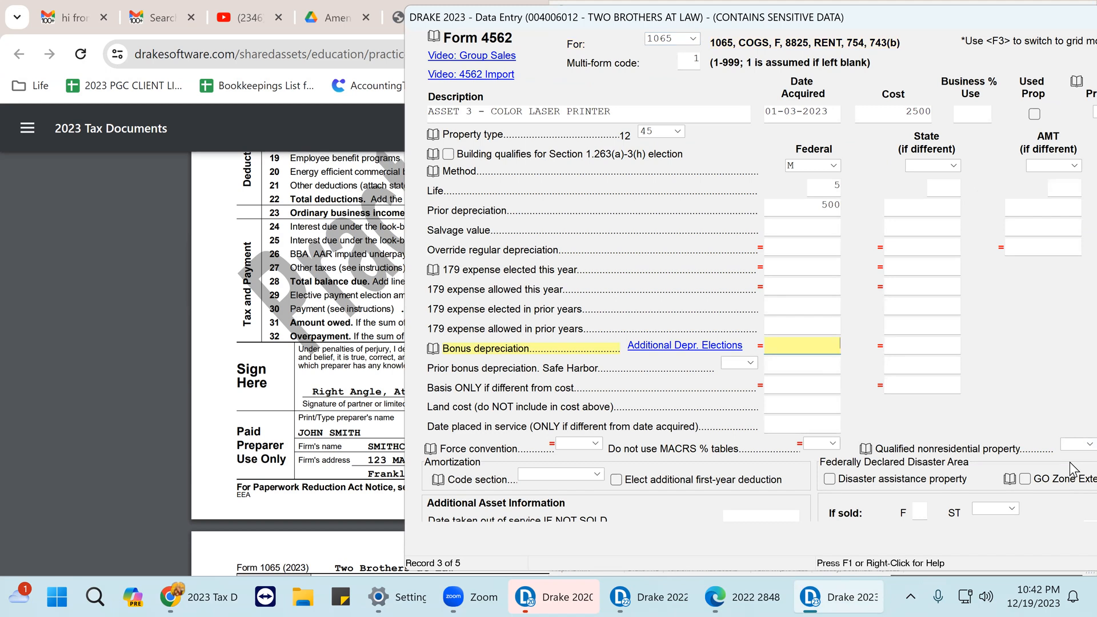
# Step: Advance to the Asset 4 phone server record and clear its federal bonus depreciation override
pyautogui.press('pagedown')
pyautogui.press('pagedown')
pyautogui.press('pagedown')
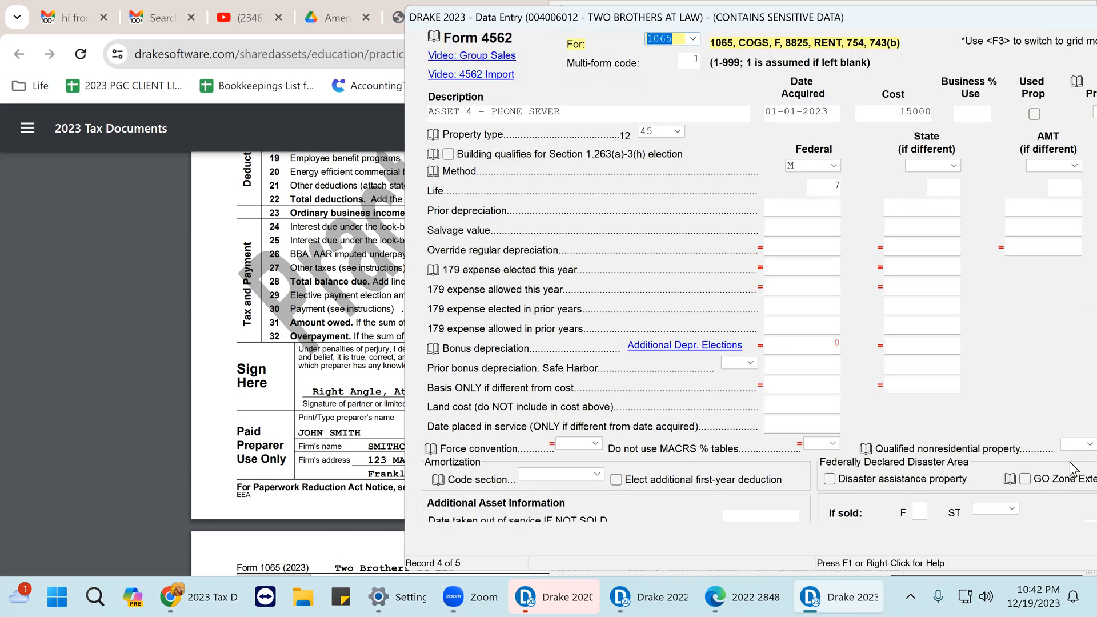
pyautogui.click(819, 346)
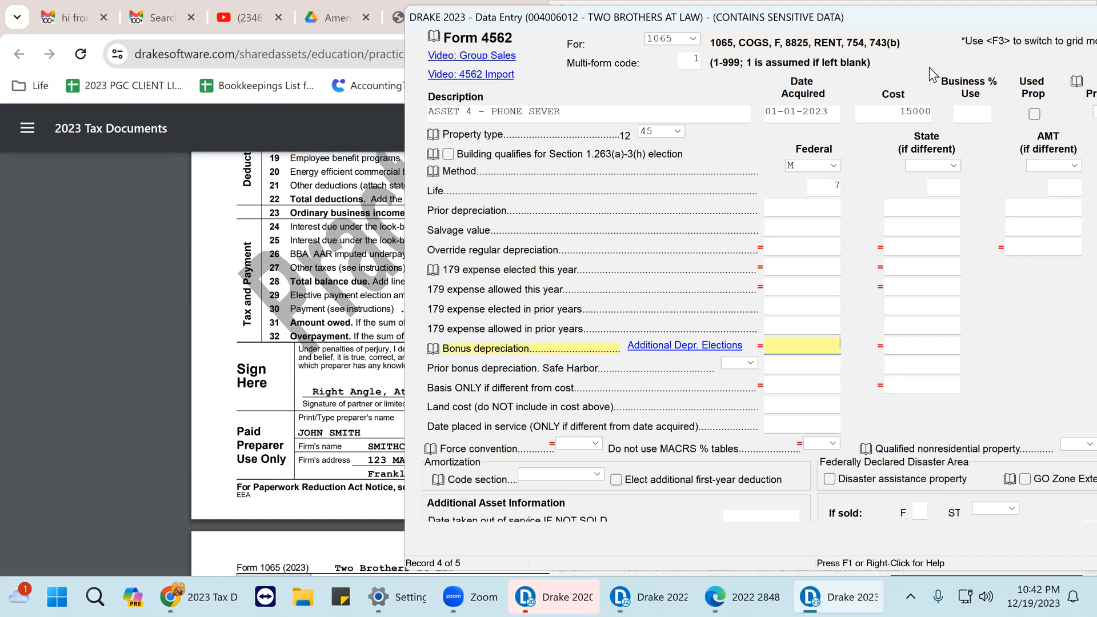
# Step: Close Form 4562, recalculate the return for viewing past the error report, and open Form 1065 page 1
pyautogui.moveTo(933, 21); pyautogui.dragTo(742, 16)
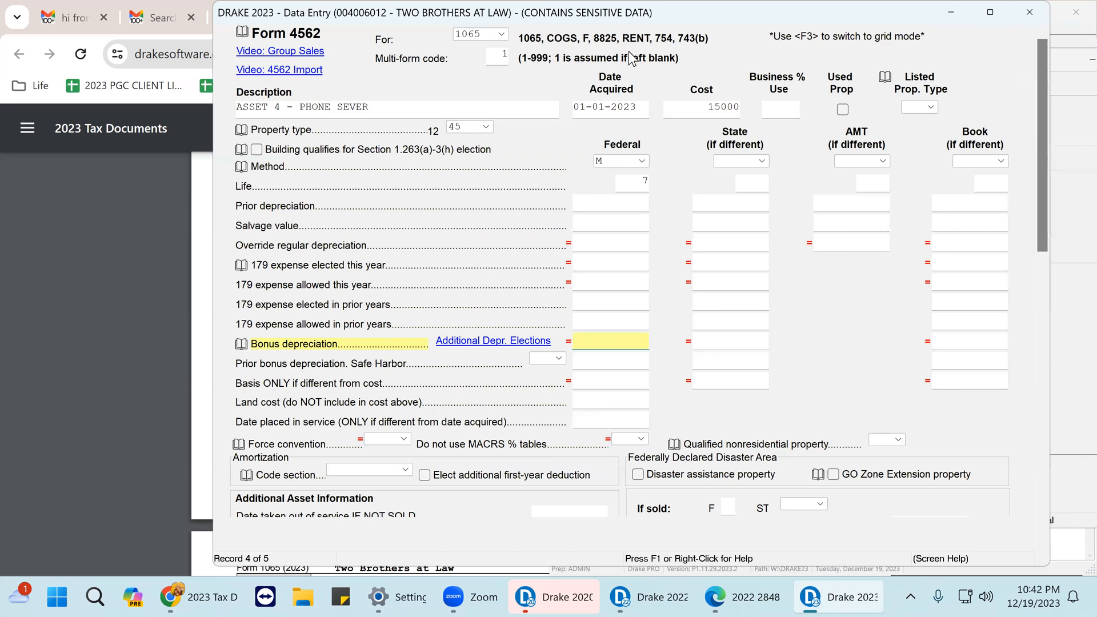
pyautogui.click(1032, 11)
pyautogui.click(539, 91)
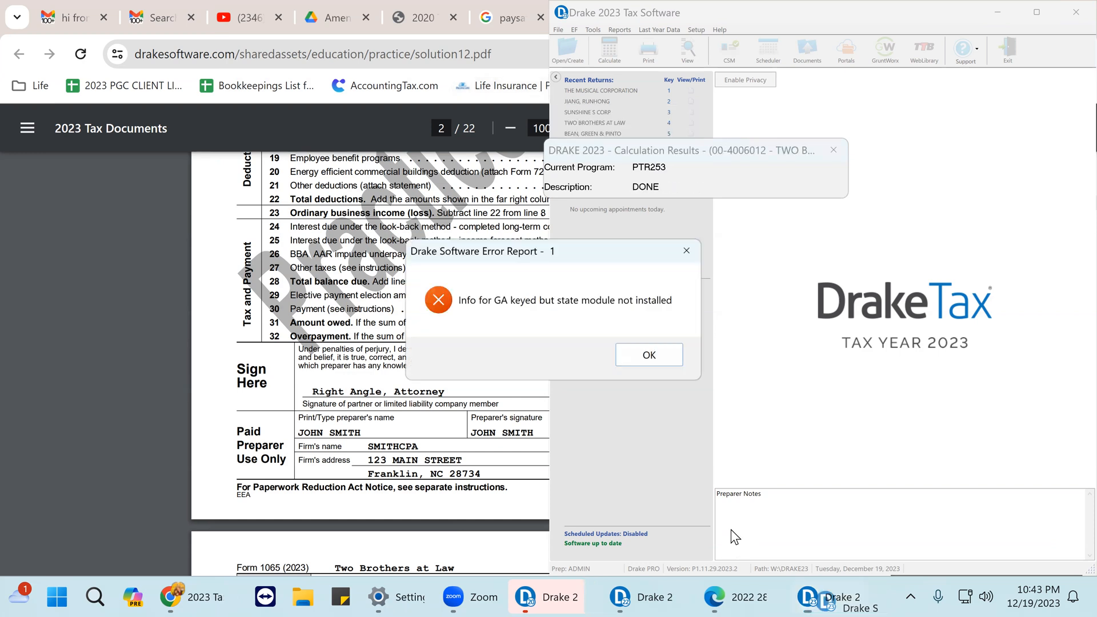
pyautogui.click(649, 355)
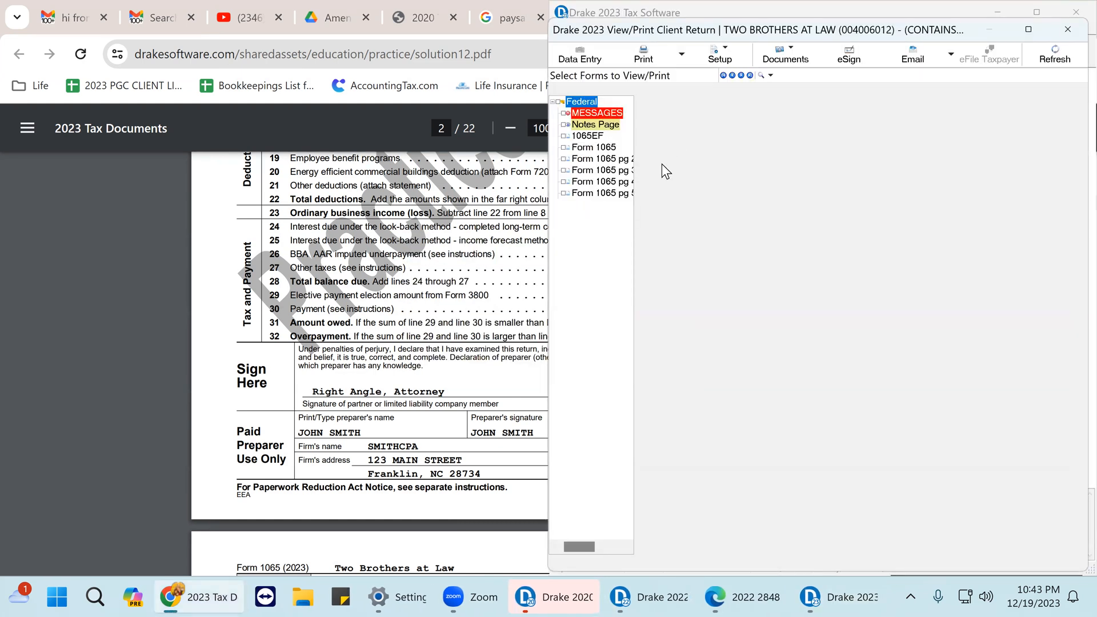
pyautogui.click(595, 147)
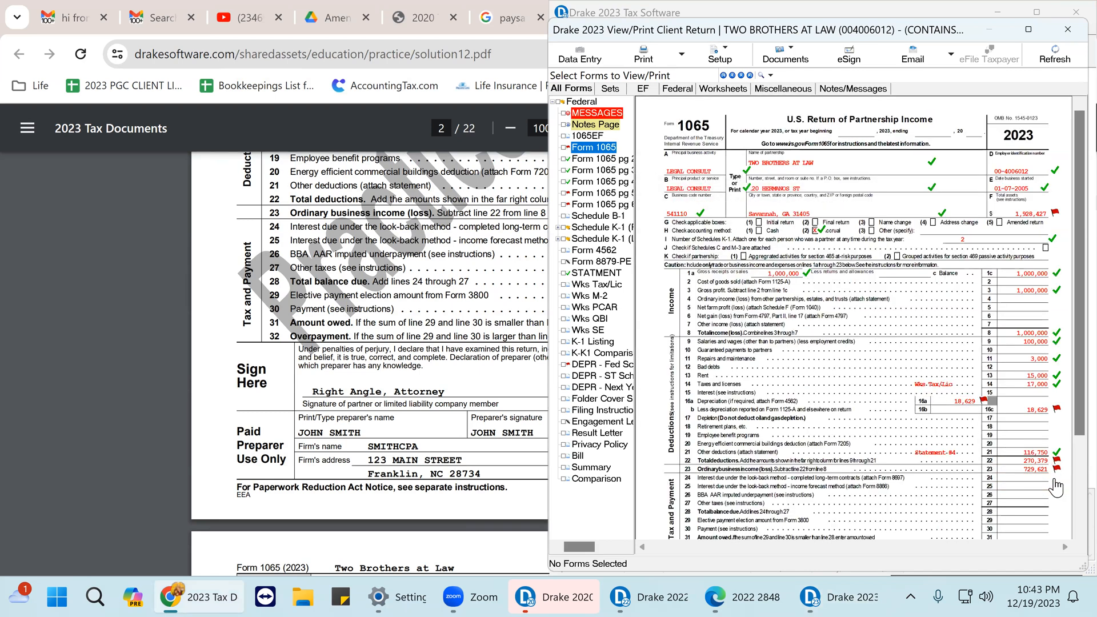
# Step: Compare Form 1065 total deductions and ordinary business income between the recalculated return and the solution PDF in Chrome
pyautogui.moveTo(333, 345); pyautogui.dragTo(352, 340)
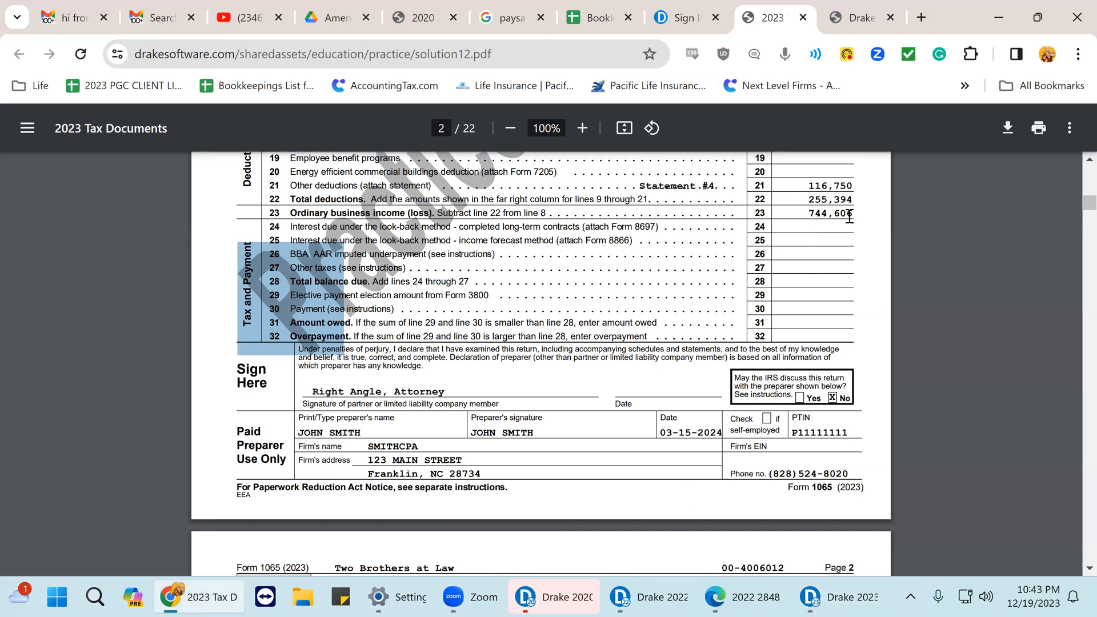
pyautogui.click(810, 597)
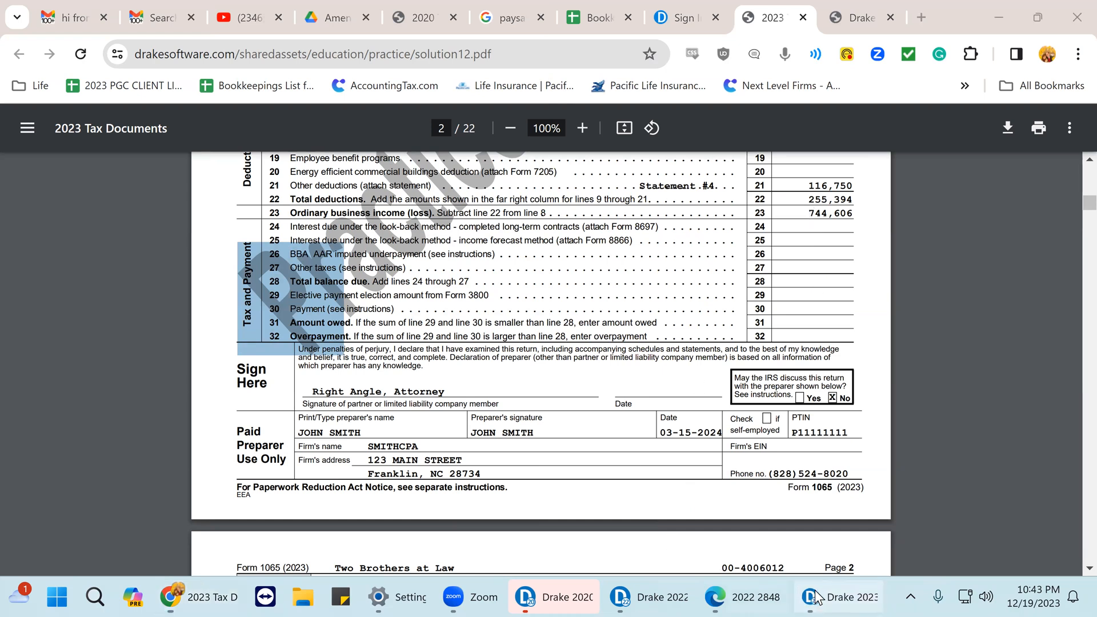
pyautogui.click(1037, 475)
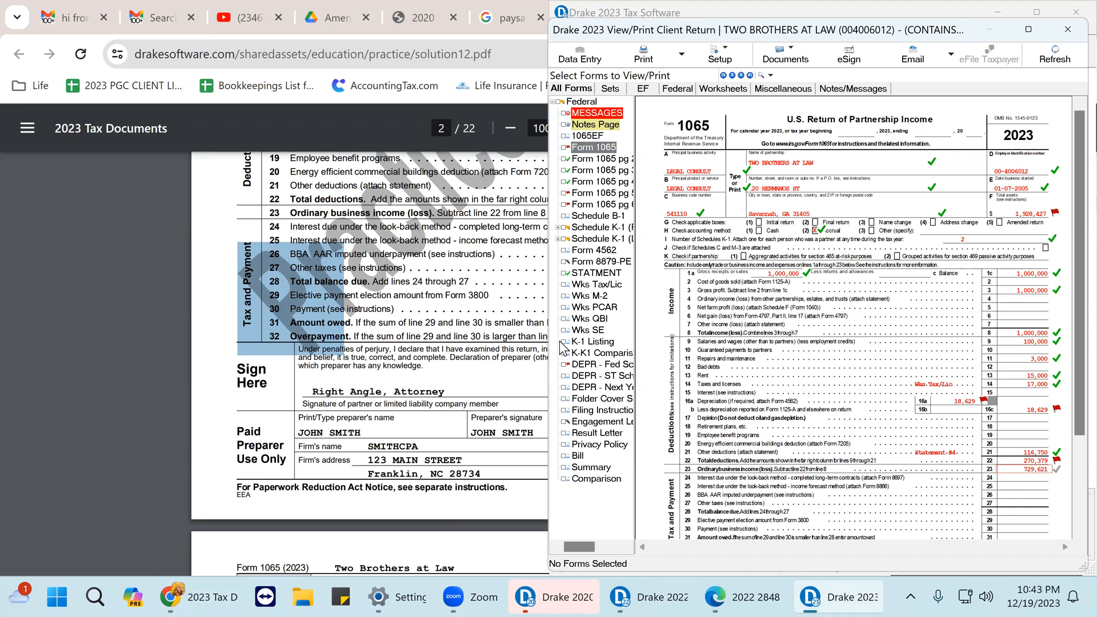
pyautogui.click(366, 393)
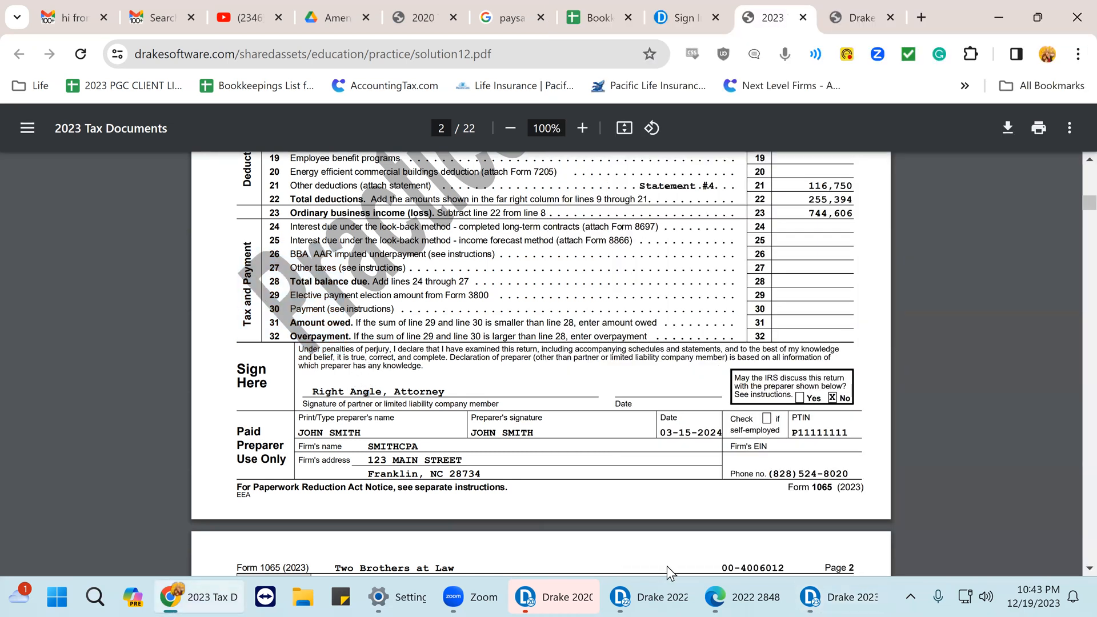
# Step: Switch to the Drake 2023 return view and review the Schedule B answers on Form 1065 pages 2 and 3
pyautogui.click(857, 596)
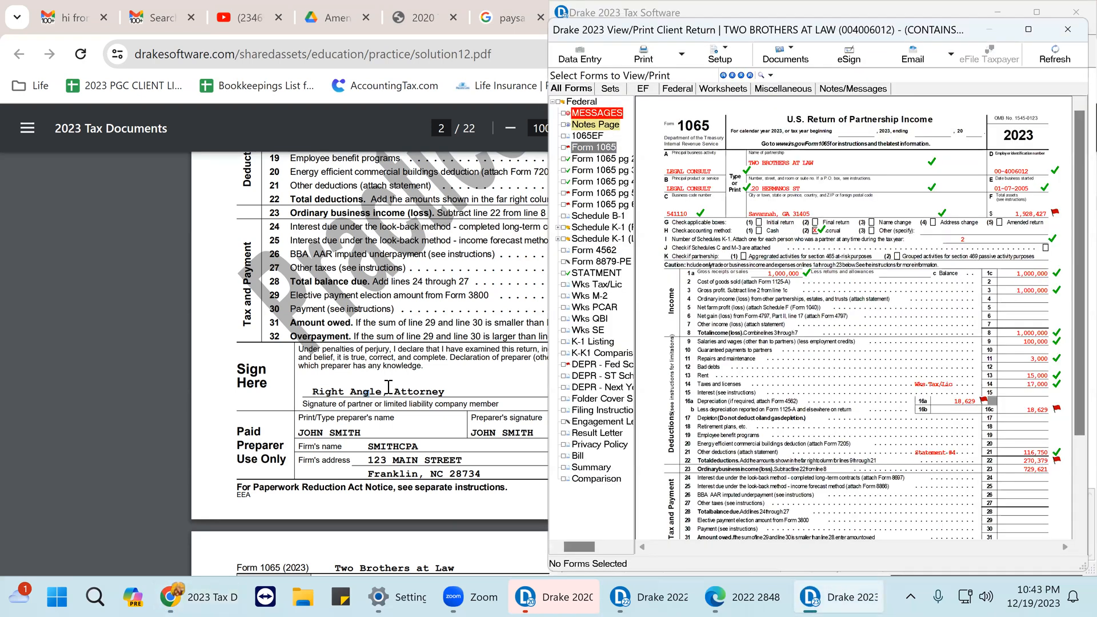
pyautogui.click(599, 159)
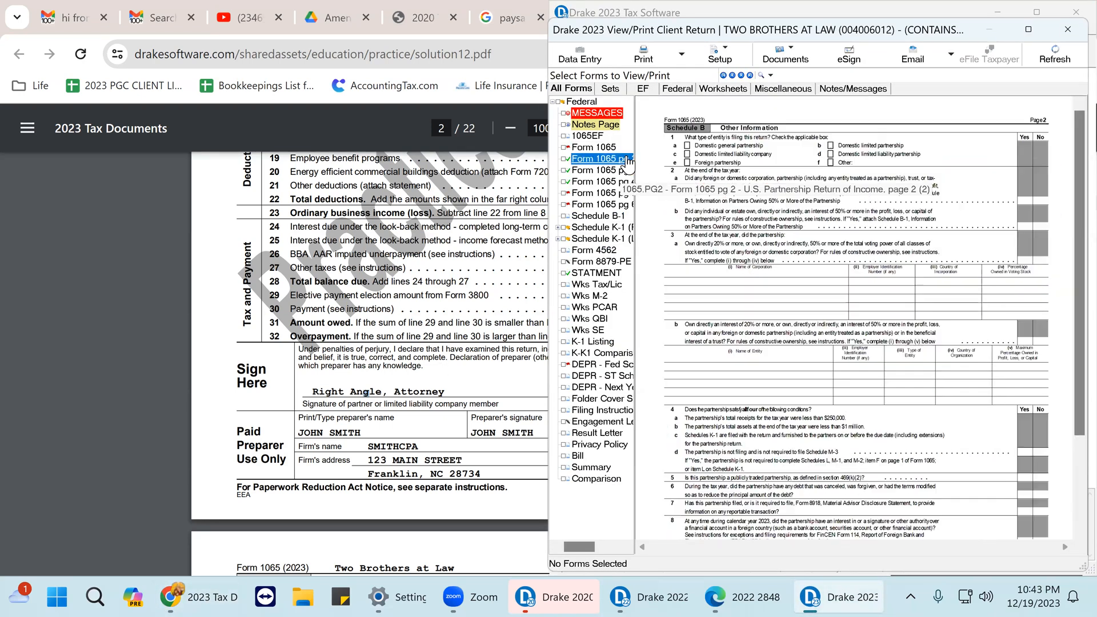
pyautogui.scroll(-3, 1066, 465)
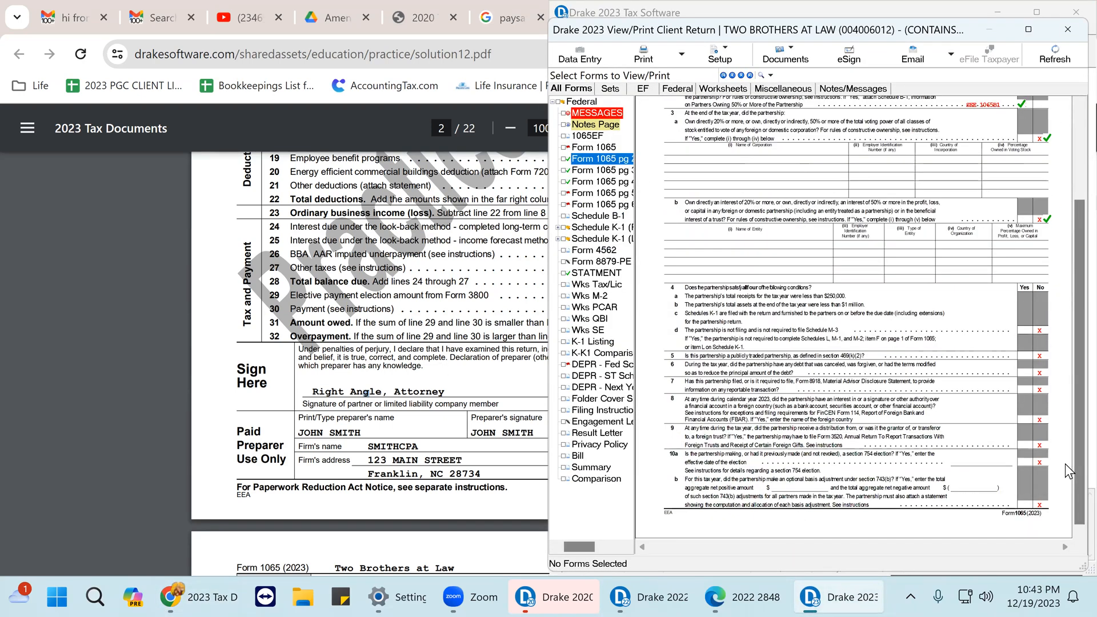
pyautogui.click(602, 170)
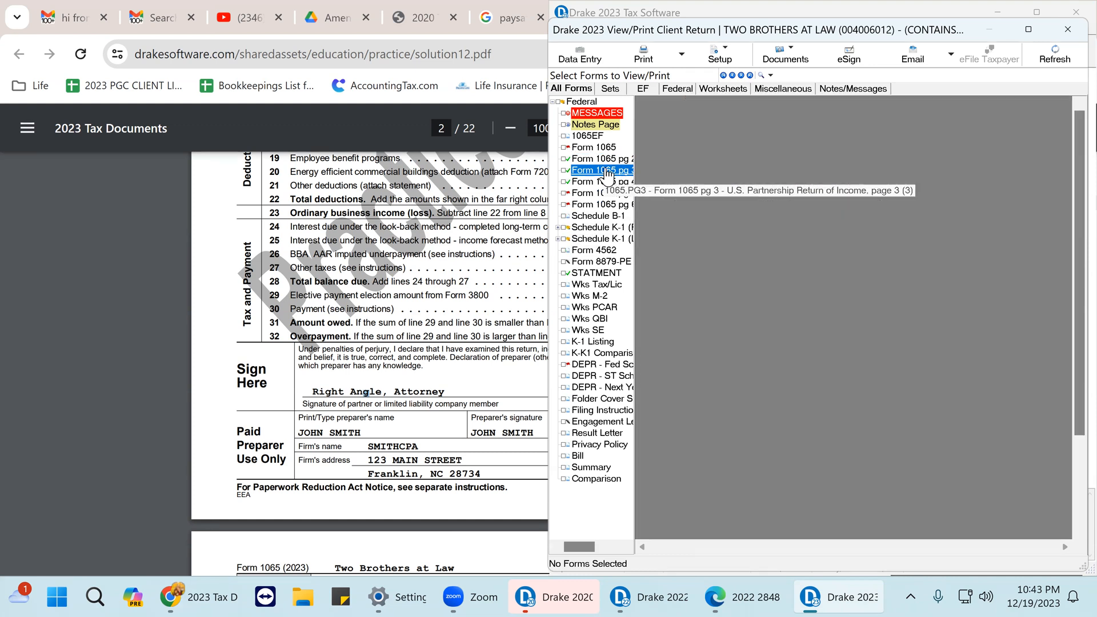
pyautogui.scroll(-3, 1069, 362)
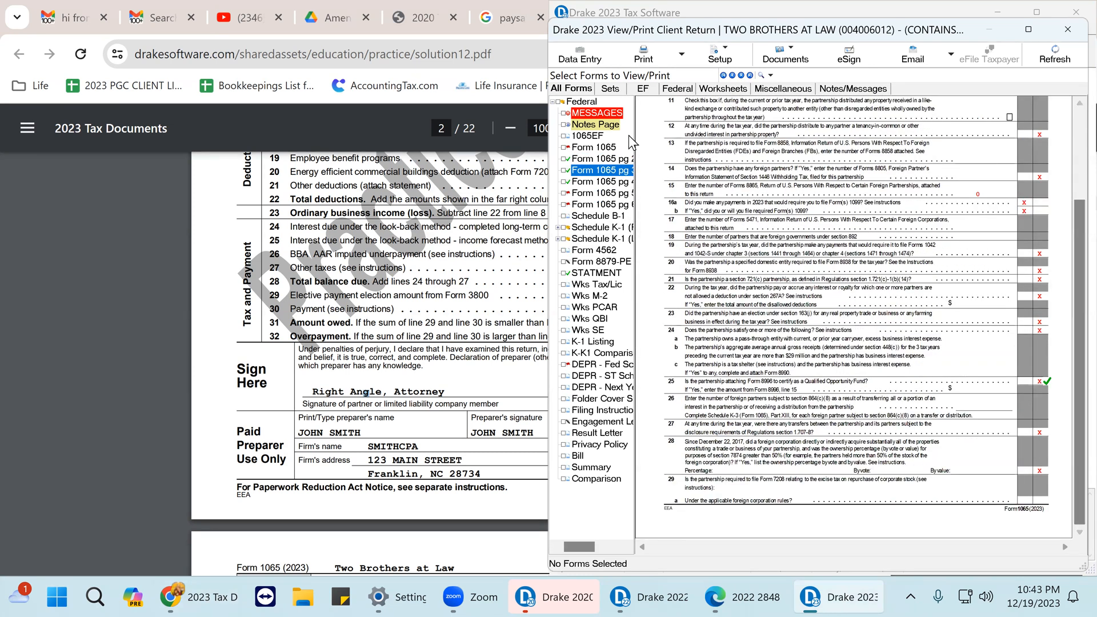
# Step: Return to data entry in a maximized window and open the Schedule B, Other Information screen
pyautogui.click(581, 54)
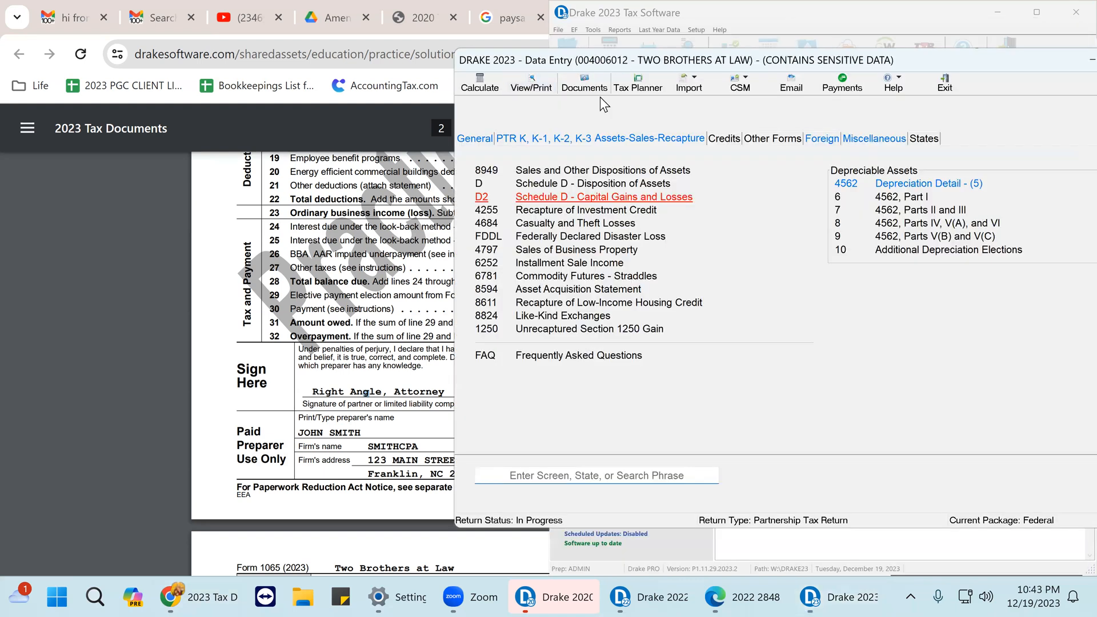
pyautogui.moveTo(897, 48); pyautogui.dragTo(759, 40)
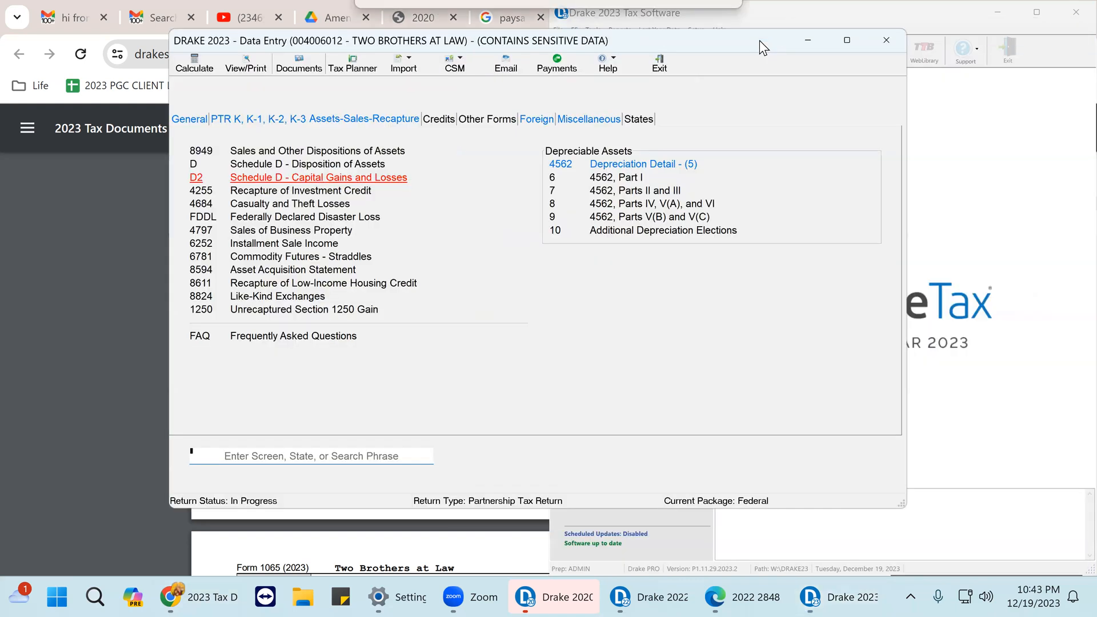
pyautogui.click(847, 41)
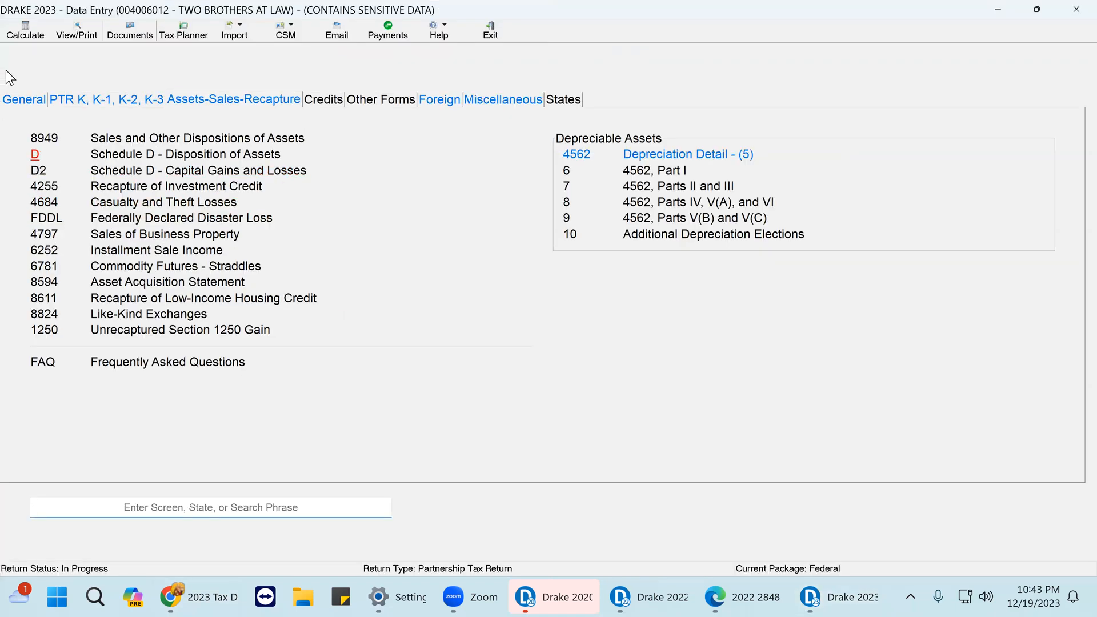
pyautogui.click(18, 100)
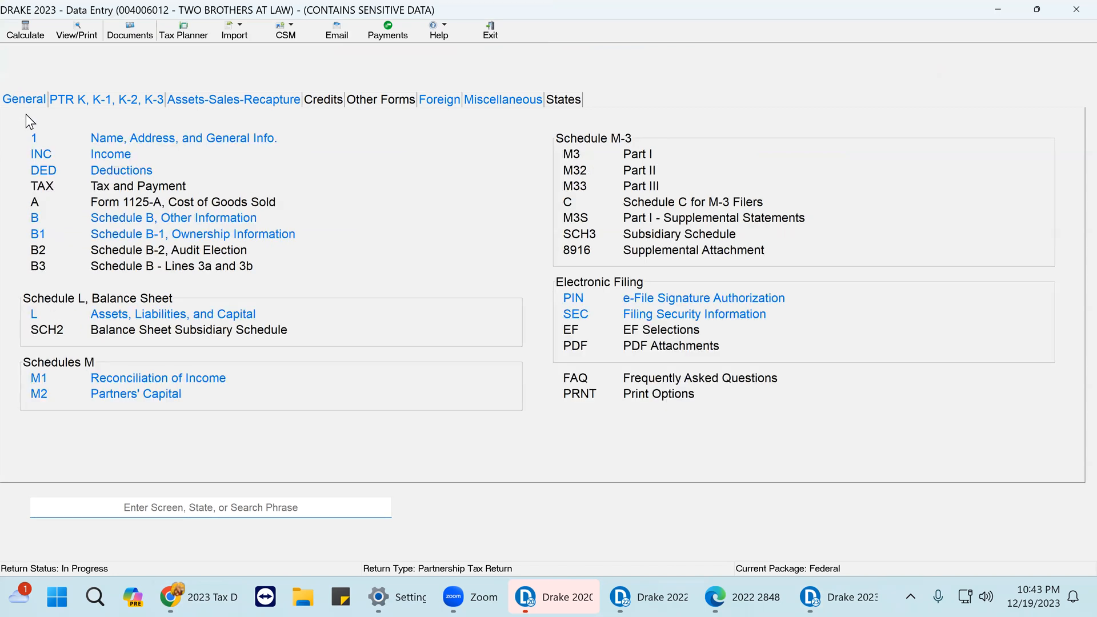
pyautogui.click(146, 223)
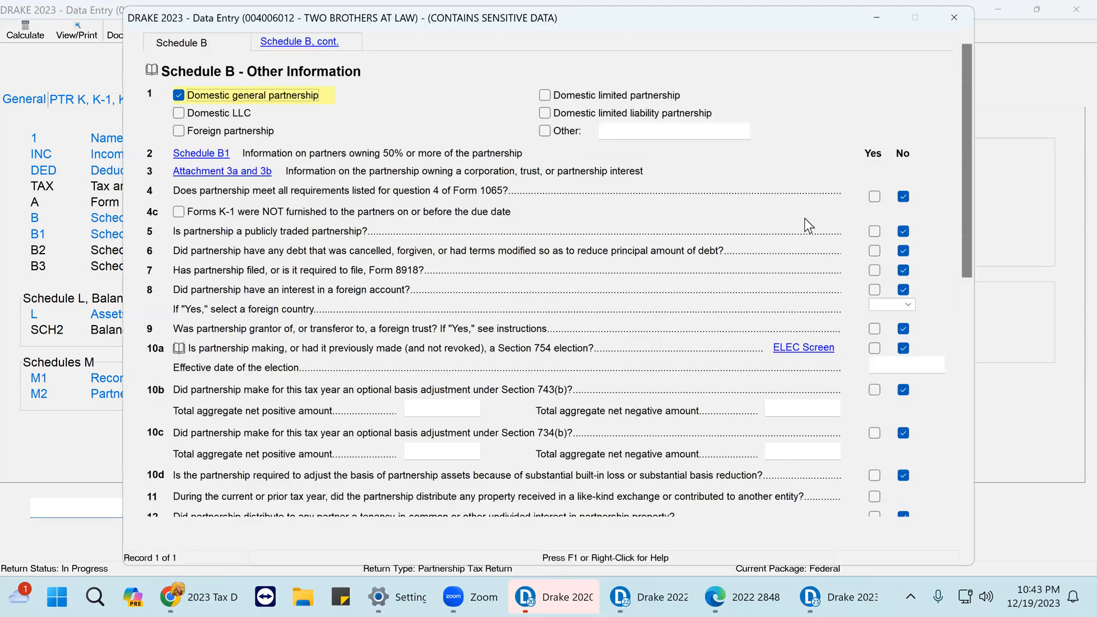
# Step: Check the domestic general partnership selection and examine the 50% owner entries on the linked Schedule B1 screen
pyautogui.click(174, 94)
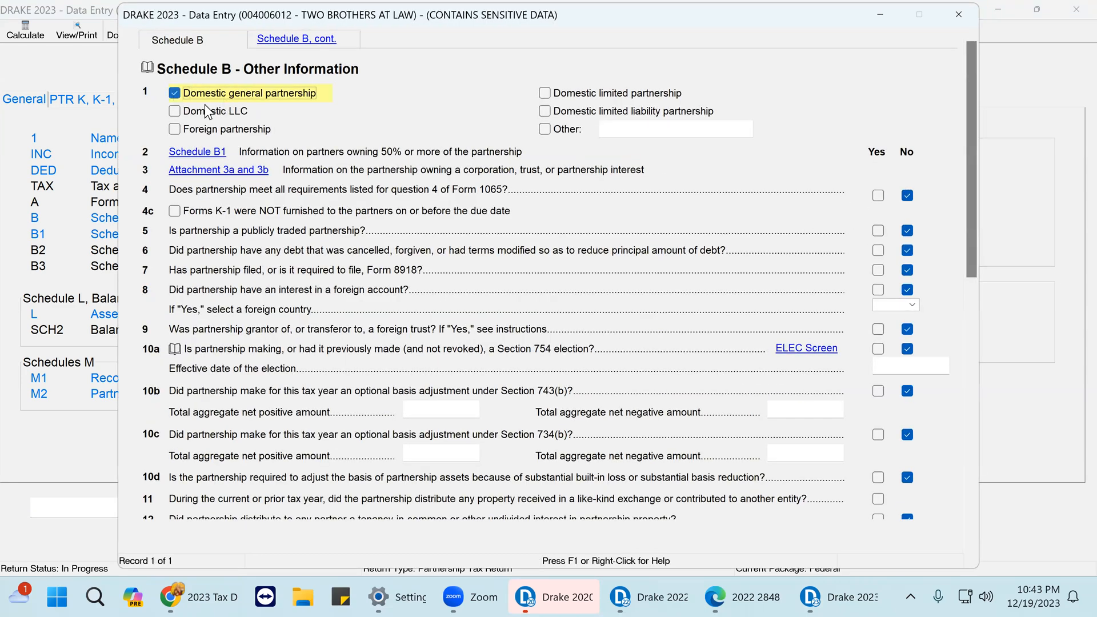
pyautogui.click(204, 156)
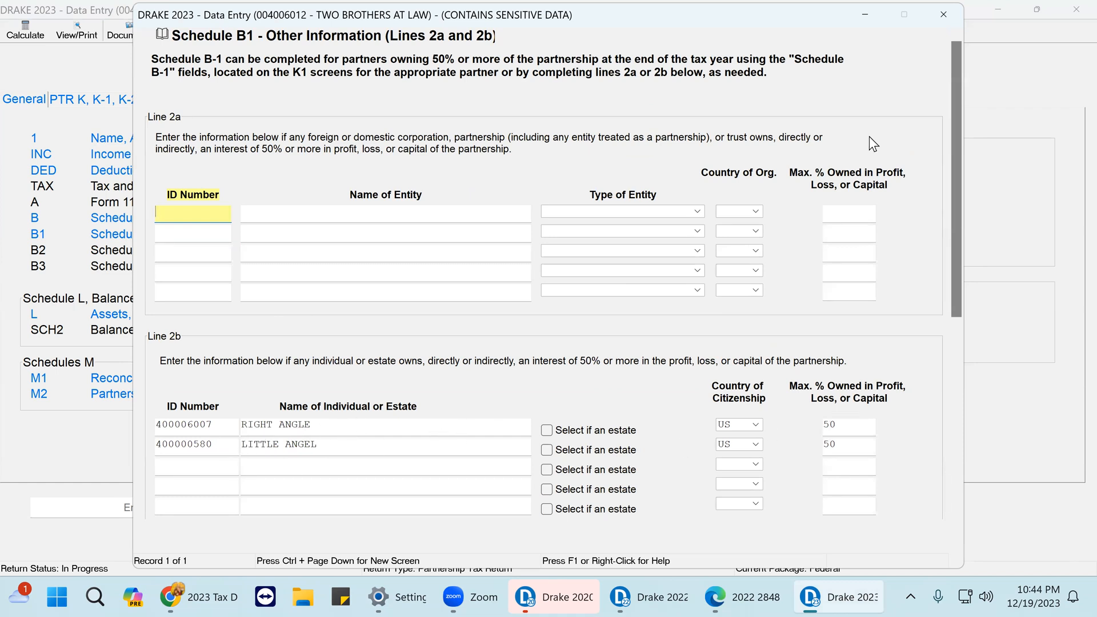
pyautogui.click(941, 17)
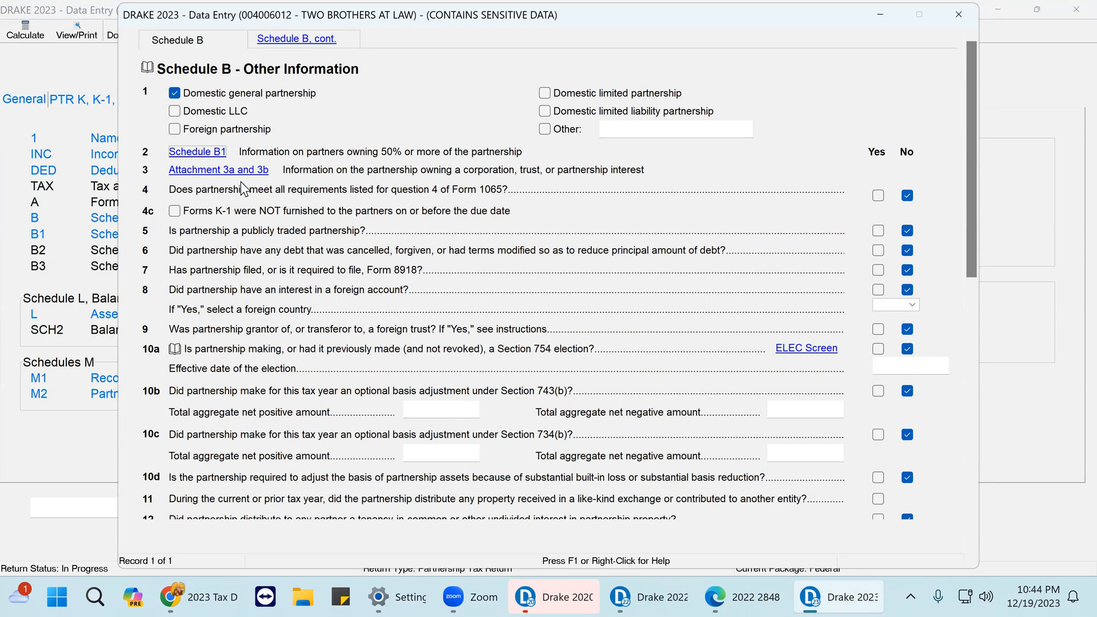
# Step: Review the Schedule B answers from question 4 through question 20, keeping question 4 answered No
pyautogui.click(908, 196)
pyautogui.click(906, 194)
pyautogui.scroll(-1, 859, 268)
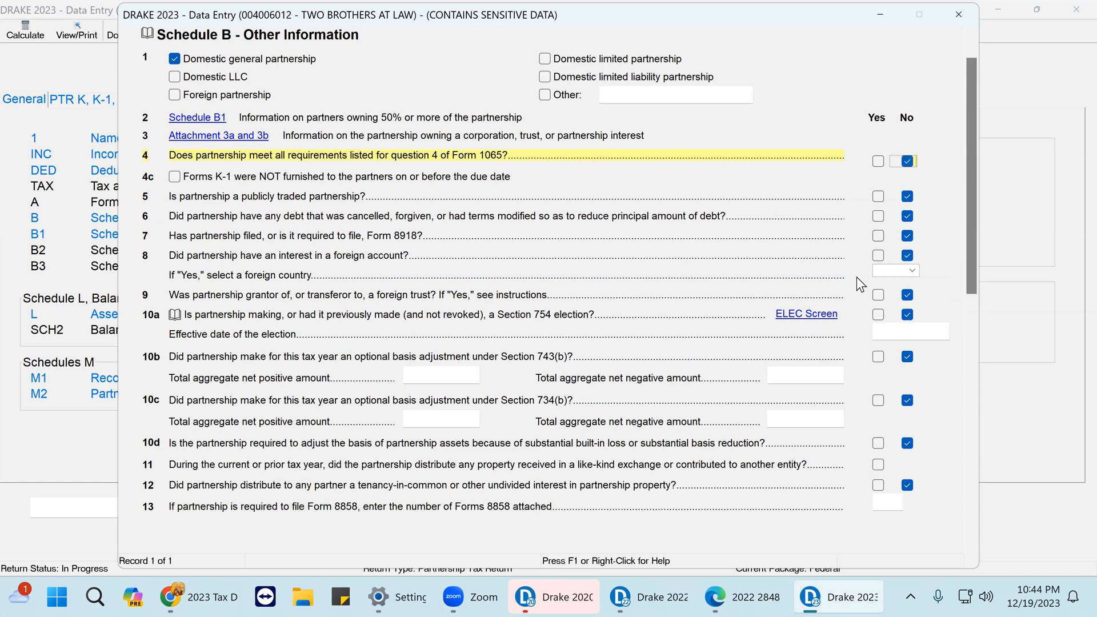
pyautogui.scroll(-2, 878, 334)
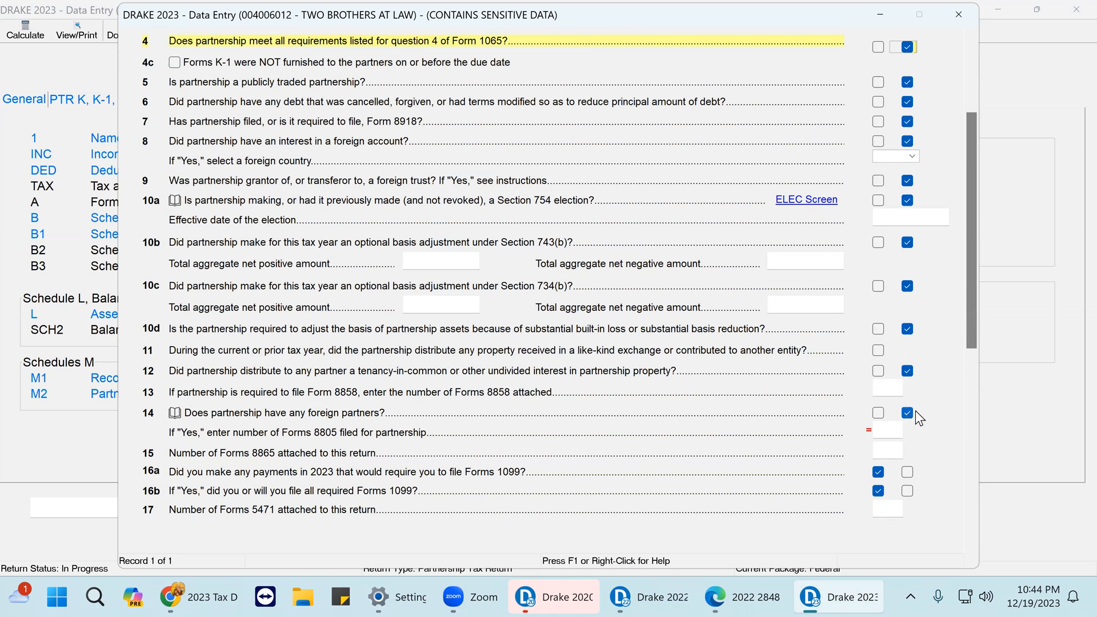
pyautogui.scroll(-1, 915, 410)
pyautogui.scroll(-3, 880, 457)
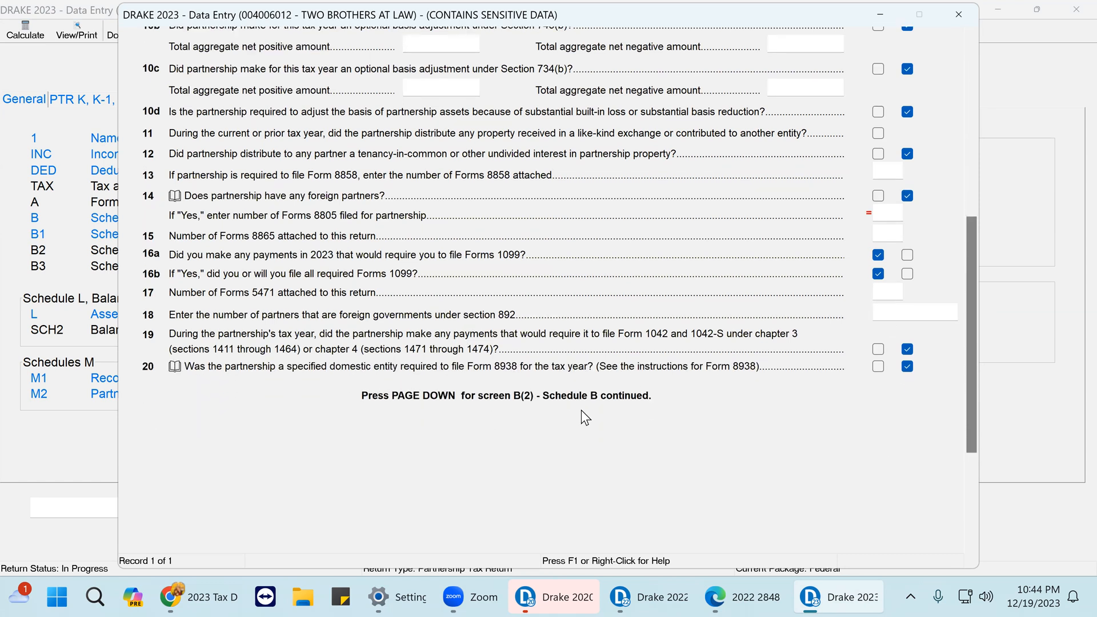
pyautogui.scroll(-4, 581, 417)
# Step: Review the continued Schedule B screen from question 21 through the partnership representative section and close it
pyautogui.press('pagedown')
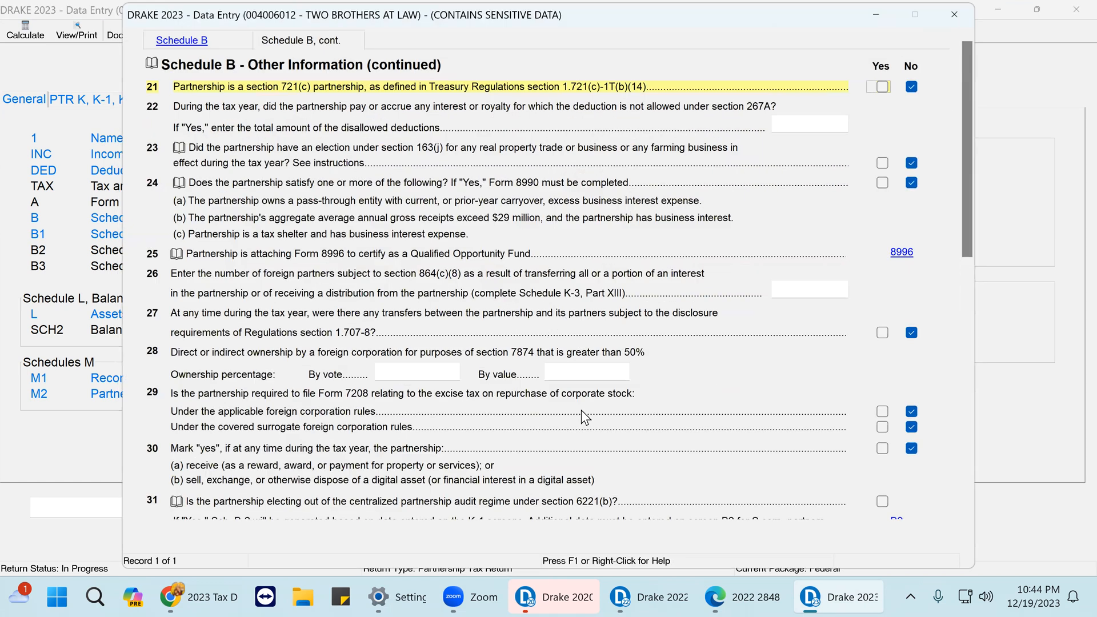
pyautogui.scroll(-2, 831, 337)
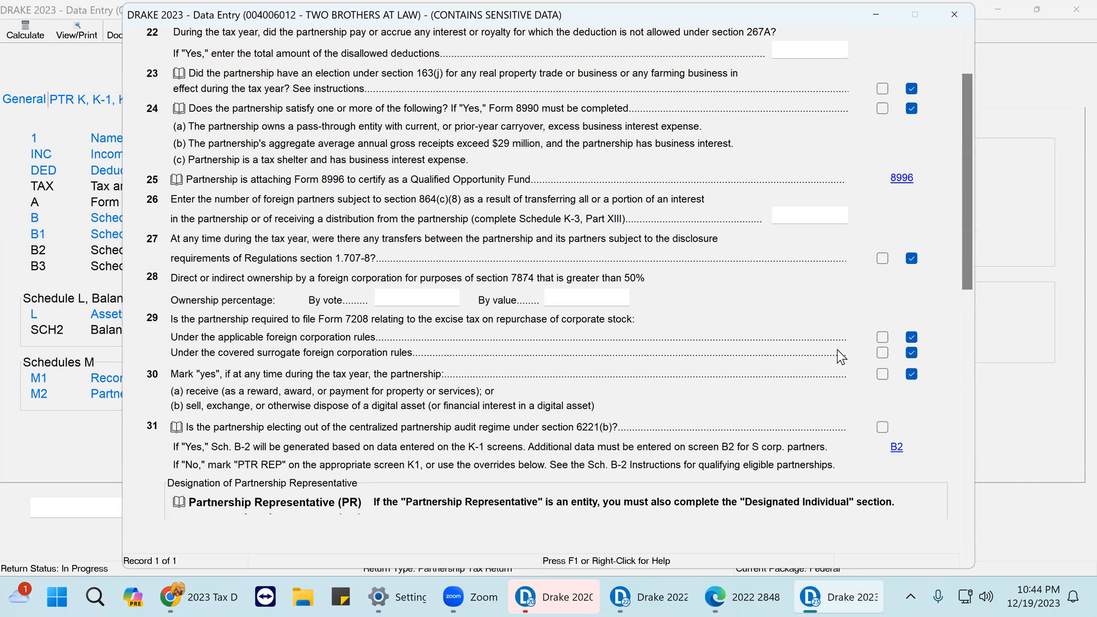
pyautogui.scroll(-1, 841, 352)
pyautogui.scroll(-1, 841, 354)
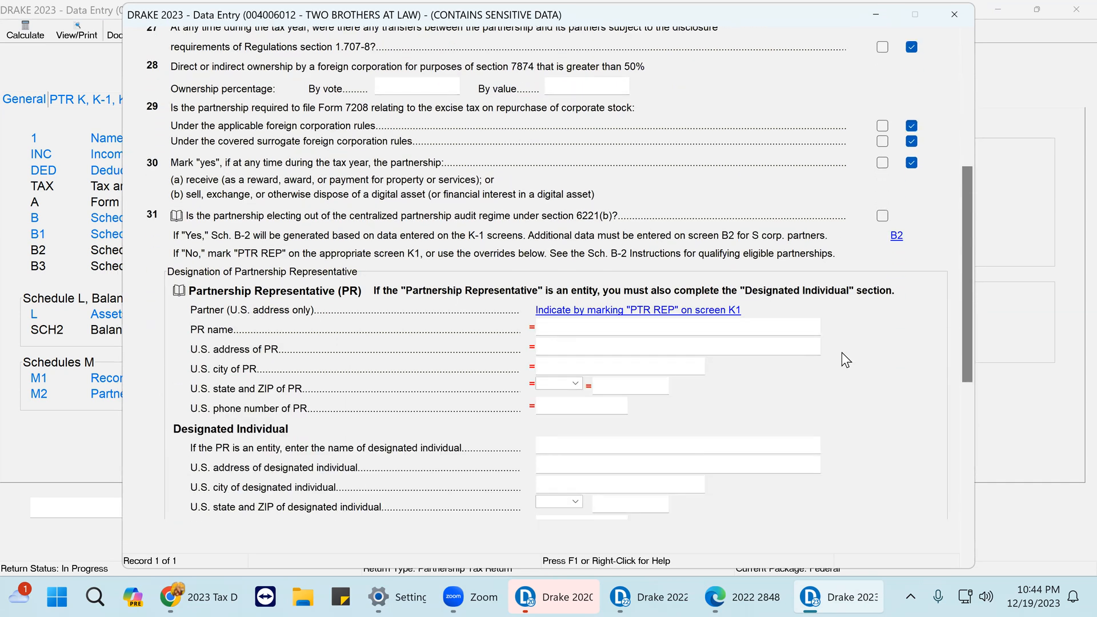
pyautogui.scroll(-1, 842, 355)
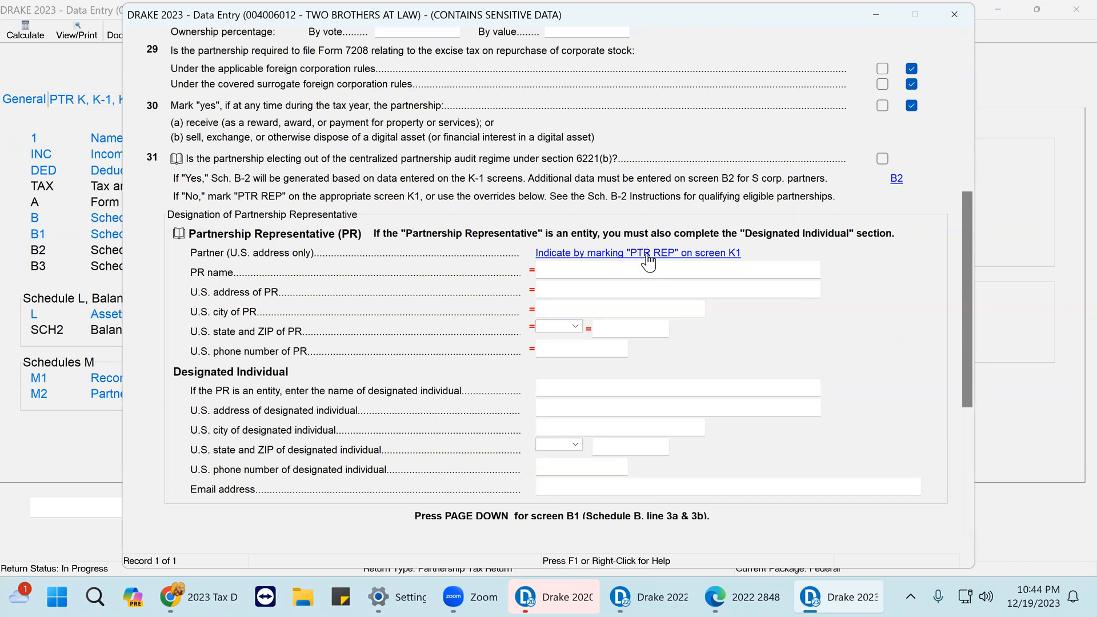
pyautogui.scroll(-3, 864, 299)
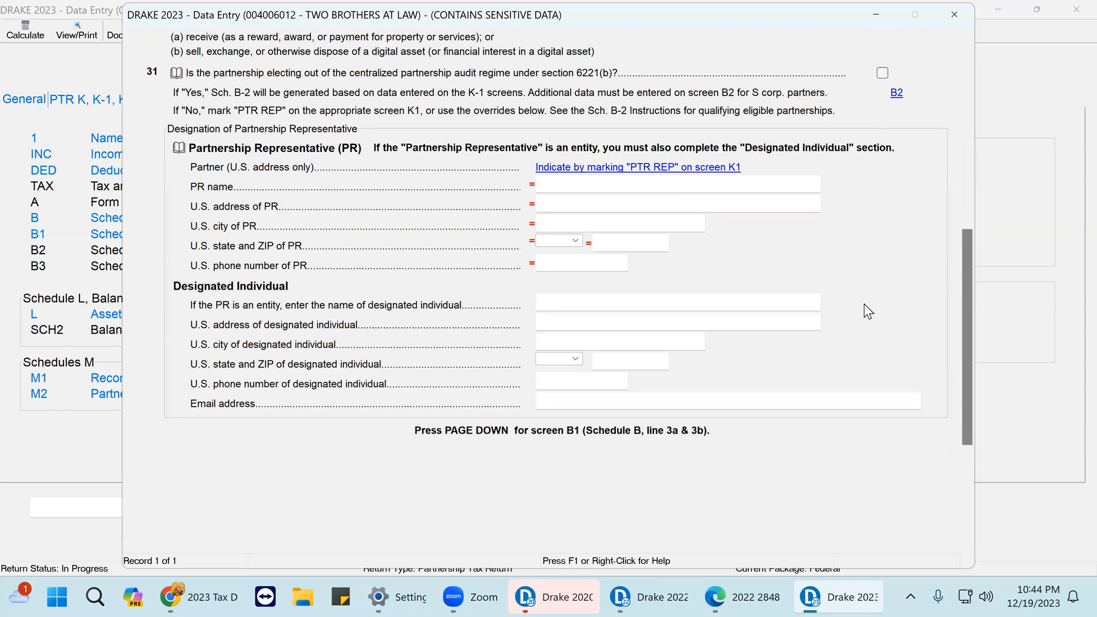
pyautogui.scroll(-5, 863, 311)
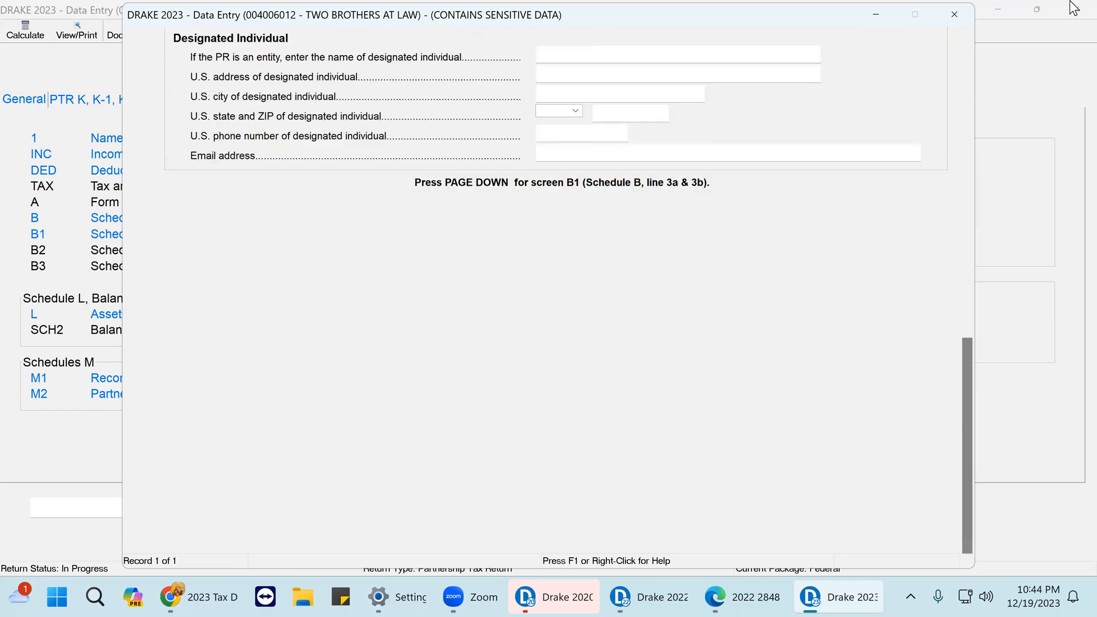
pyautogui.click(953, 15)
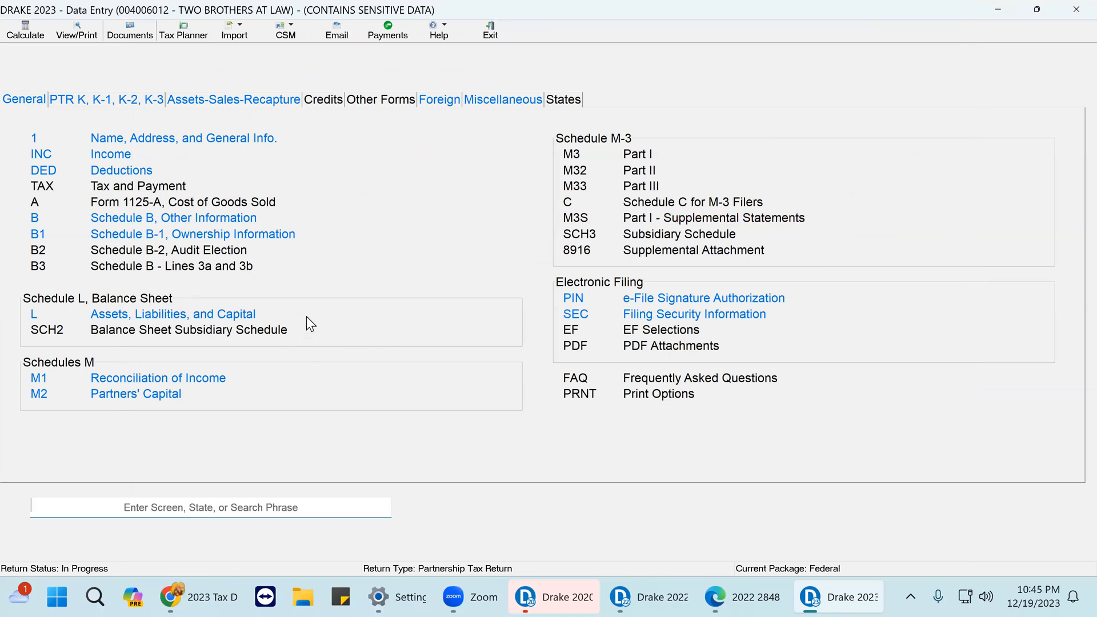
# Step: Set the partner's signature date to 12-19-2023 in the e-File Signature Authorization screen and close it
pyautogui.click(684, 300)
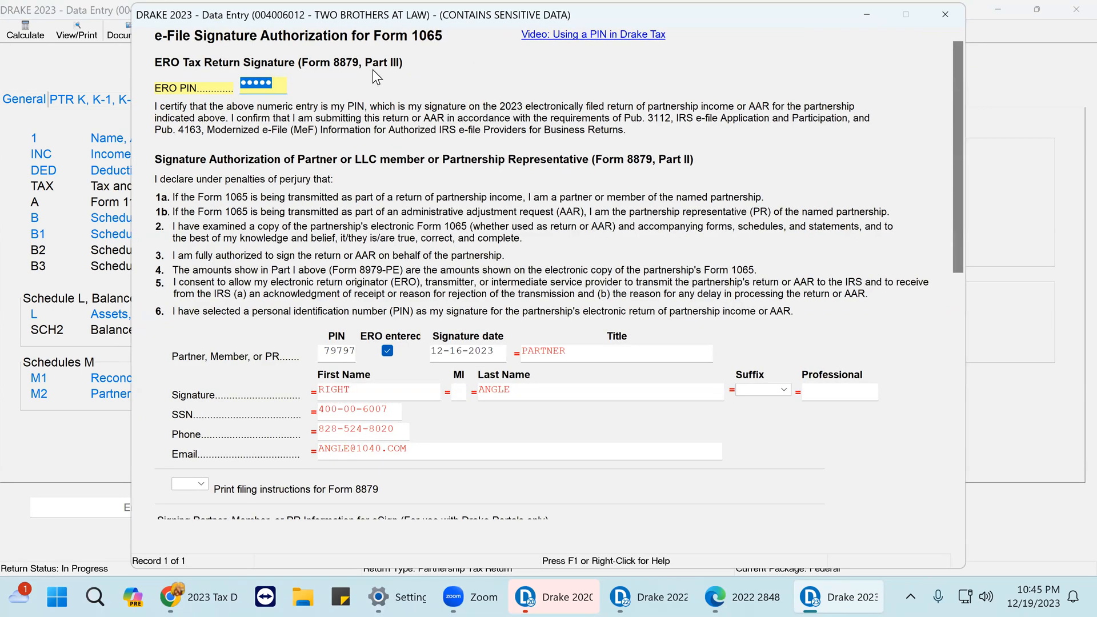
pyautogui.moveTo(501, 350); pyautogui.dragTo(366, 345)
pyautogui.press('Delete')
pyautogui.write('12')
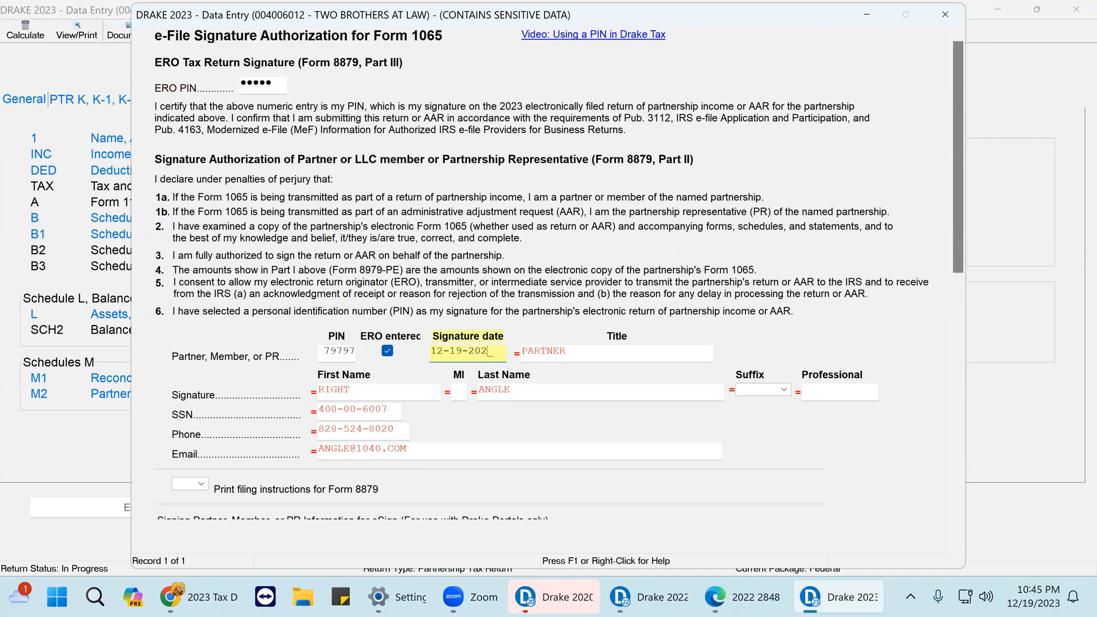
pyautogui.click(953, 23)
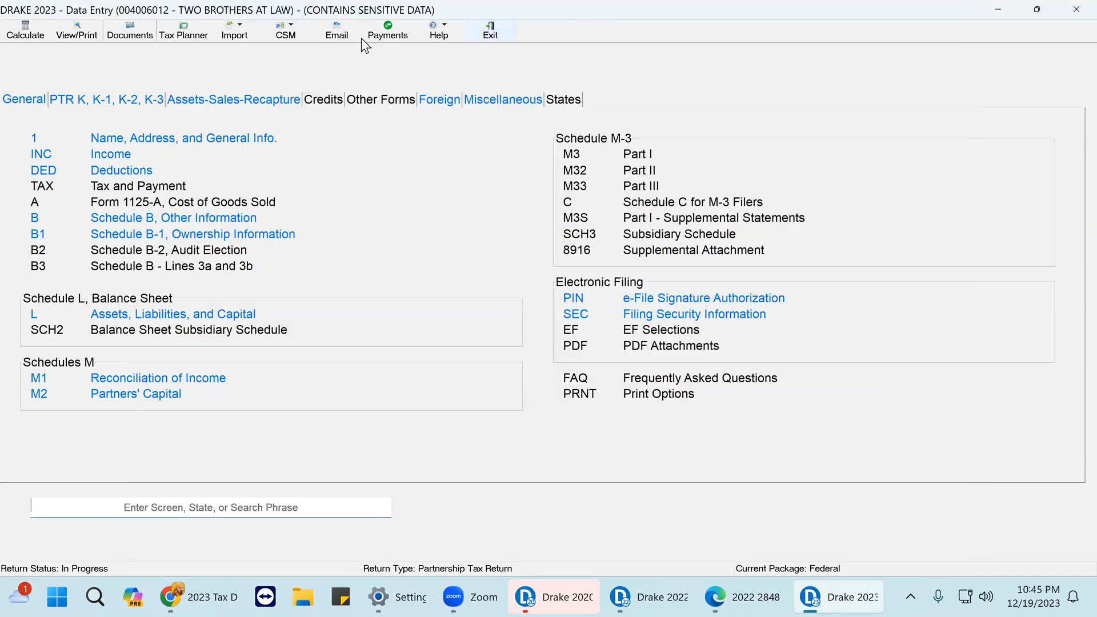
# Step: Recalculate the return for viewing past the error report, maximize the view, and open Form 1065 page 1
pyautogui.click(68, 37)
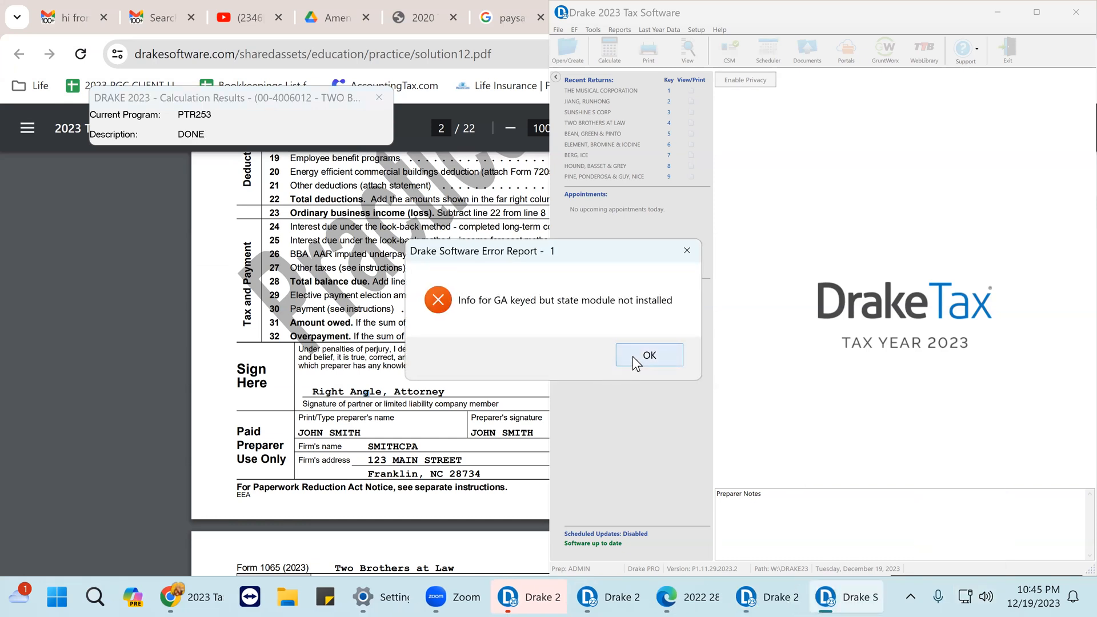
pyautogui.click(632, 355)
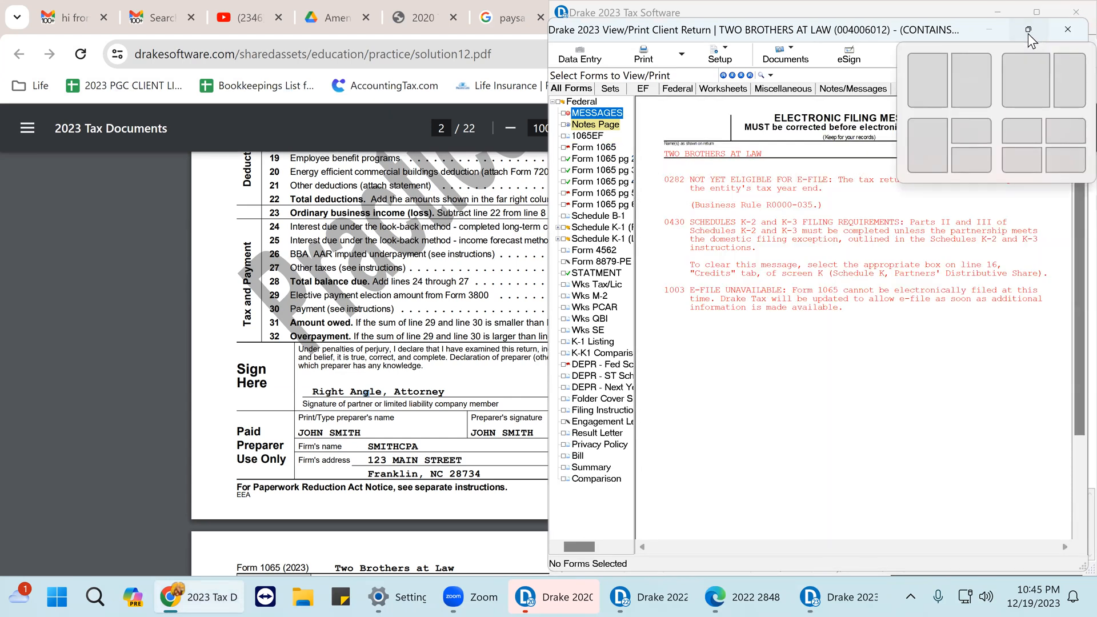
pyautogui.click(1027, 32)
pyautogui.click(69, 126)
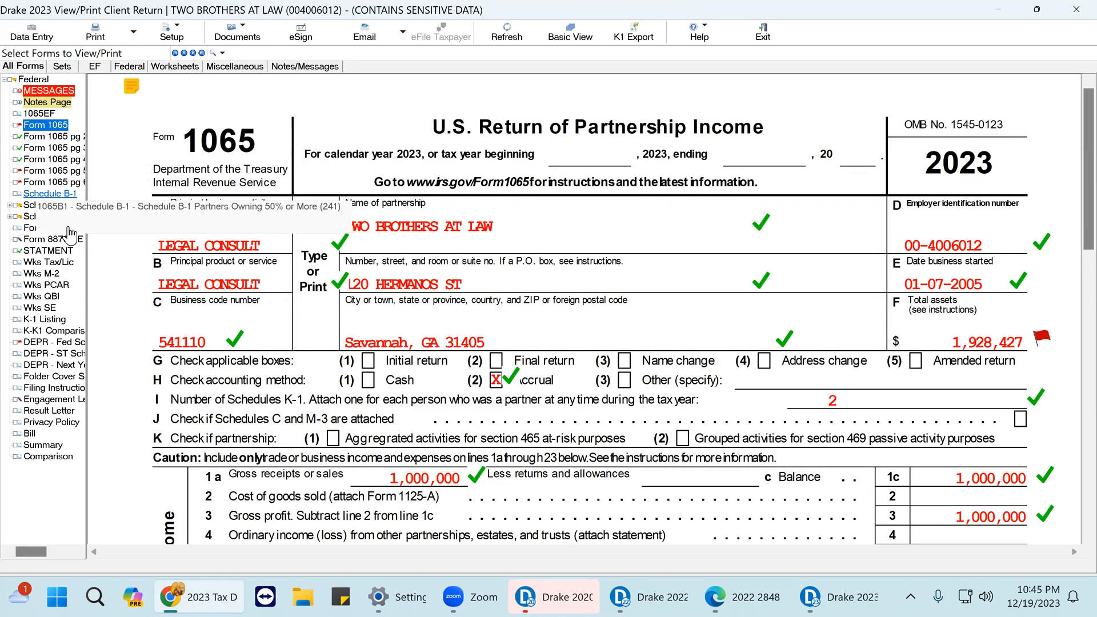
# Step: Open the first partner's Schedule K-1 and mark its ordinary business income and self-employment earnings as verified
pyautogui.doubleClick(65, 206)
pyautogui.click(67, 215)
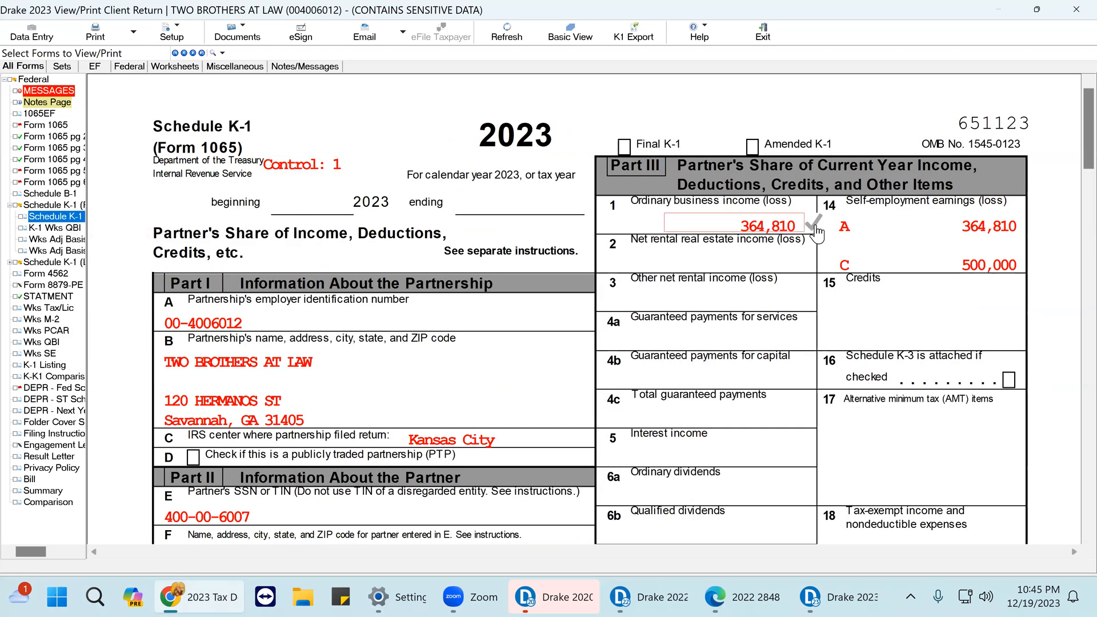
pyautogui.click(815, 225)
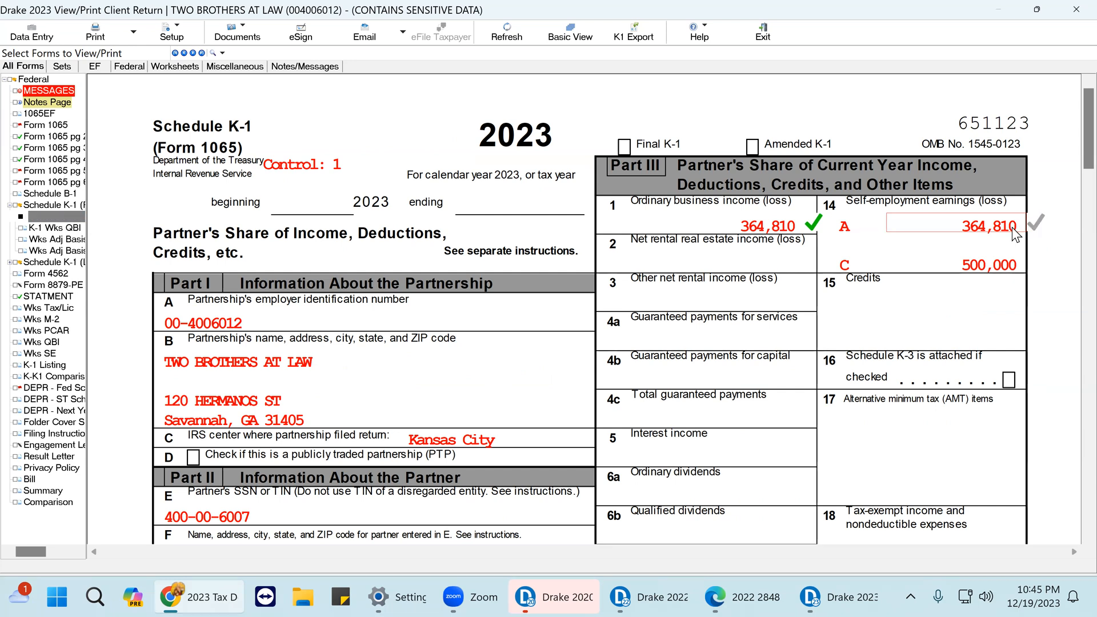
pyautogui.click(1014, 233)
# Step: Open the second partner's Schedule K-1 and mark its ordinary business income and self-employment earnings as verified
pyautogui.doubleClick(65, 265)
pyautogui.click(60, 274)
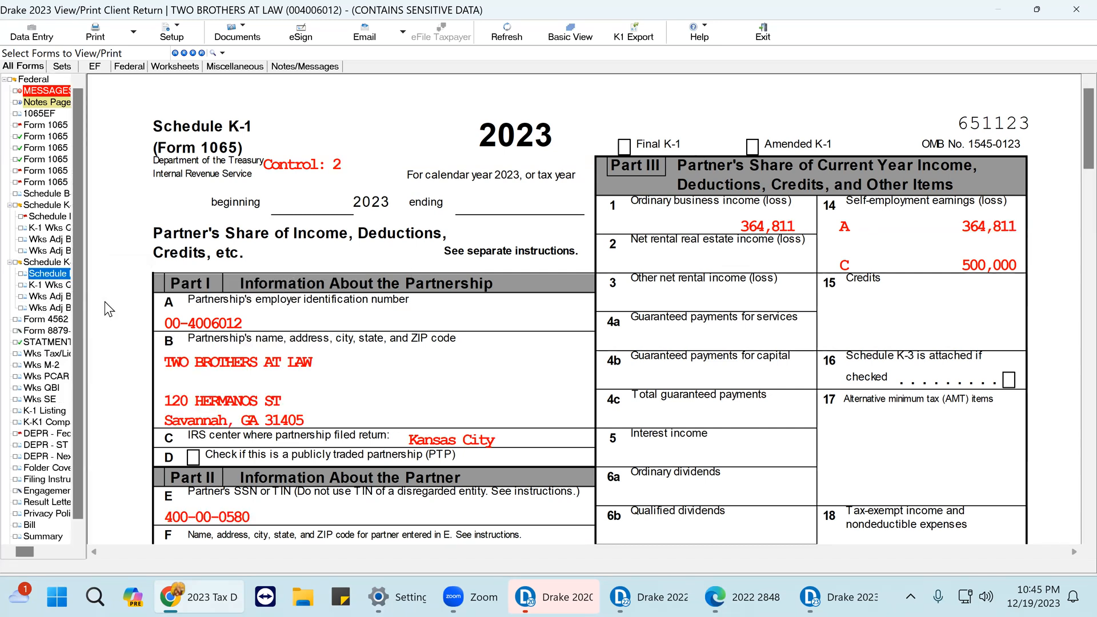
pyautogui.click(787, 223)
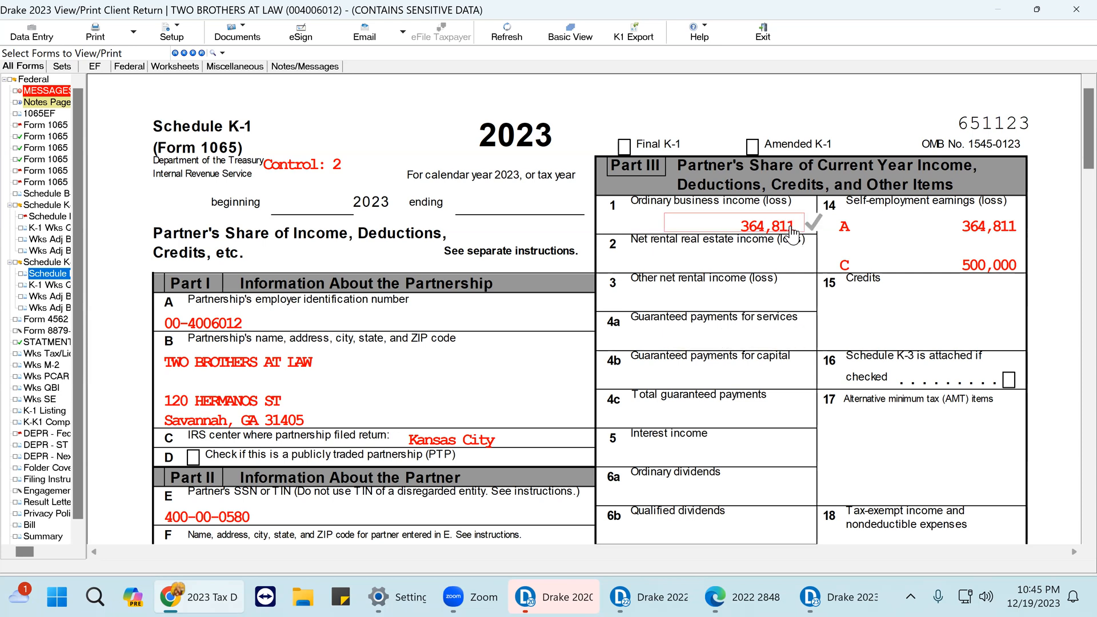
pyautogui.click(991, 238)
# Step: Review the second partner's K-1 distributions, profit and loss percentages, and capital account analysis
pyautogui.scroll(-5, 627, 394)
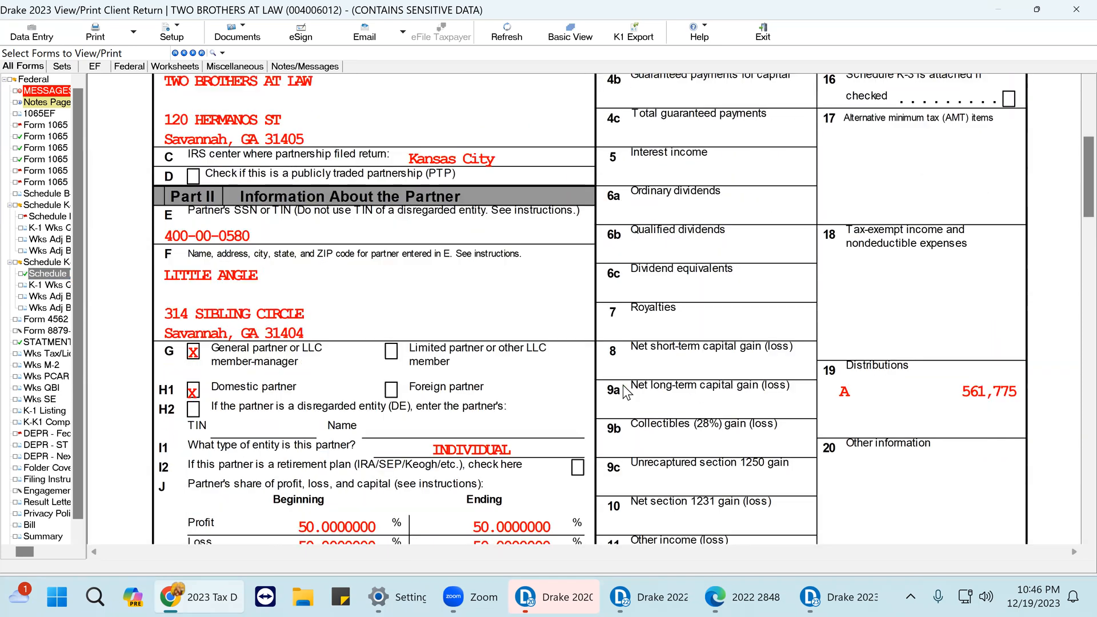
pyautogui.scroll(-6, 627, 393)
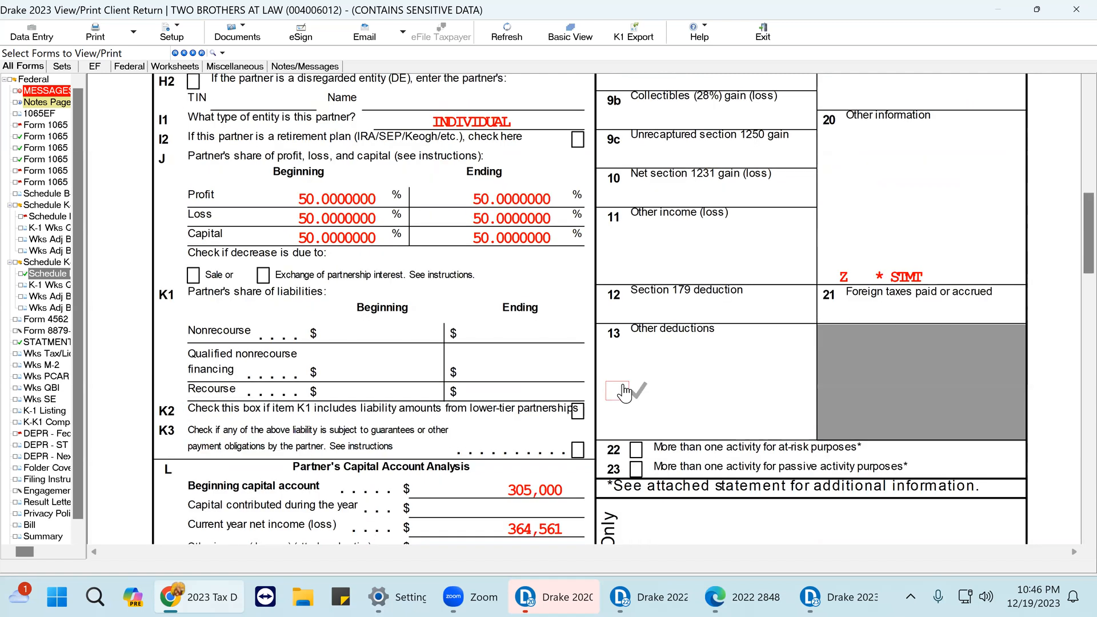
pyautogui.scroll(-3, 625, 392)
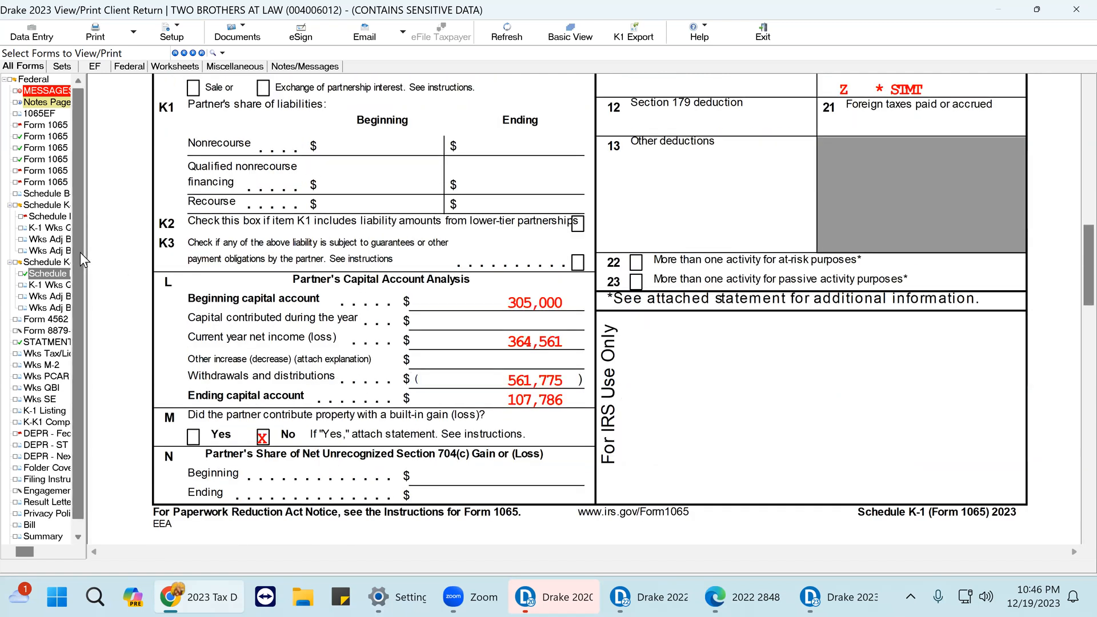
# Step: Mark total assets and the line 16a depreciation as verified on Form 1065 page 1
pyautogui.click(47, 125)
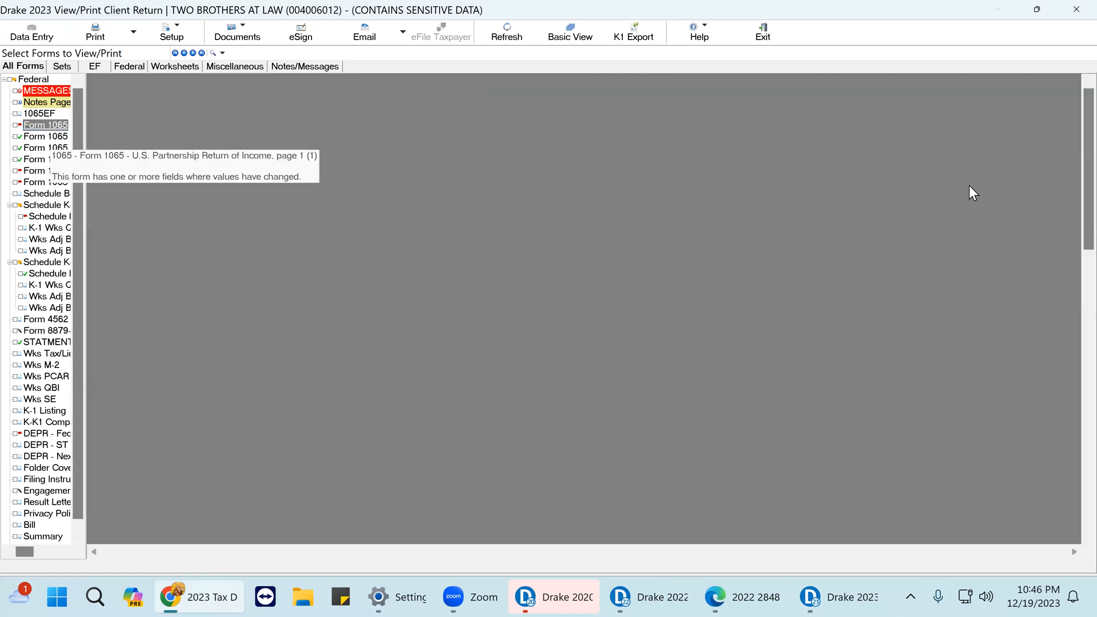
pyautogui.click(1038, 343)
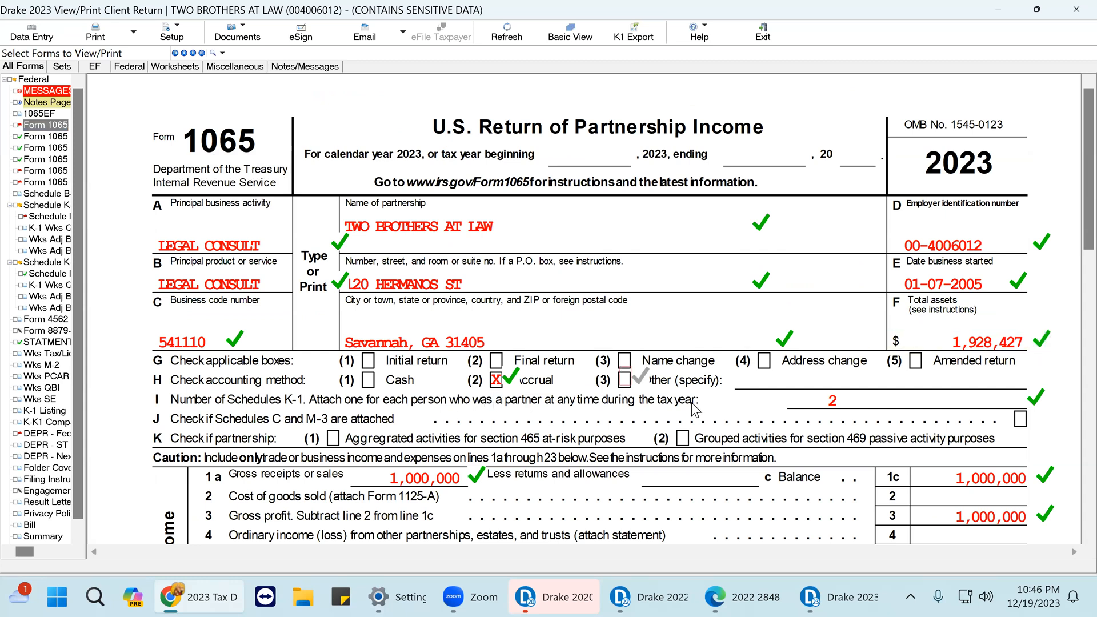
pyautogui.scroll(-6, 861, 411)
pyautogui.scroll(-1, 935, 404)
pyautogui.scroll(-3, 936, 405)
pyautogui.click(863, 349)
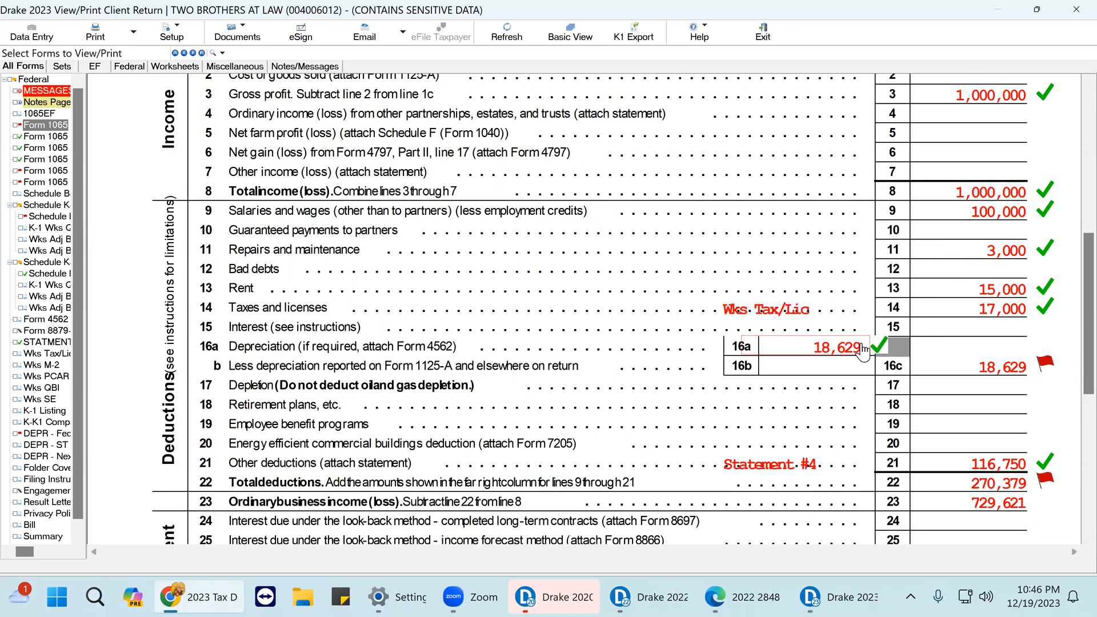